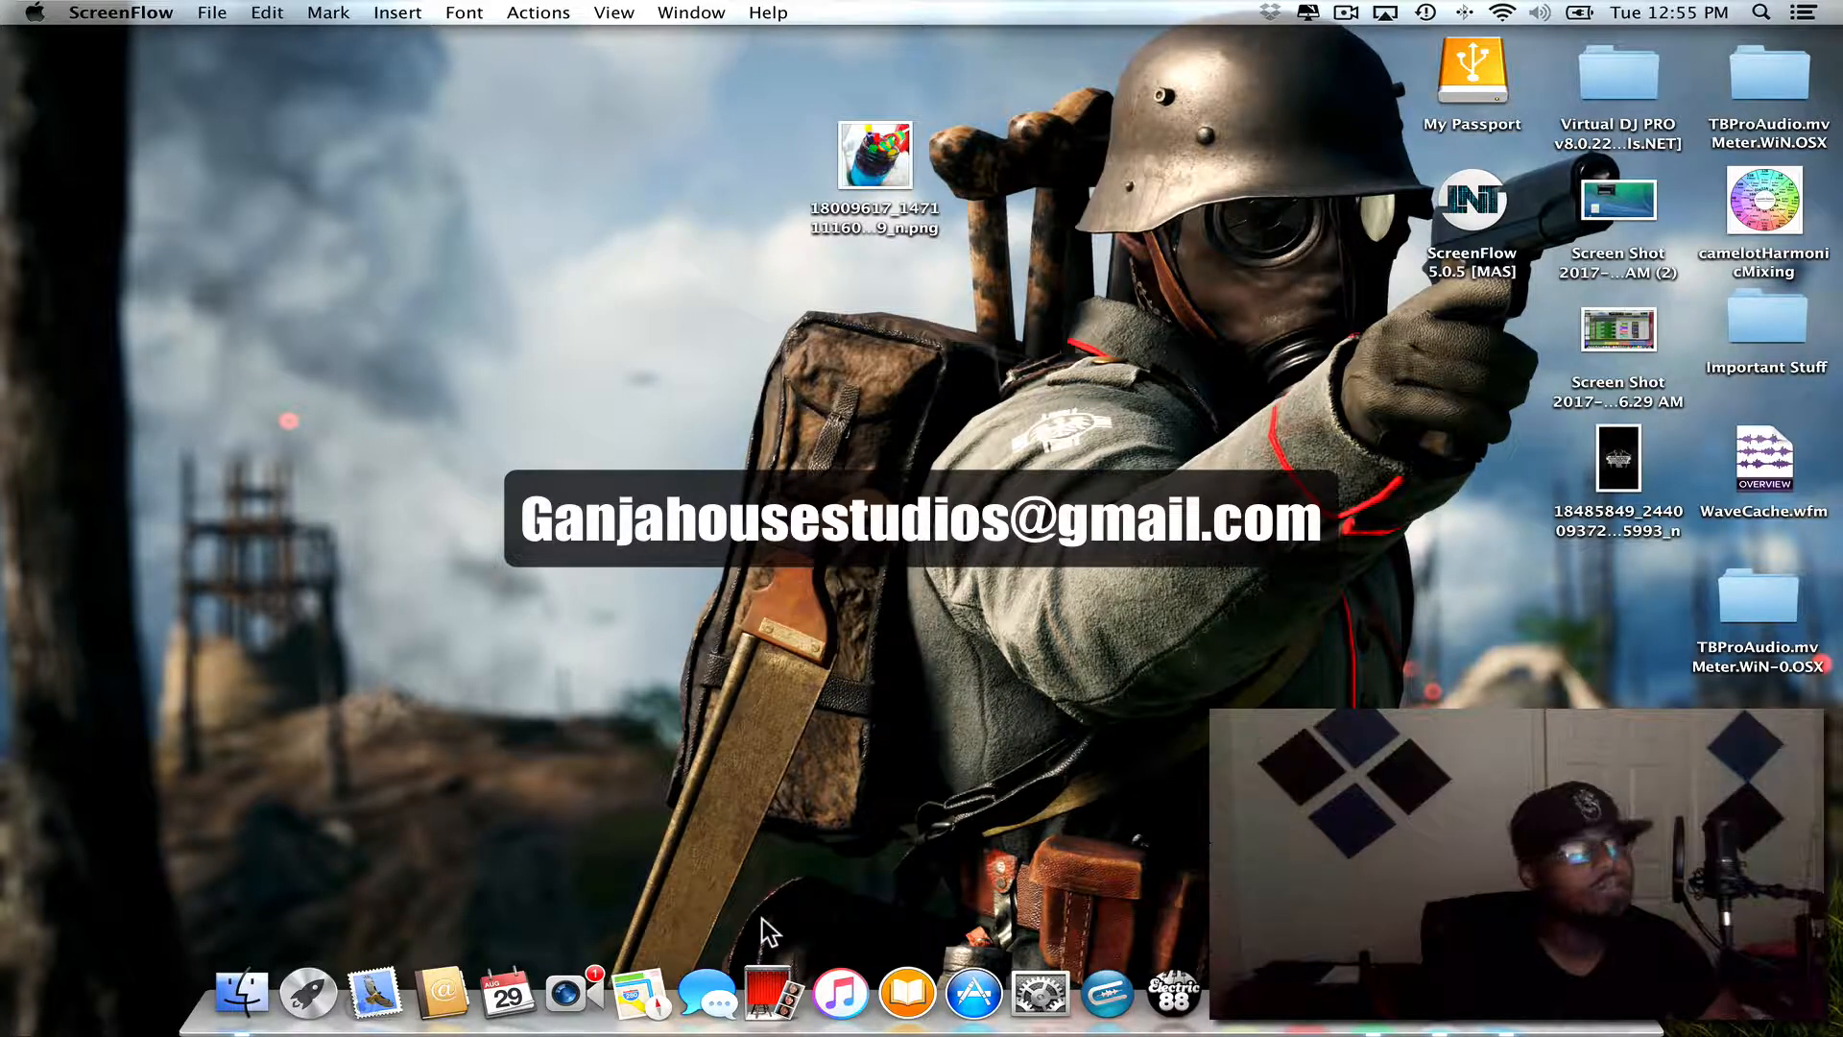
- Launch Pro Tools, quit the Auto-Tune EFX 3 activation request, and decline moving the unauthorized plug-in to the unused folder
{"action": "left_click", "coordinate": [326, 1013]}
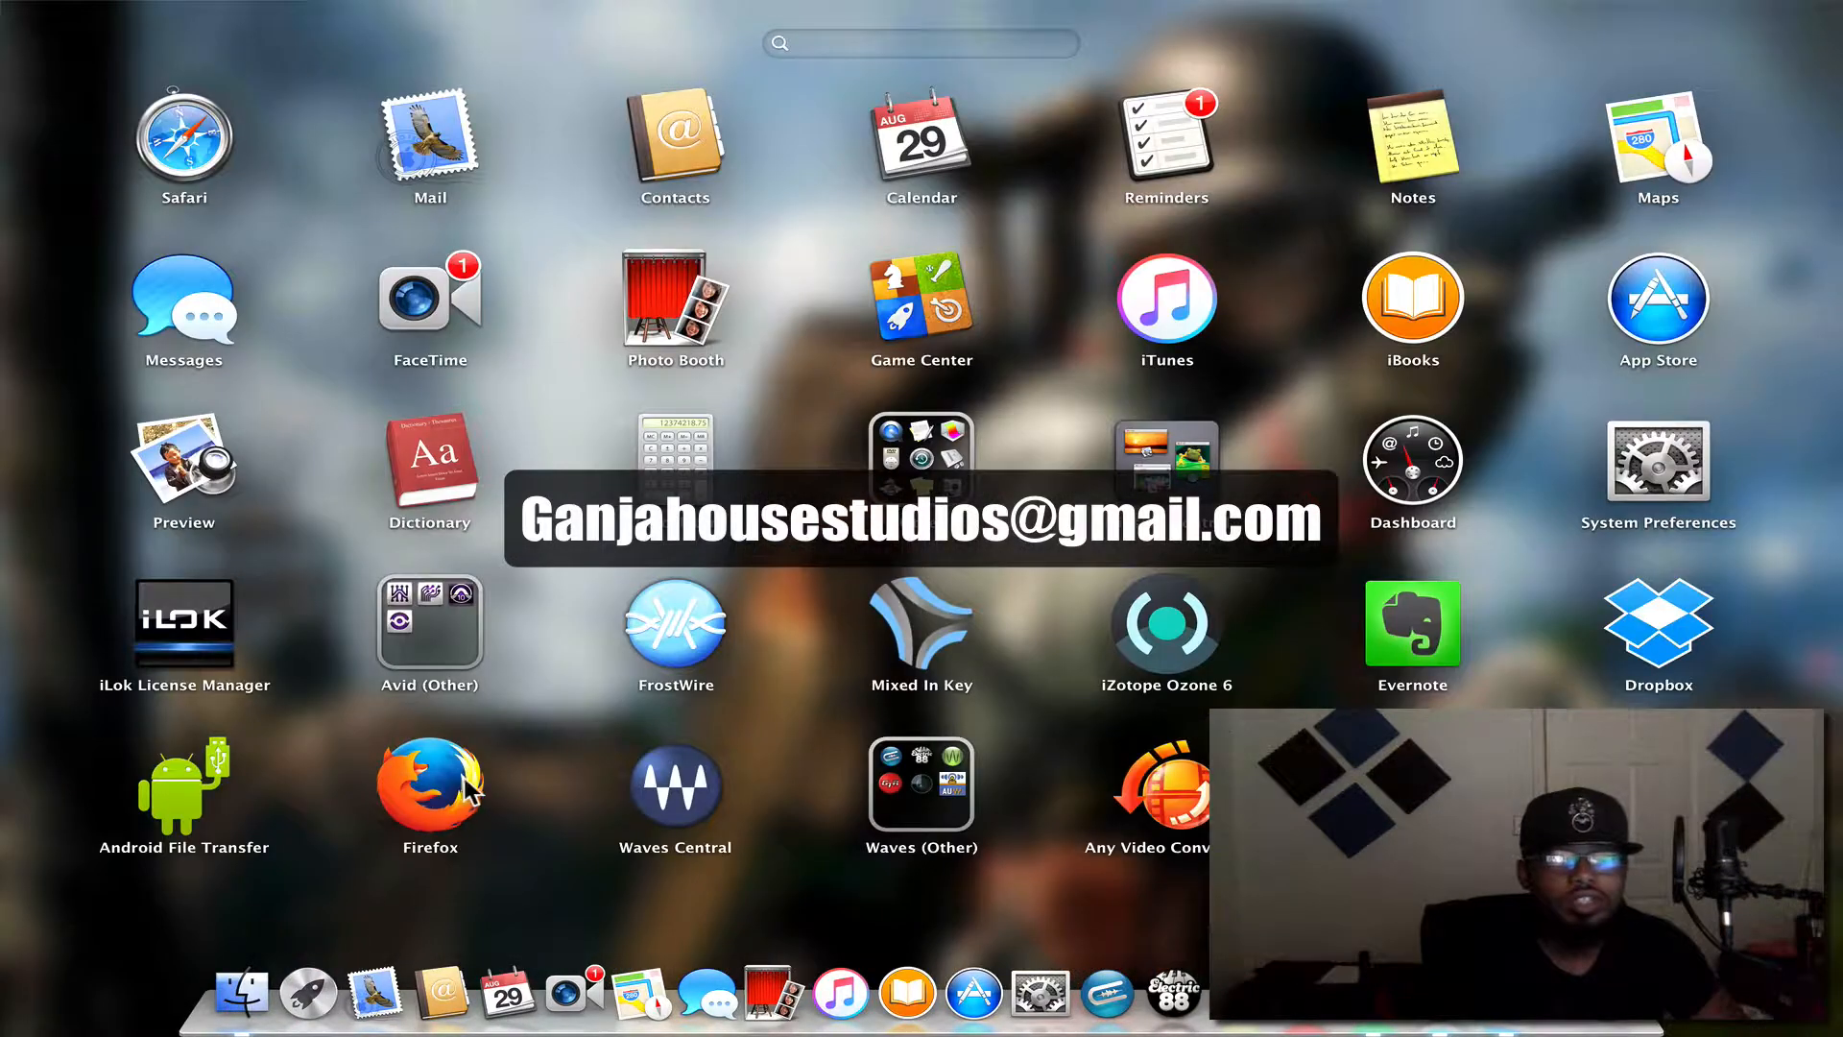
{"action": "left_click", "coordinate": [436, 638]}
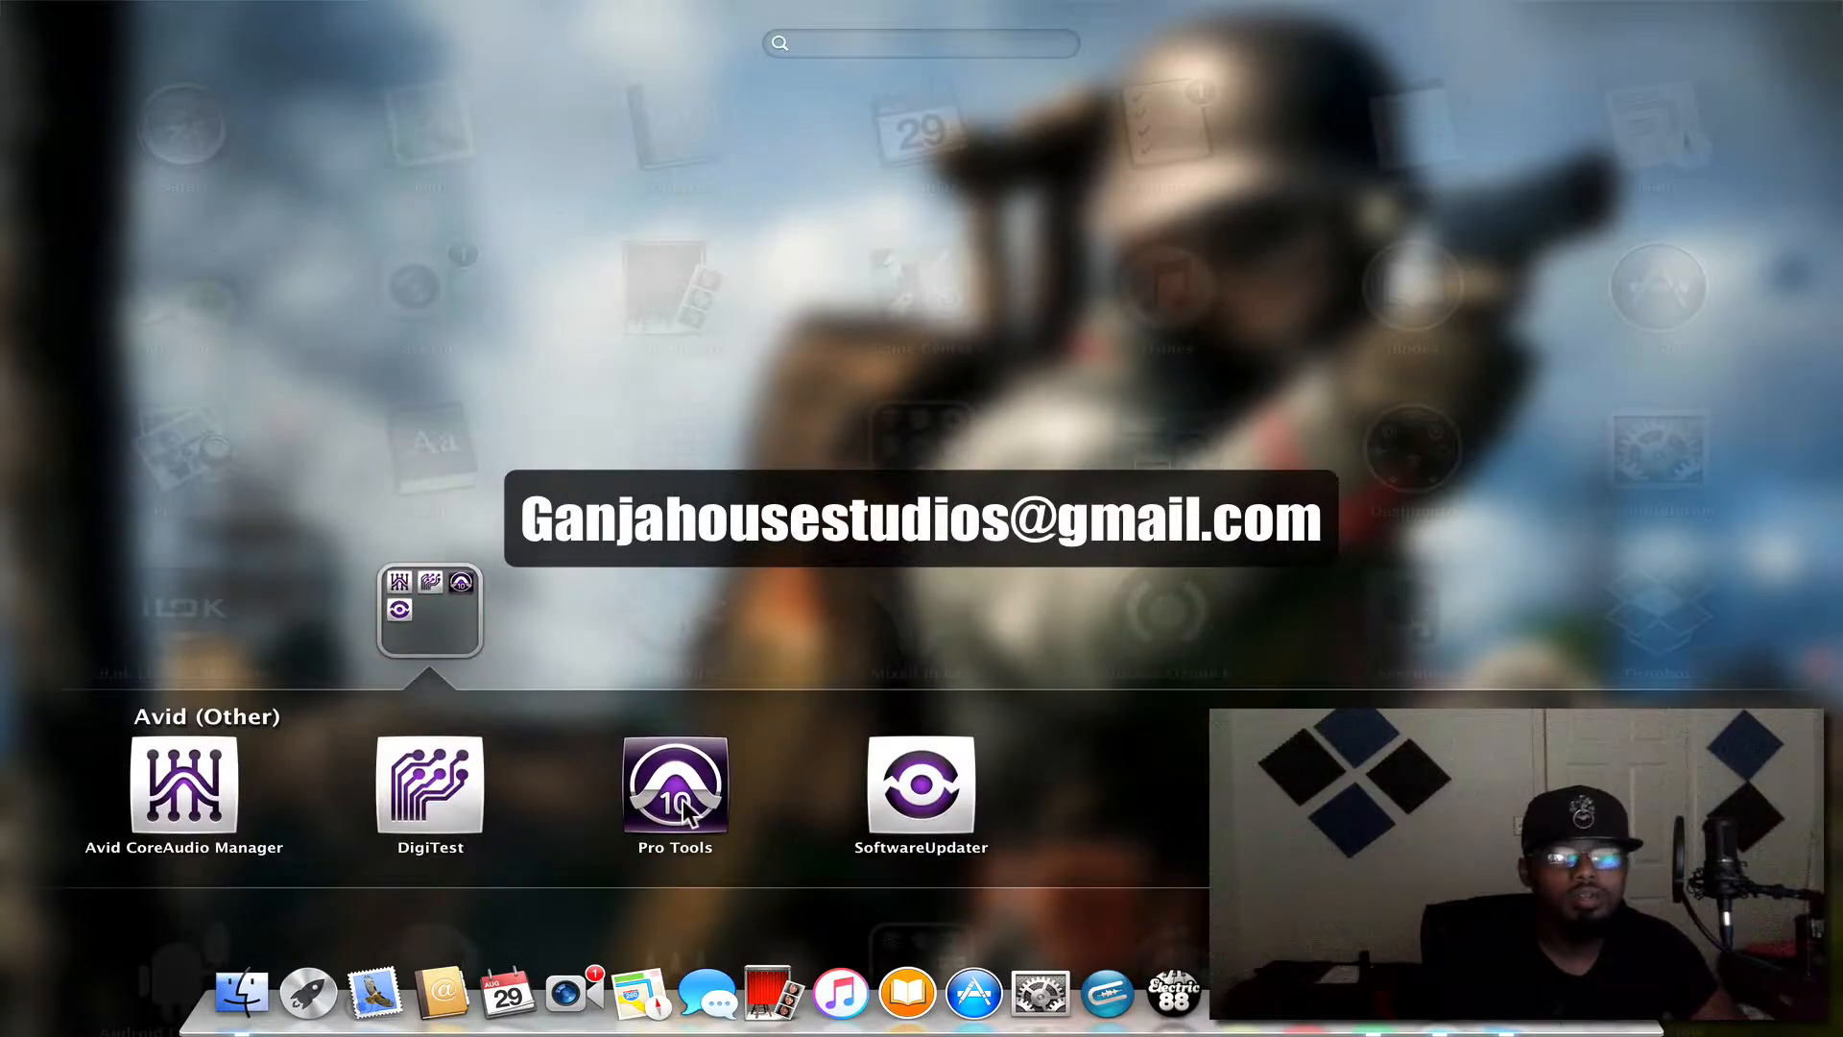
{"action": "left_click", "coordinate": [696, 811]}
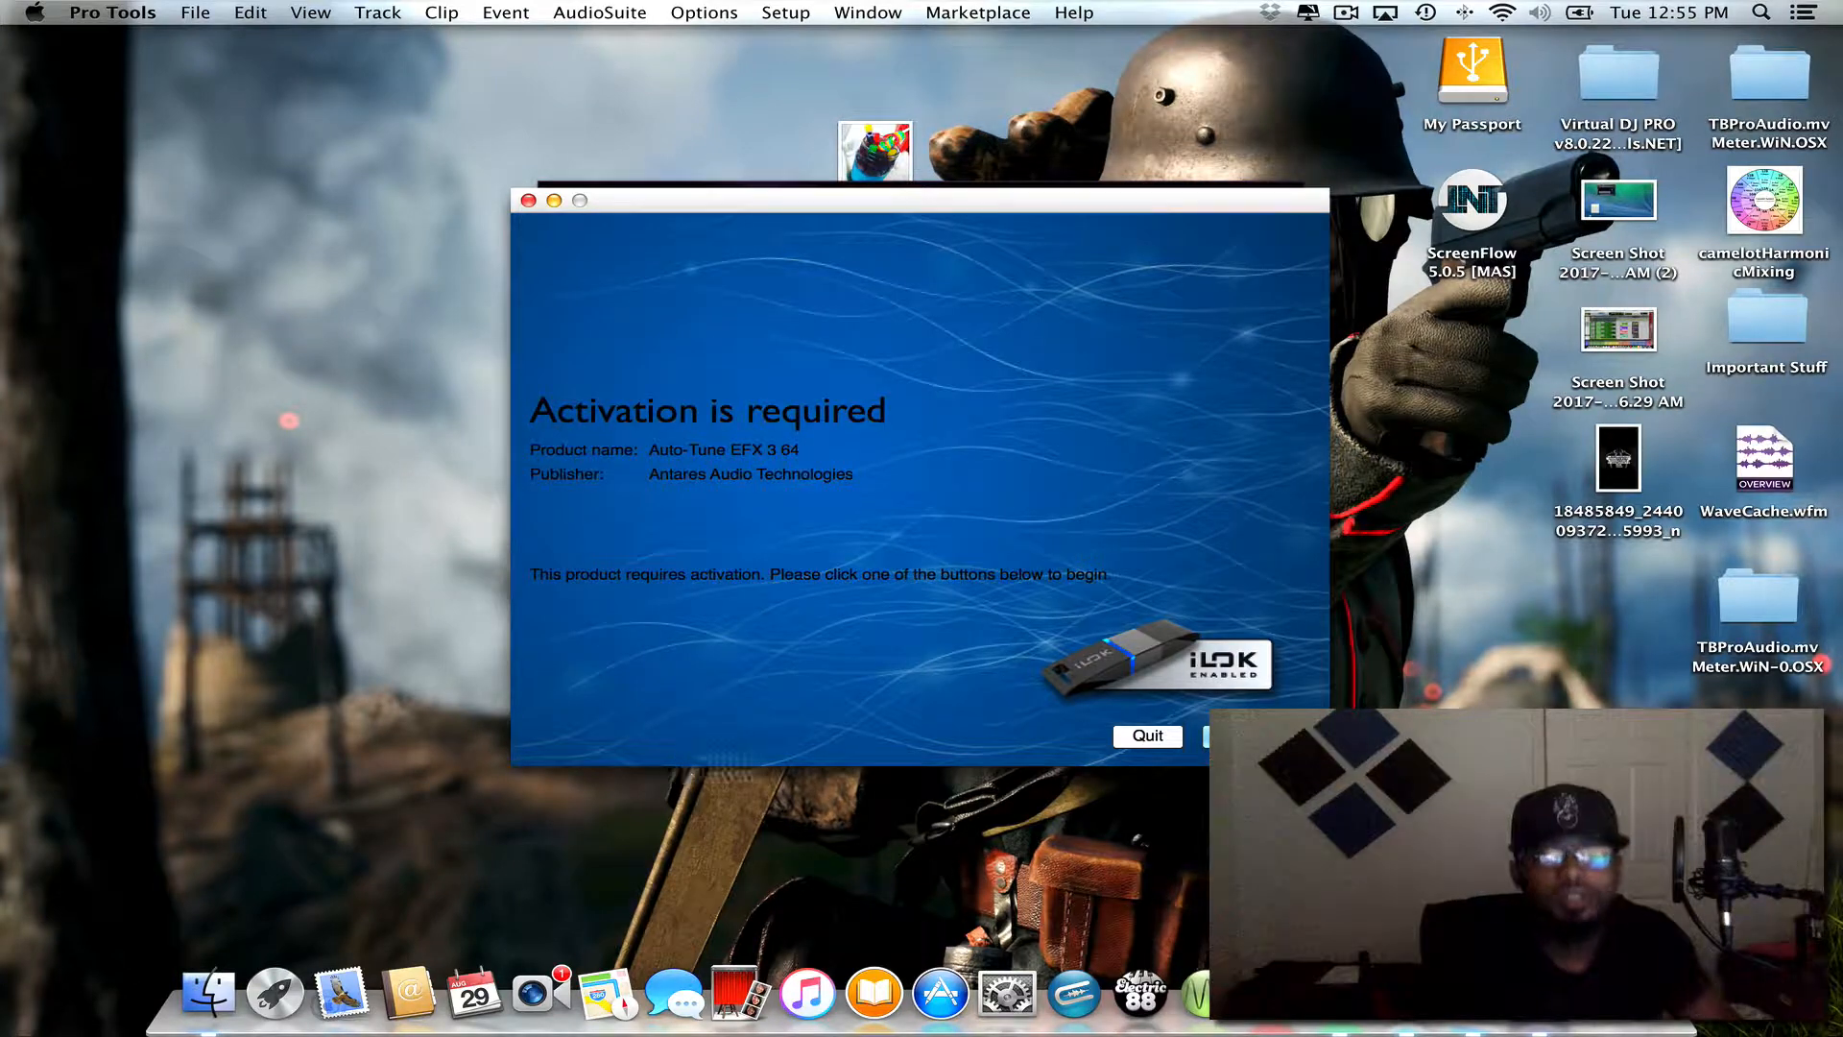
{"action": "left_click", "coordinate": [1141, 736]}
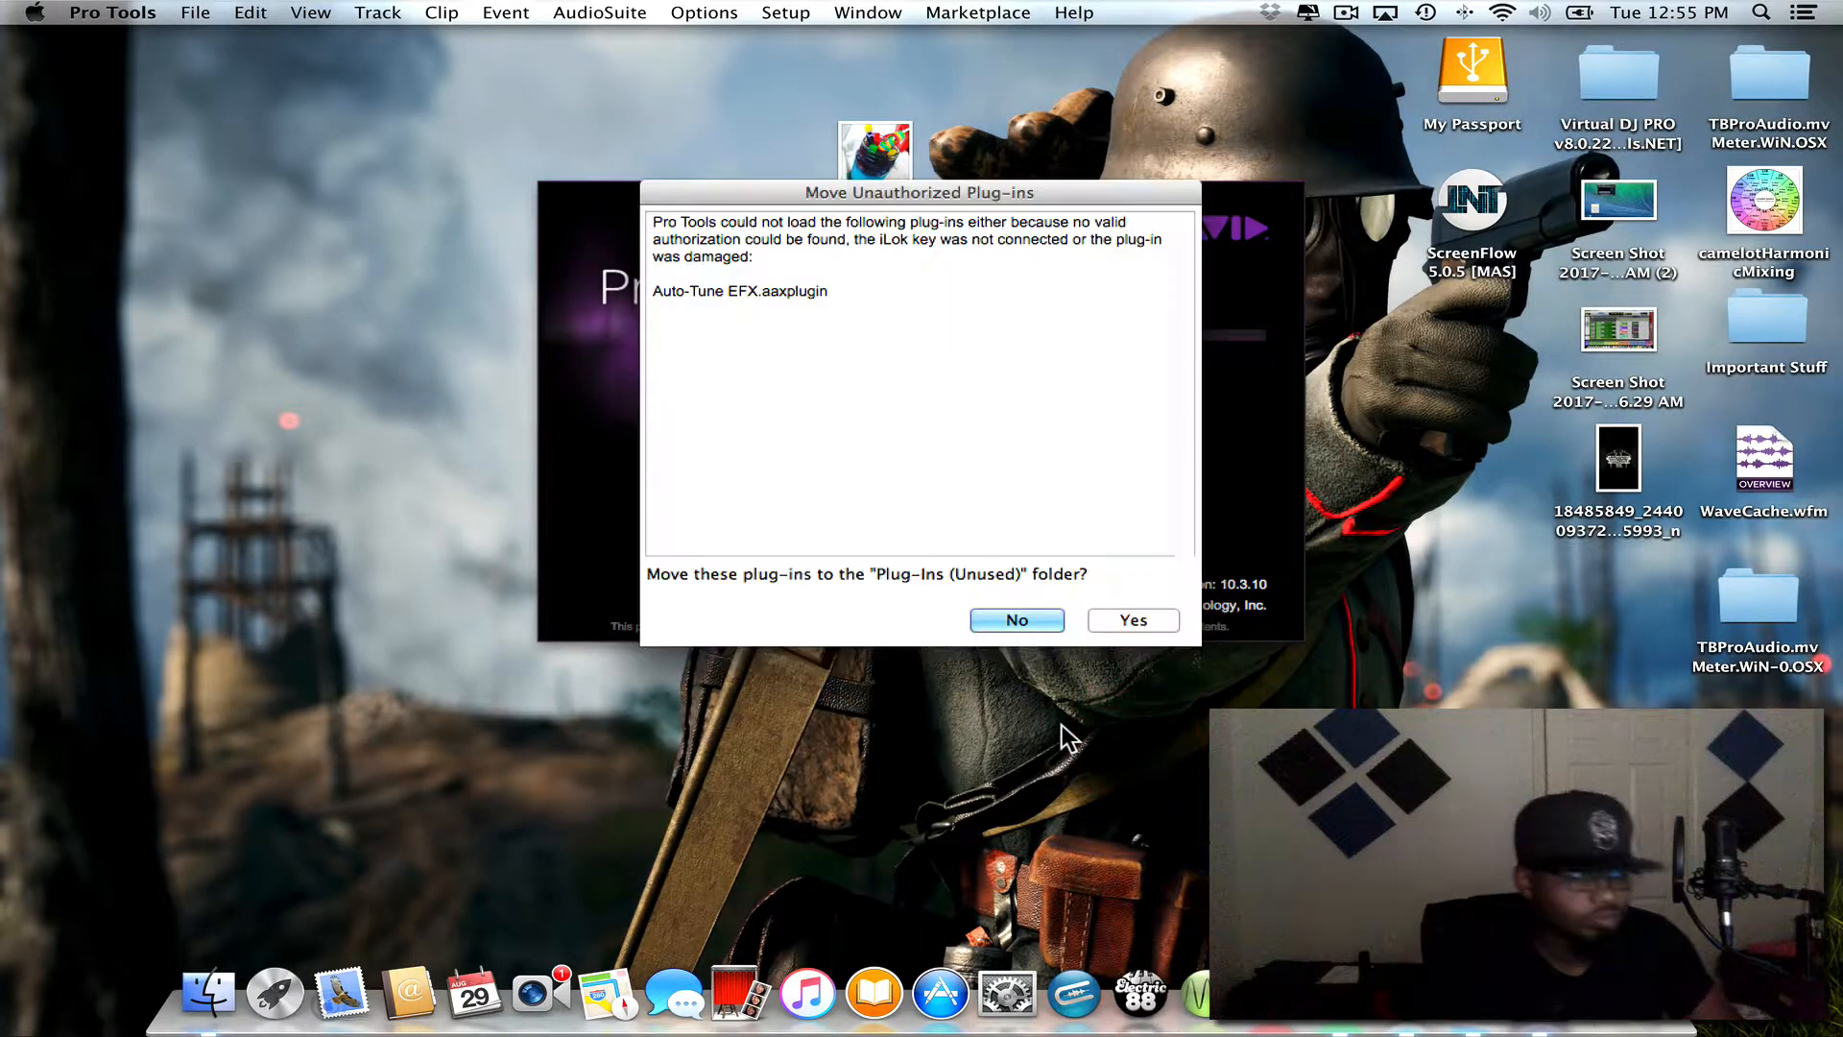
{"action": "left_click", "coordinate": [1016, 620]}
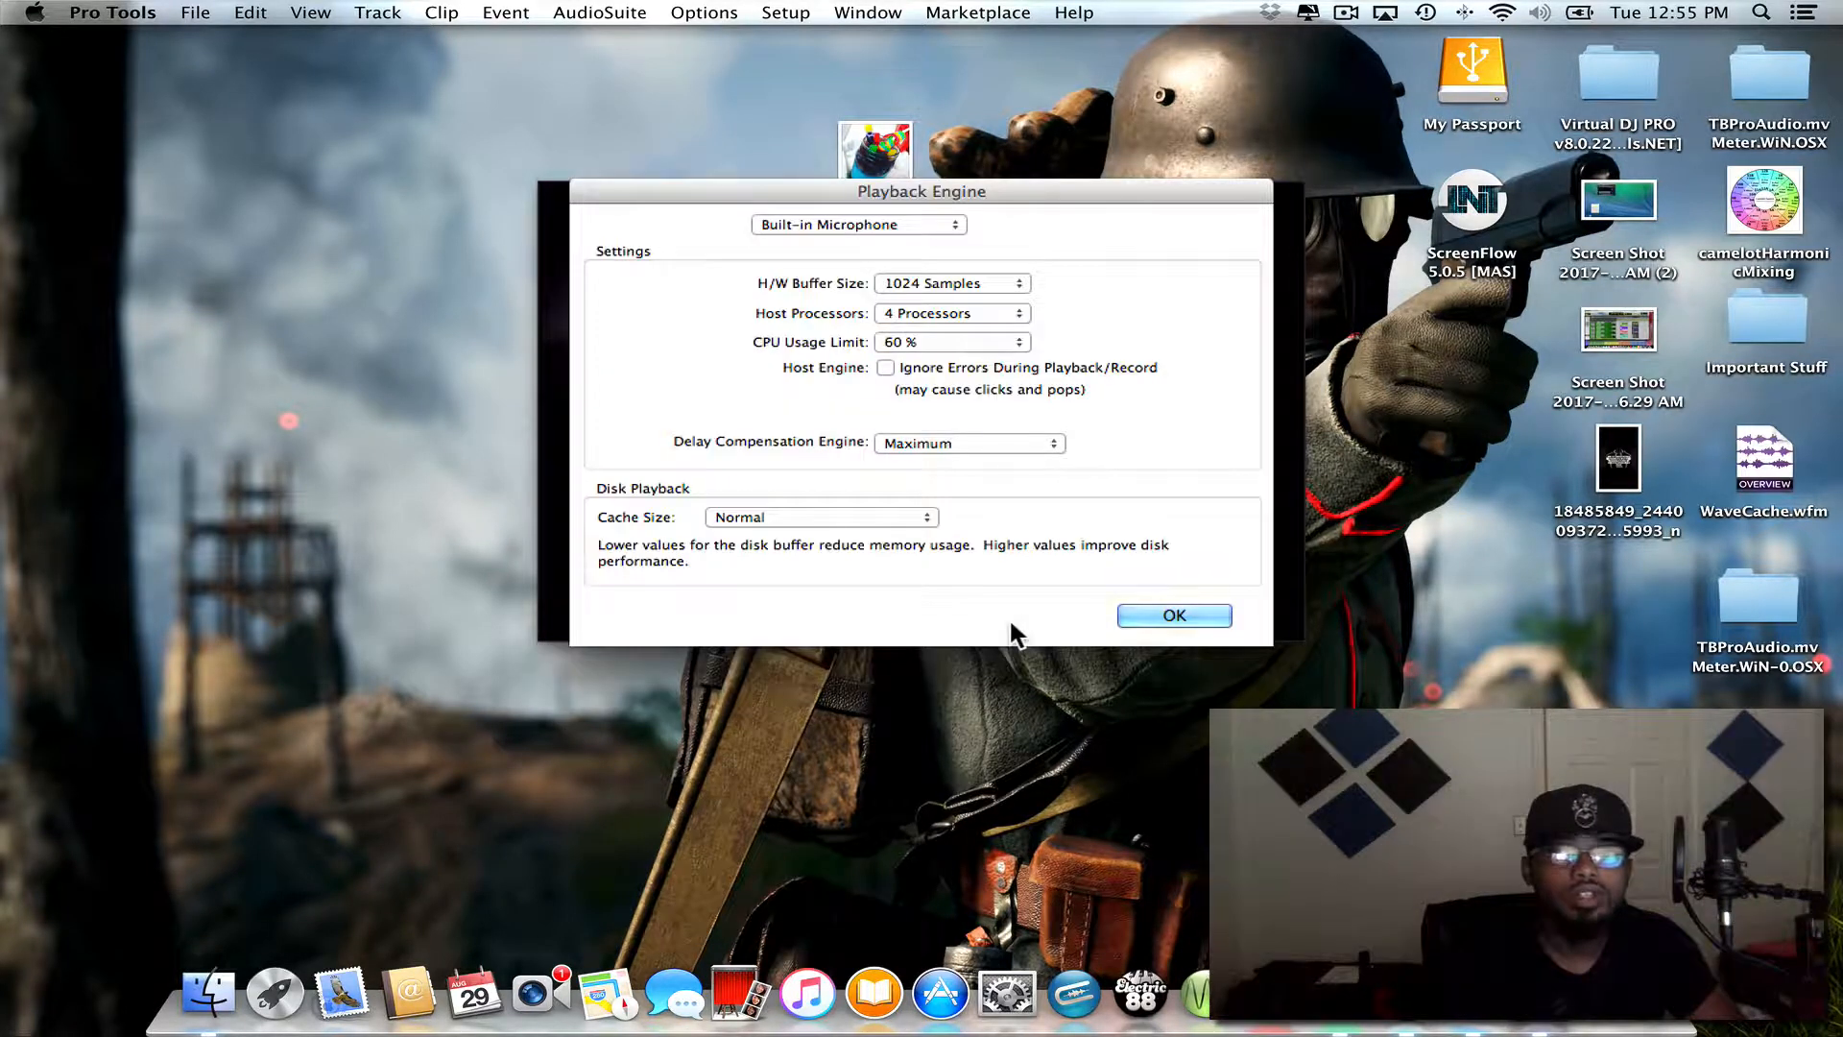
- Set the playback engine to Scarlett 2i2 USB, keeping the hardware buffer size at 1024 samples
{"action": "left_click", "coordinate": [841, 216]}
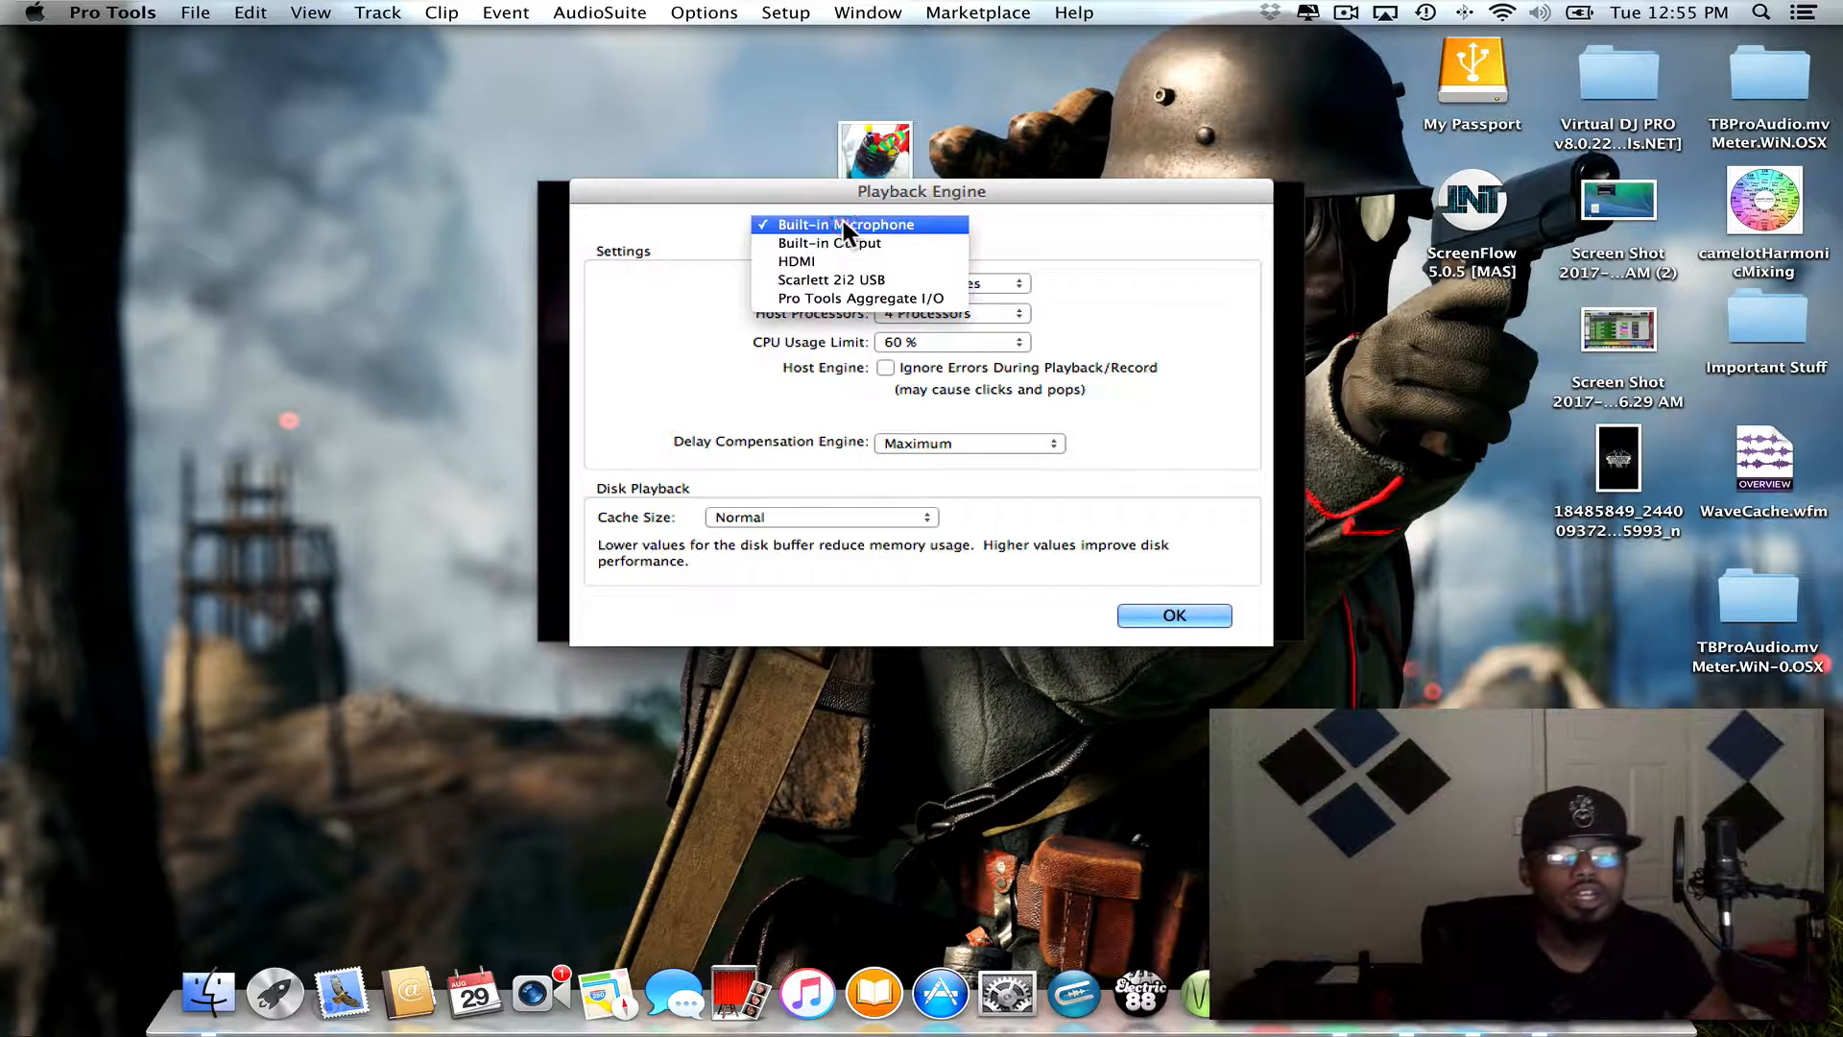
{"action": "left_click", "coordinate": [857, 279]}
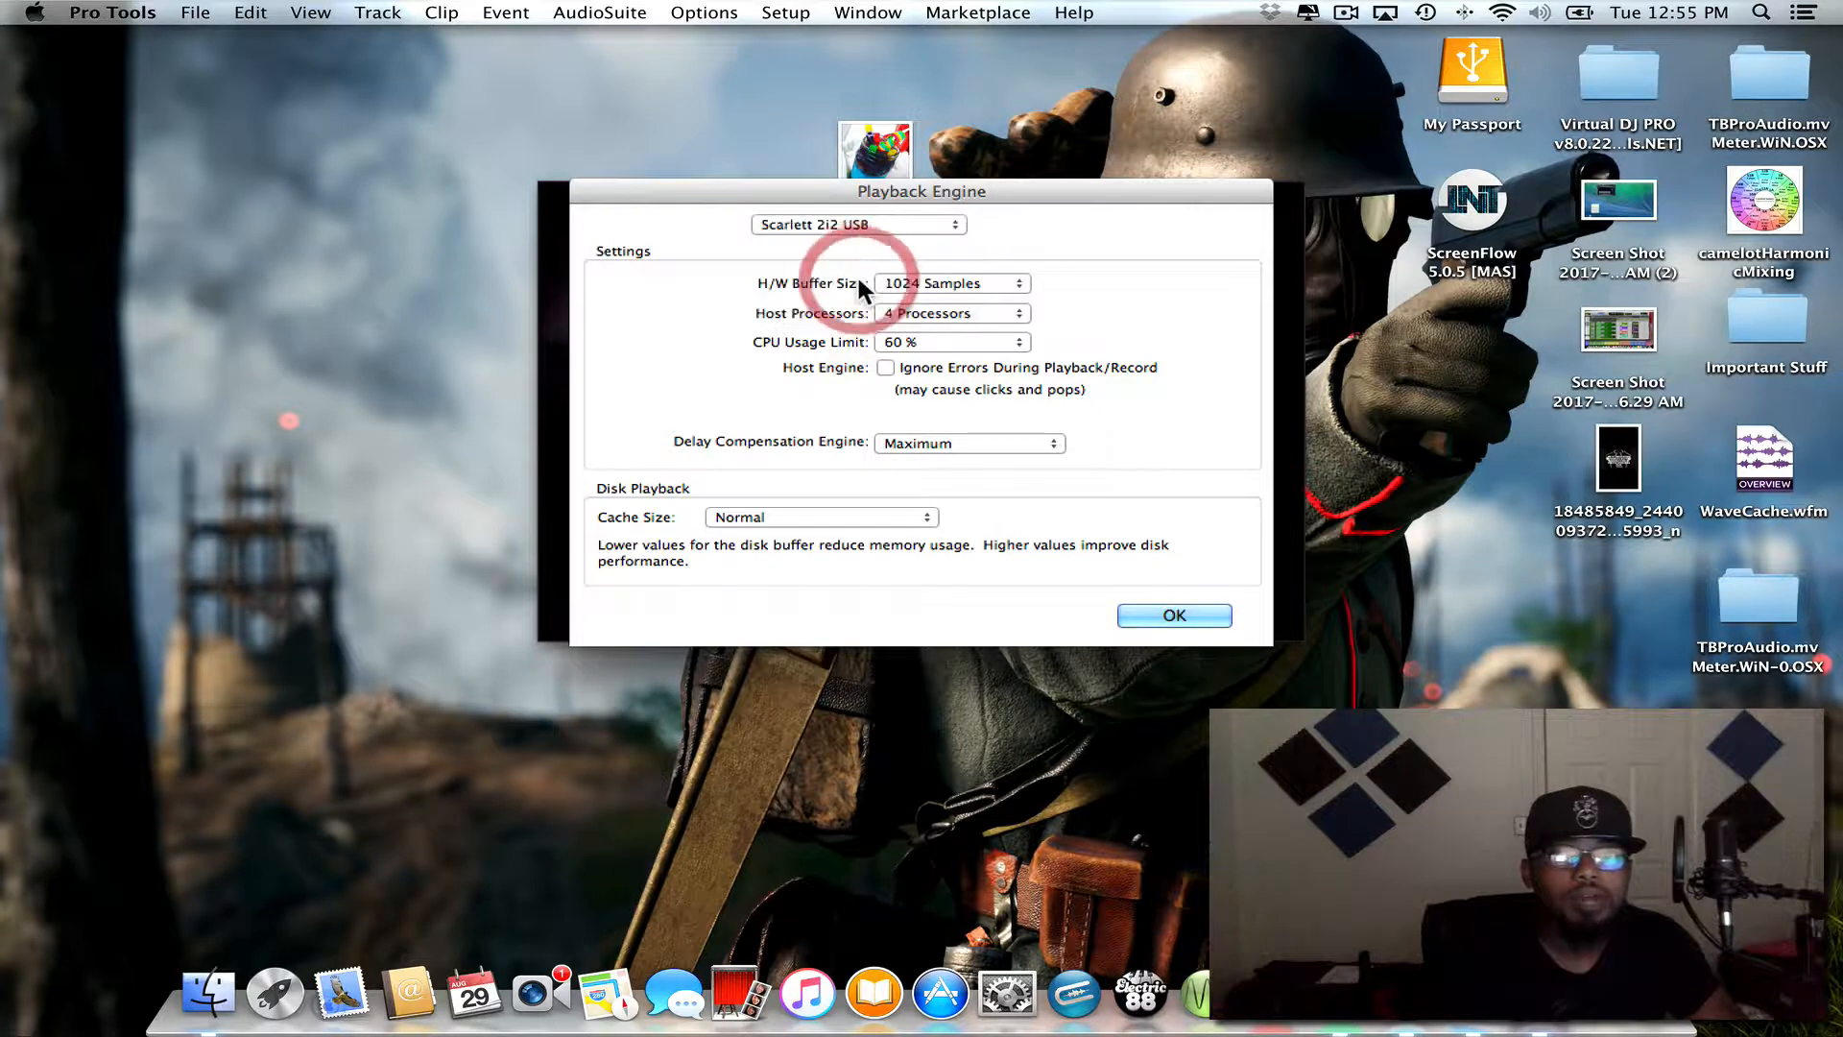
{"action": "left_click", "coordinate": [930, 284]}
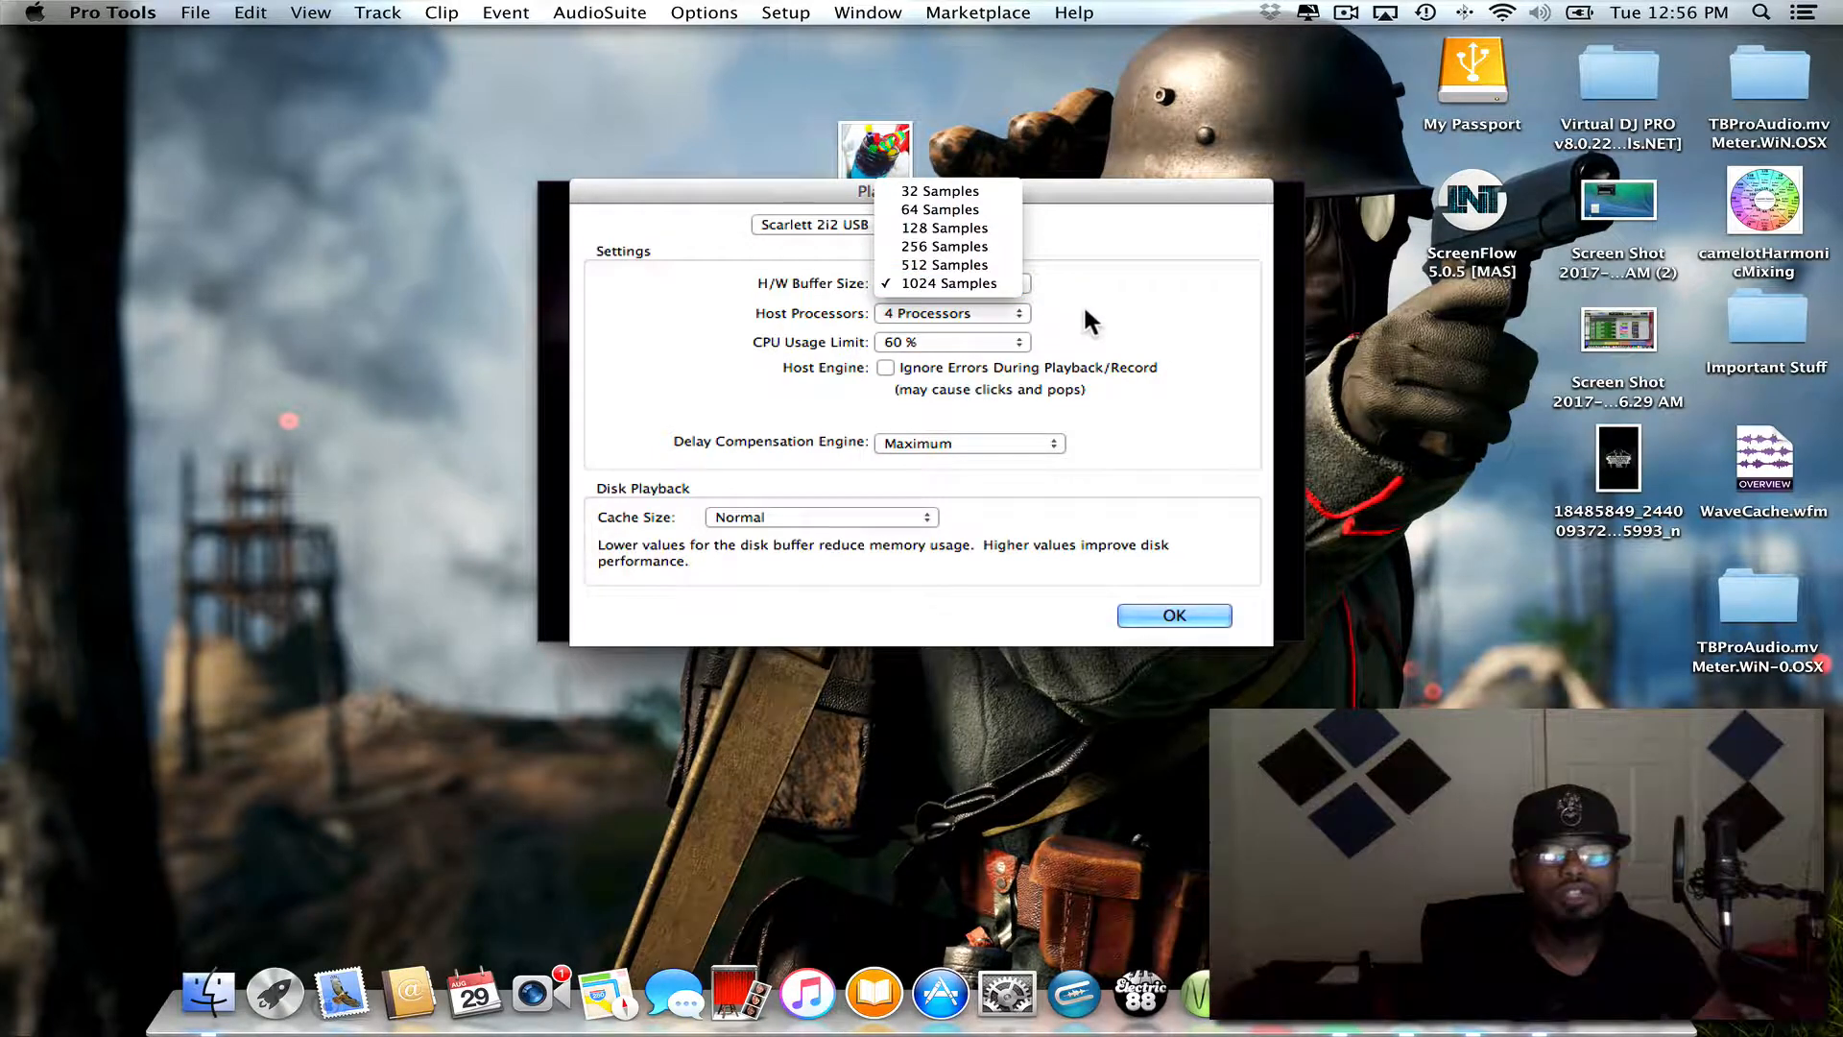
{"action": "left_click", "coordinate": [1191, 338]}
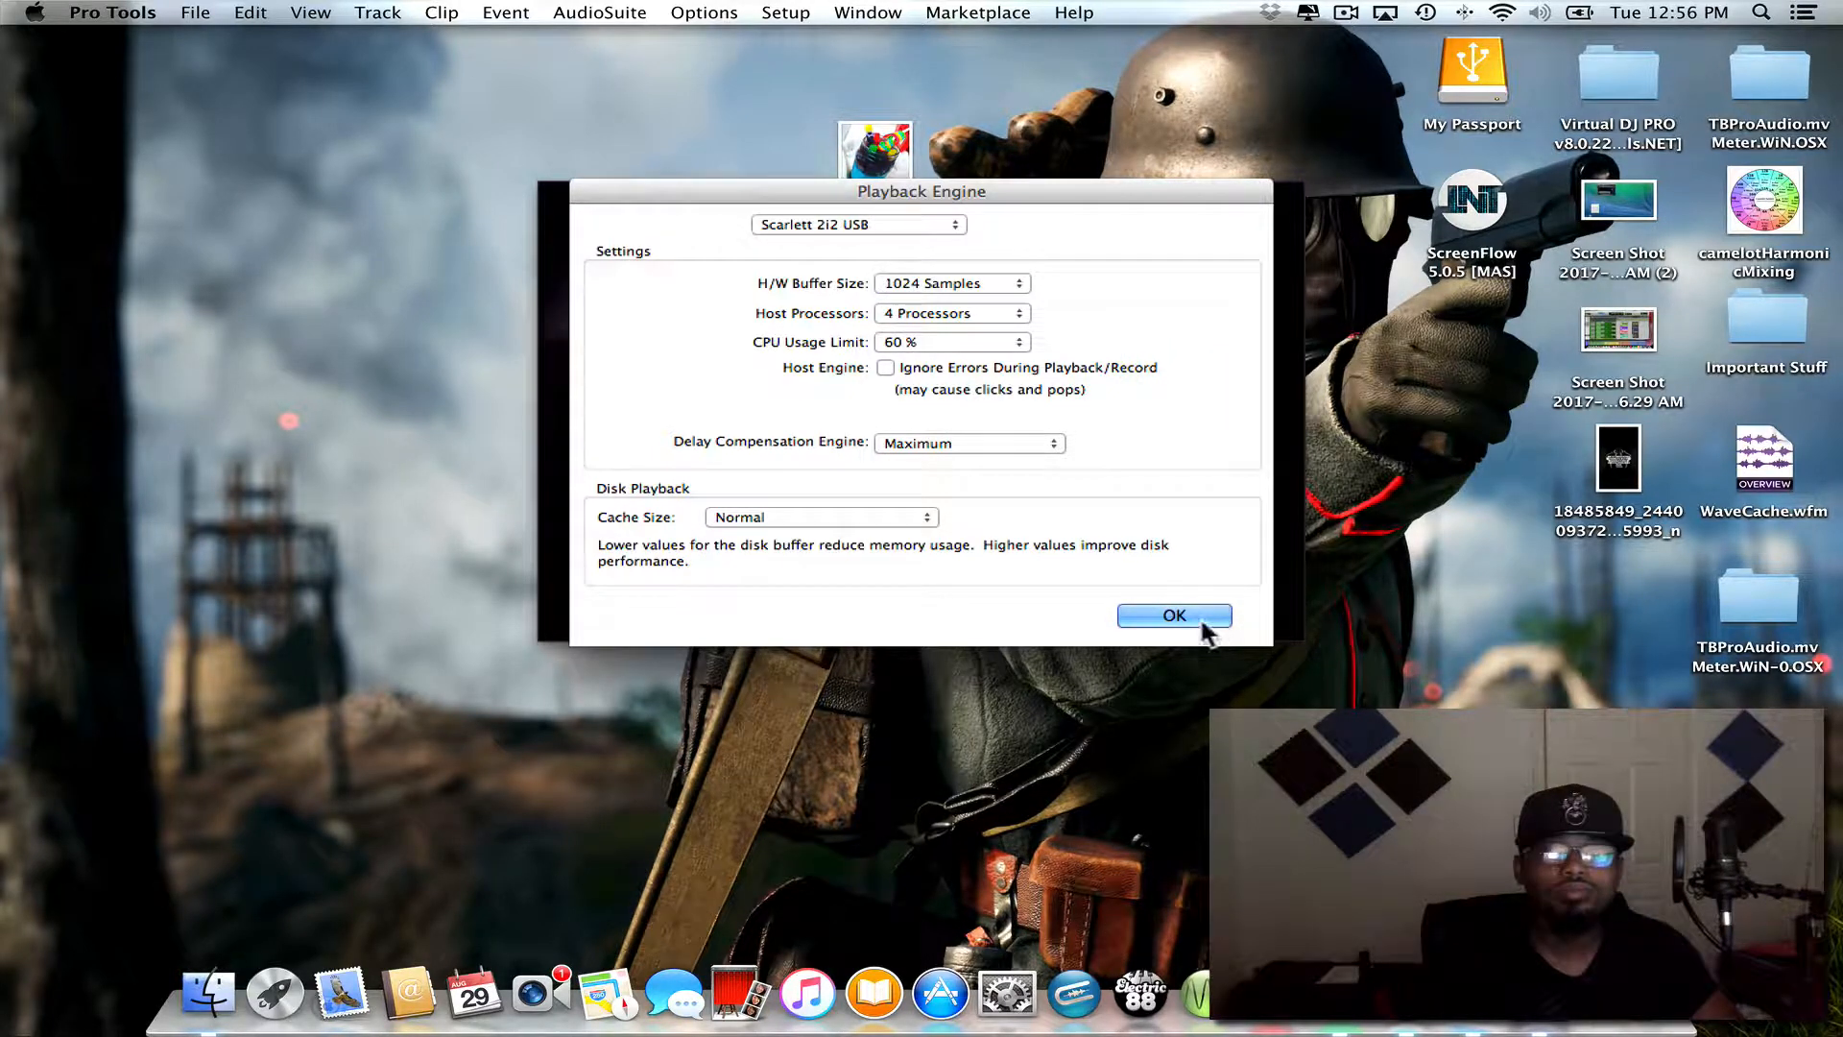
{"action": "left_click", "coordinate": [1175, 616]}
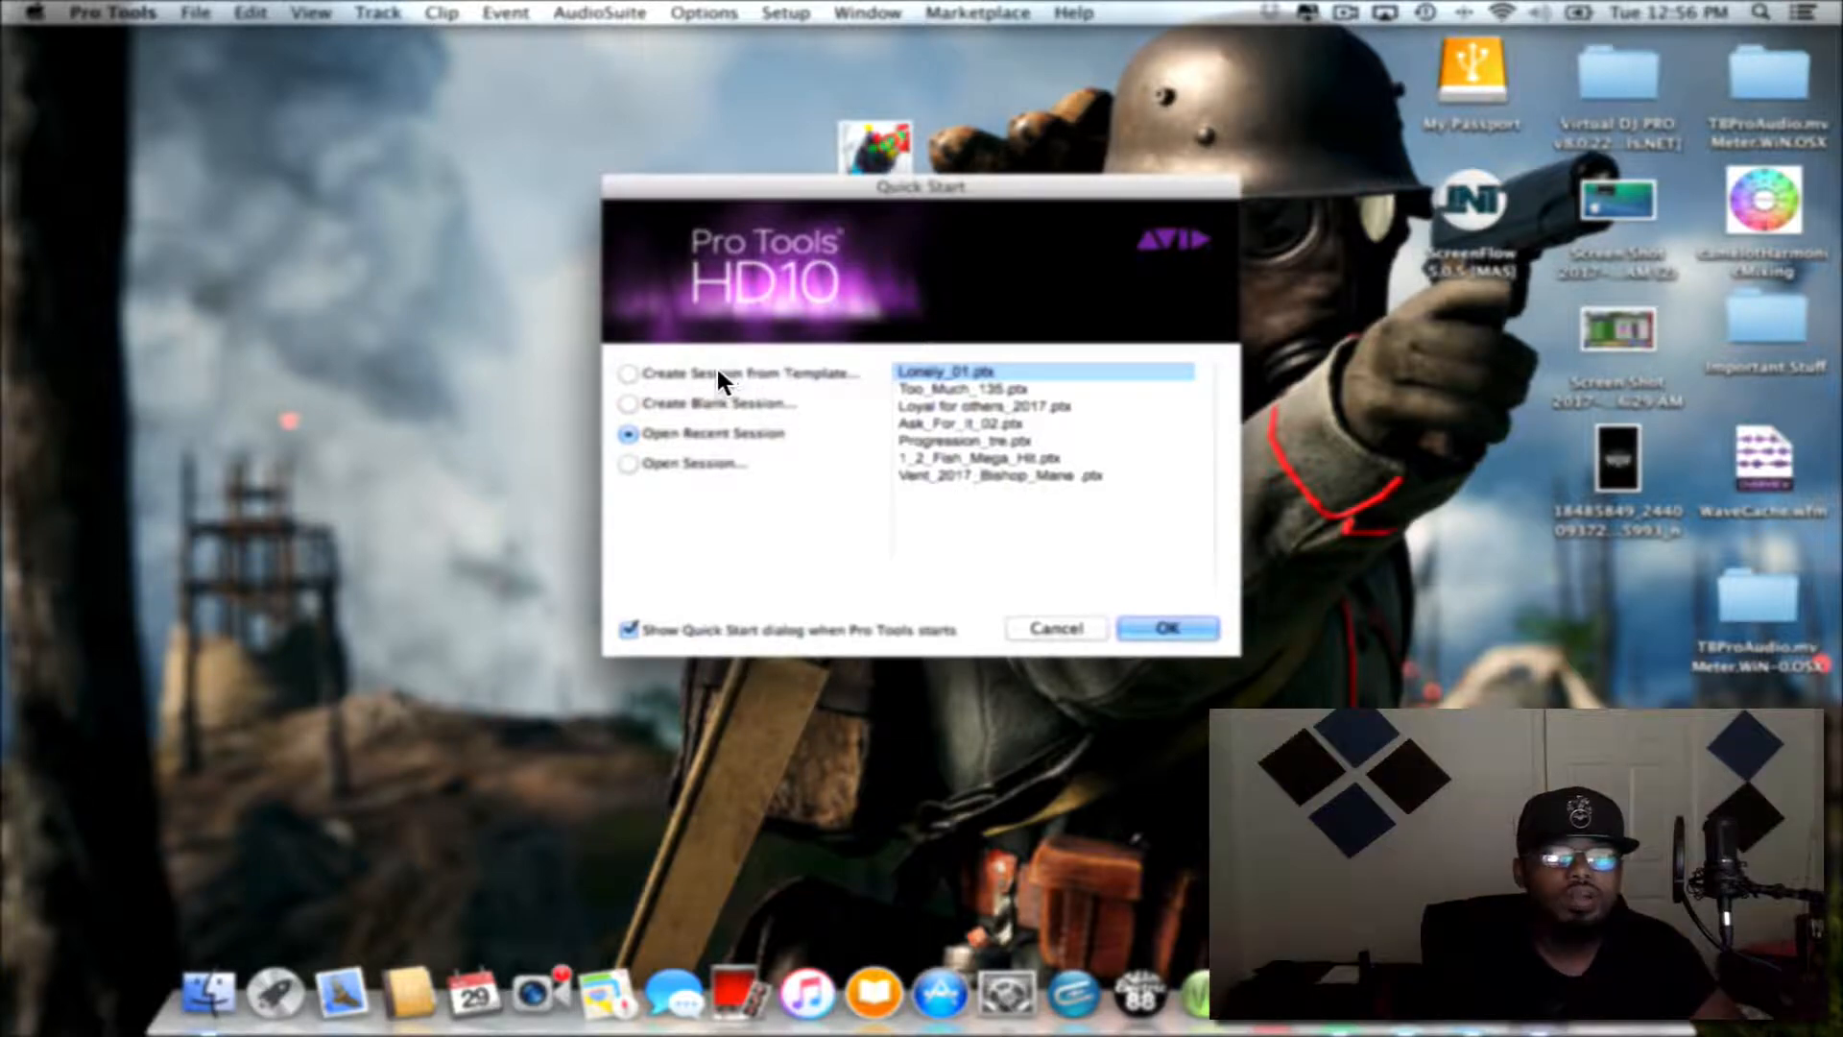
- Start a blank session with BWF (.WAV) audio, 16 Bit depth, 44.1 kHz sample rate and Stereo Mix I/O settings
{"action": "left_click", "coordinate": [630, 403]}
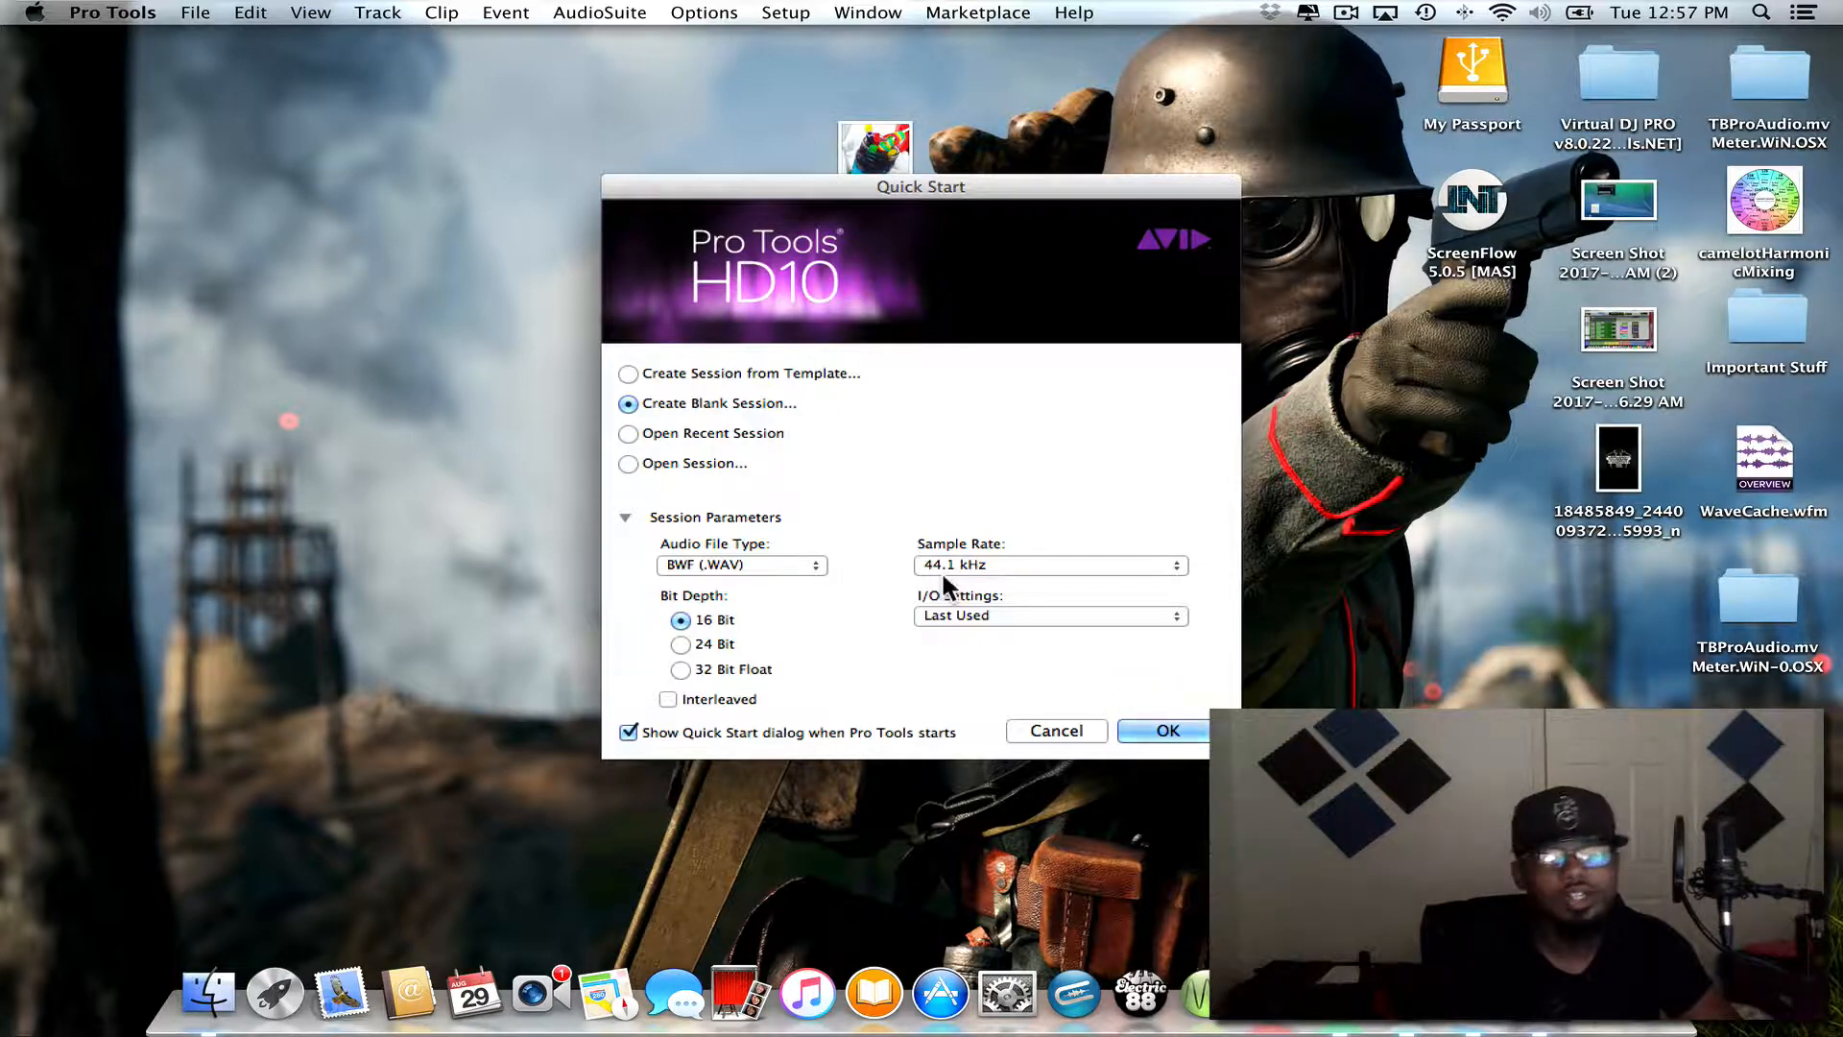
{"action": "left_click", "coordinate": [1024, 607]}
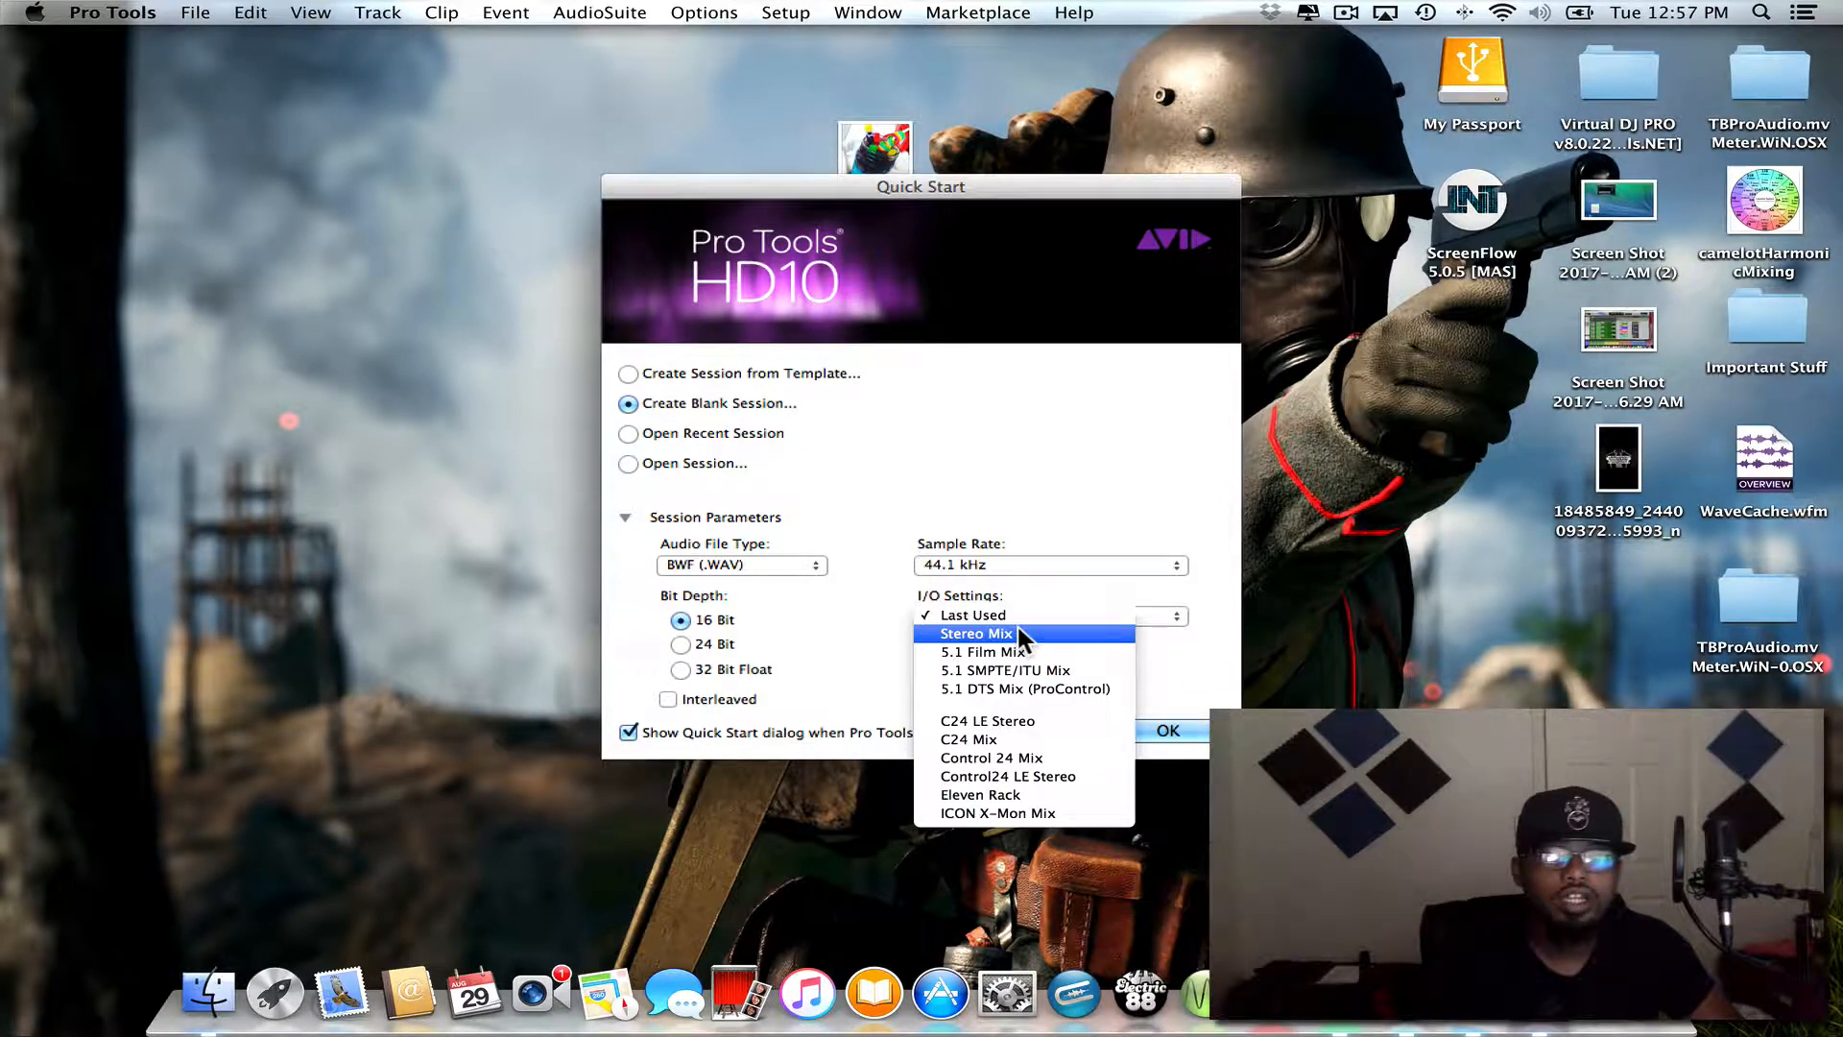
{"action": "left_click", "coordinate": [1018, 626]}
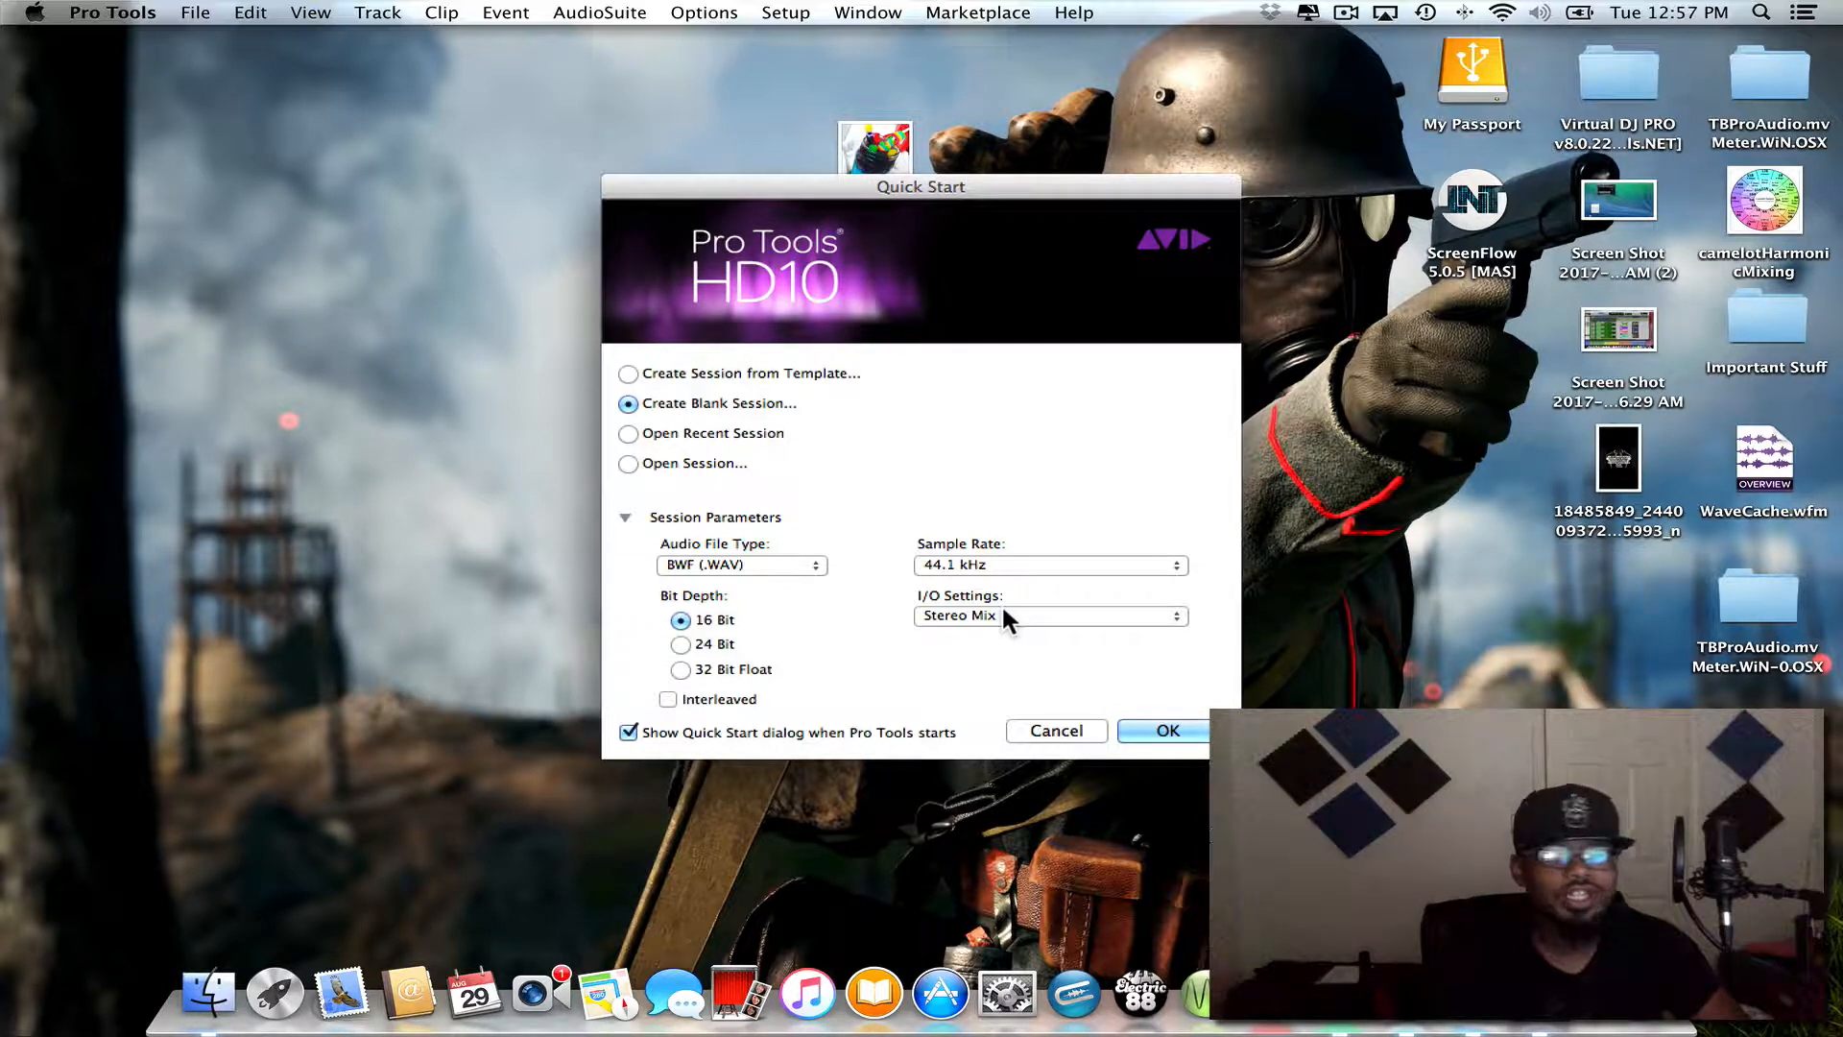
{"action": "left_click", "coordinate": [1003, 617]}
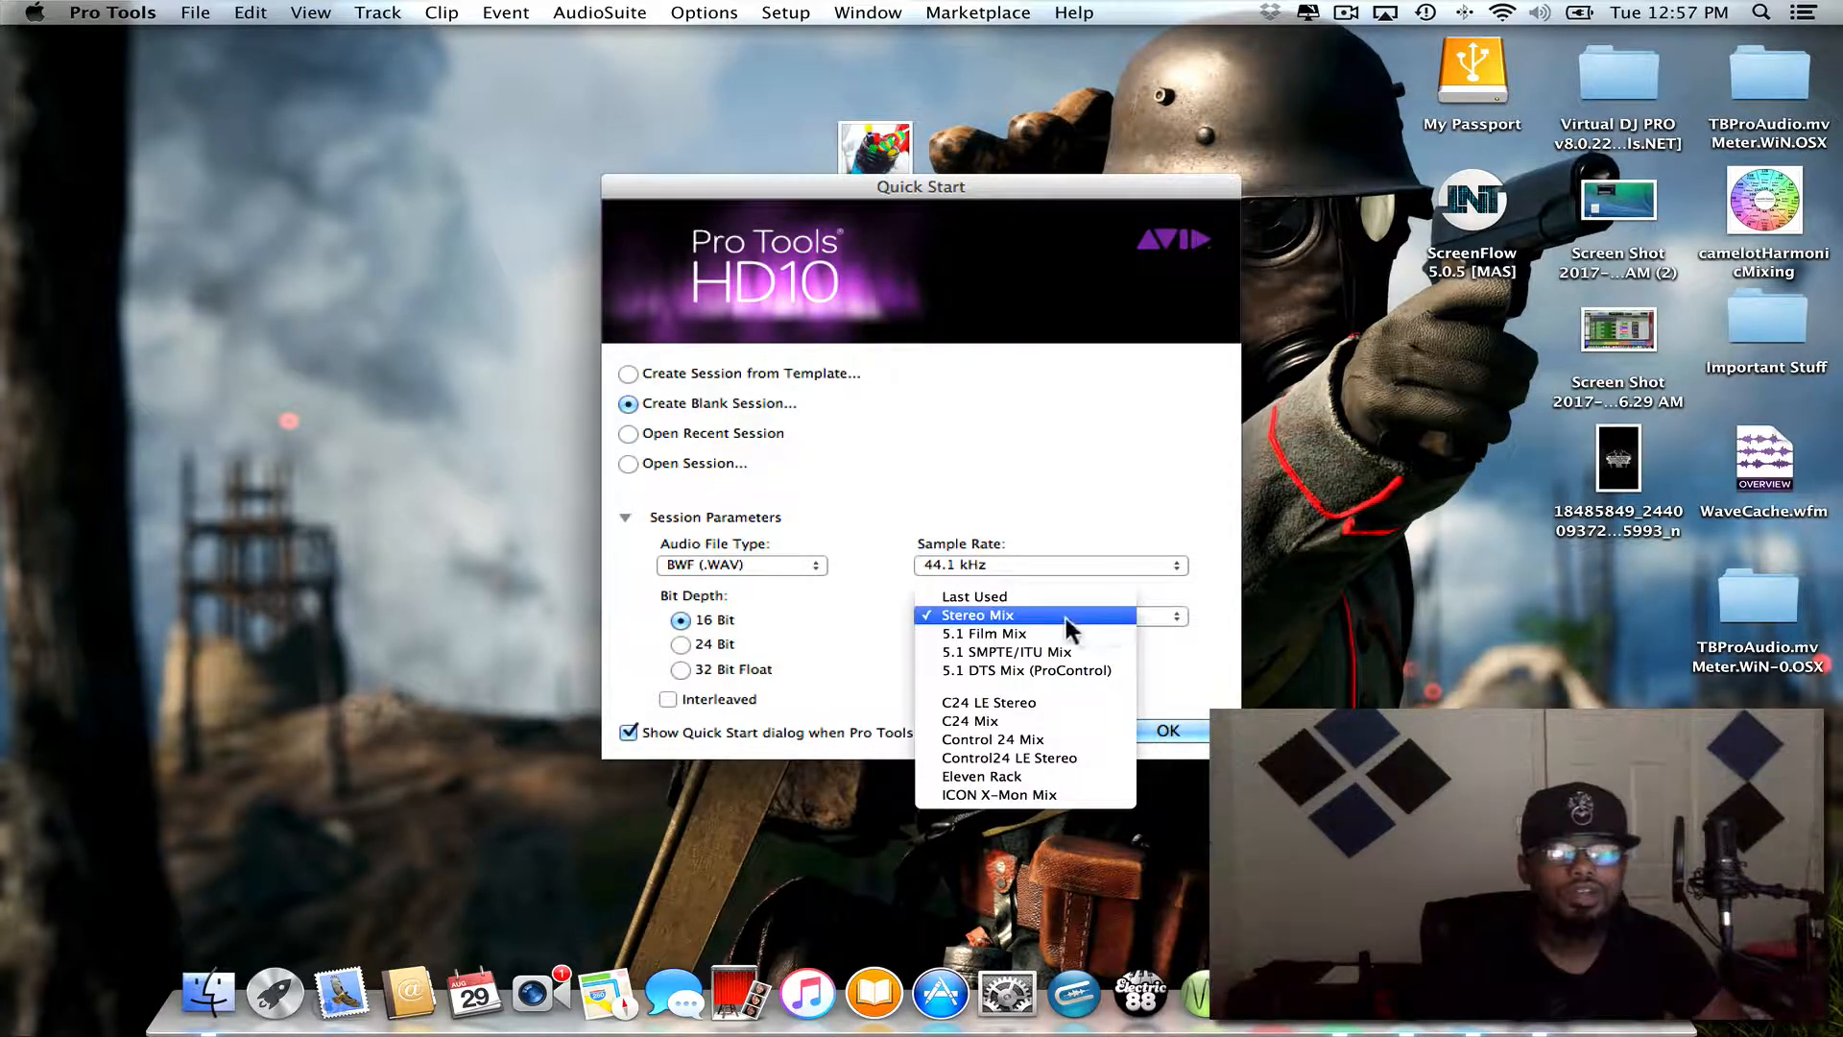
{"action": "left_click", "coordinate": [988, 615]}
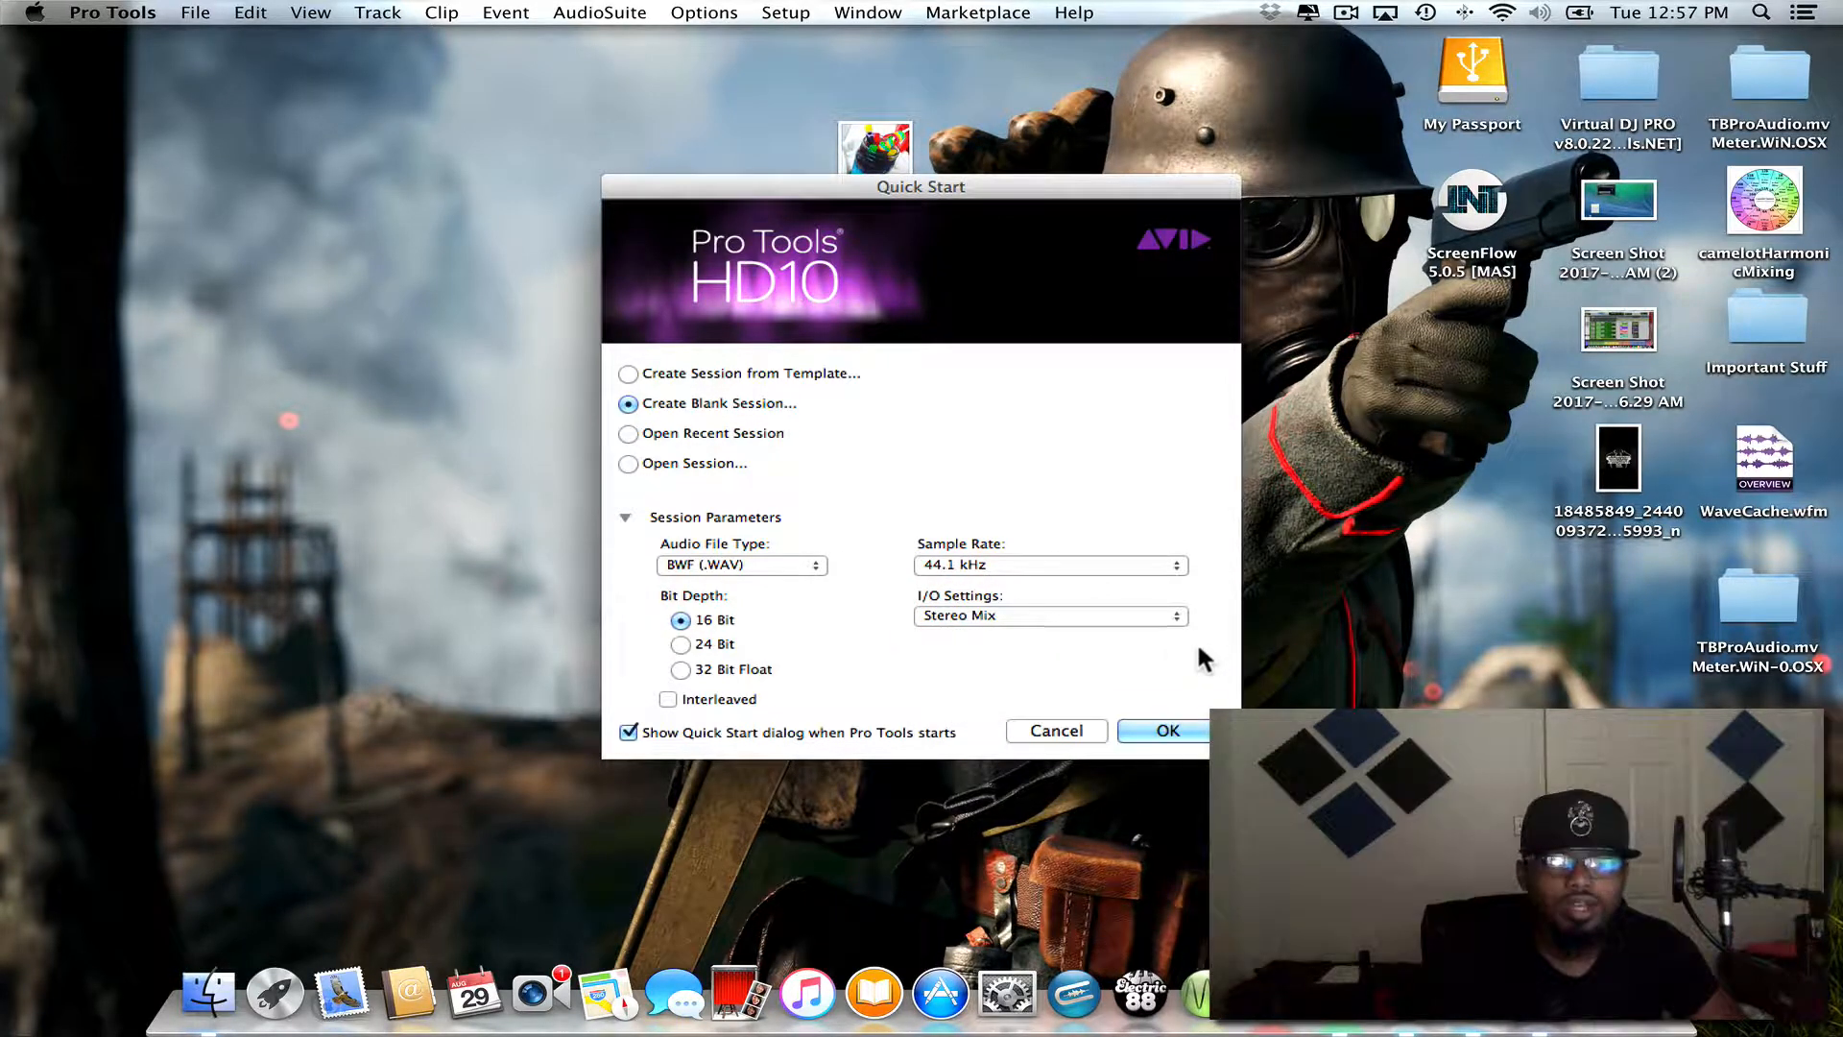
{"action": "left_click", "coordinate": [1161, 729]}
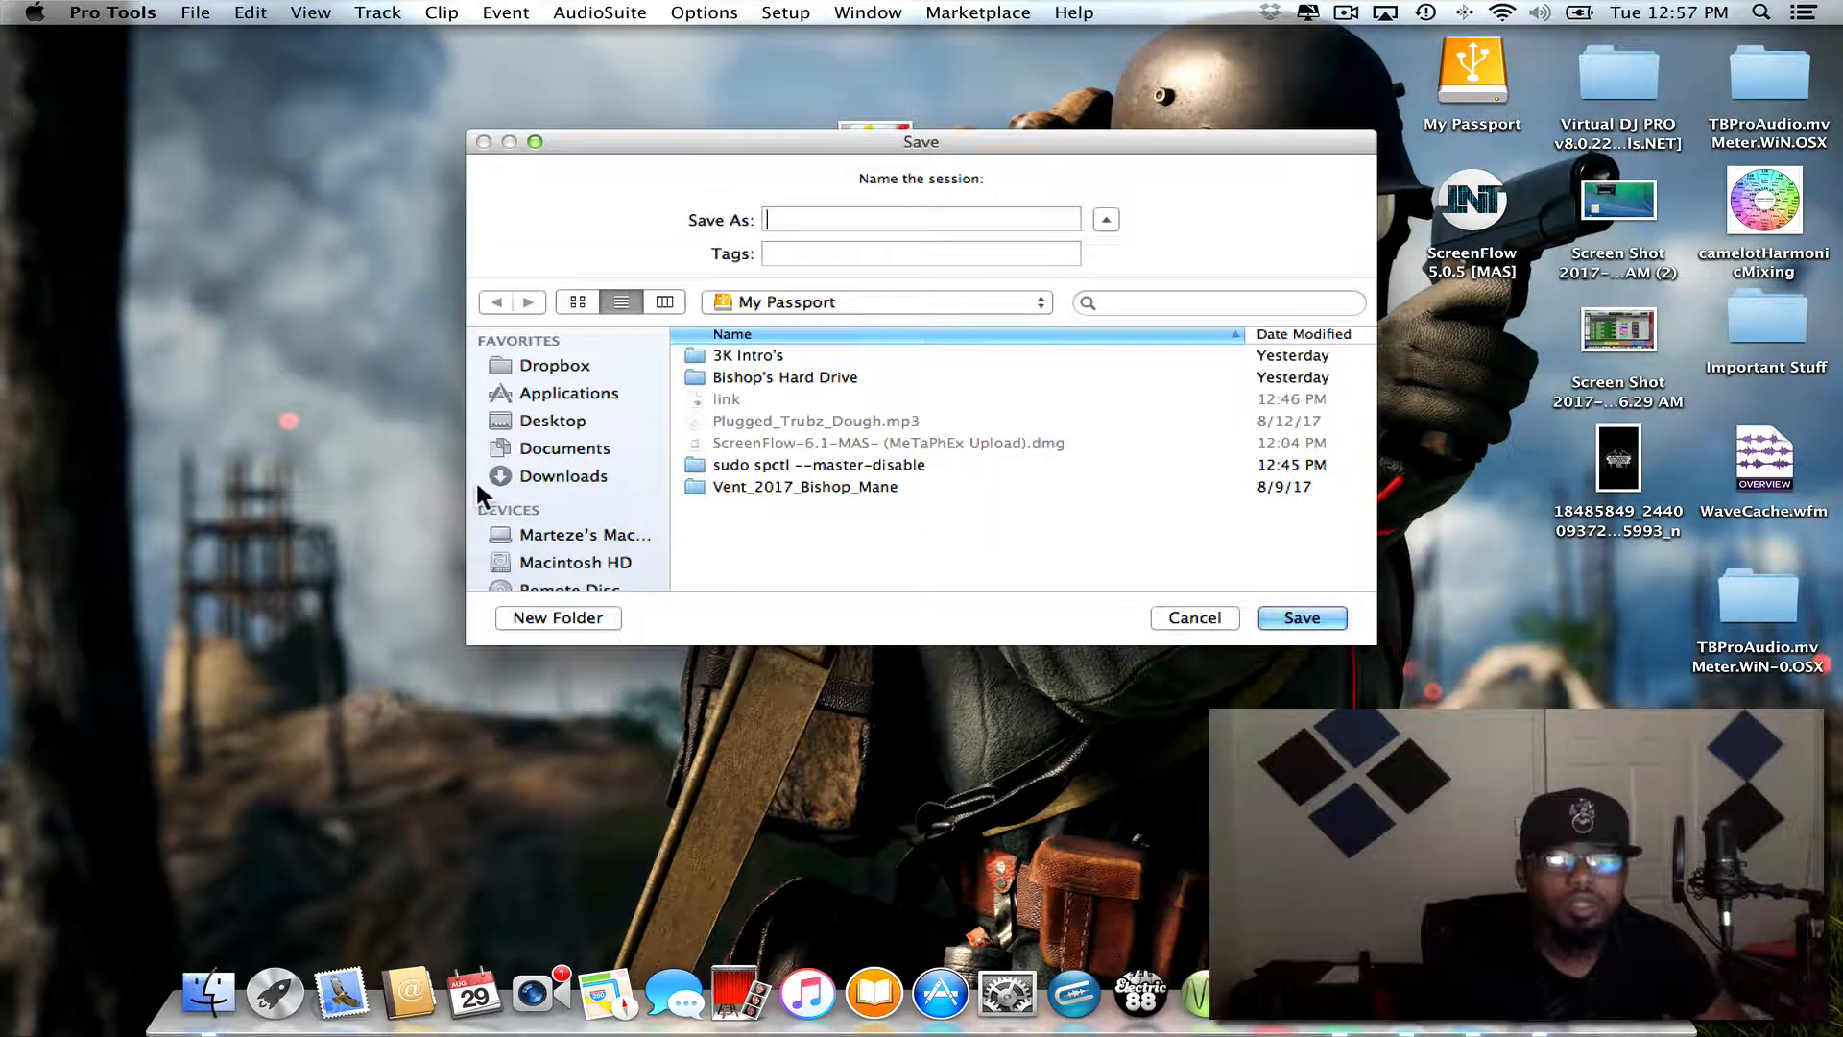
- Create a folder named Templates_Protools on the My Passport drive and save the session in it under the same name
{"action": "scroll", "coordinate": [572, 469], "scroll_direction": "down", "scroll_amount": 2}
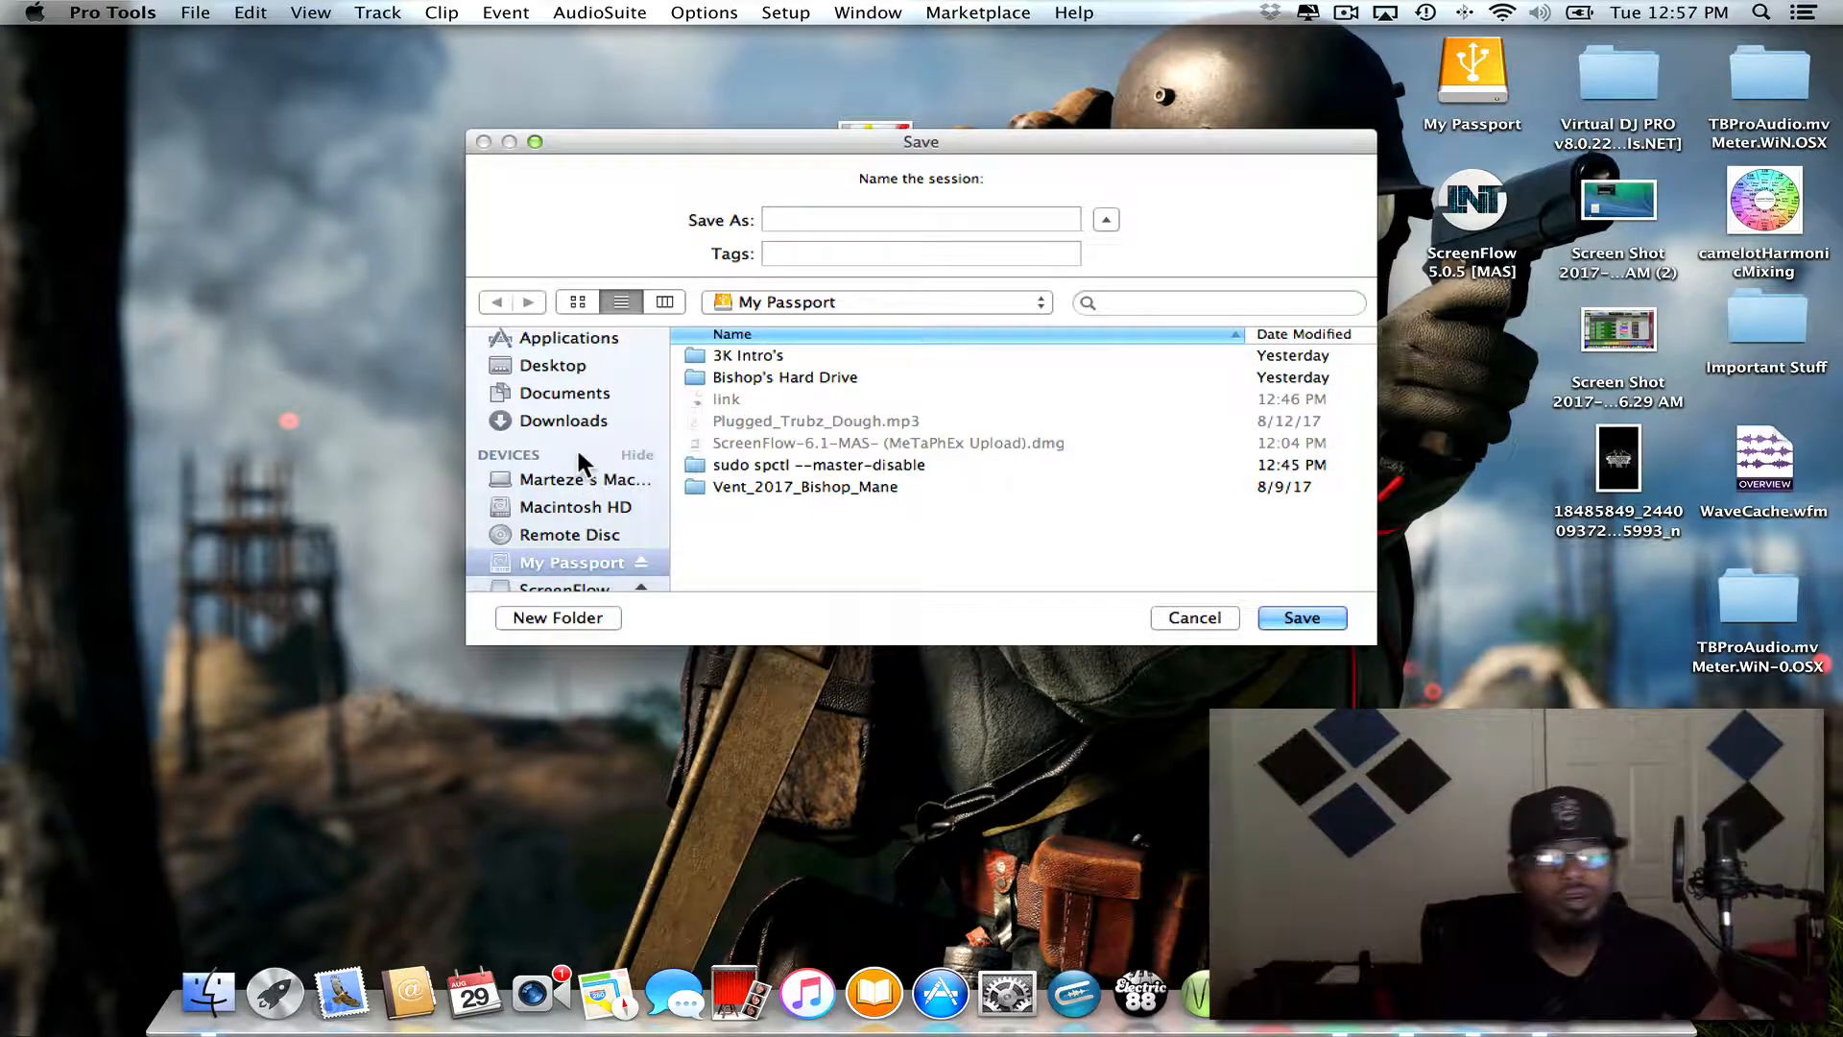
{"action": "scroll", "coordinate": [576, 451], "scroll_direction": "down", "scroll_amount": 1}
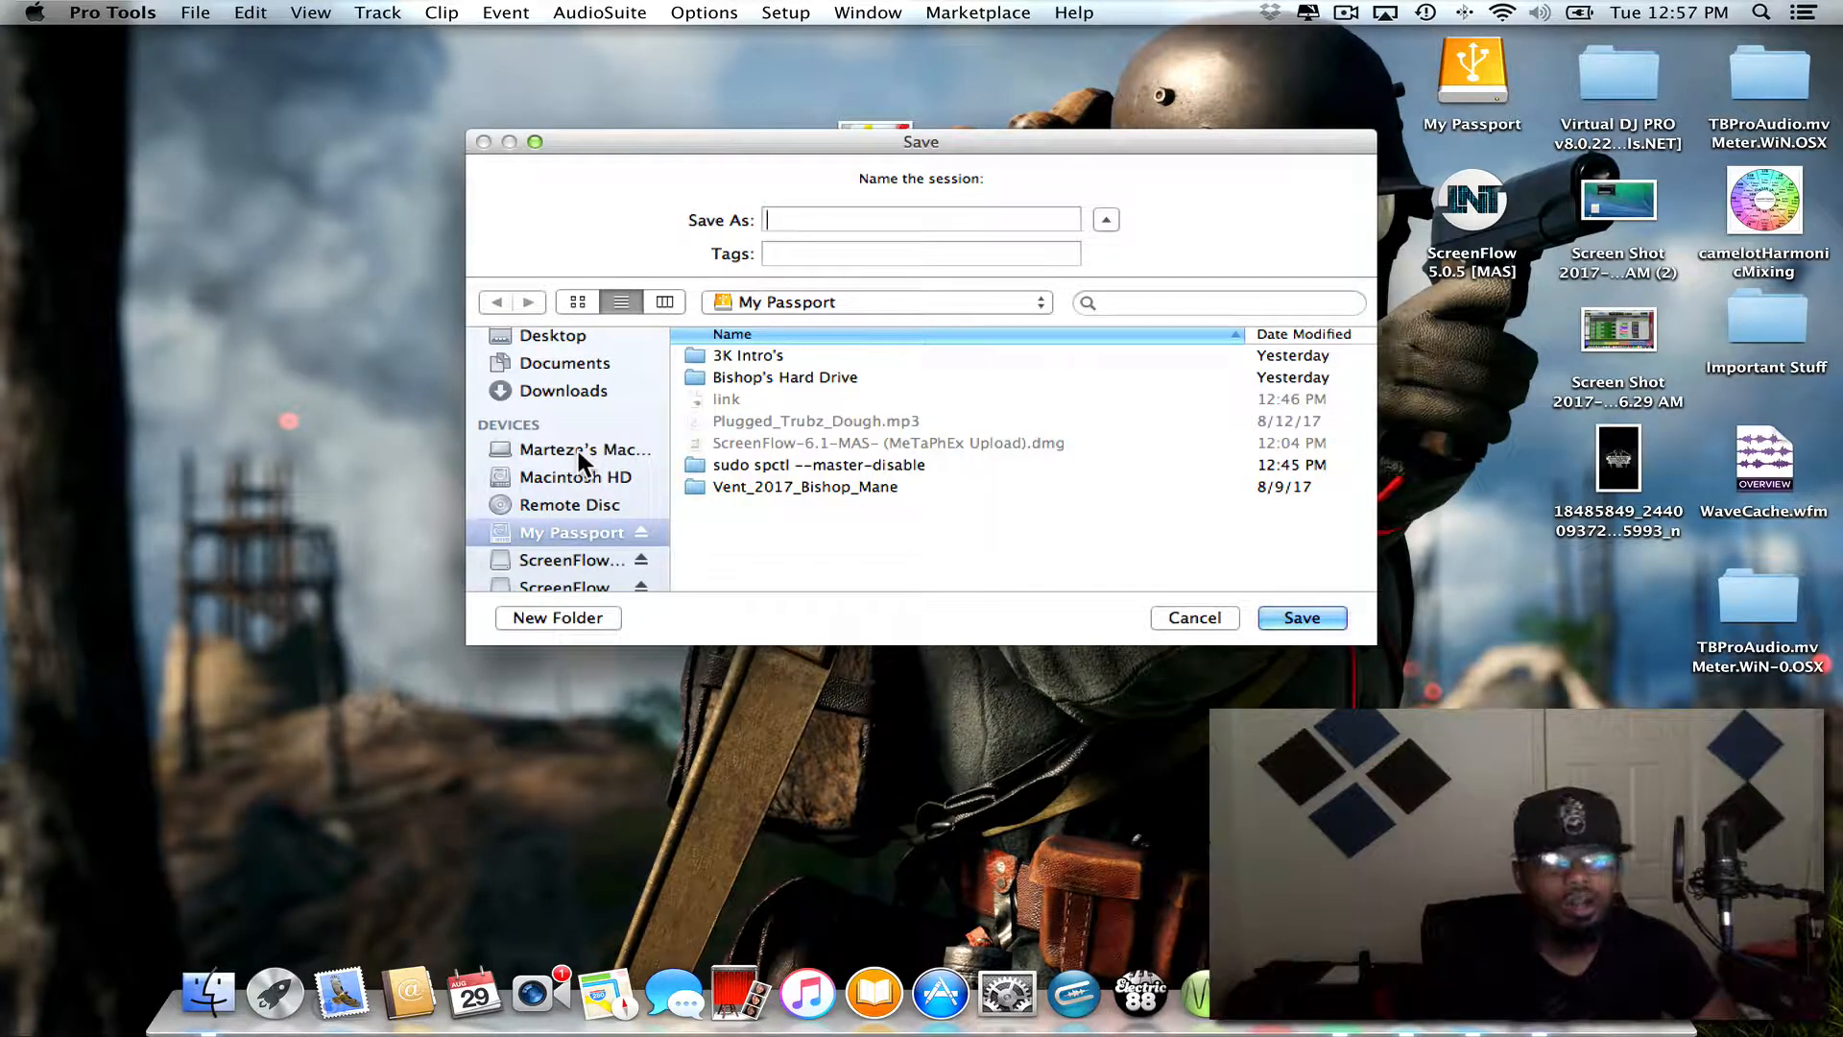
{"action": "scroll", "coordinate": [557, 440], "scroll_direction": "up", "scroll_amount": 3}
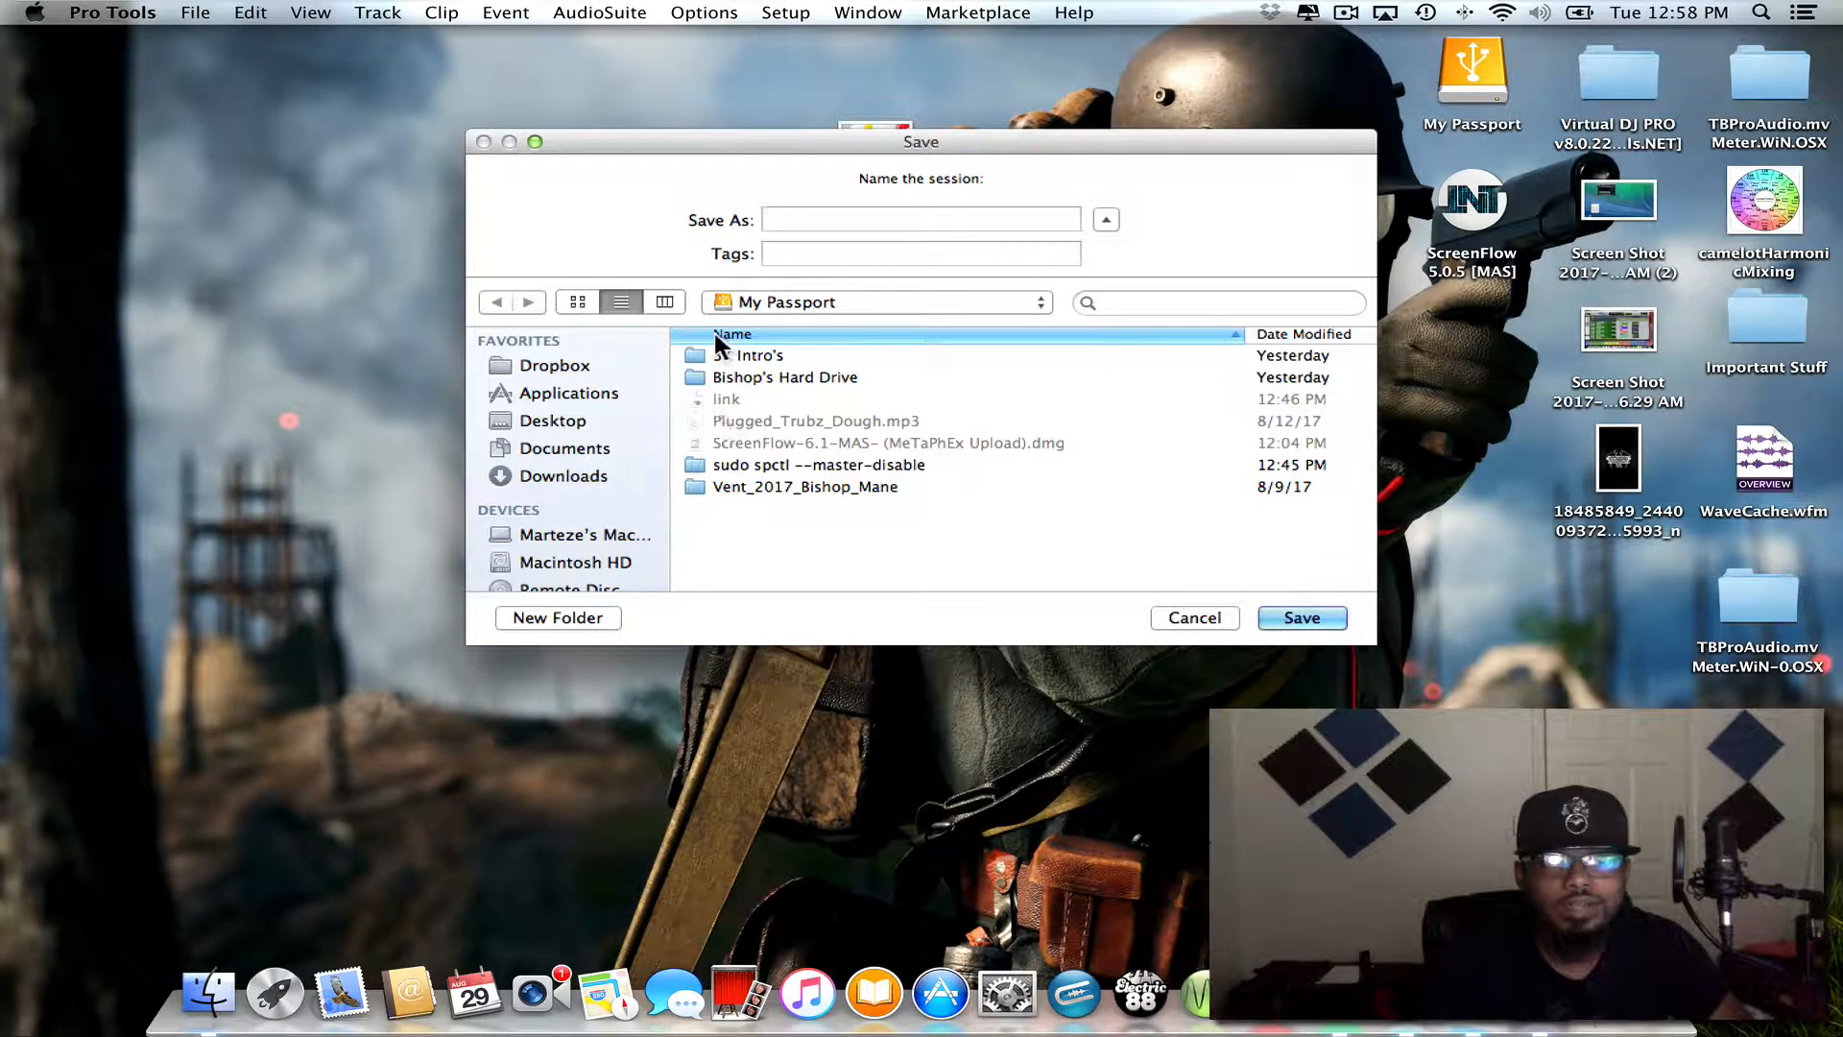
{"action": "left_click", "coordinate": [589, 619]}
{"action": "type", "text": "T"}
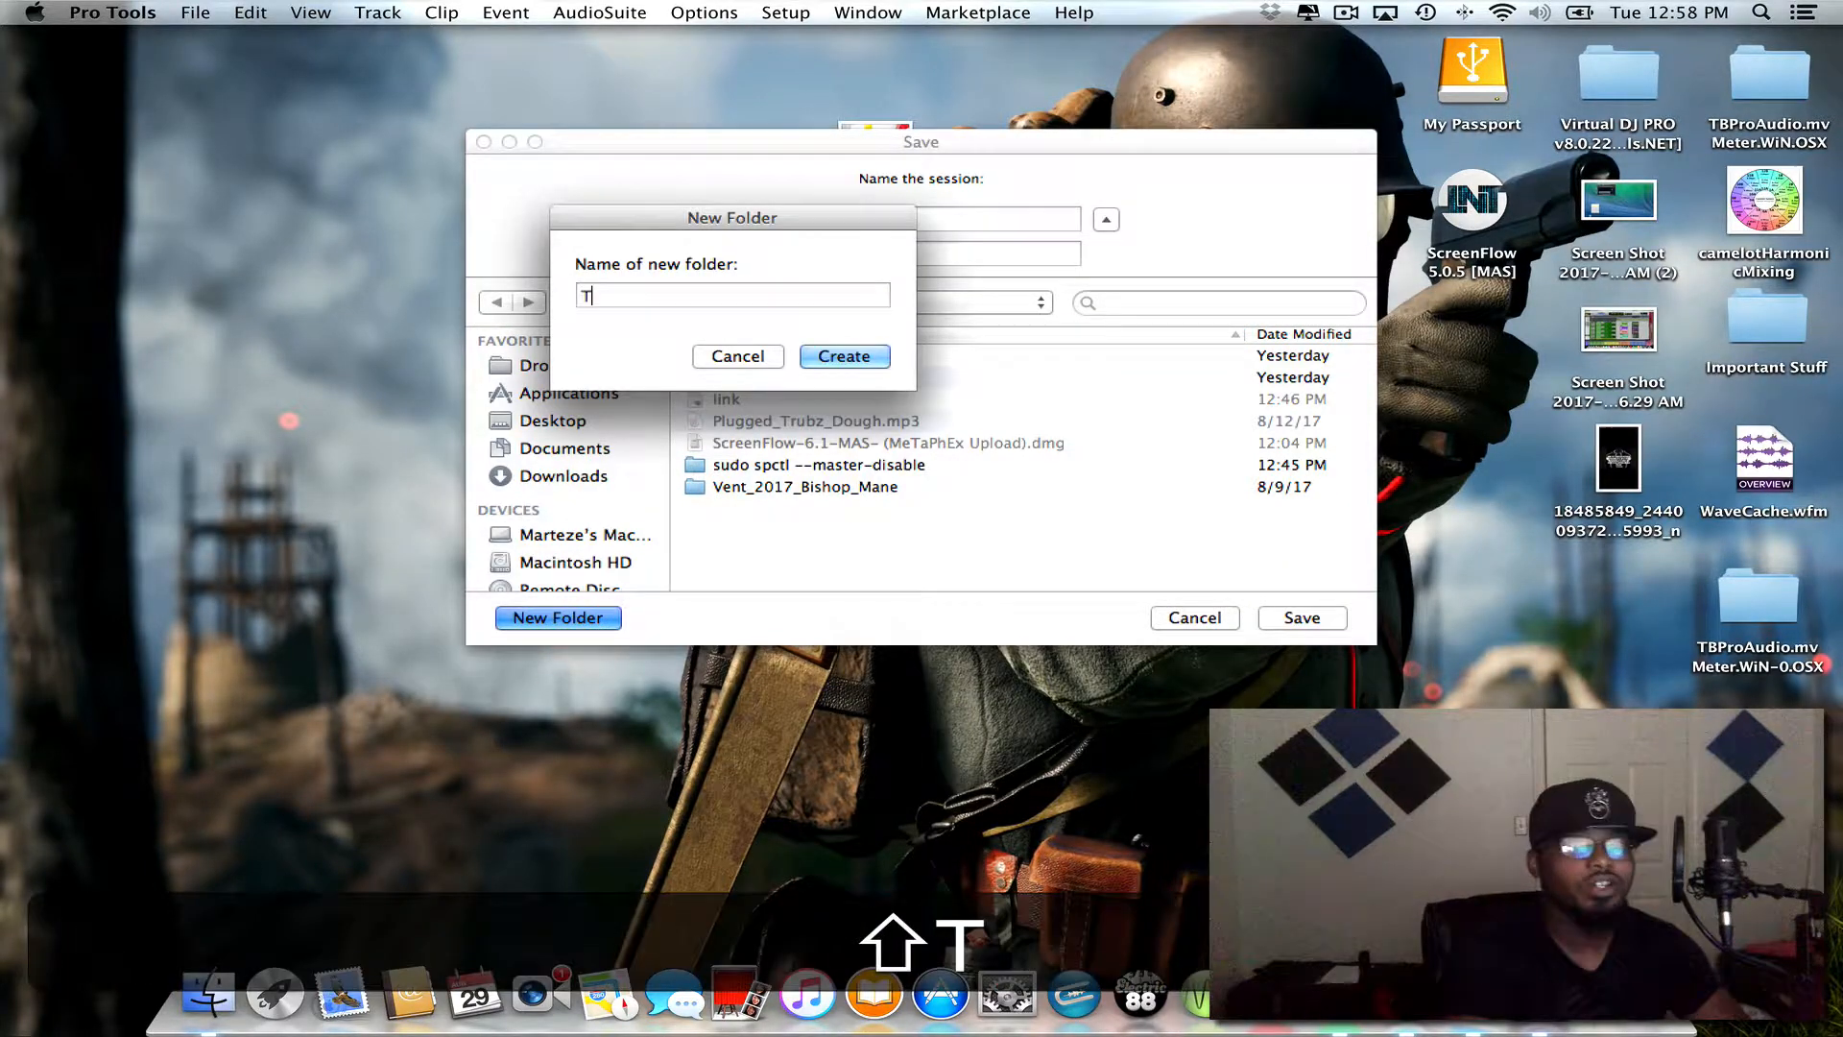
{"action": "type", "text": "emplates"}
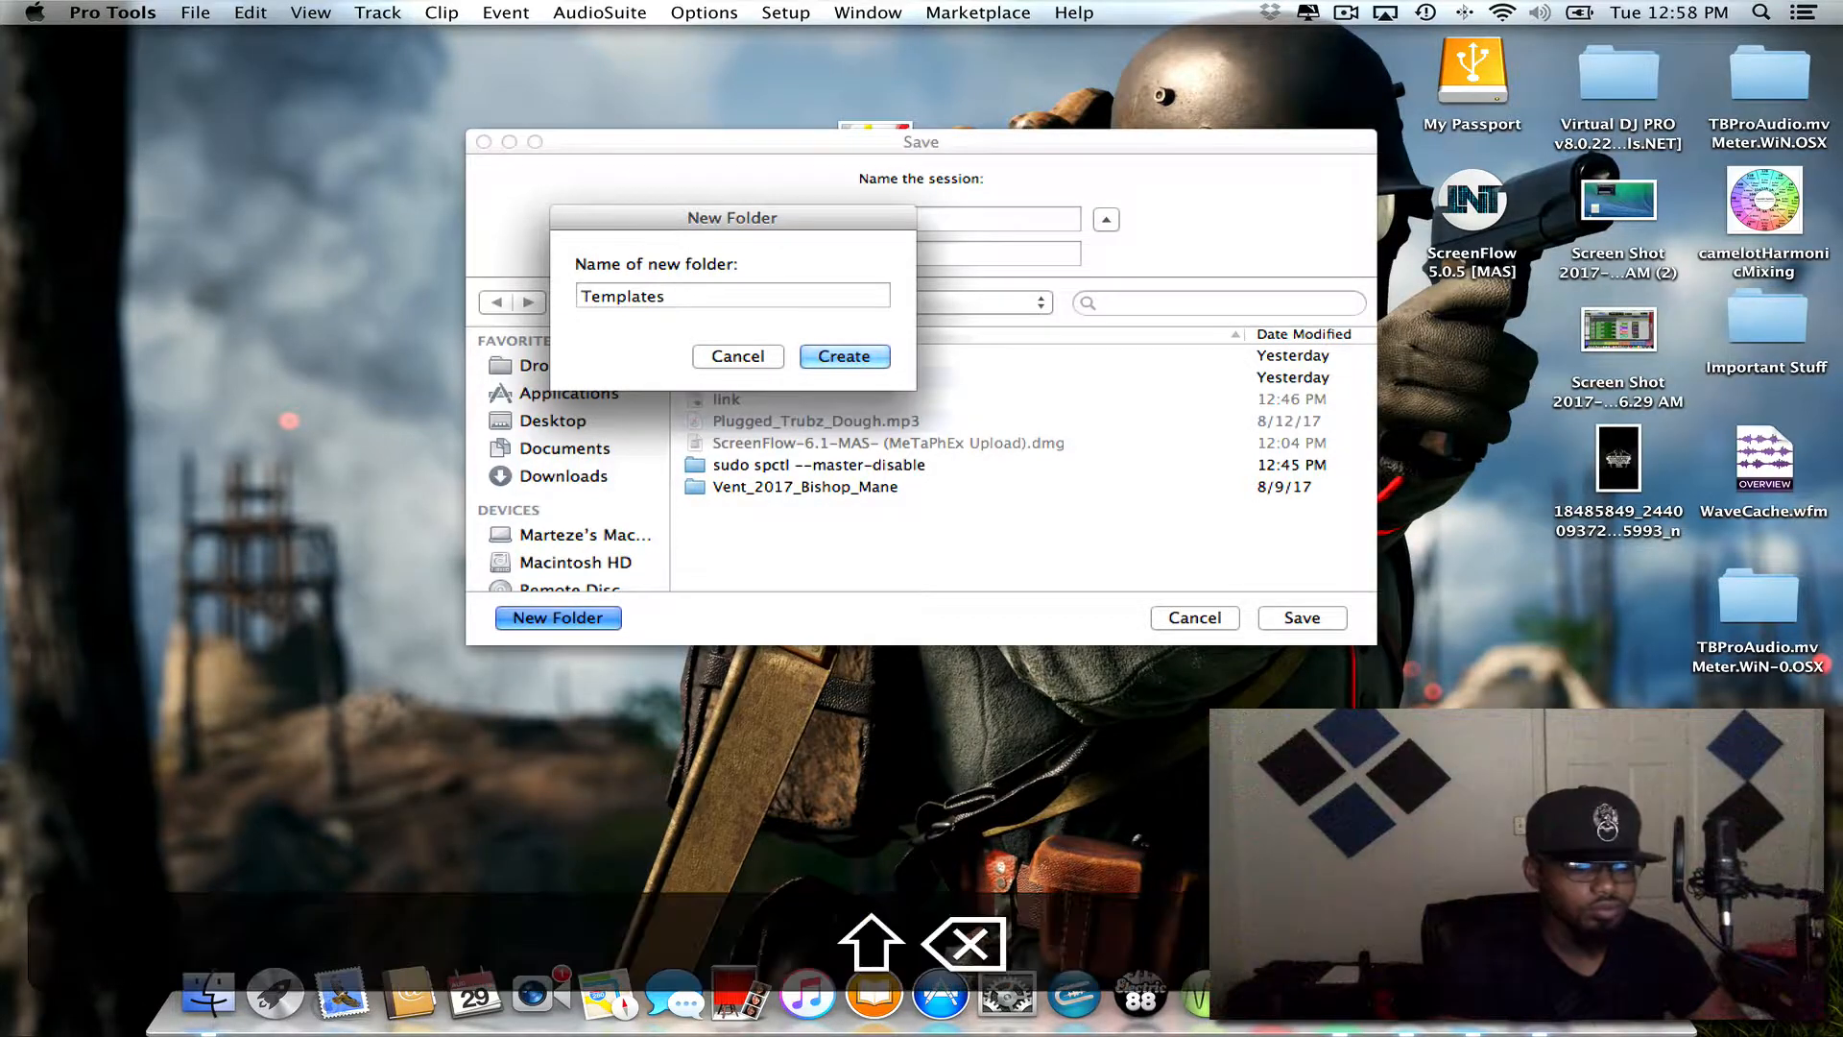
{"action": "type", "text": "_Protools"}
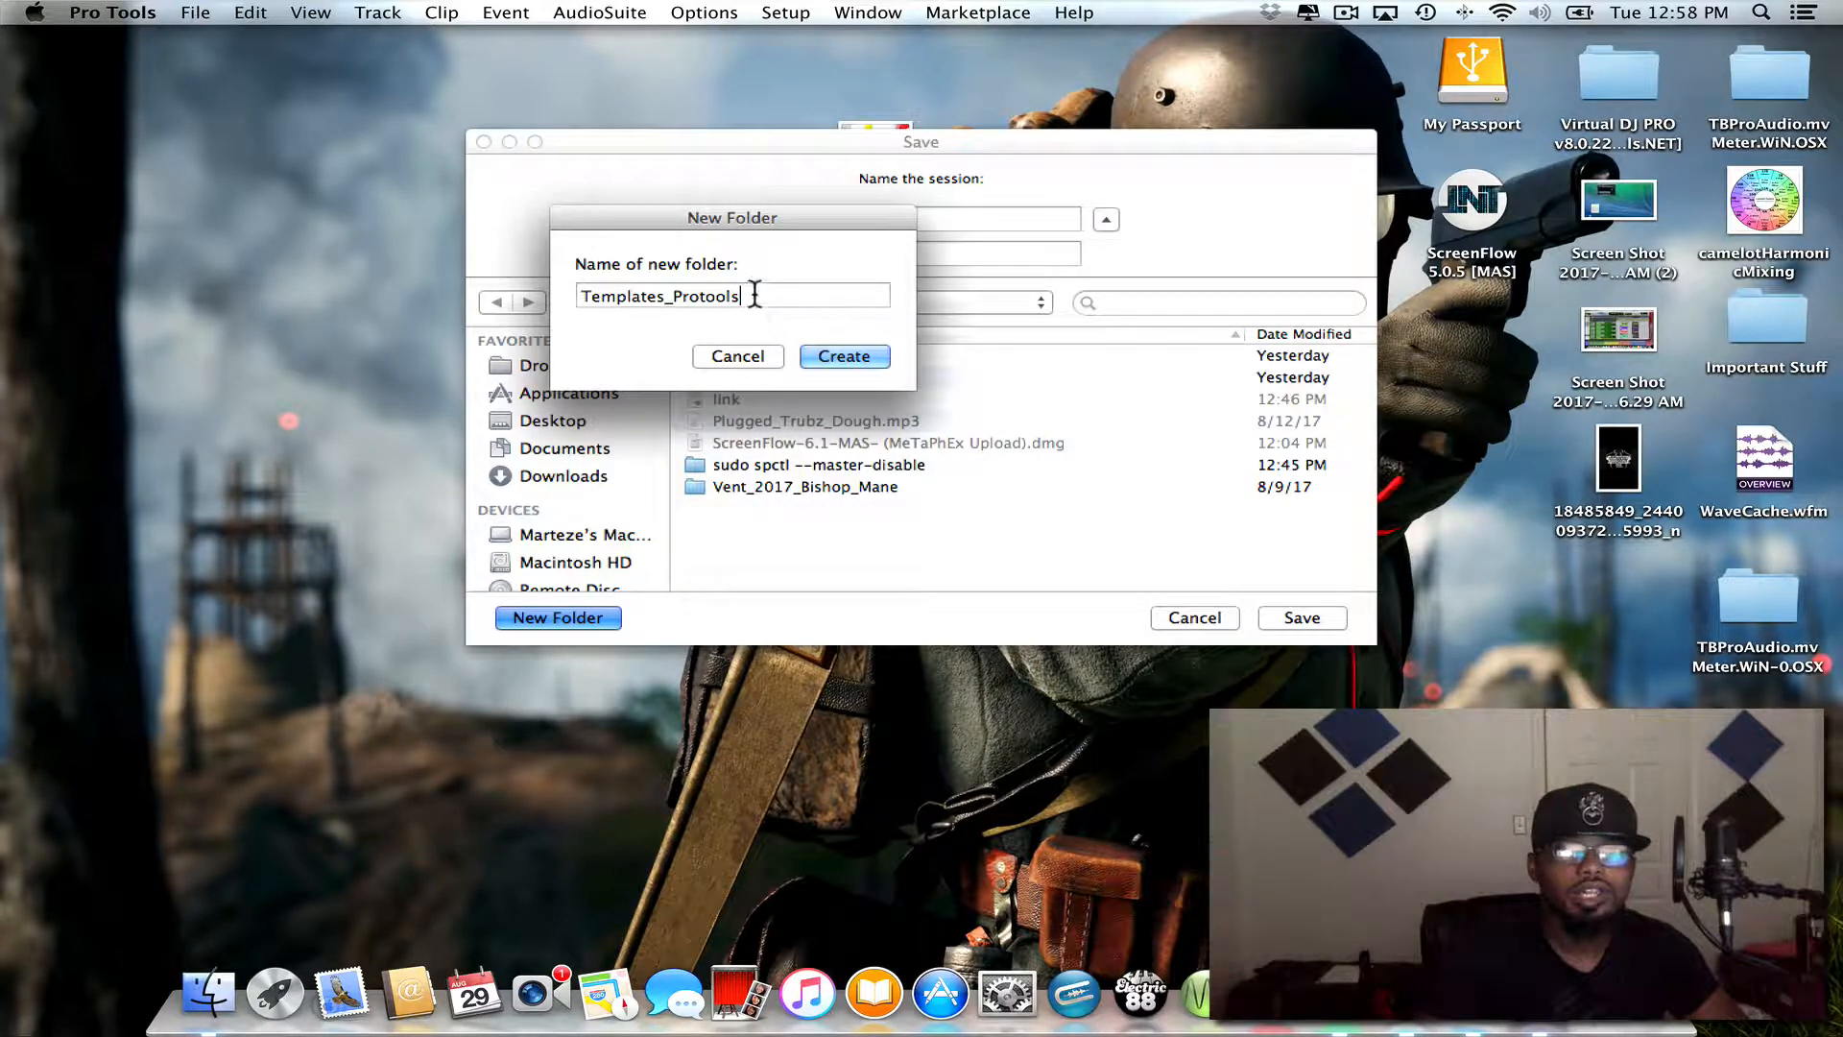
{"action": "left_click_drag", "start_coordinate": [751, 296], "coordinate": [587, 296]}
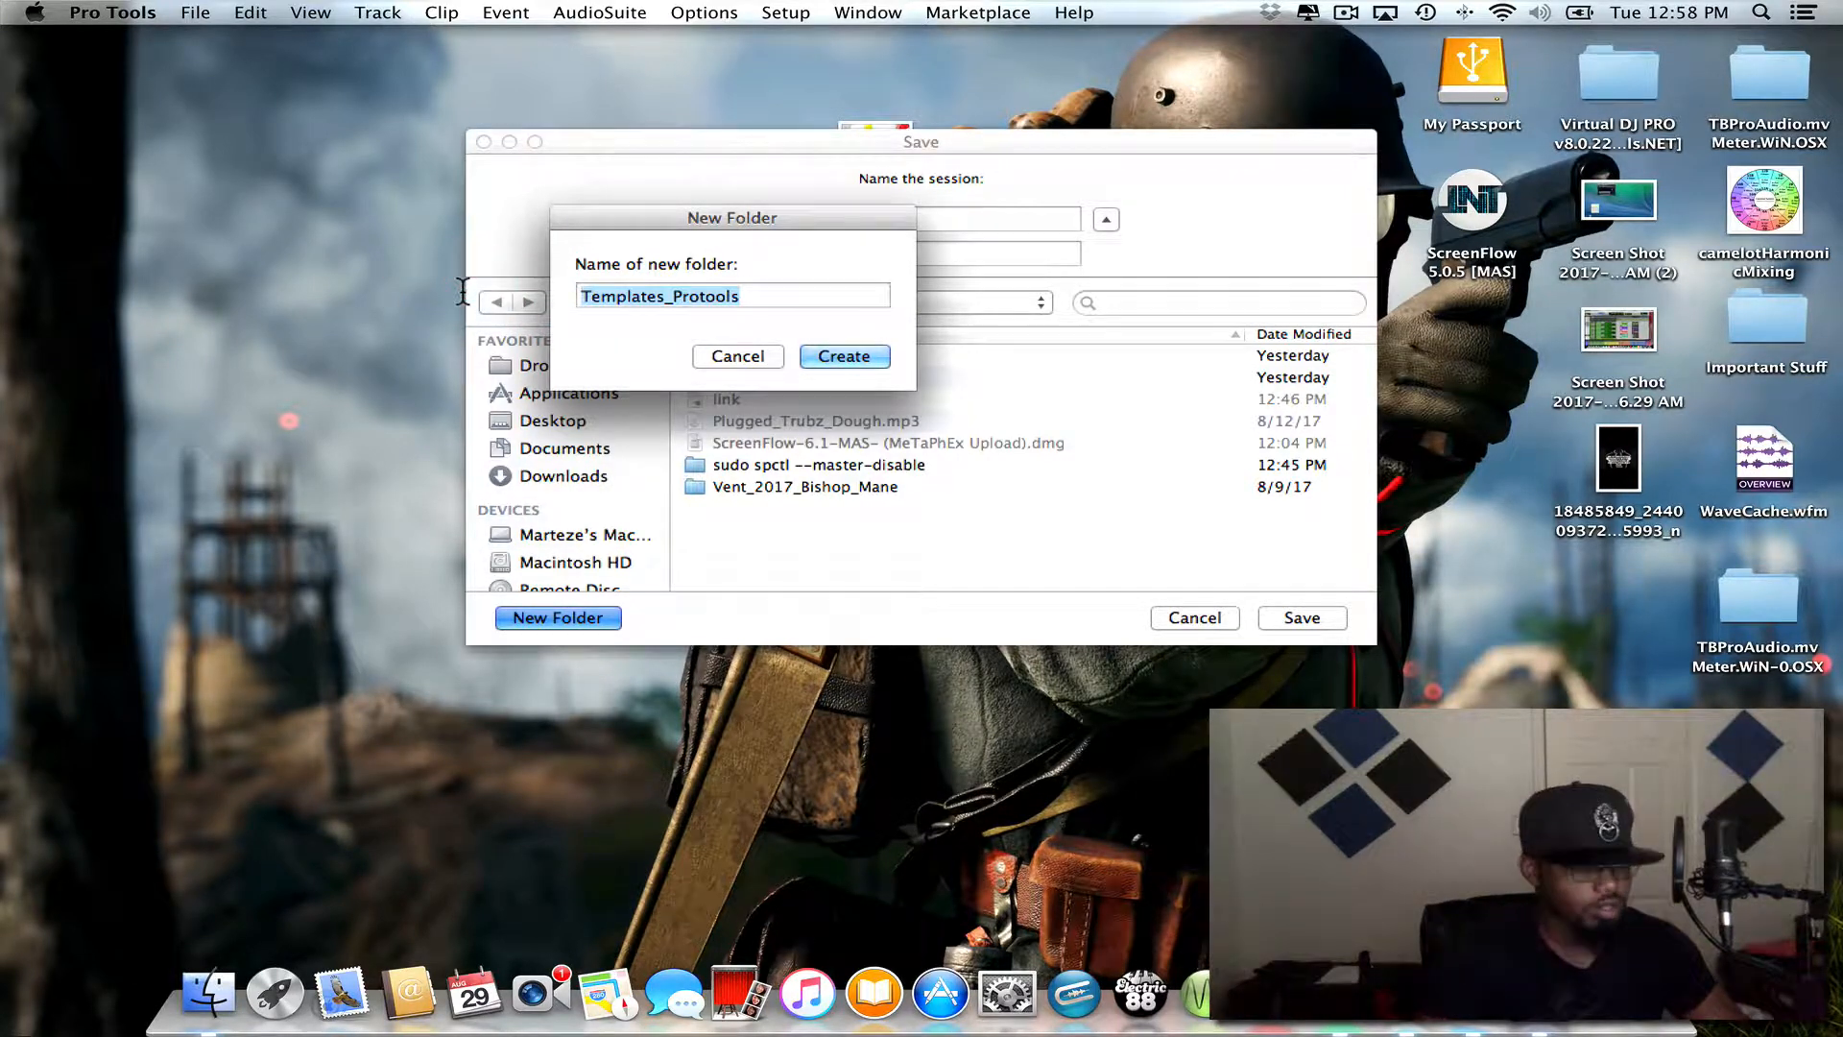
{"action": "key", "text": "super+c"}
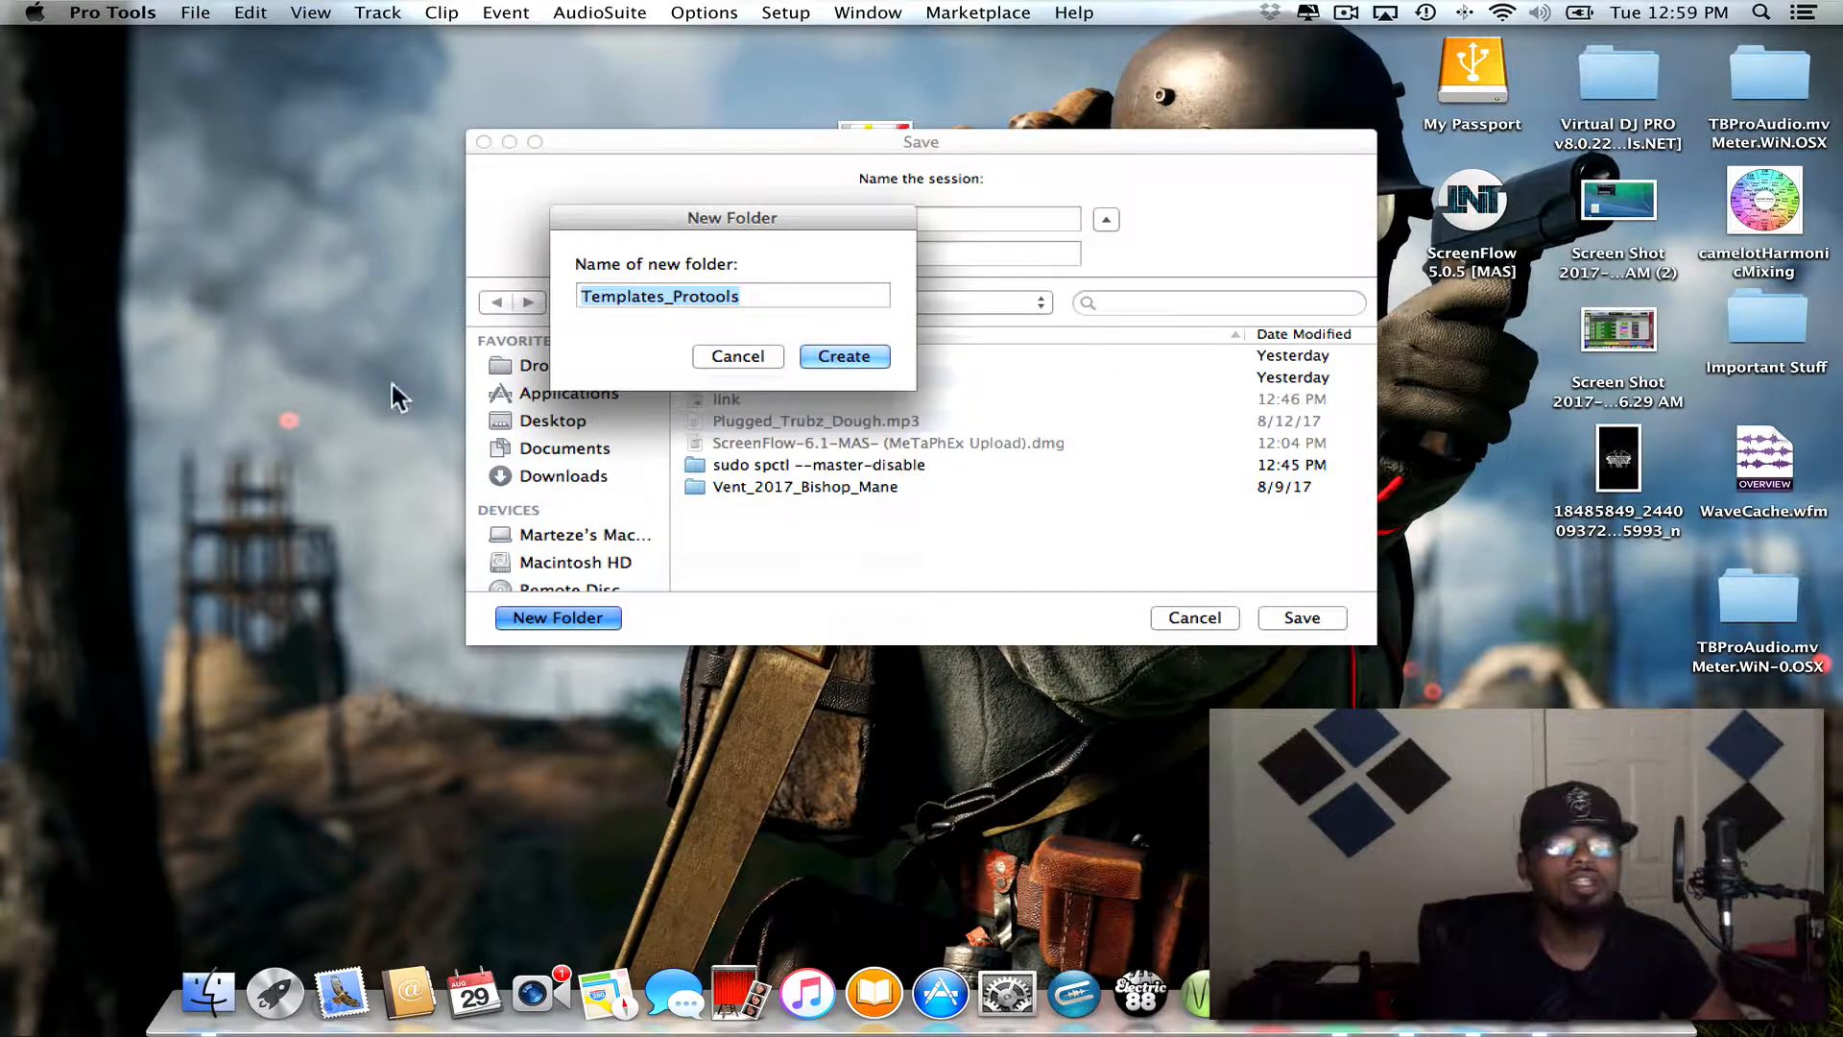
{"action": "left_click", "coordinate": [844, 355]}
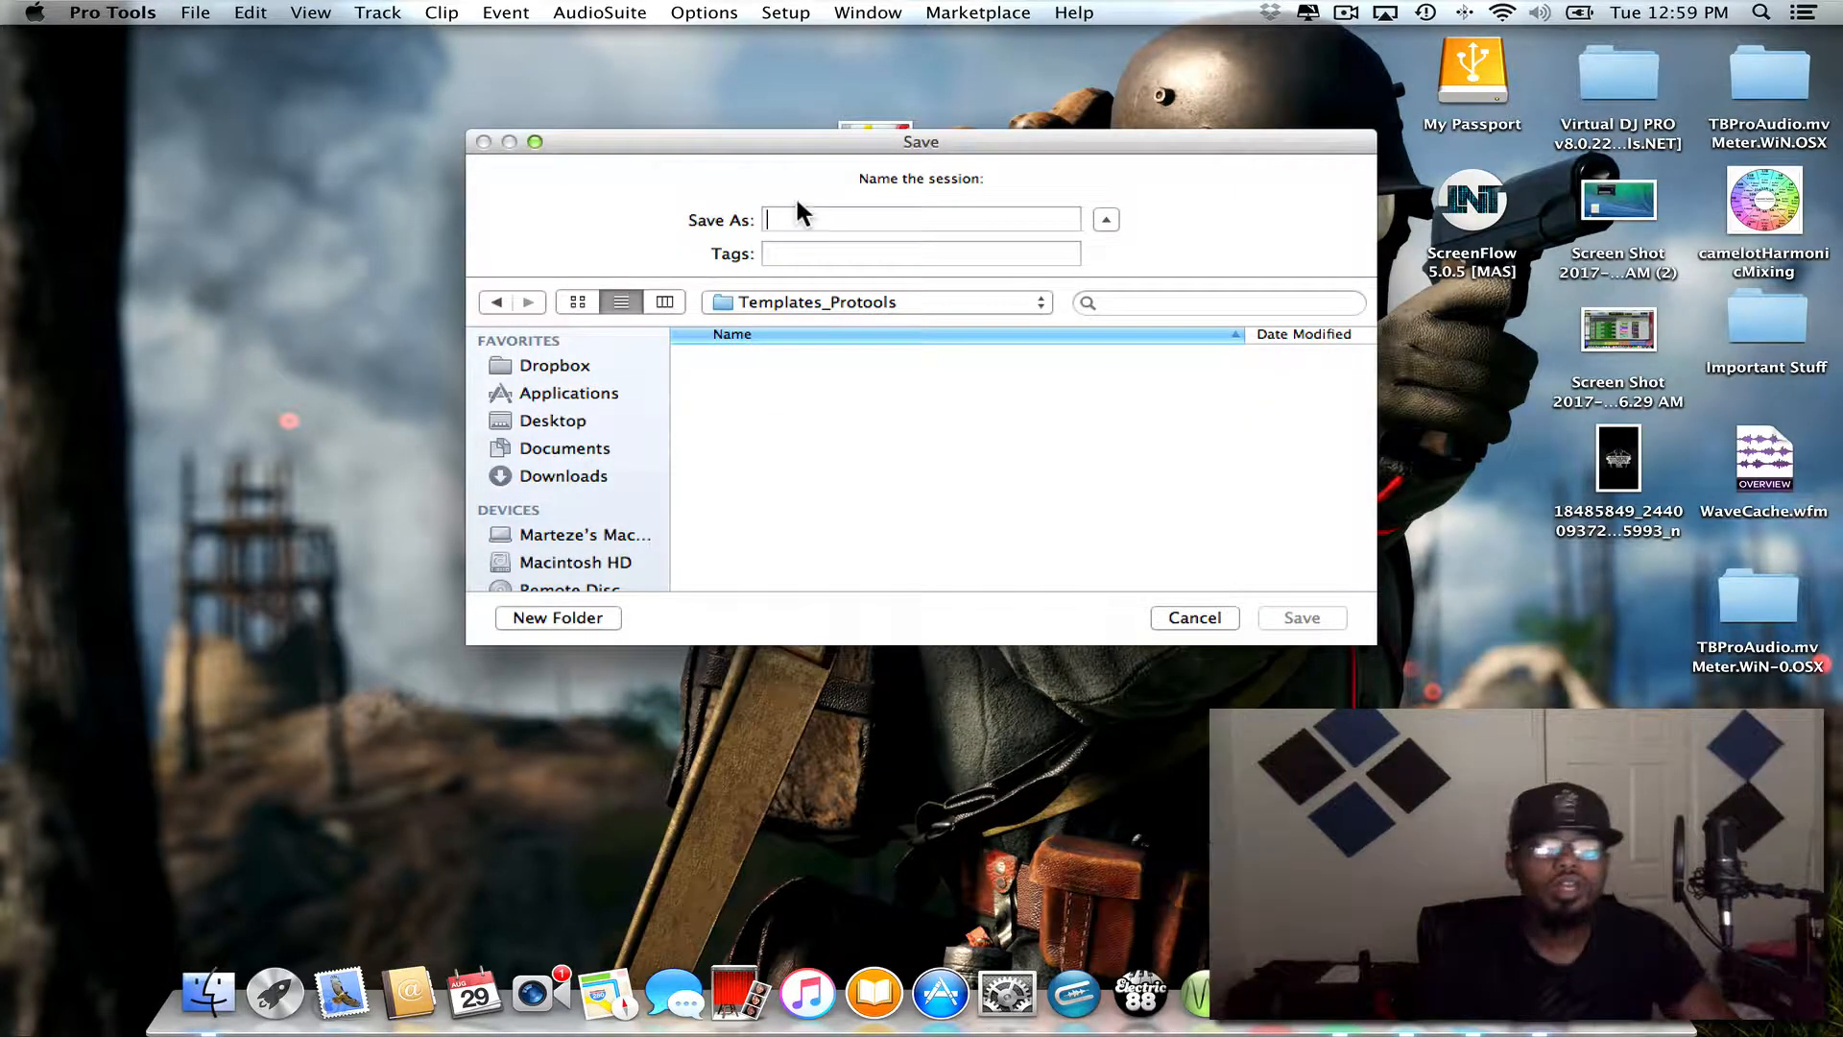
{"action": "key", "text": "super+v"}
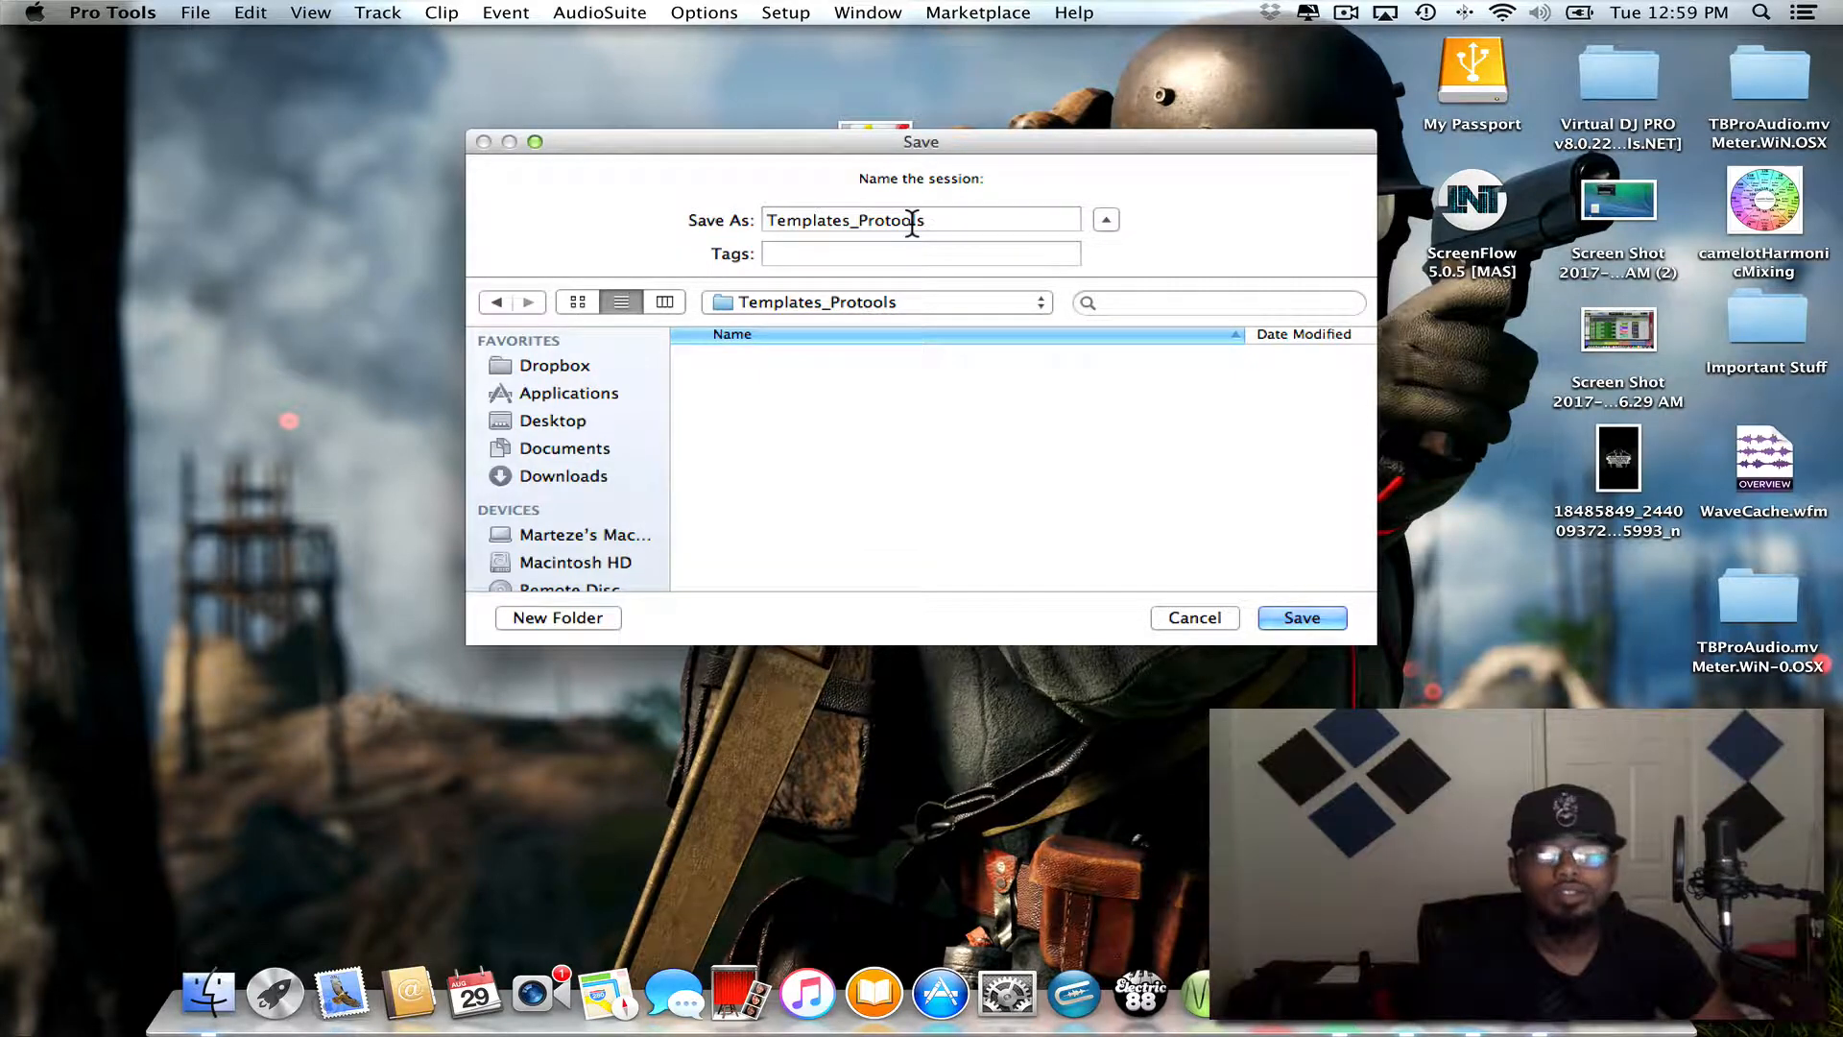
{"action": "left_click", "coordinate": [1306, 617]}
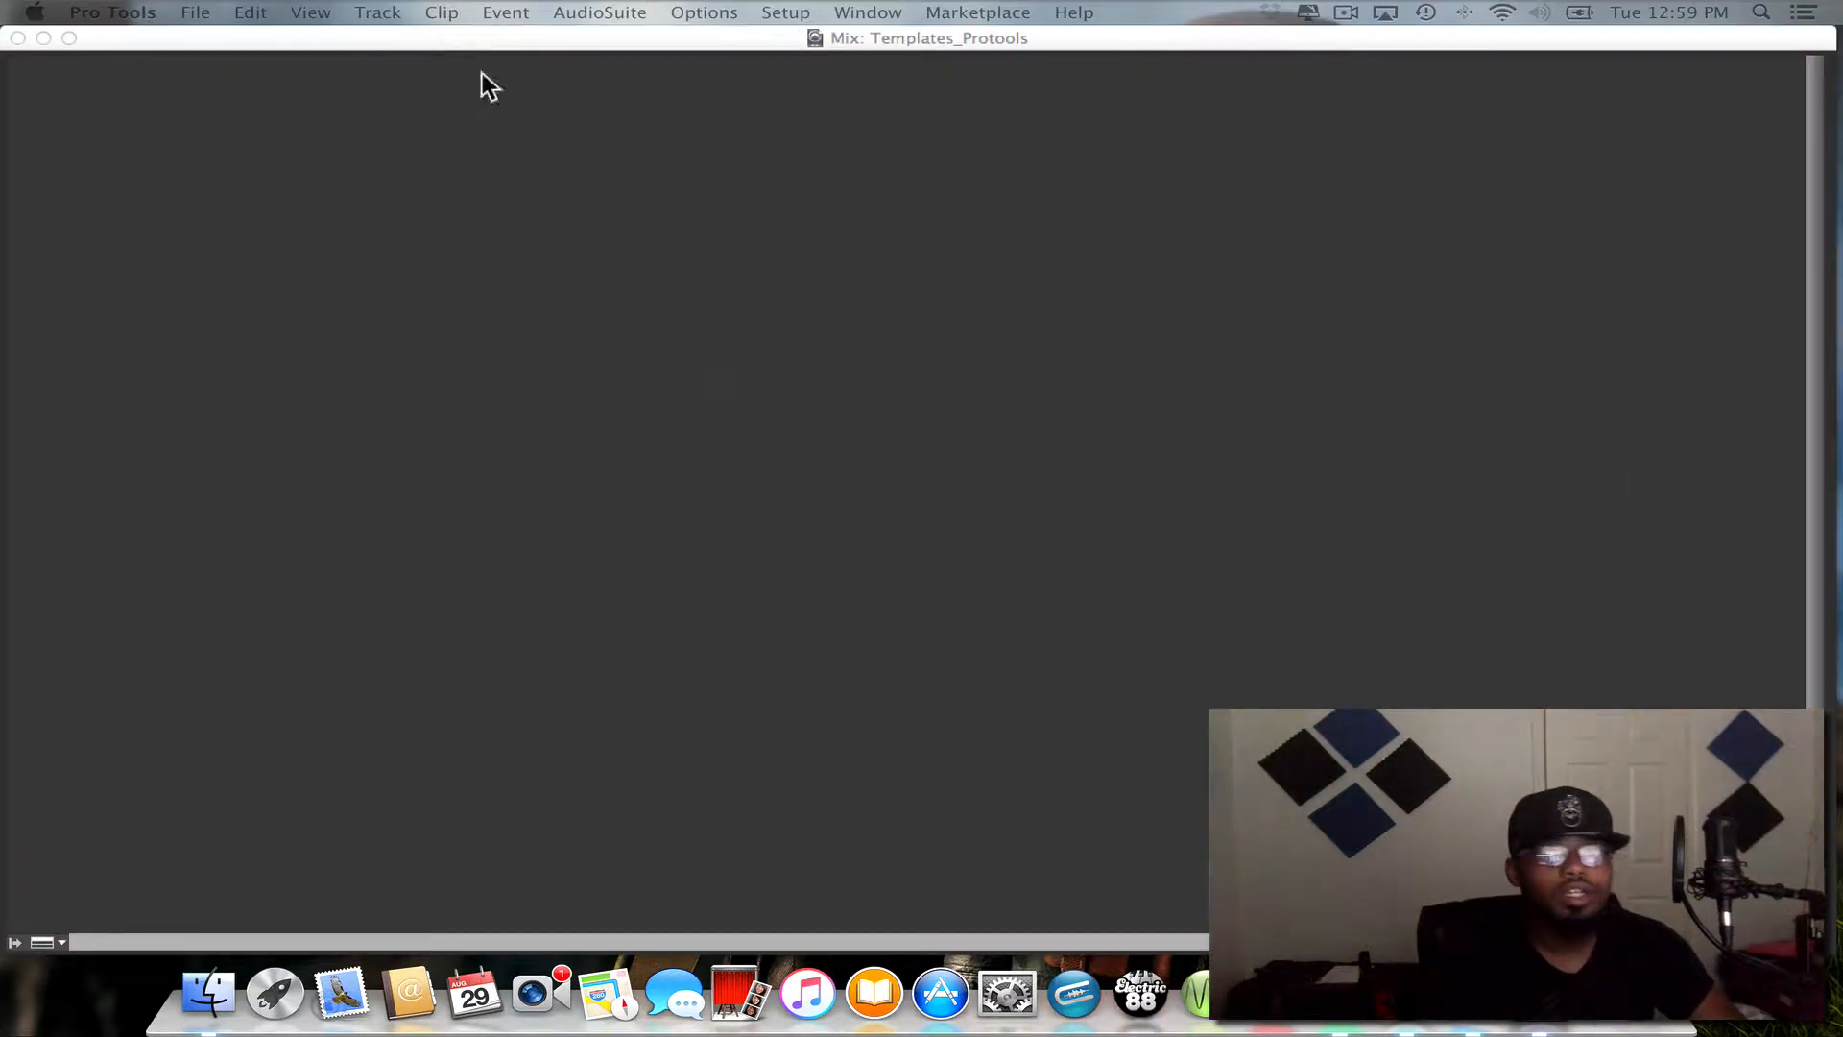
- Move the Mix window aside, bring the Edit window fully into view, and fit it to the screen
{"action": "left_click", "coordinate": [242, 34]}
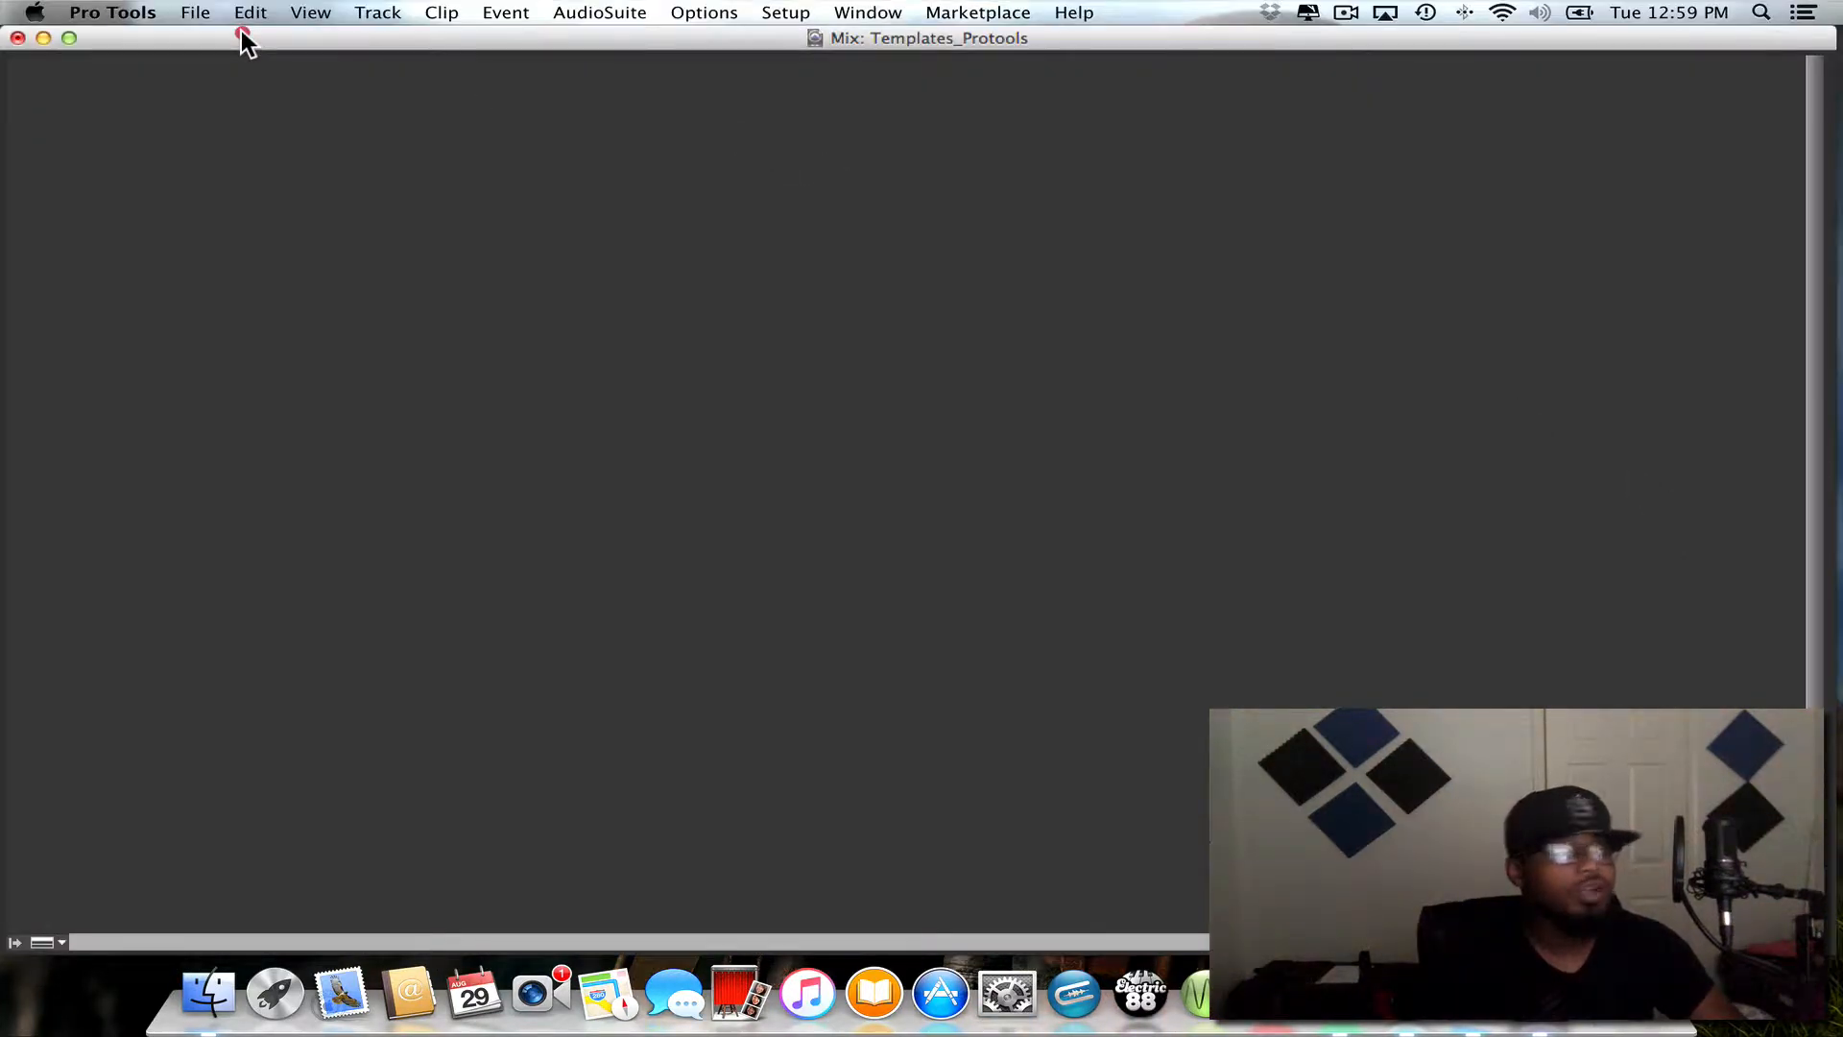
{"action": "left_click_drag", "start_coordinate": [246, 42], "coordinate": [869, 106]}
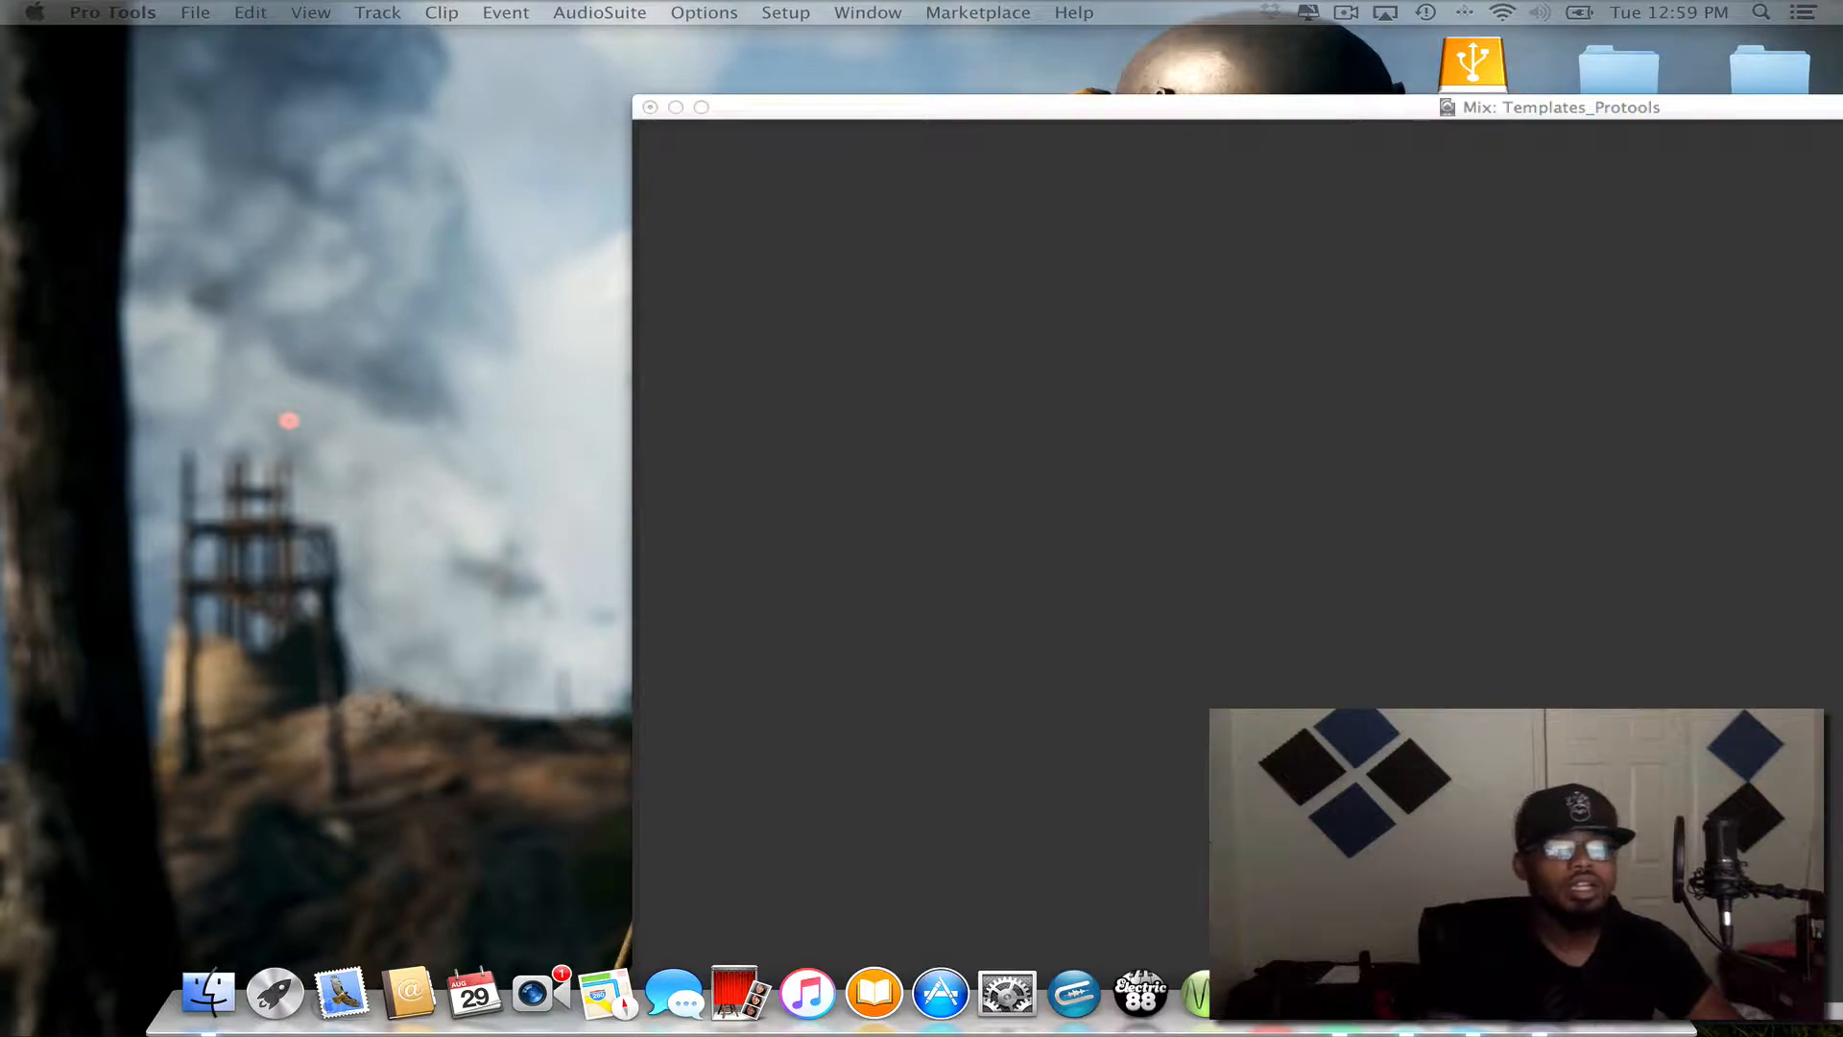
{"action": "left_click_drag", "start_coordinate": [924, 0], "coordinate": [0, 39]}
{"action": "left_click", "coordinate": [89, 46]}
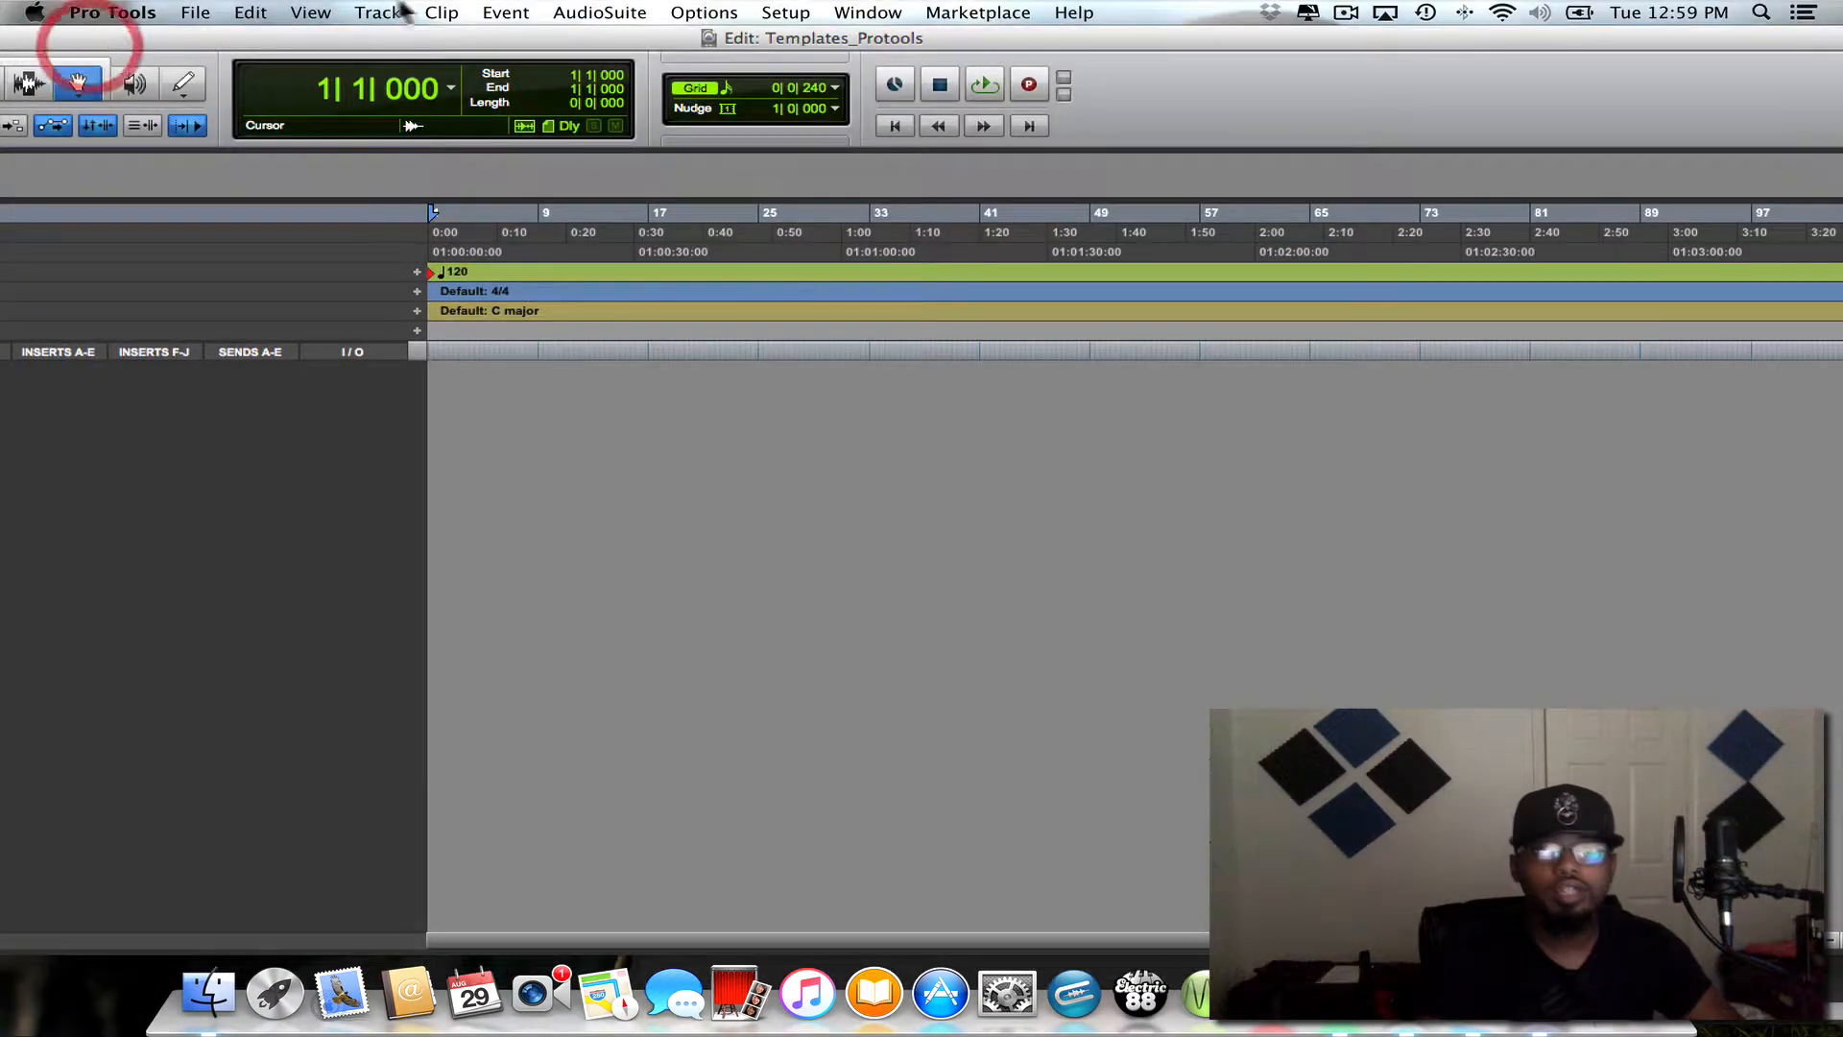
{"action": "left_click_drag", "start_coordinate": [999, 36], "coordinate": [0, 77]}
{"action": "left_click", "coordinate": [1822, 663]}
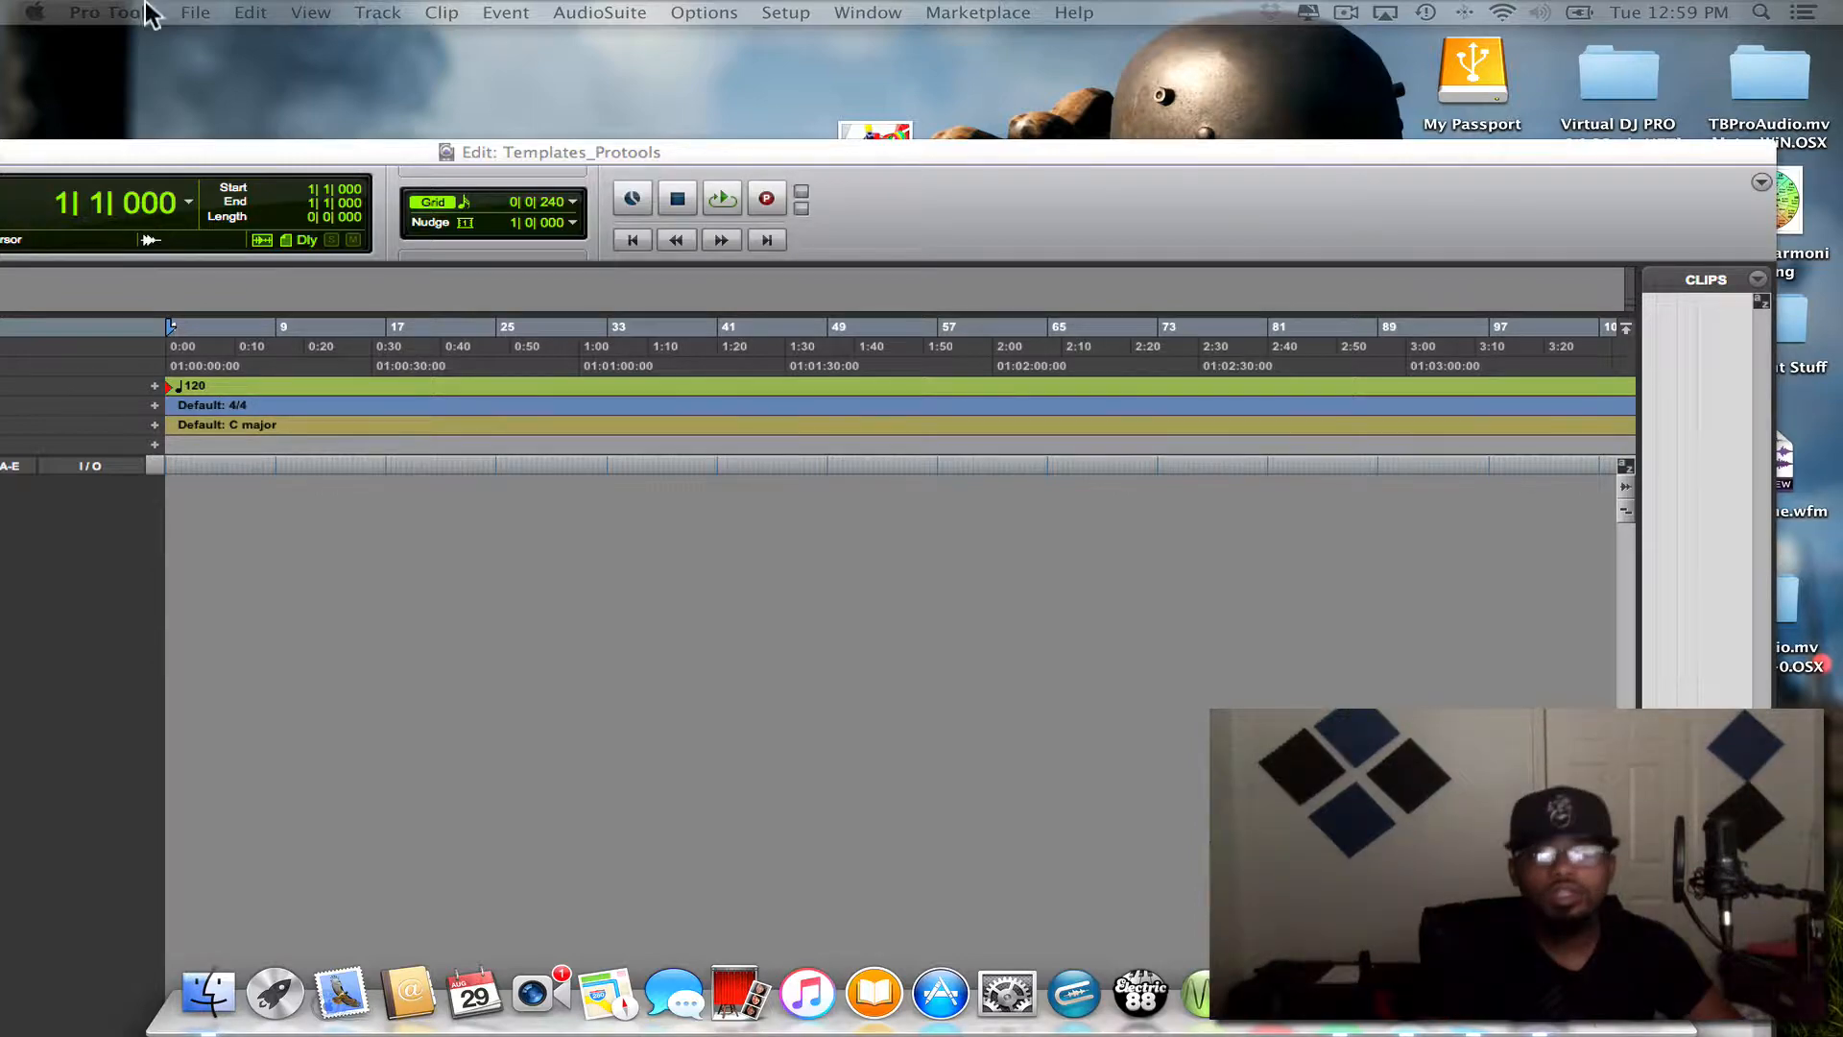
{"action": "left_click_drag", "start_coordinate": [178, 142], "coordinate": [867, 26]}
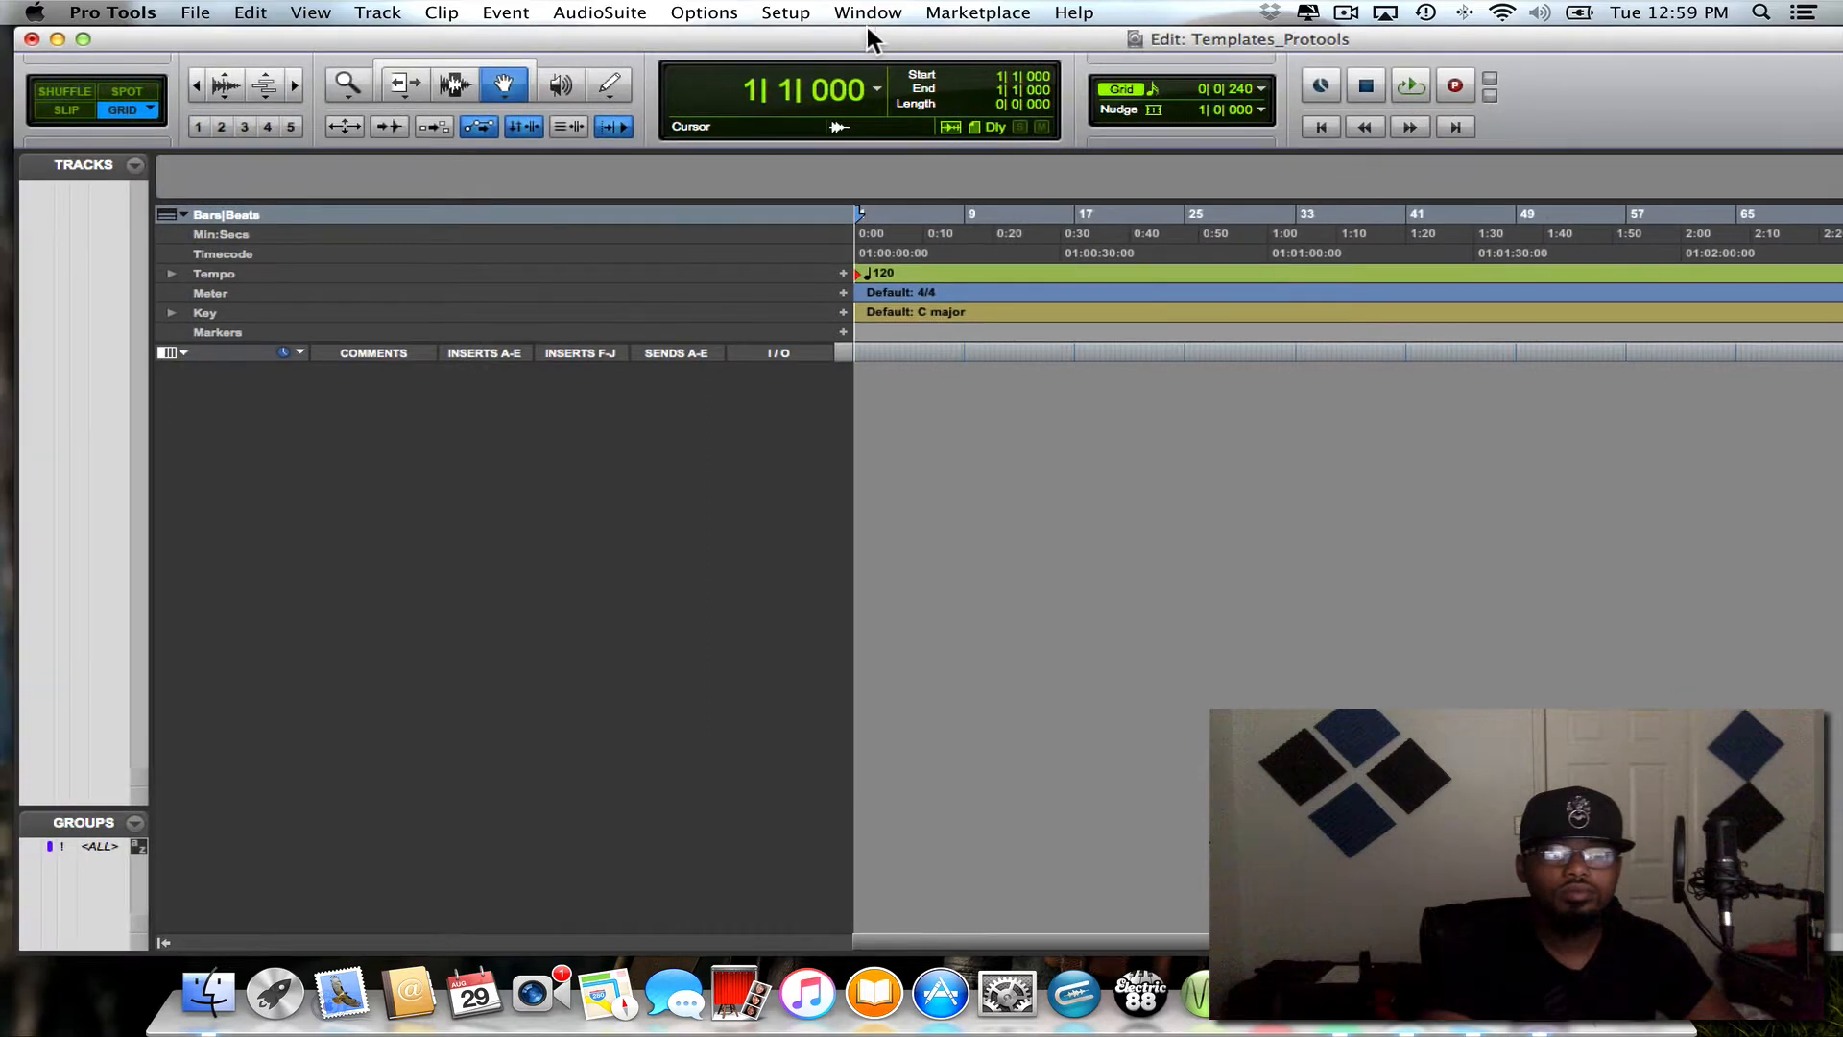
{"action": "left_click", "coordinate": [84, 39]}
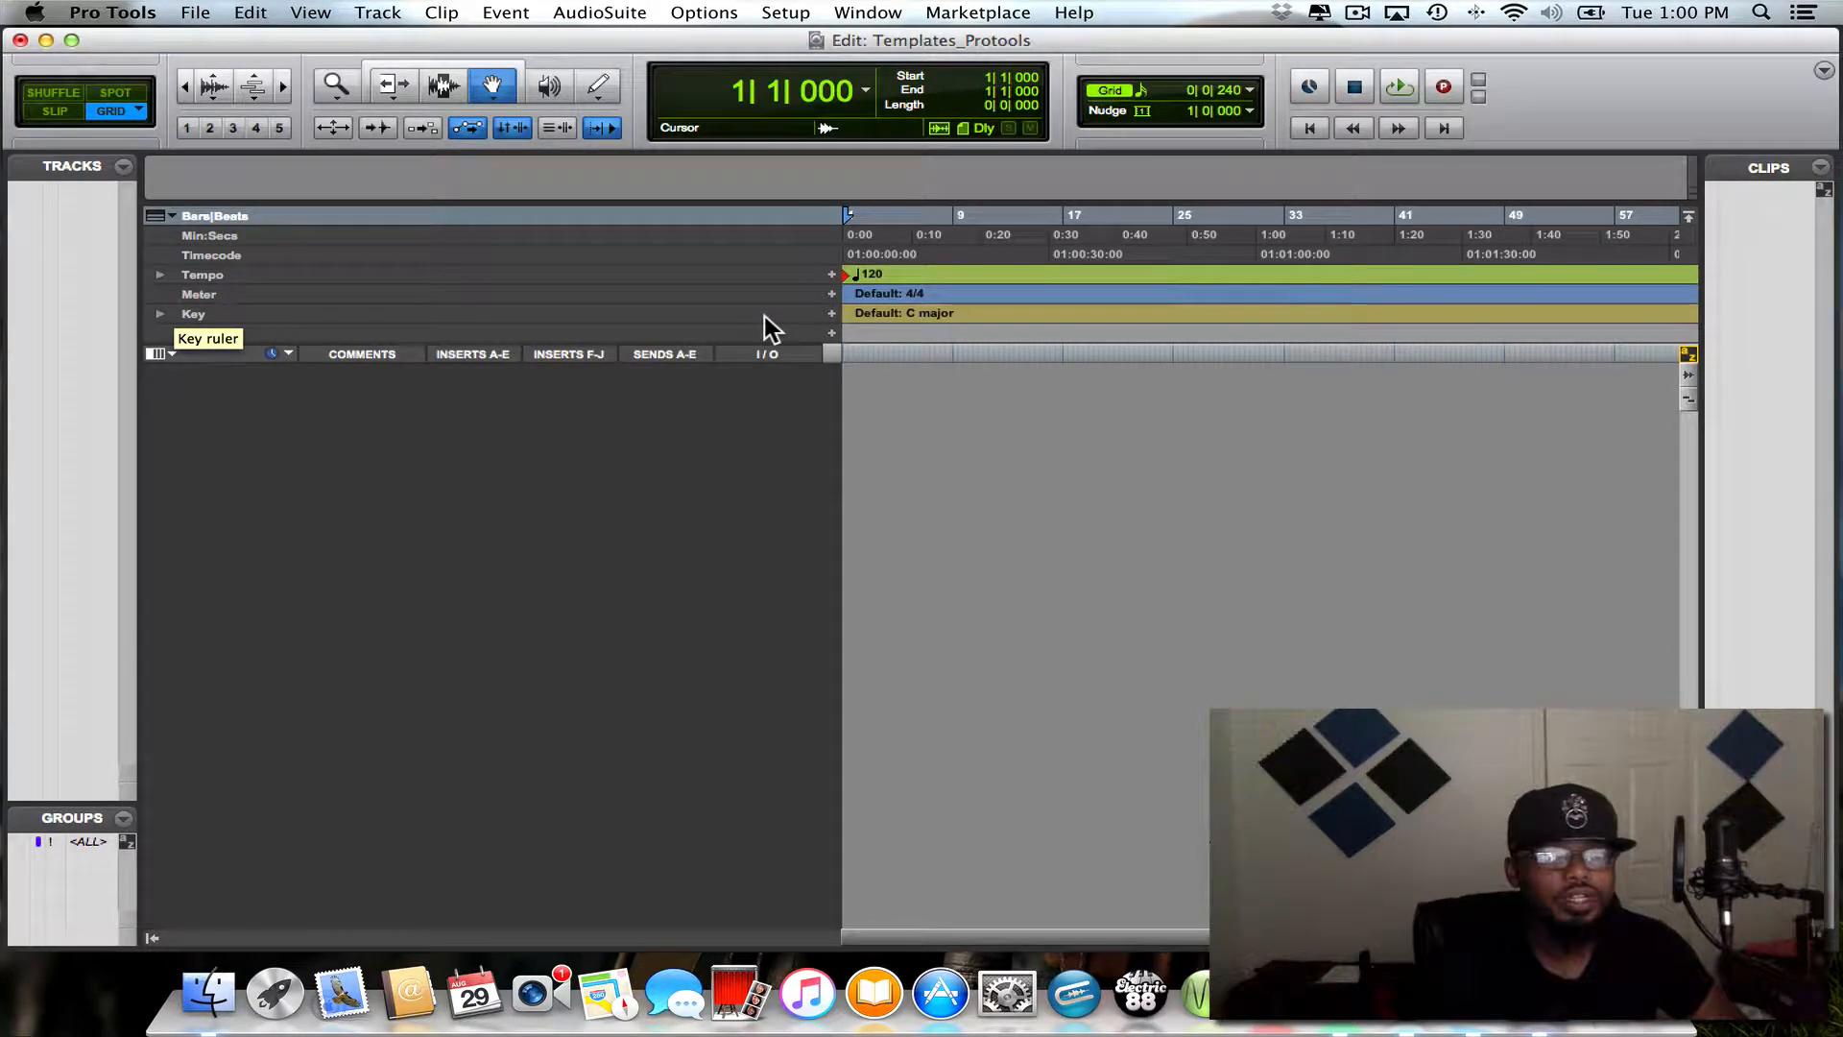
{"action": "key", "text": "shift"}
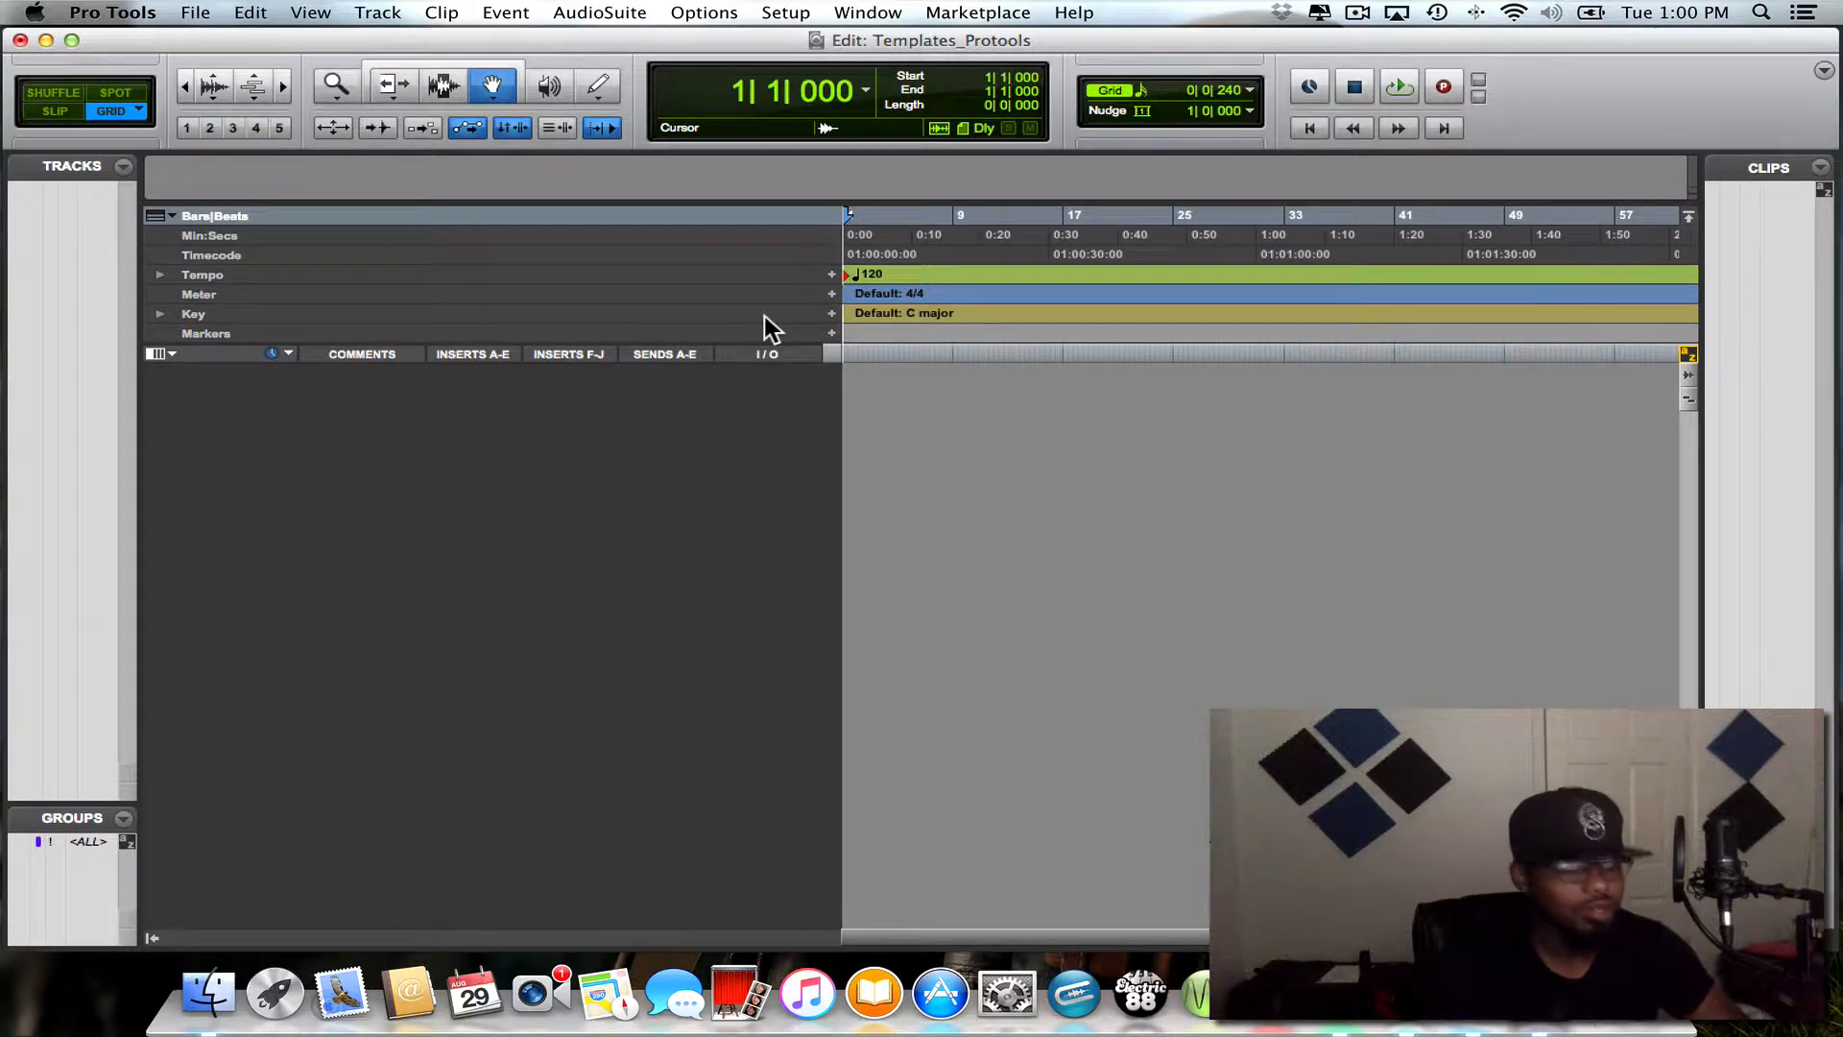
{"action": "key", "text": "shift"}
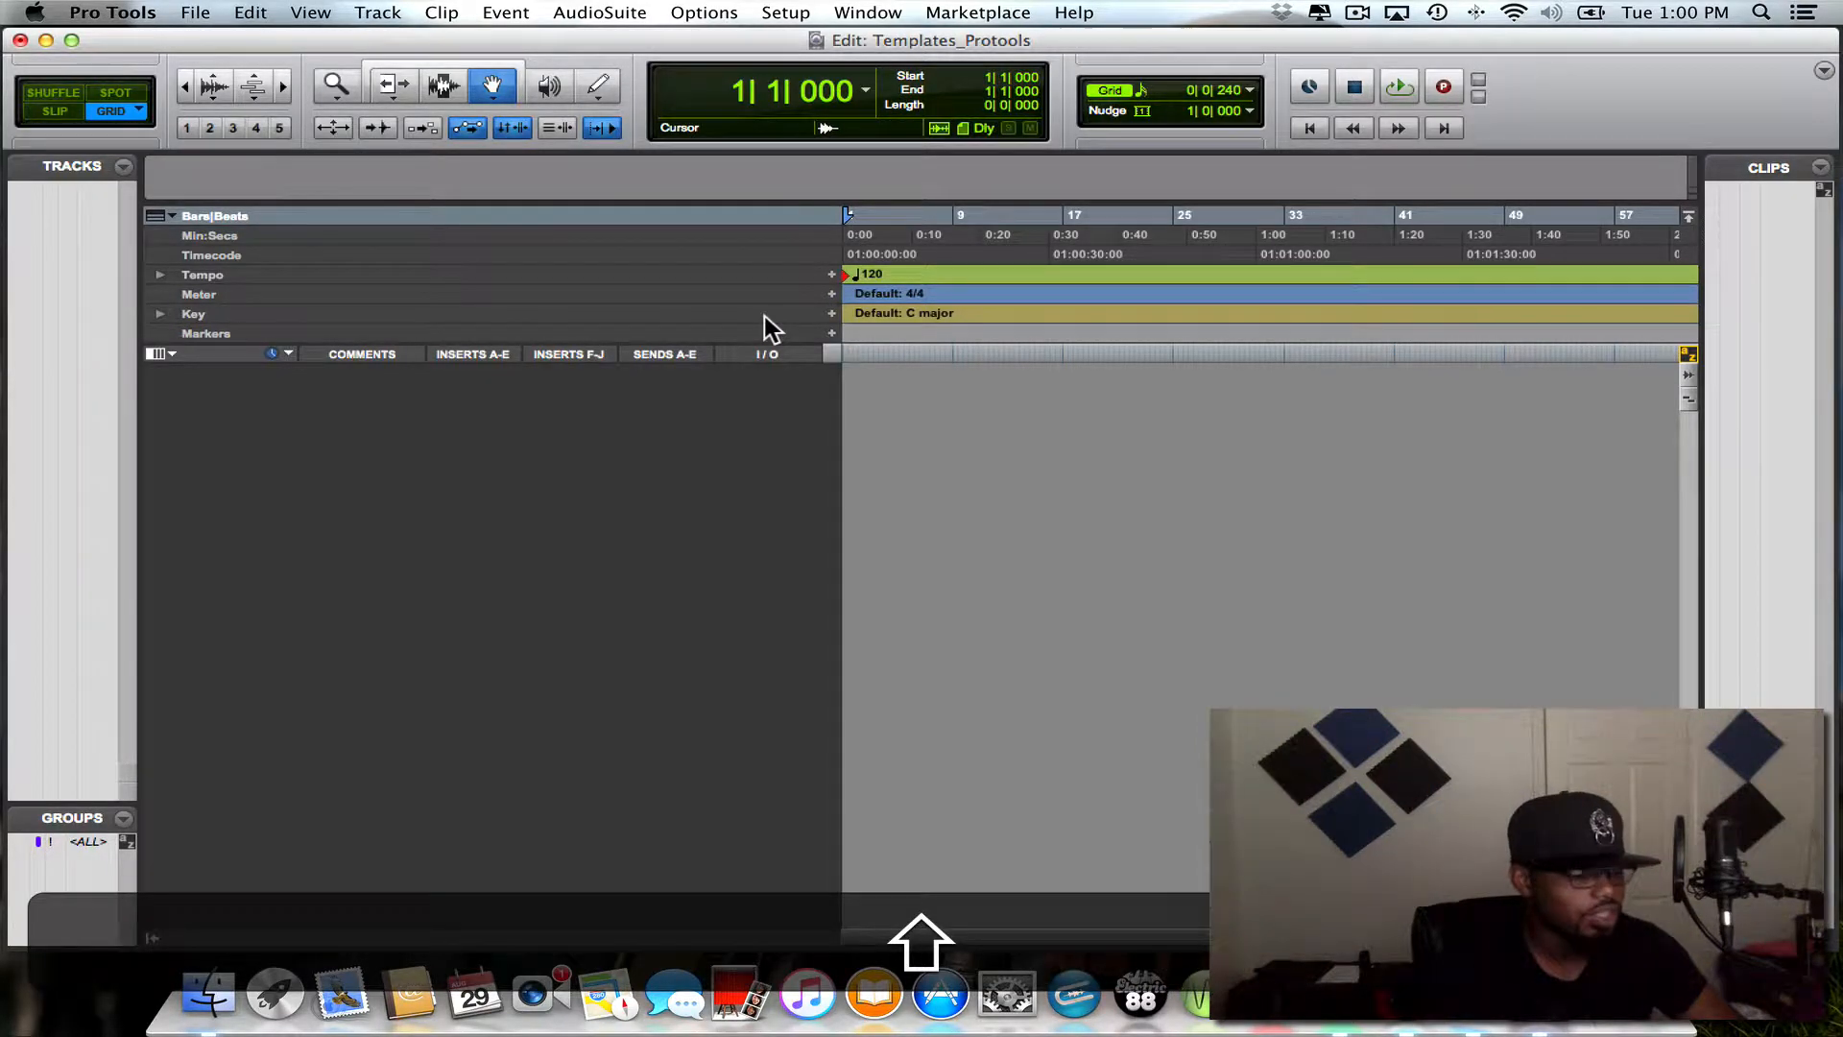
- Create four mono audio tracks and one stereo aux input track, all in Samples, keeping their default names
{"action": "key", "text": "shift+super+n"}
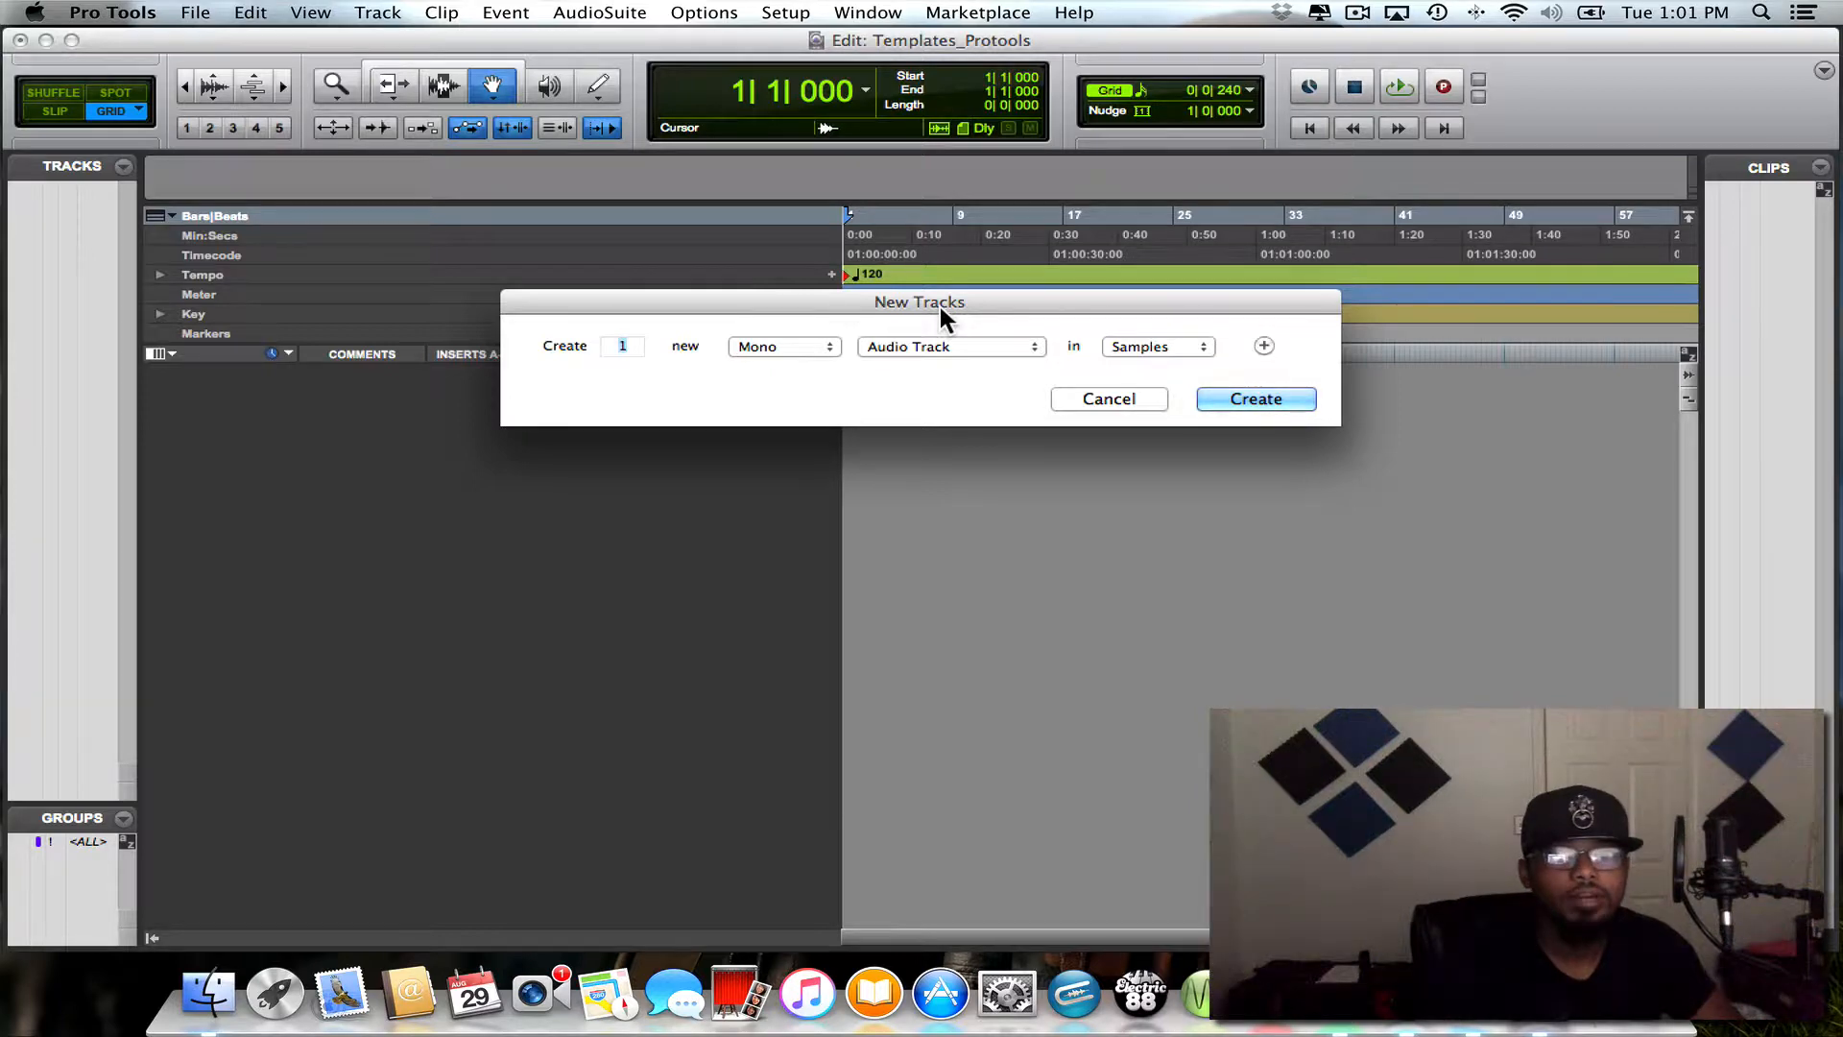
{"action": "type", "text": "4"}
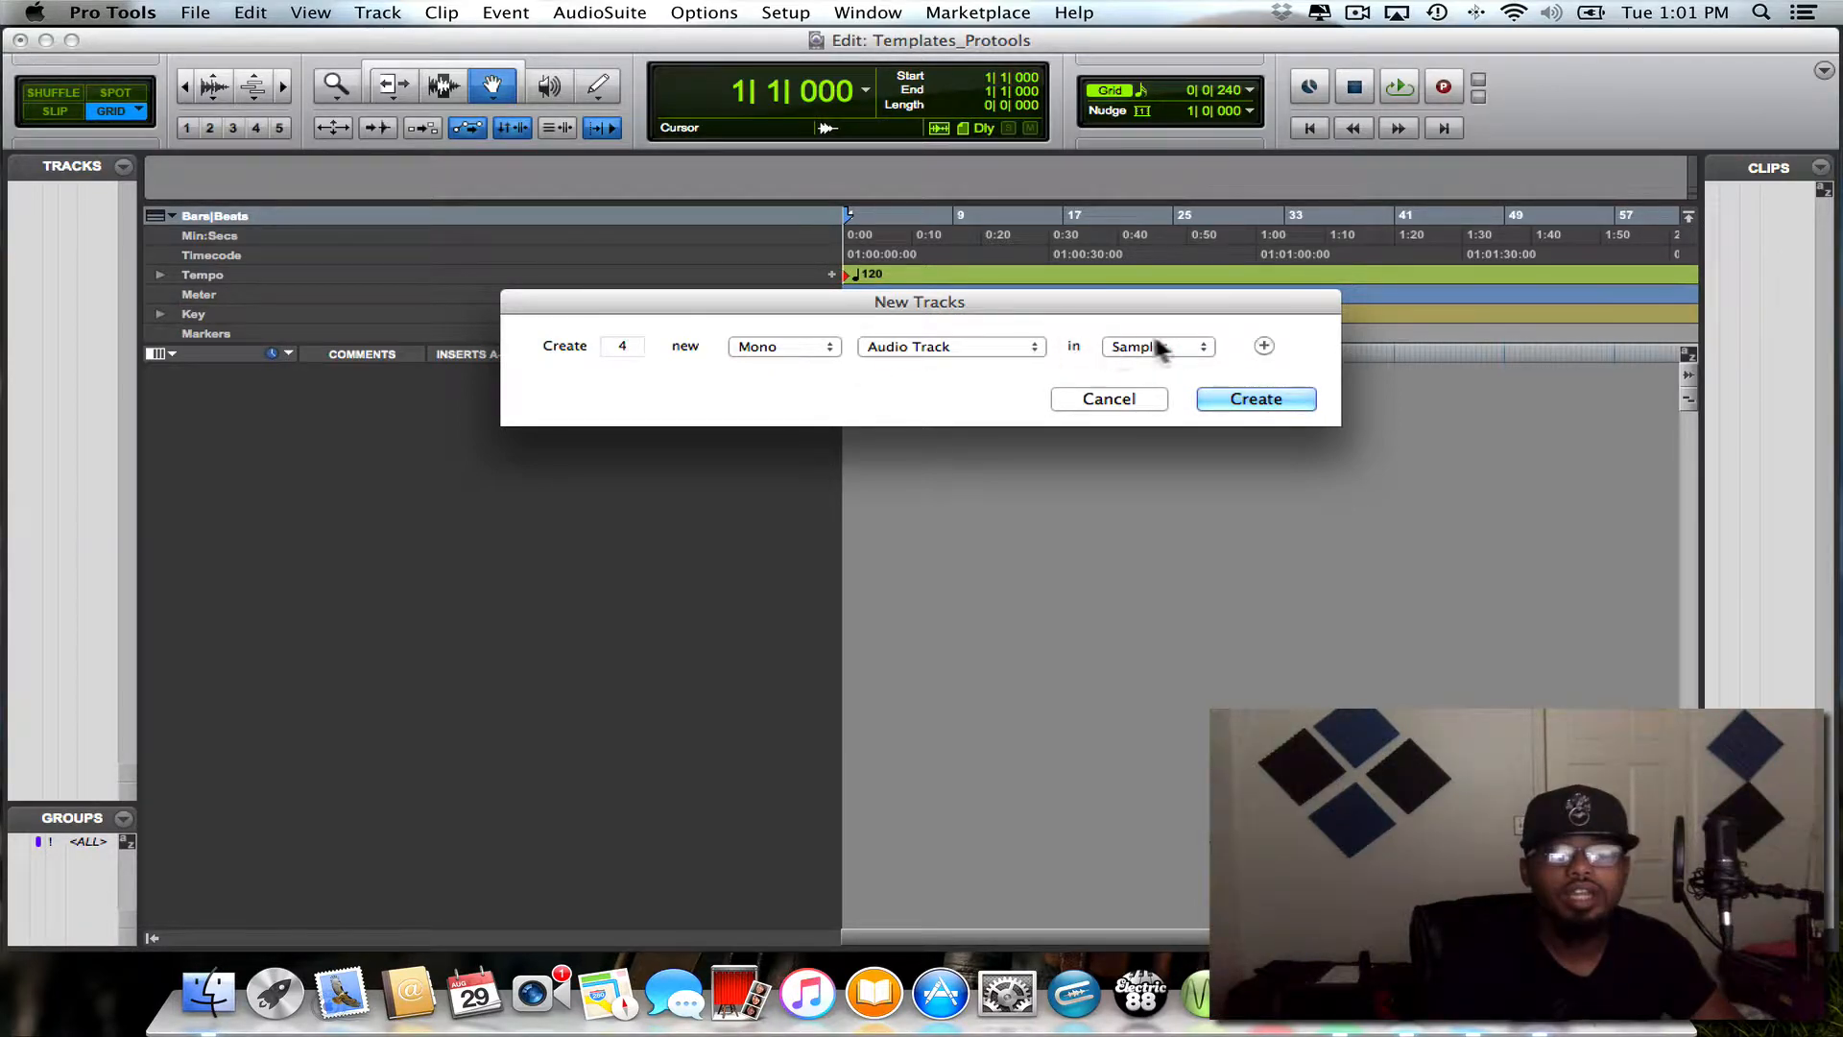
{"action": "left_click", "coordinate": [1263, 345]}
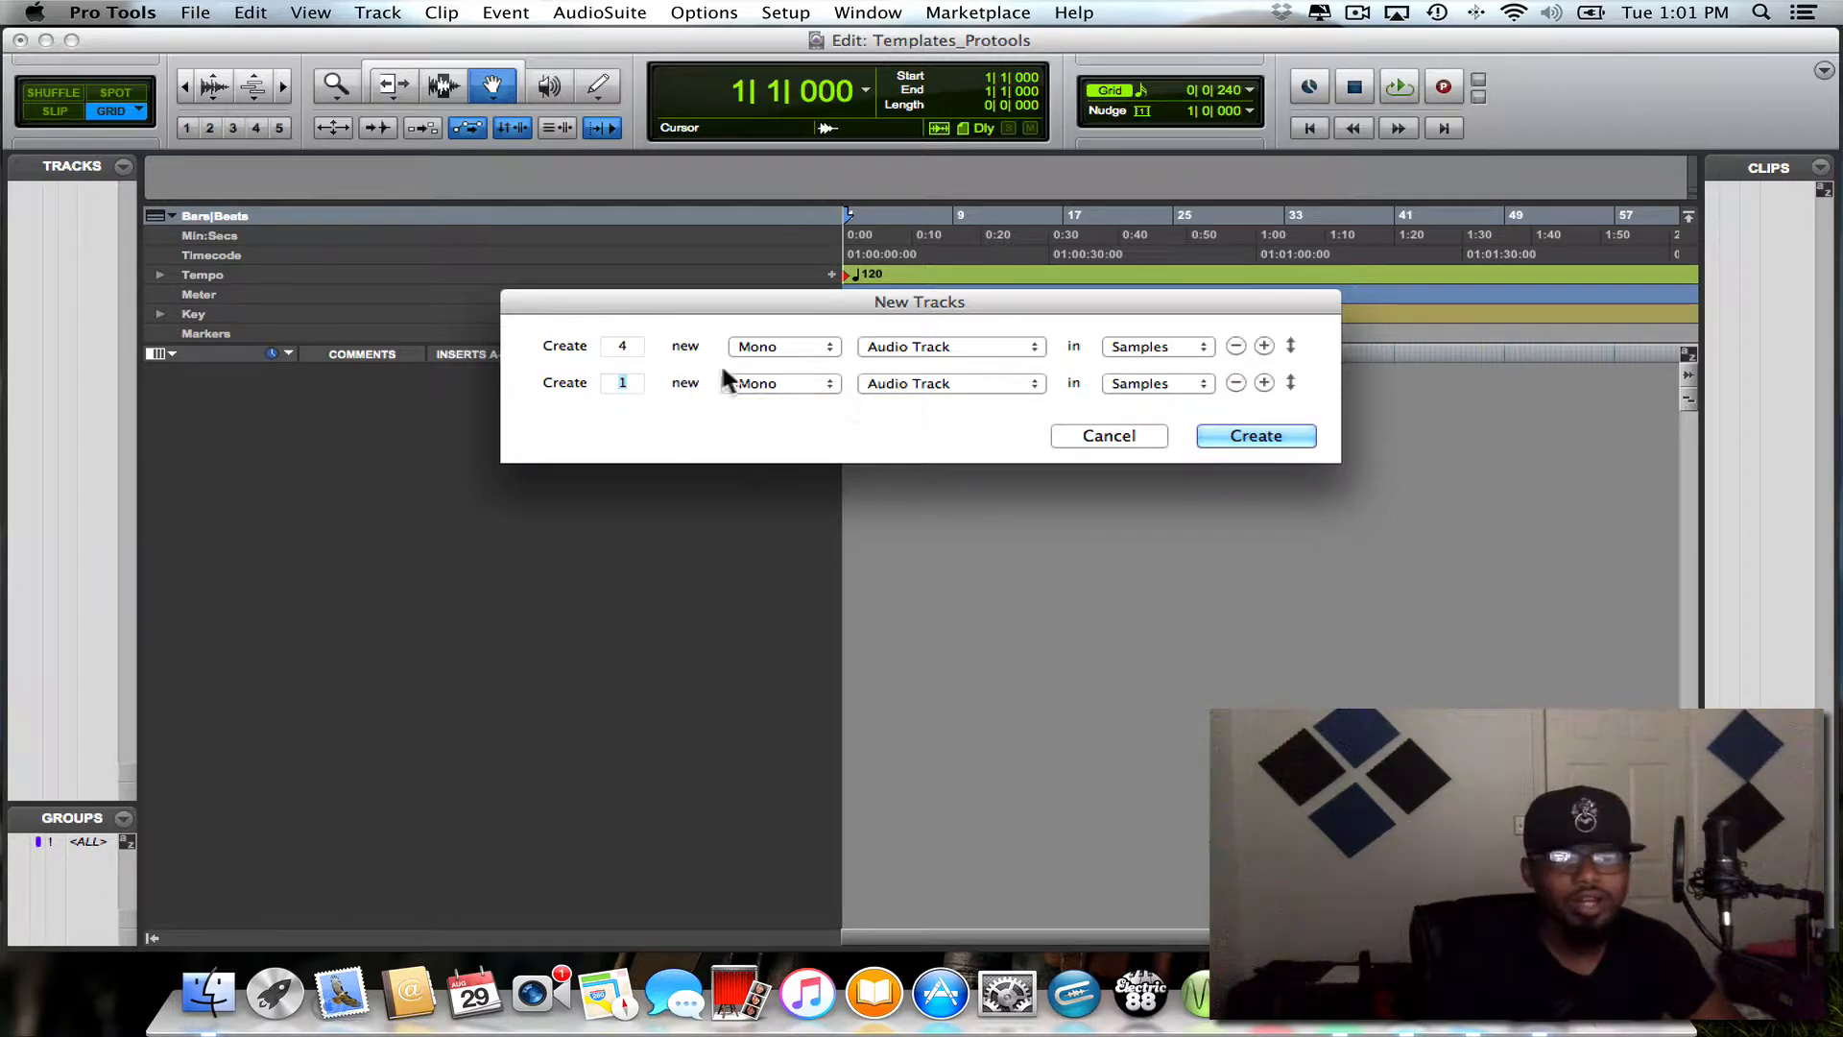
{"action": "left_click", "coordinate": [779, 382]}
{"action": "left_click", "coordinate": [773, 400]}
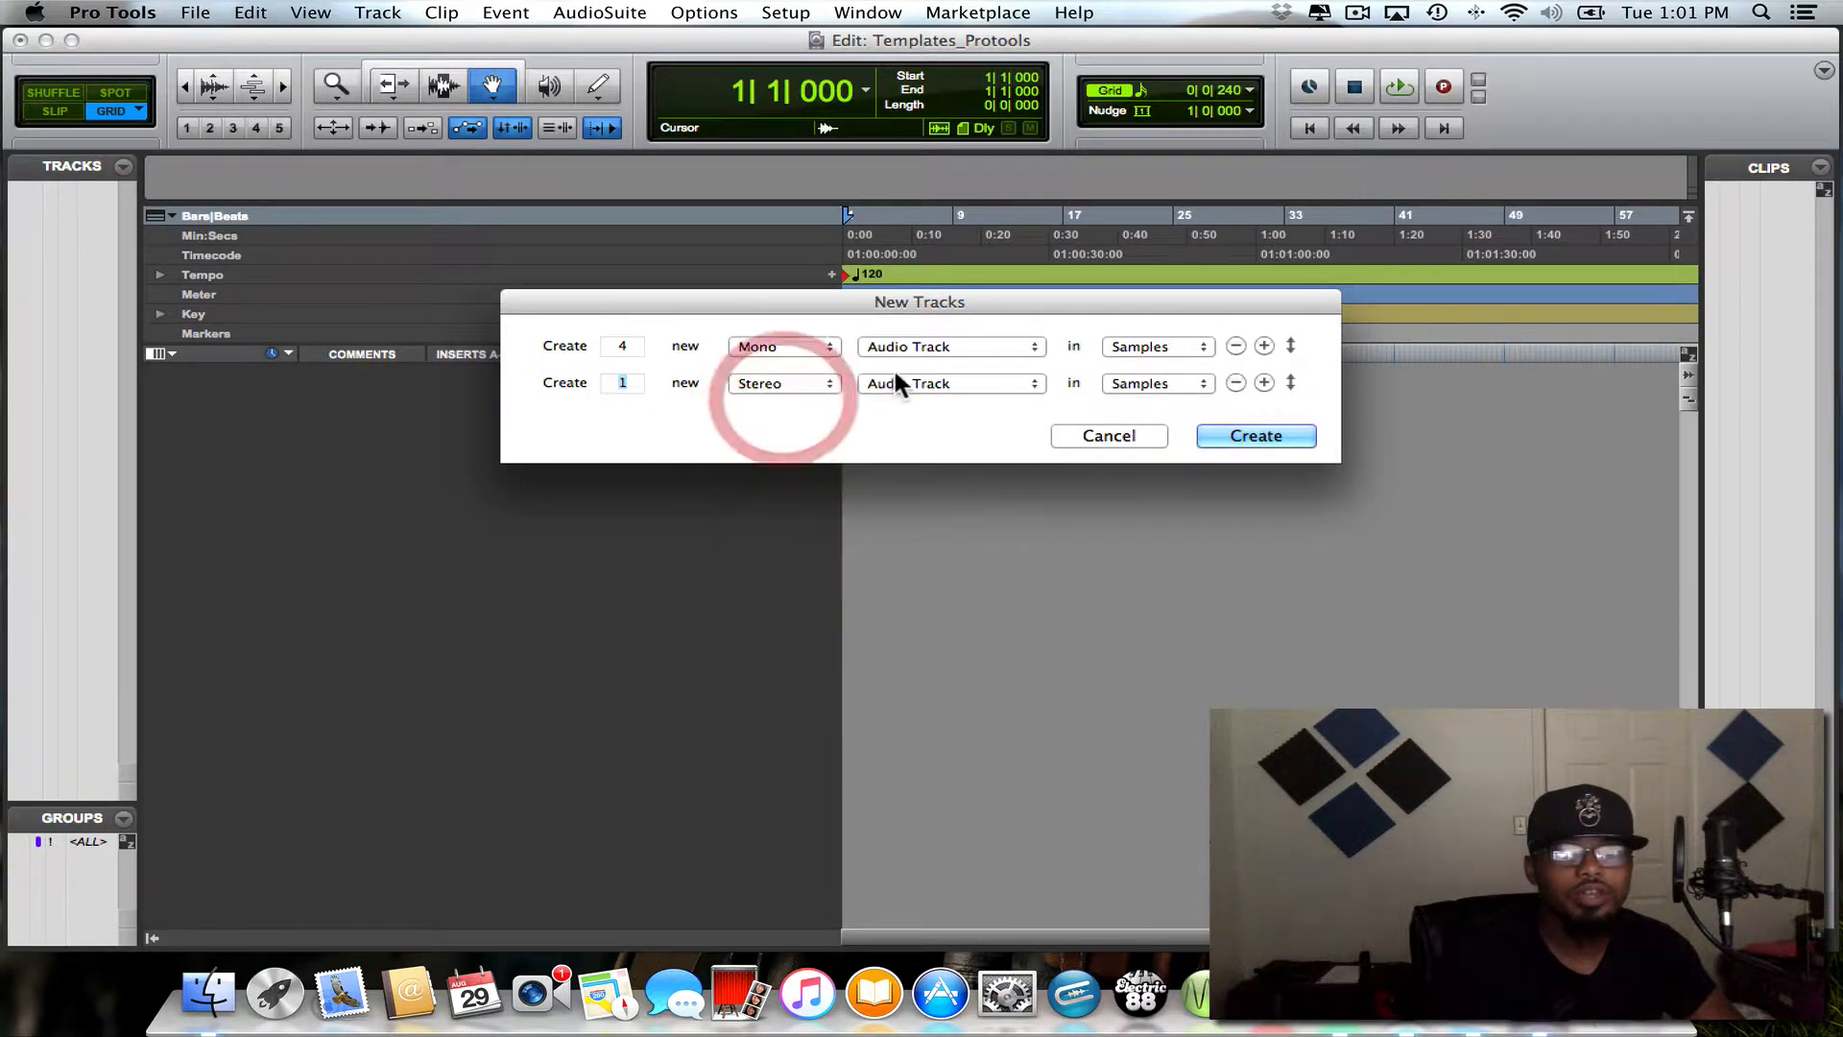
{"action": "left_click", "coordinate": [899, 383]}
{"action": "left_click", "coordinate": [897, 399]}
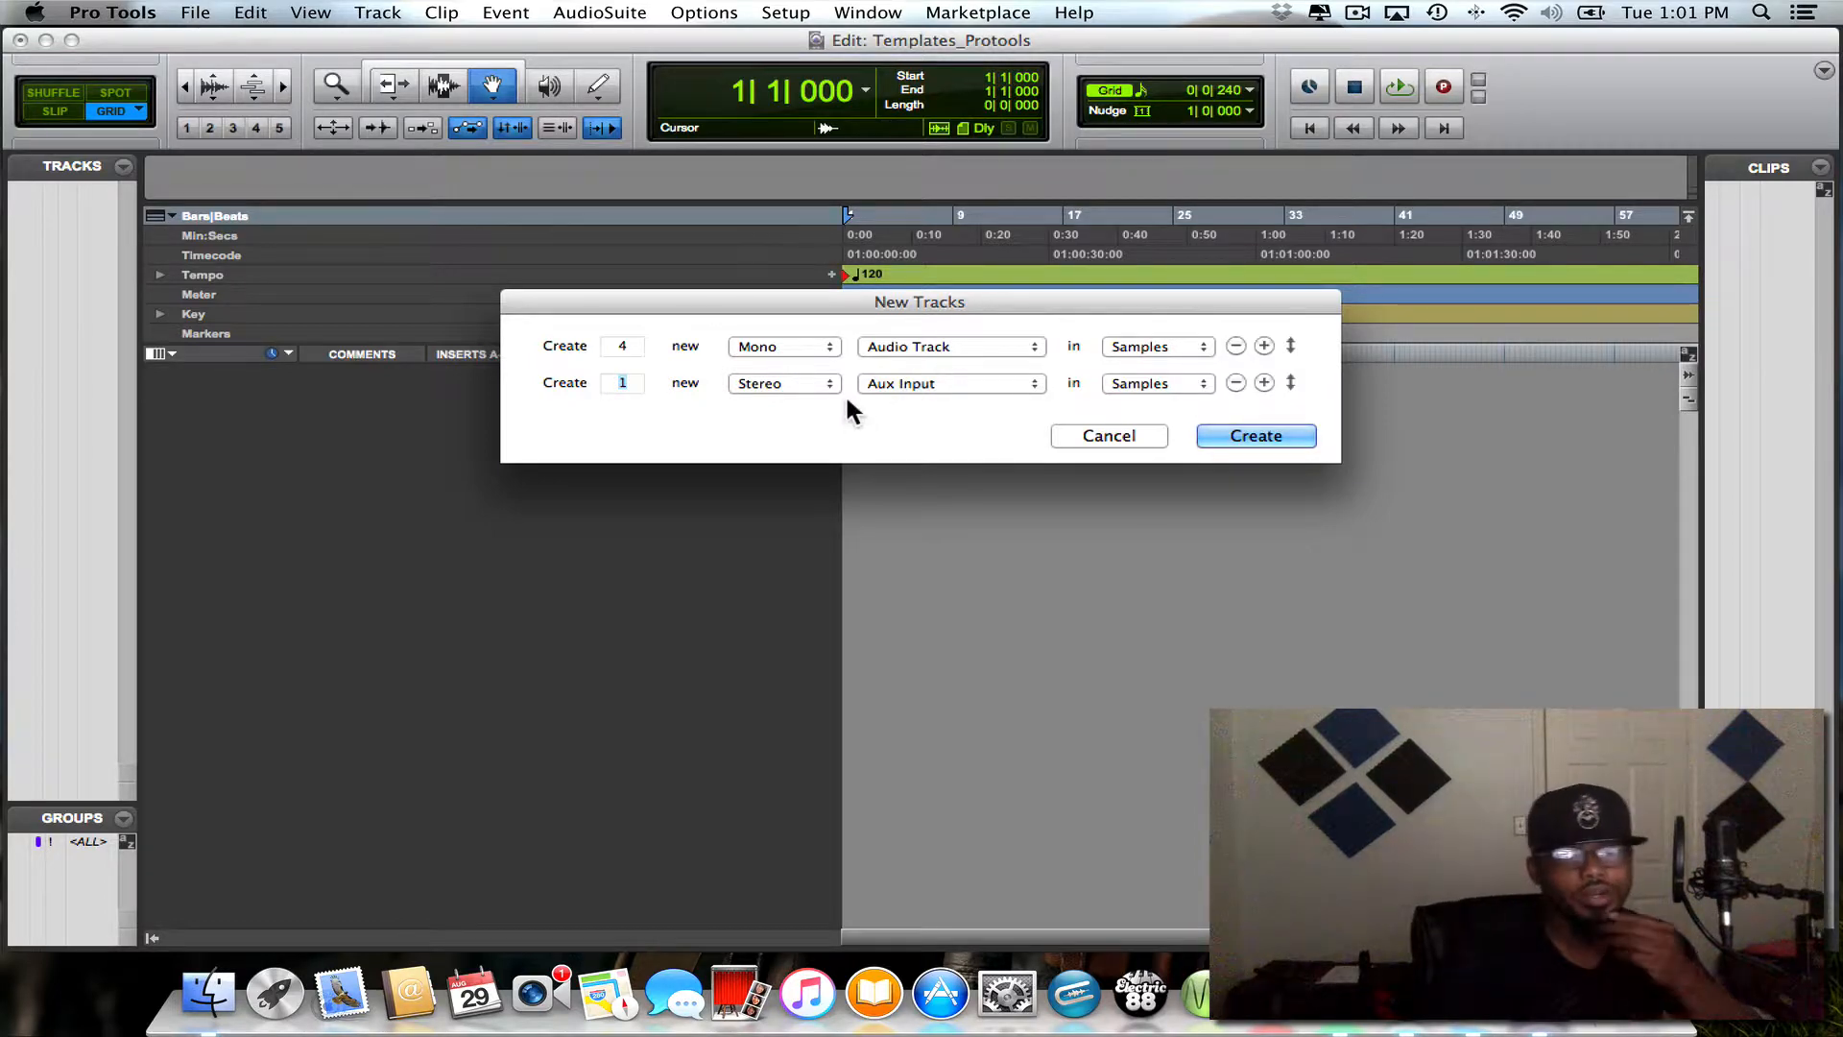
{"action": "left_click", "coordinate": [1248, 435]}
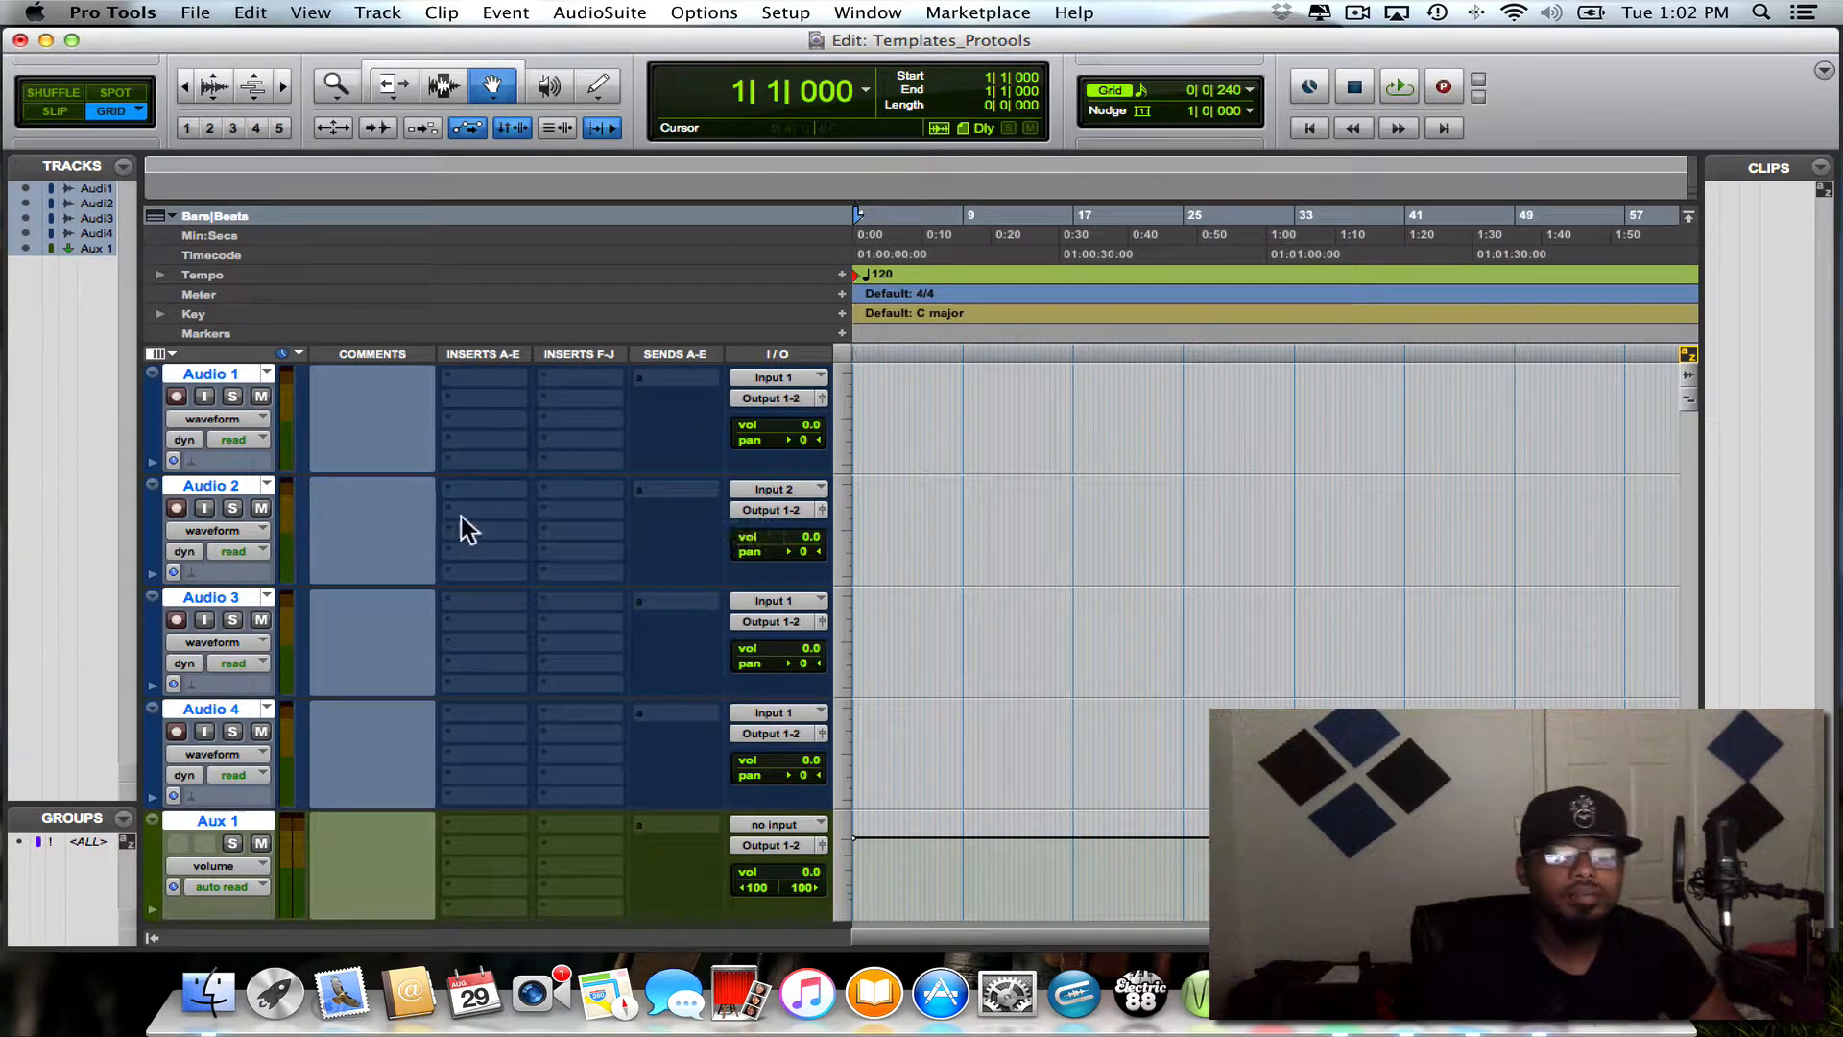
{"action": "double_click", "coordinate": [199, 374]}
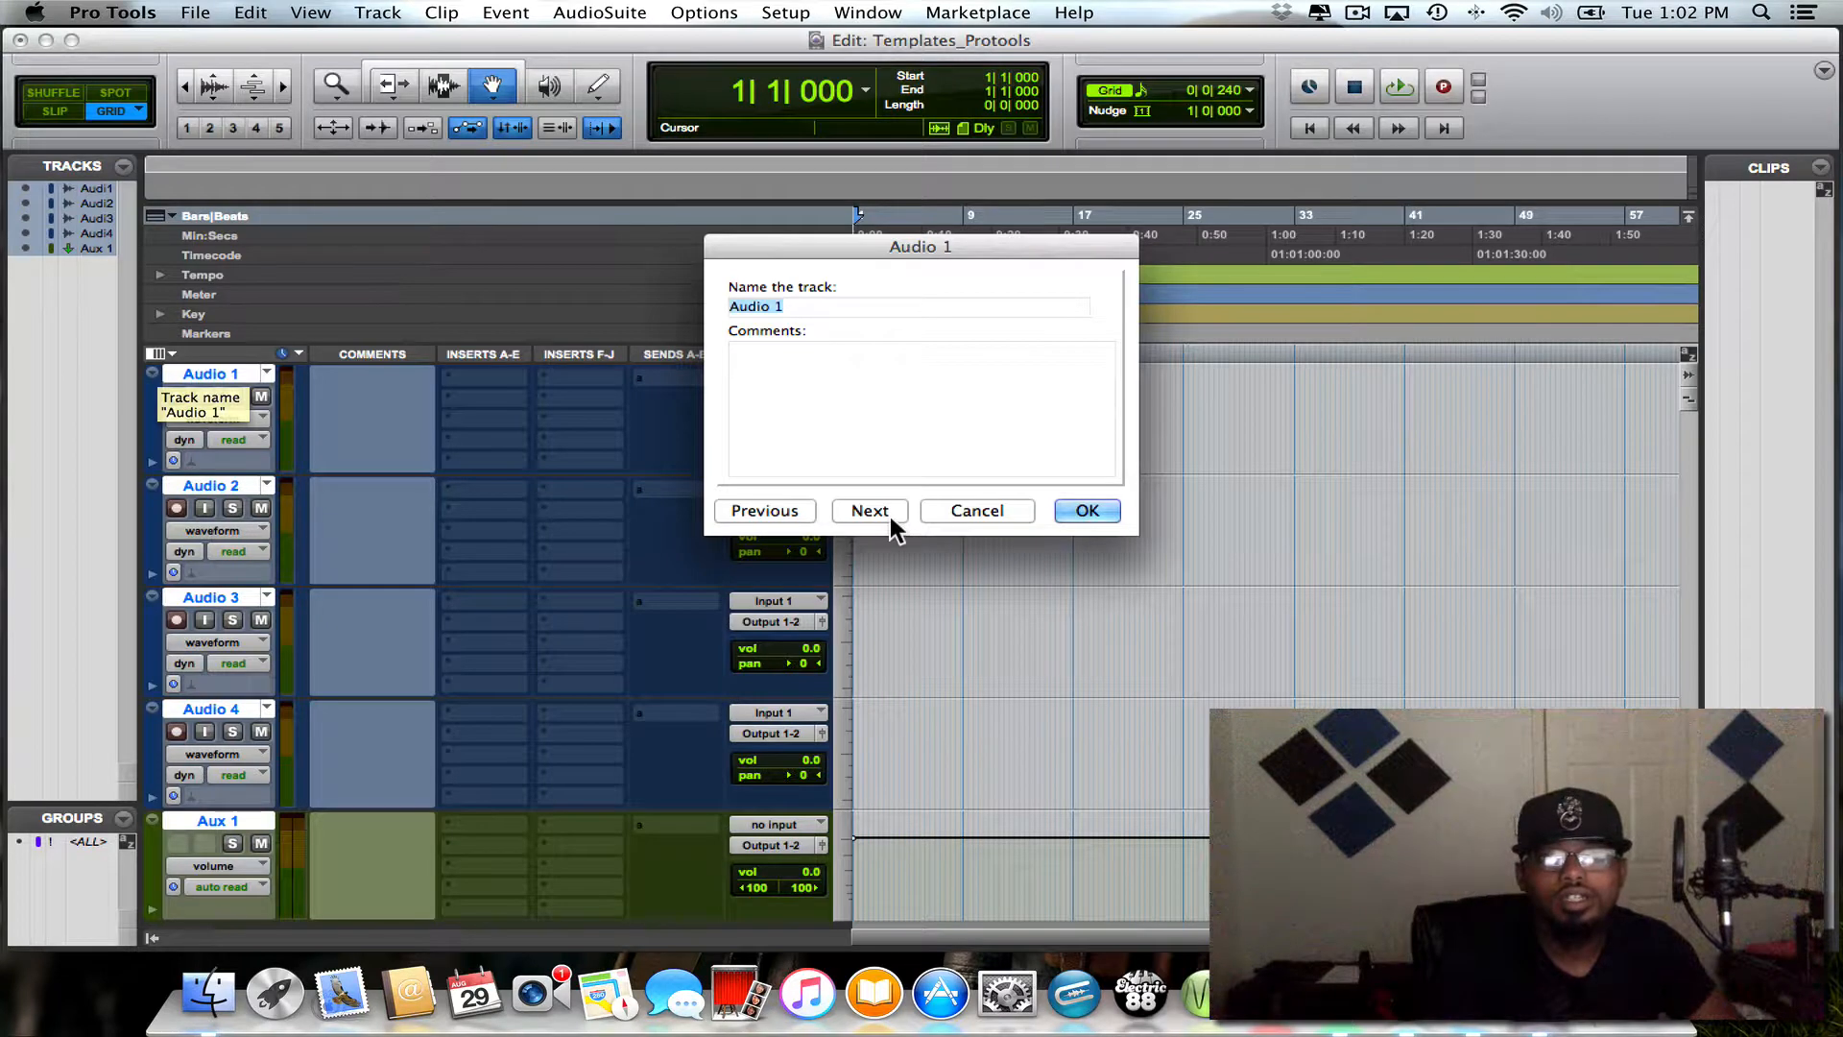
{"action": "left_click", "coordinate": [985, 499]}
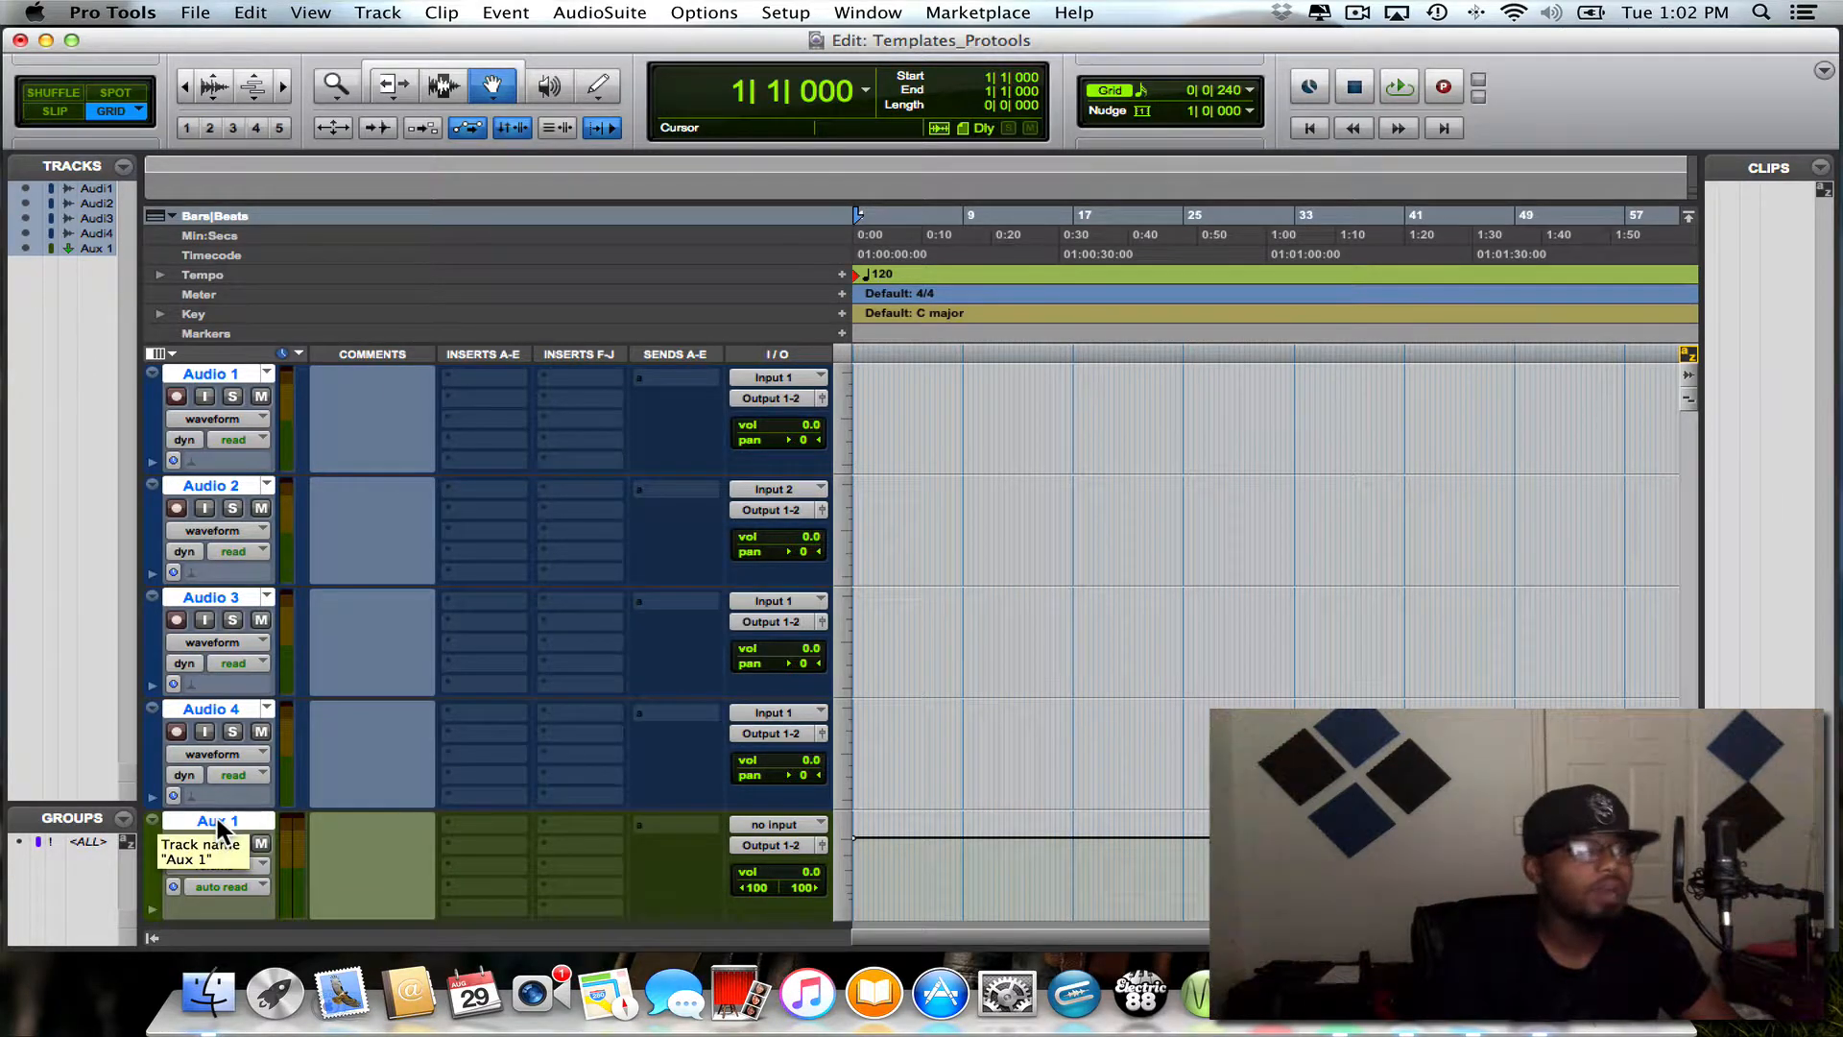
- With only Aux 1 selected, add another four mono audio tracks and one stereo aux input track beneath it
{"action": "key", "text": "alt"}
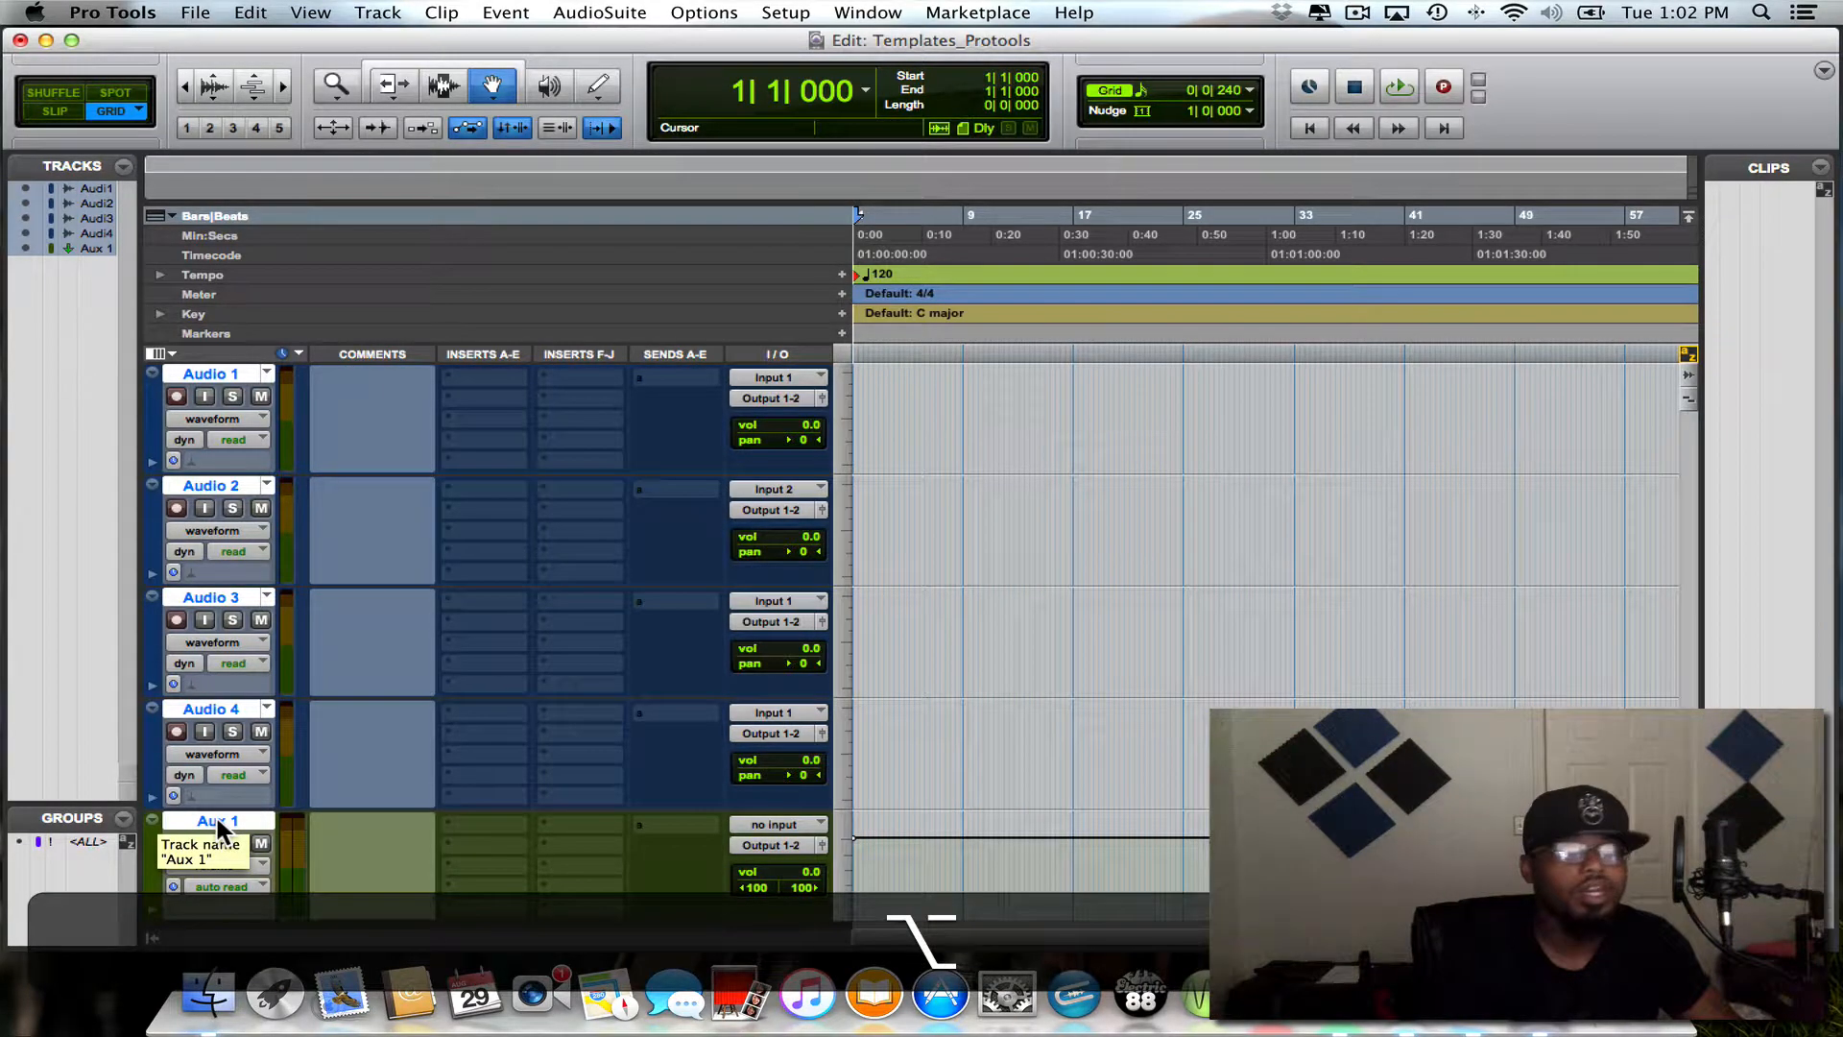
{"action": "left_click", "coordinate": [217, 818], "text": "alt"}
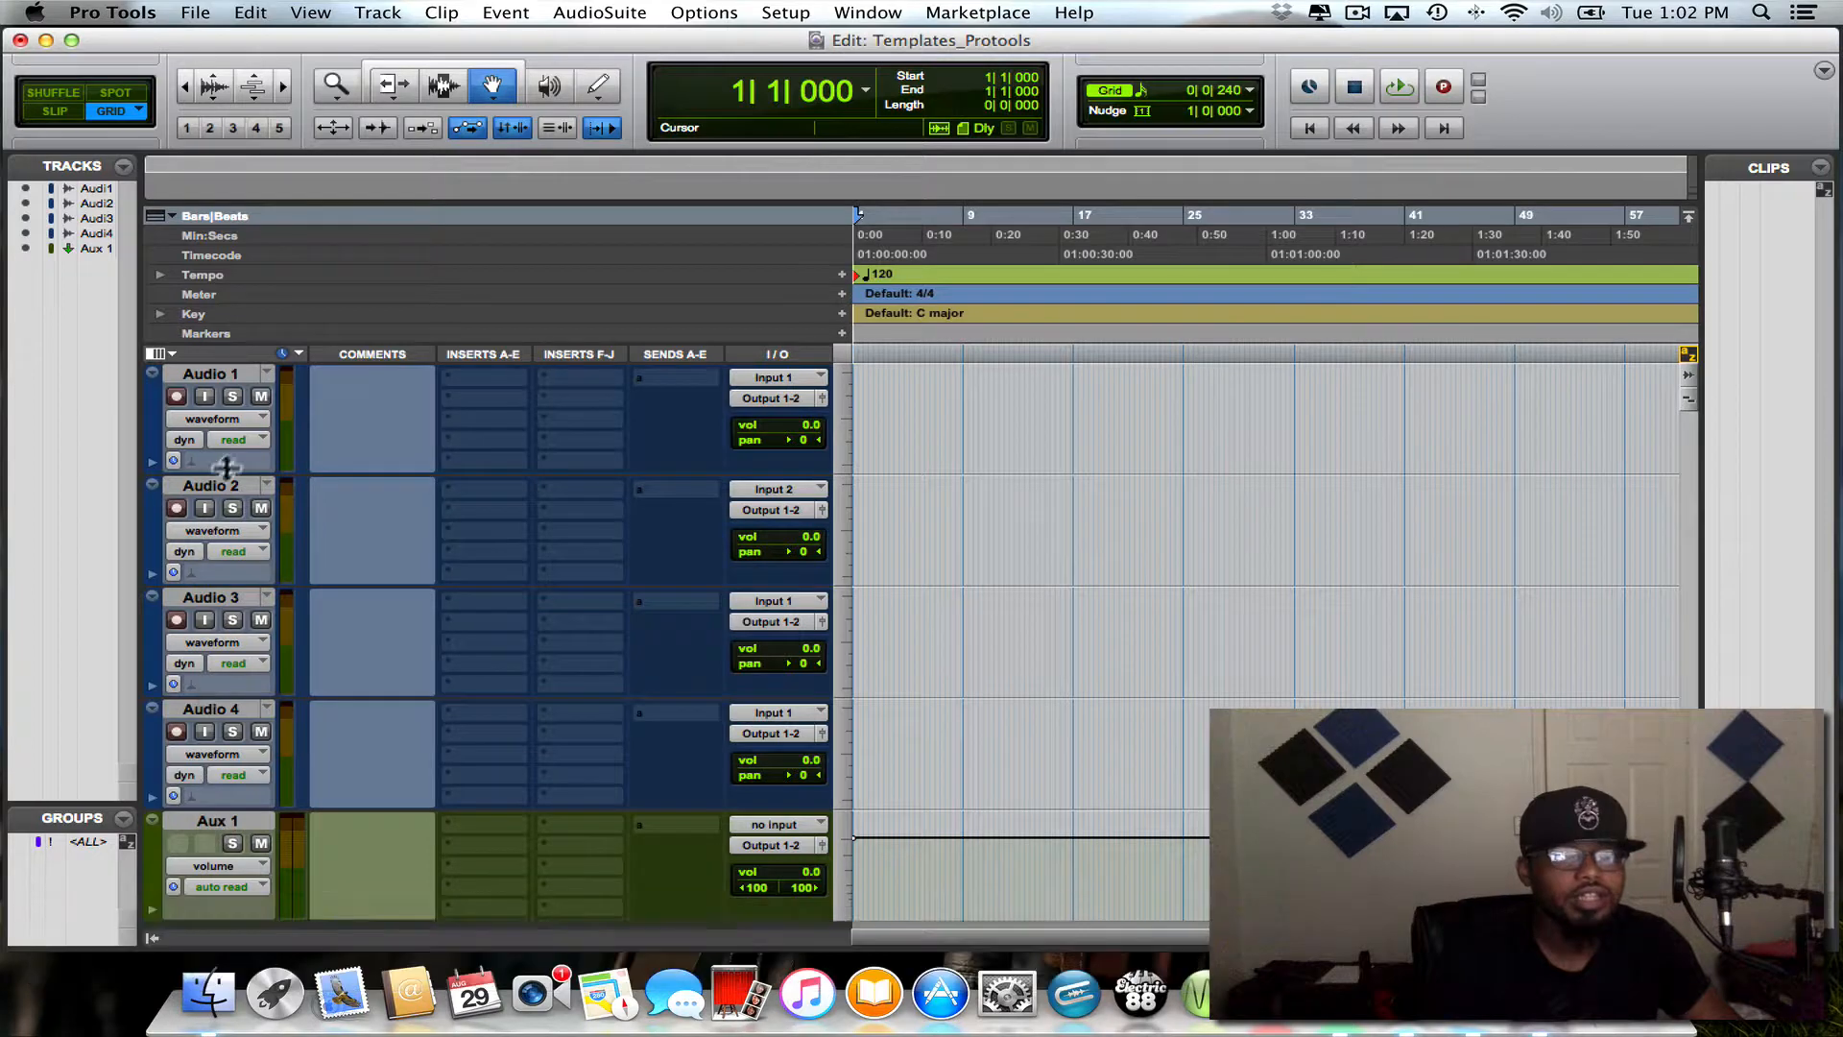
{"action": "left_click", "coordinate": [221, 818]}
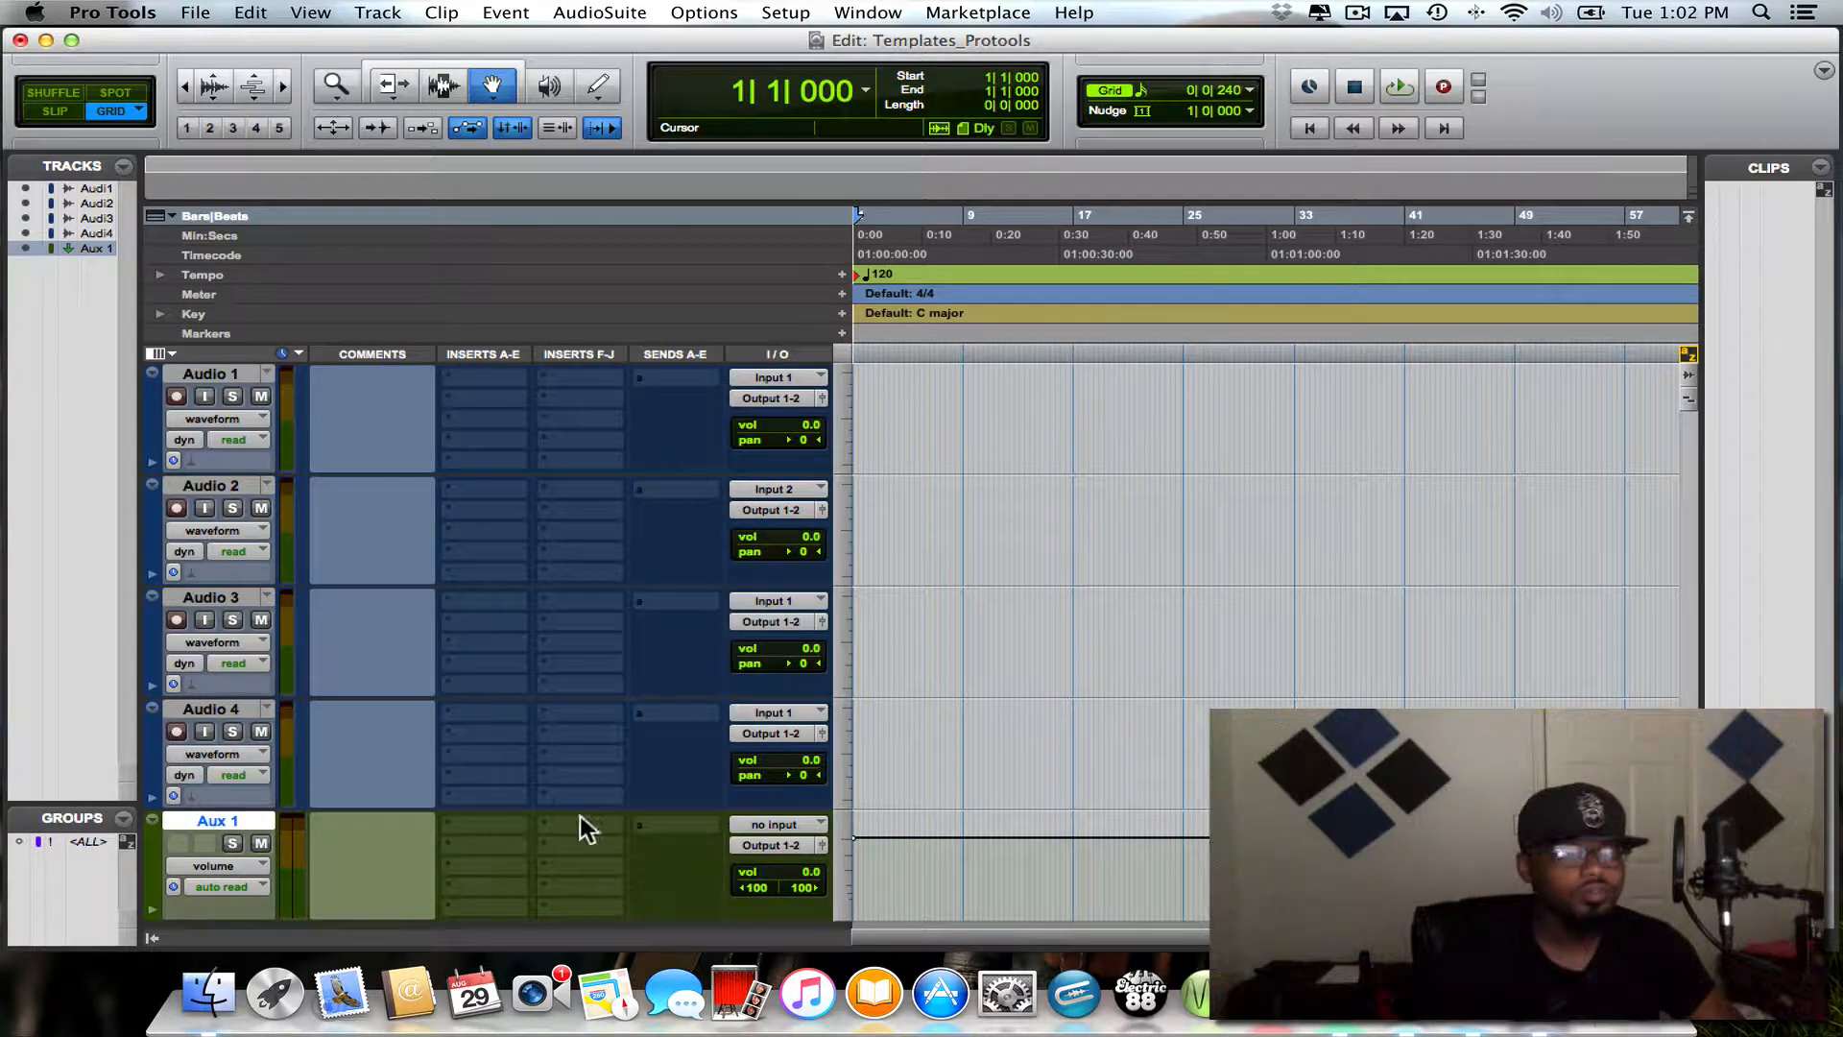
{"action": "key", "text": "shift+super+n"}
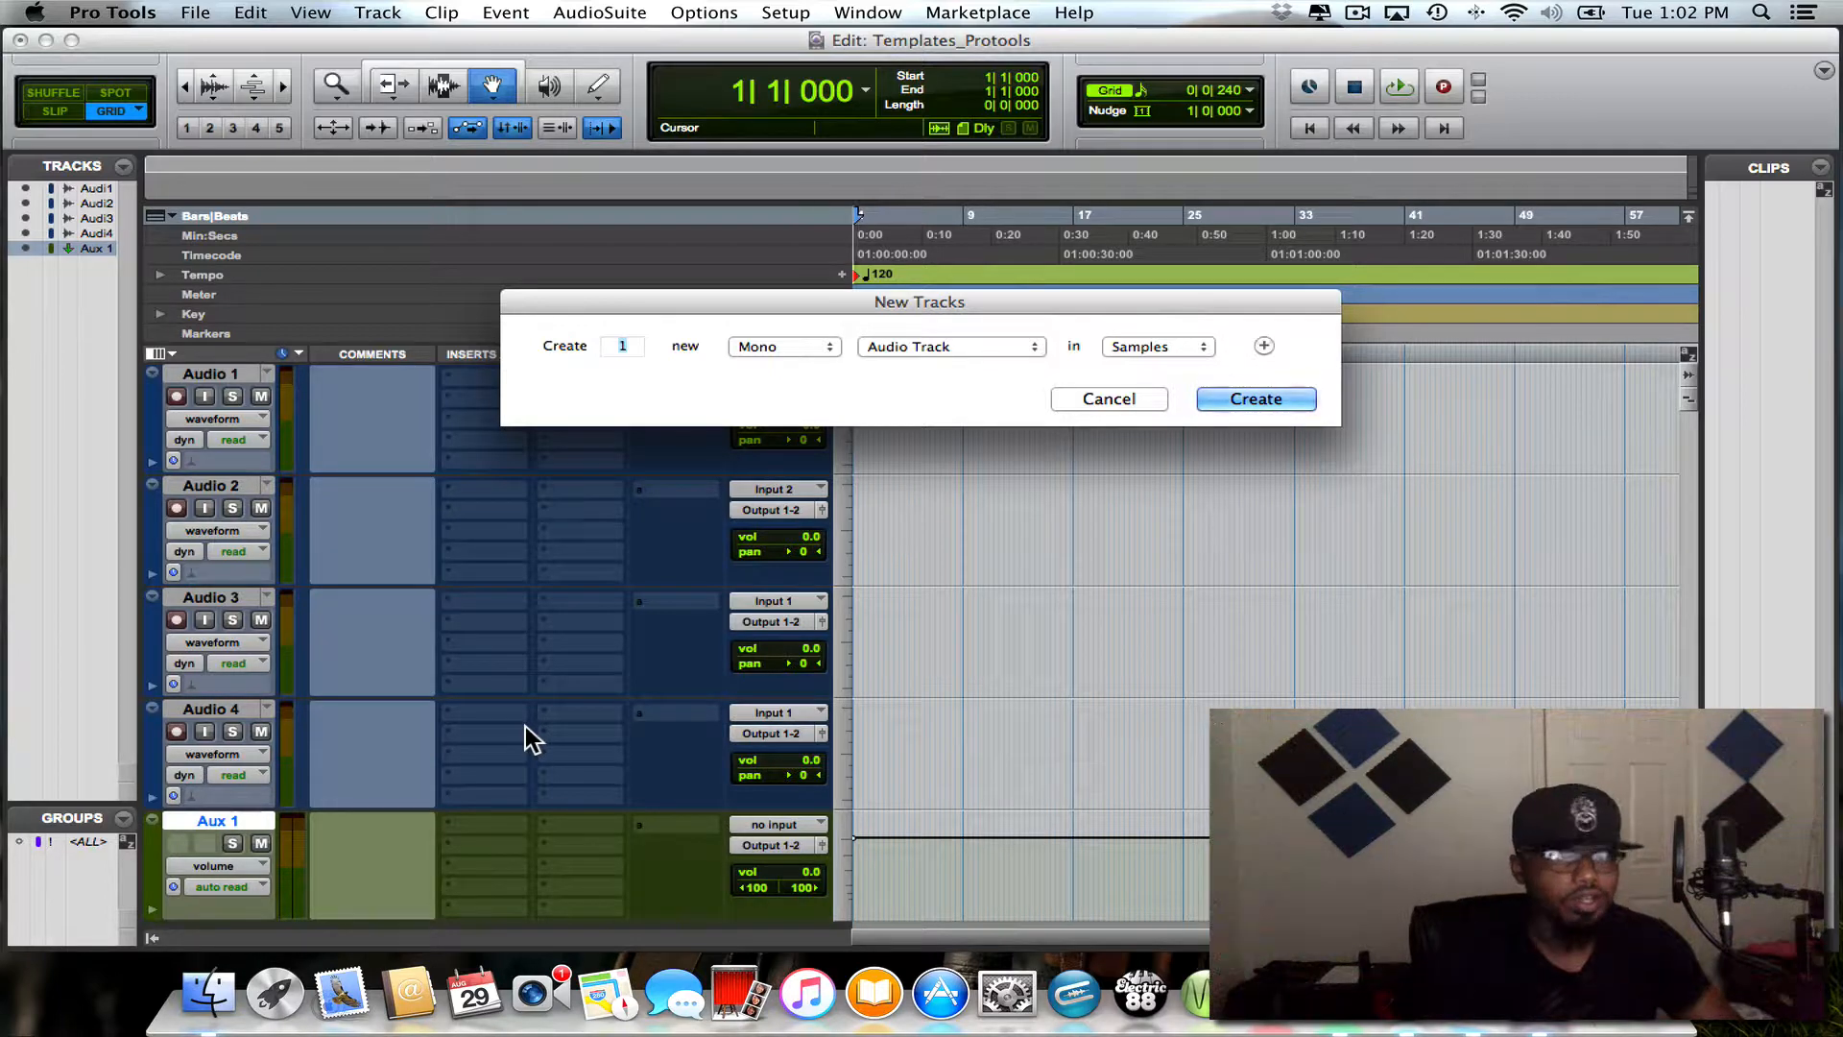
{"action": "type", "text": "4"}
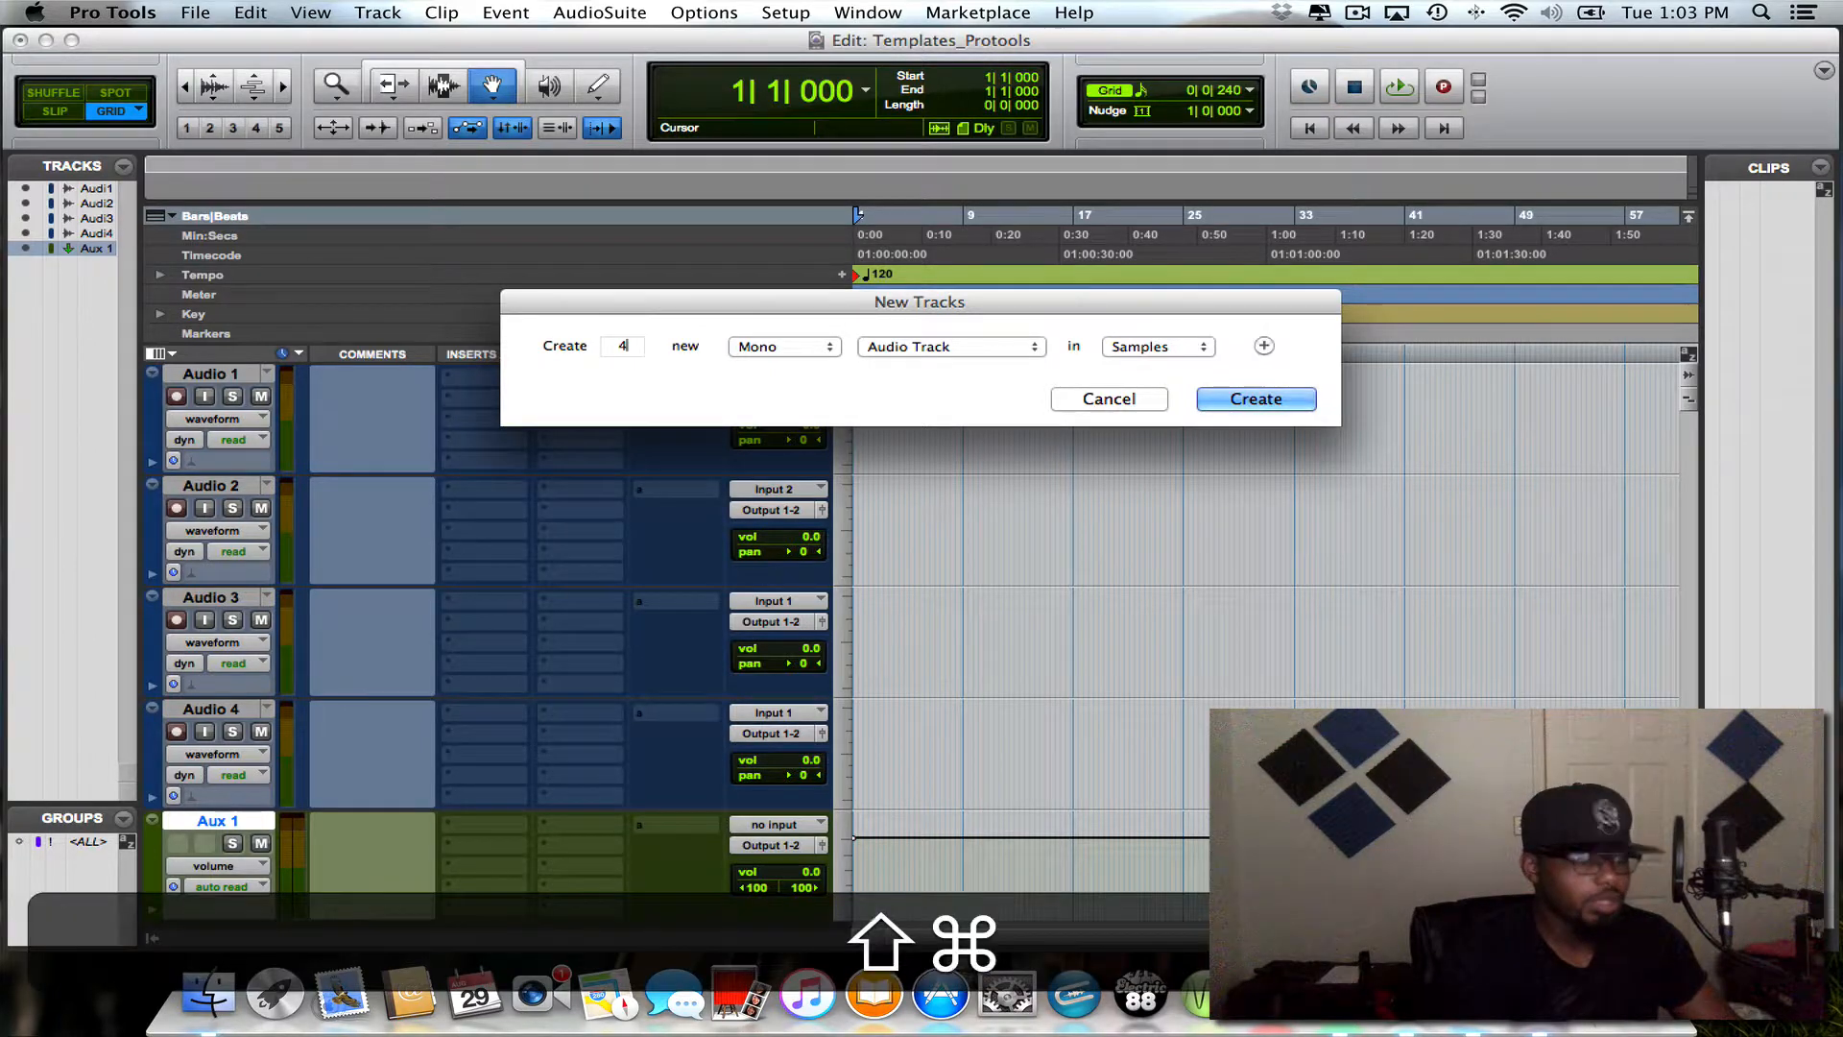
{"action": "key", "text": "shift+super+n"}
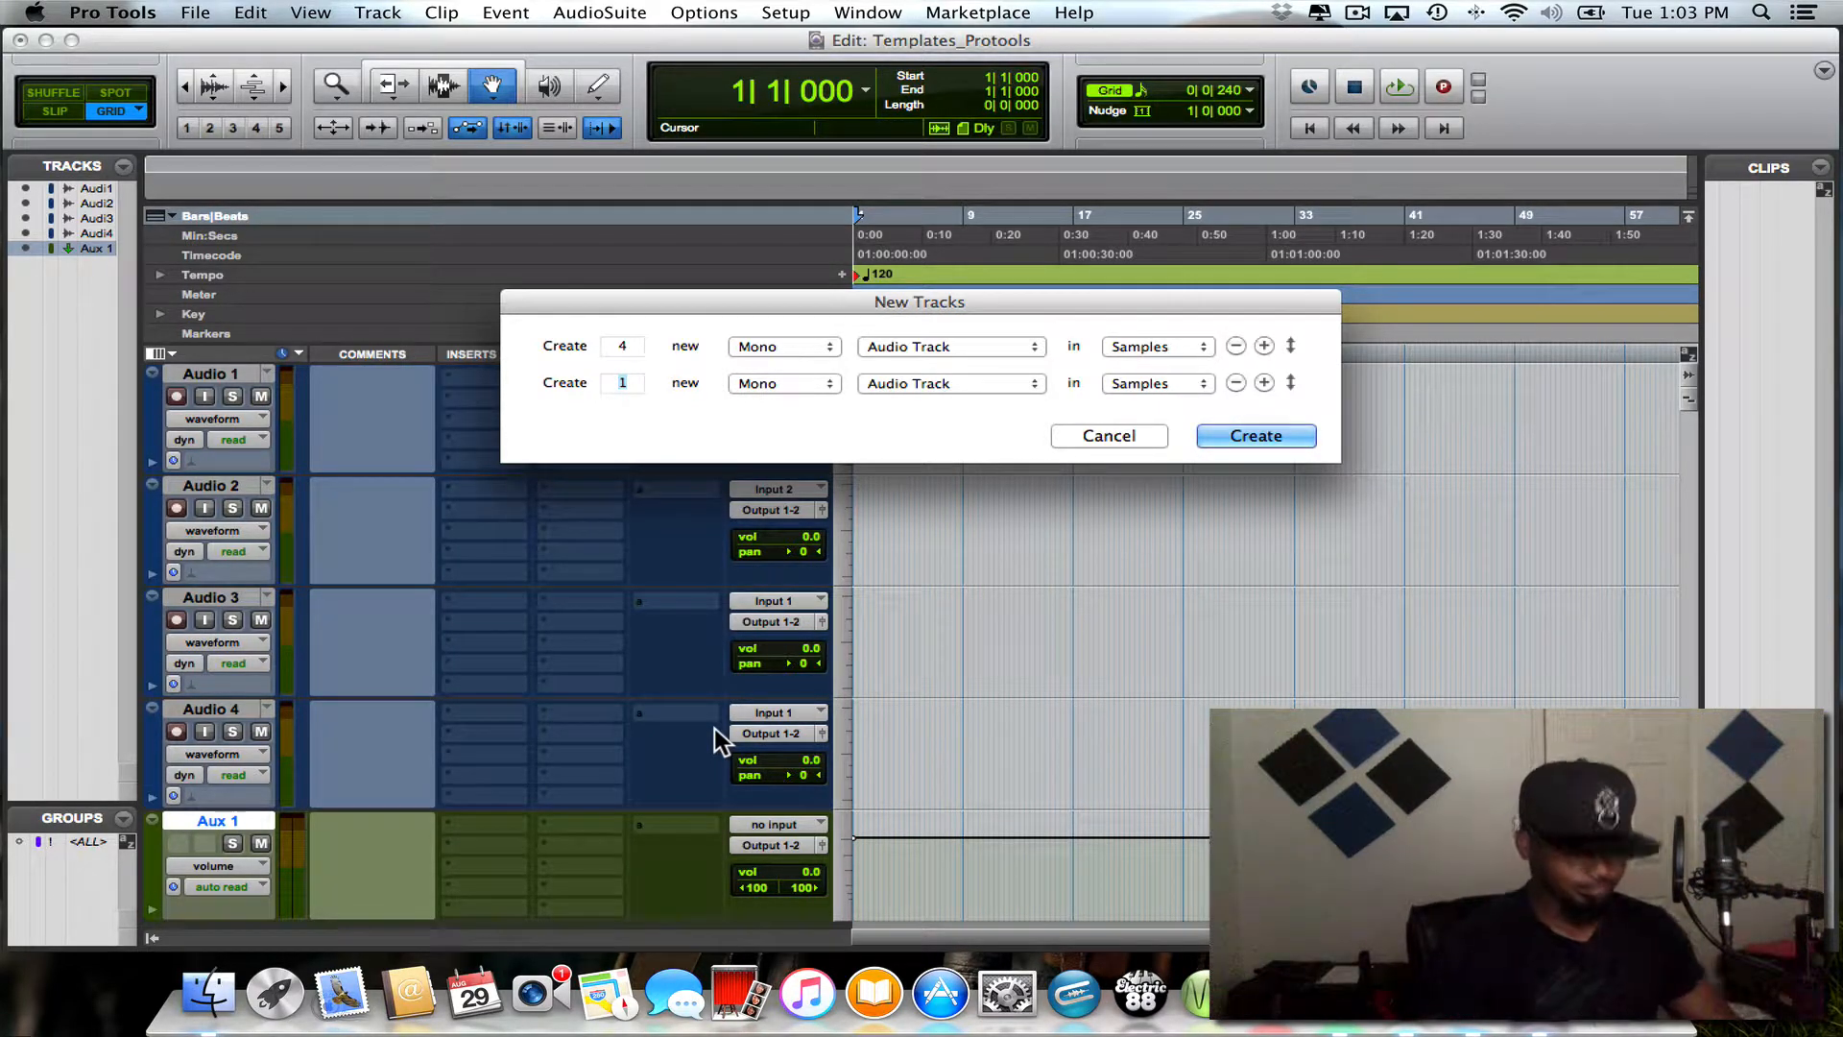
{"action": "key", "text": "super+Right"}
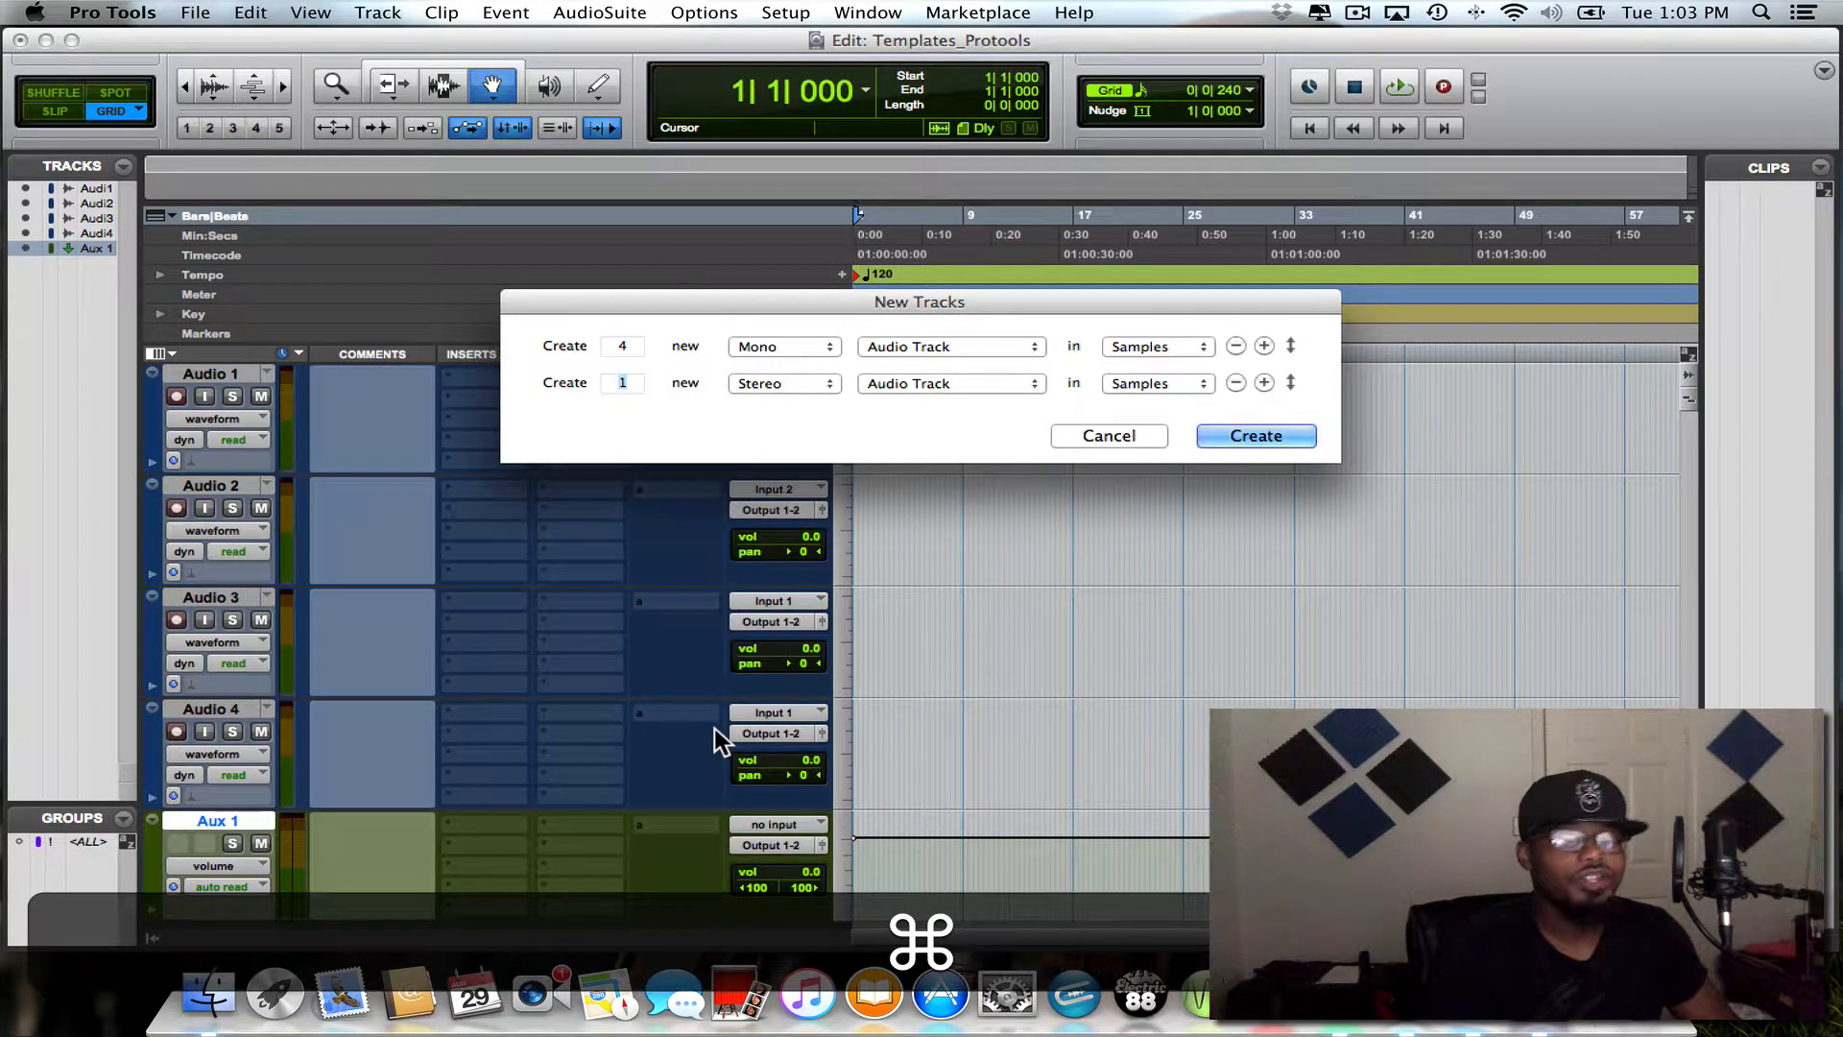
{"action": "key", "text": "super+Down"}
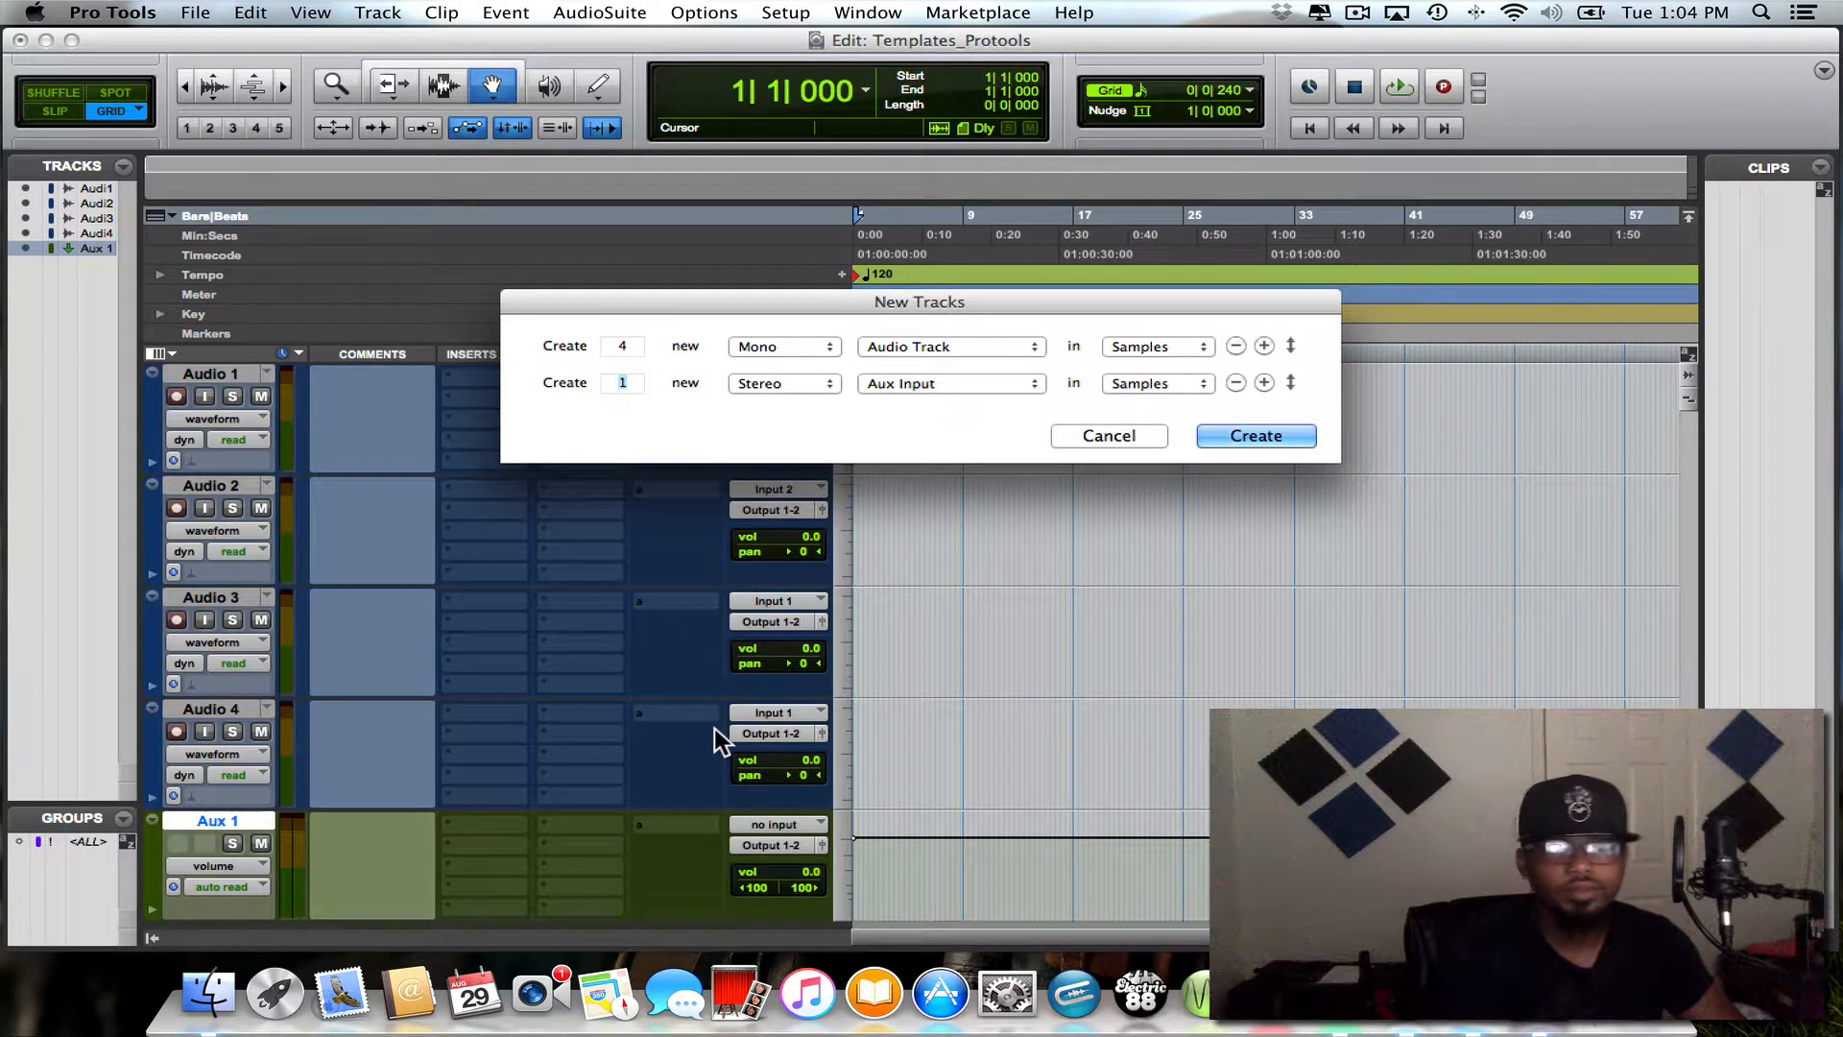
{"action": "key", "text": "Return"}
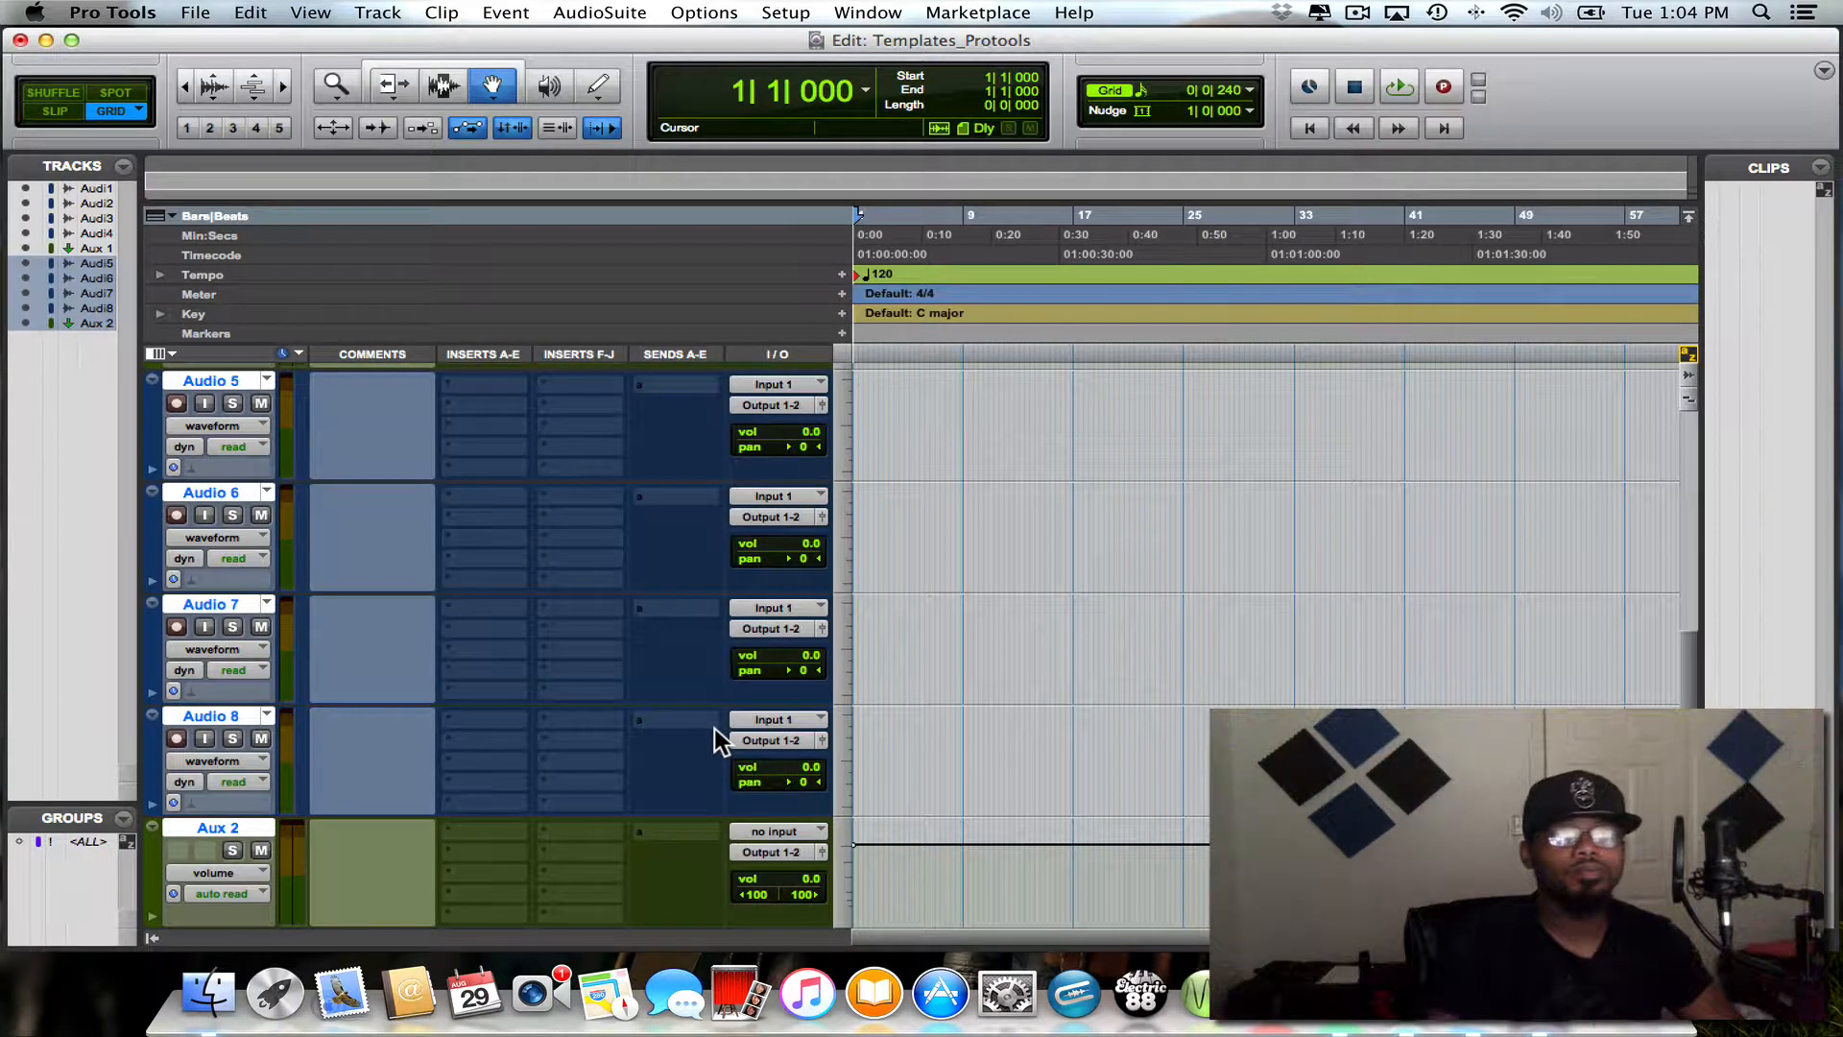
- Deselect all tracks and select only Aux 2 at the end of the track list
{"action": "scroll", "coordinate": [539, 720], "scroll_direction": "up", "scroll_amount": 2}
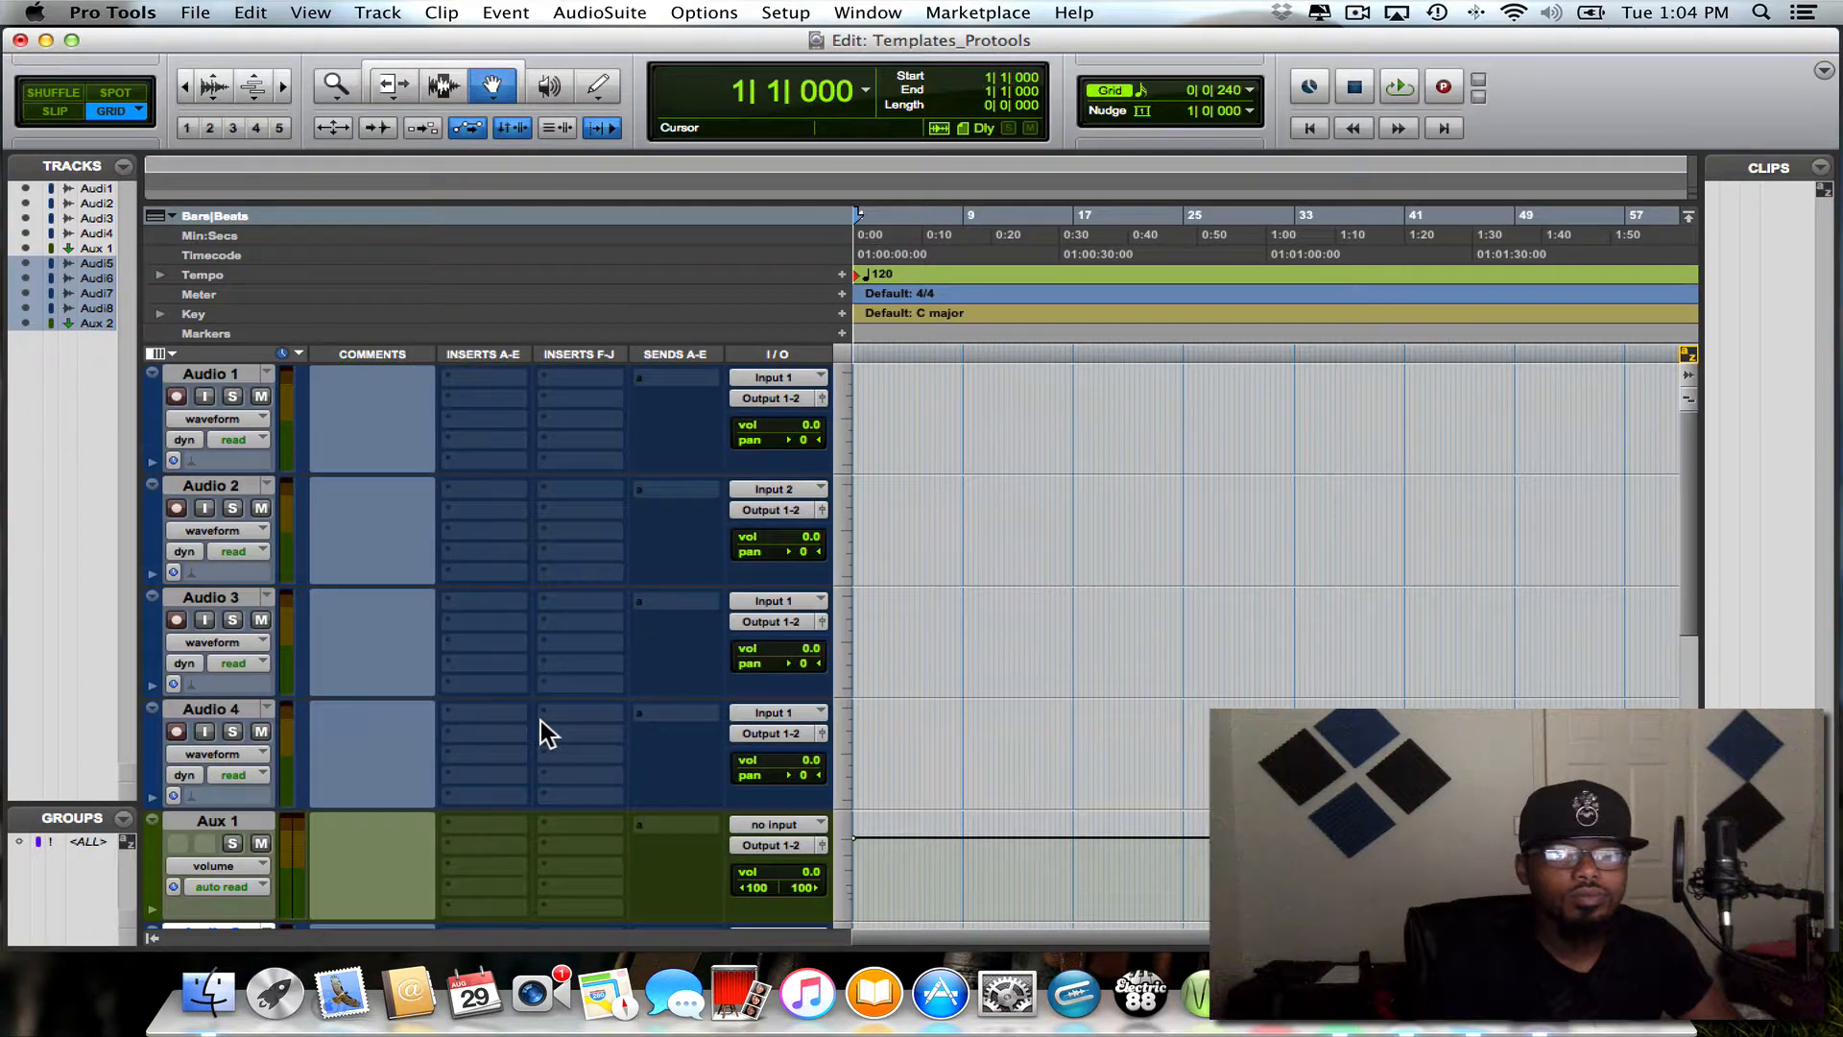
{"action": "scroll", "coordinate": [540, 720], "scroll_direction": "up", "scroll_amount": 5}
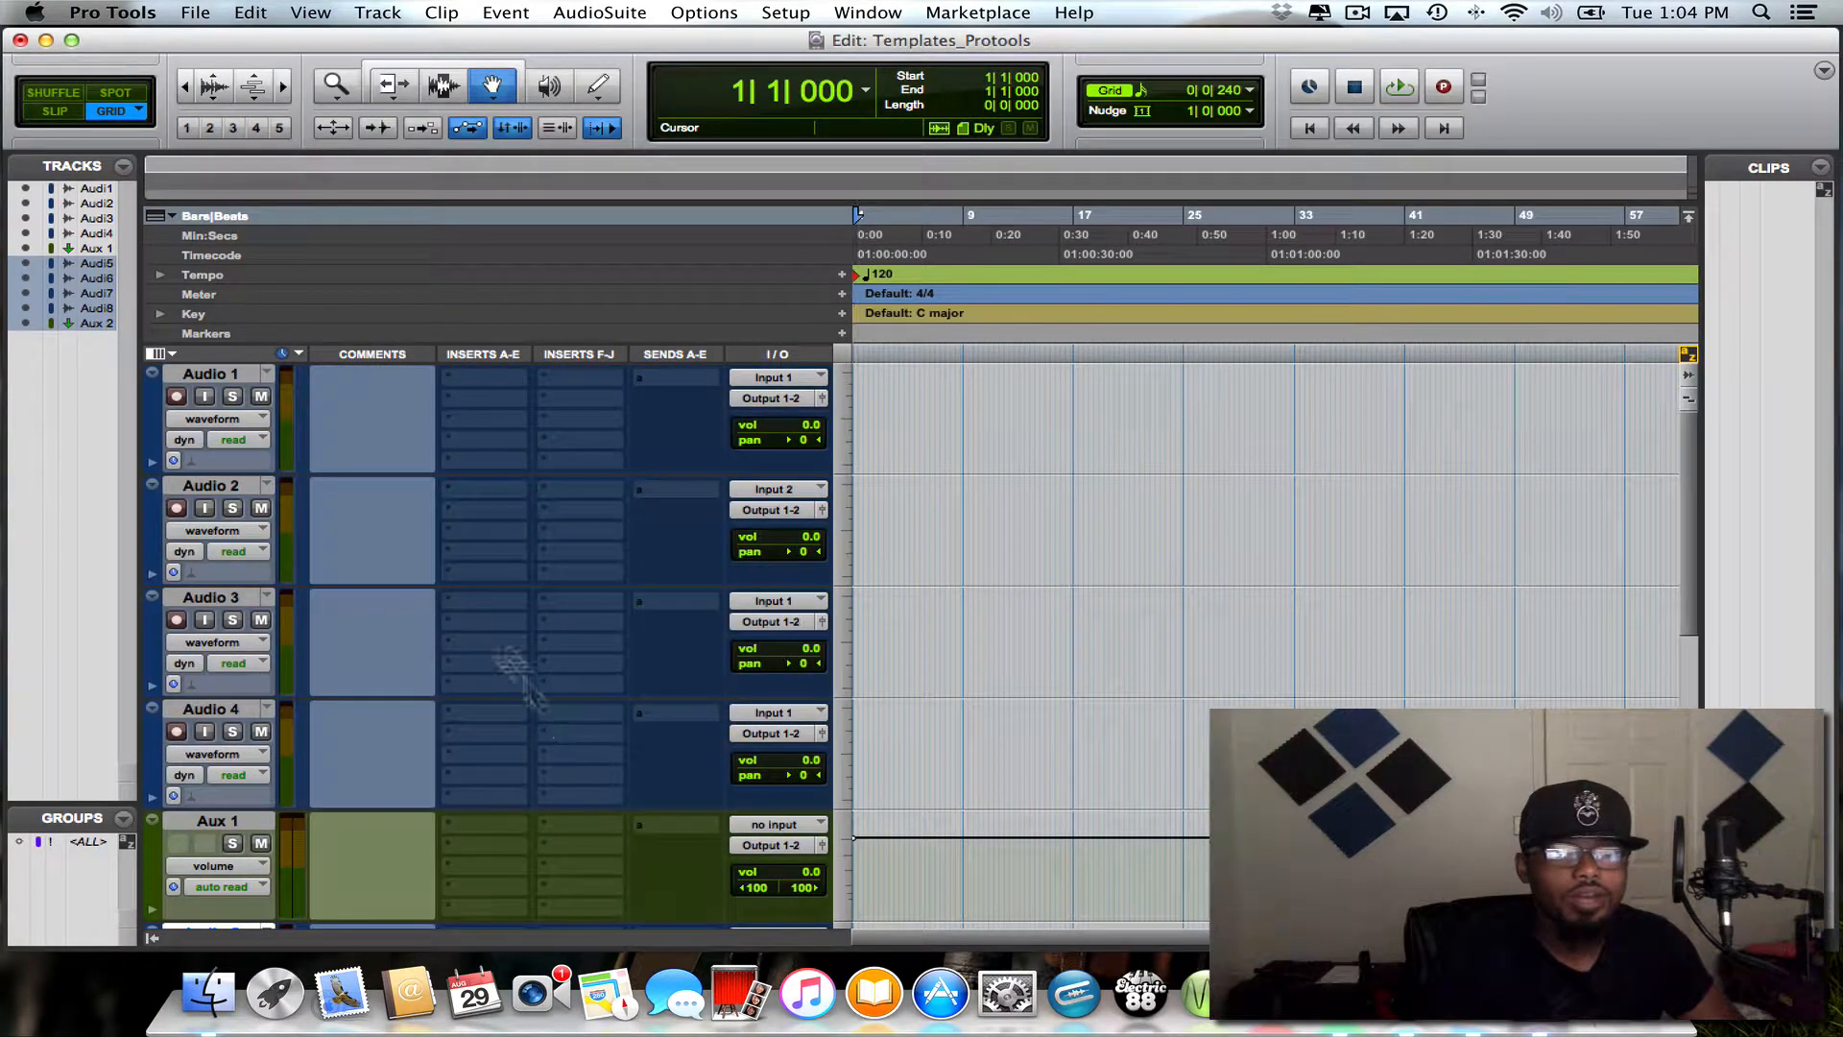
{"action": "scroll", "coordinate": [187, 480], "scroll_direction": "down", "scroll_amount": 5}
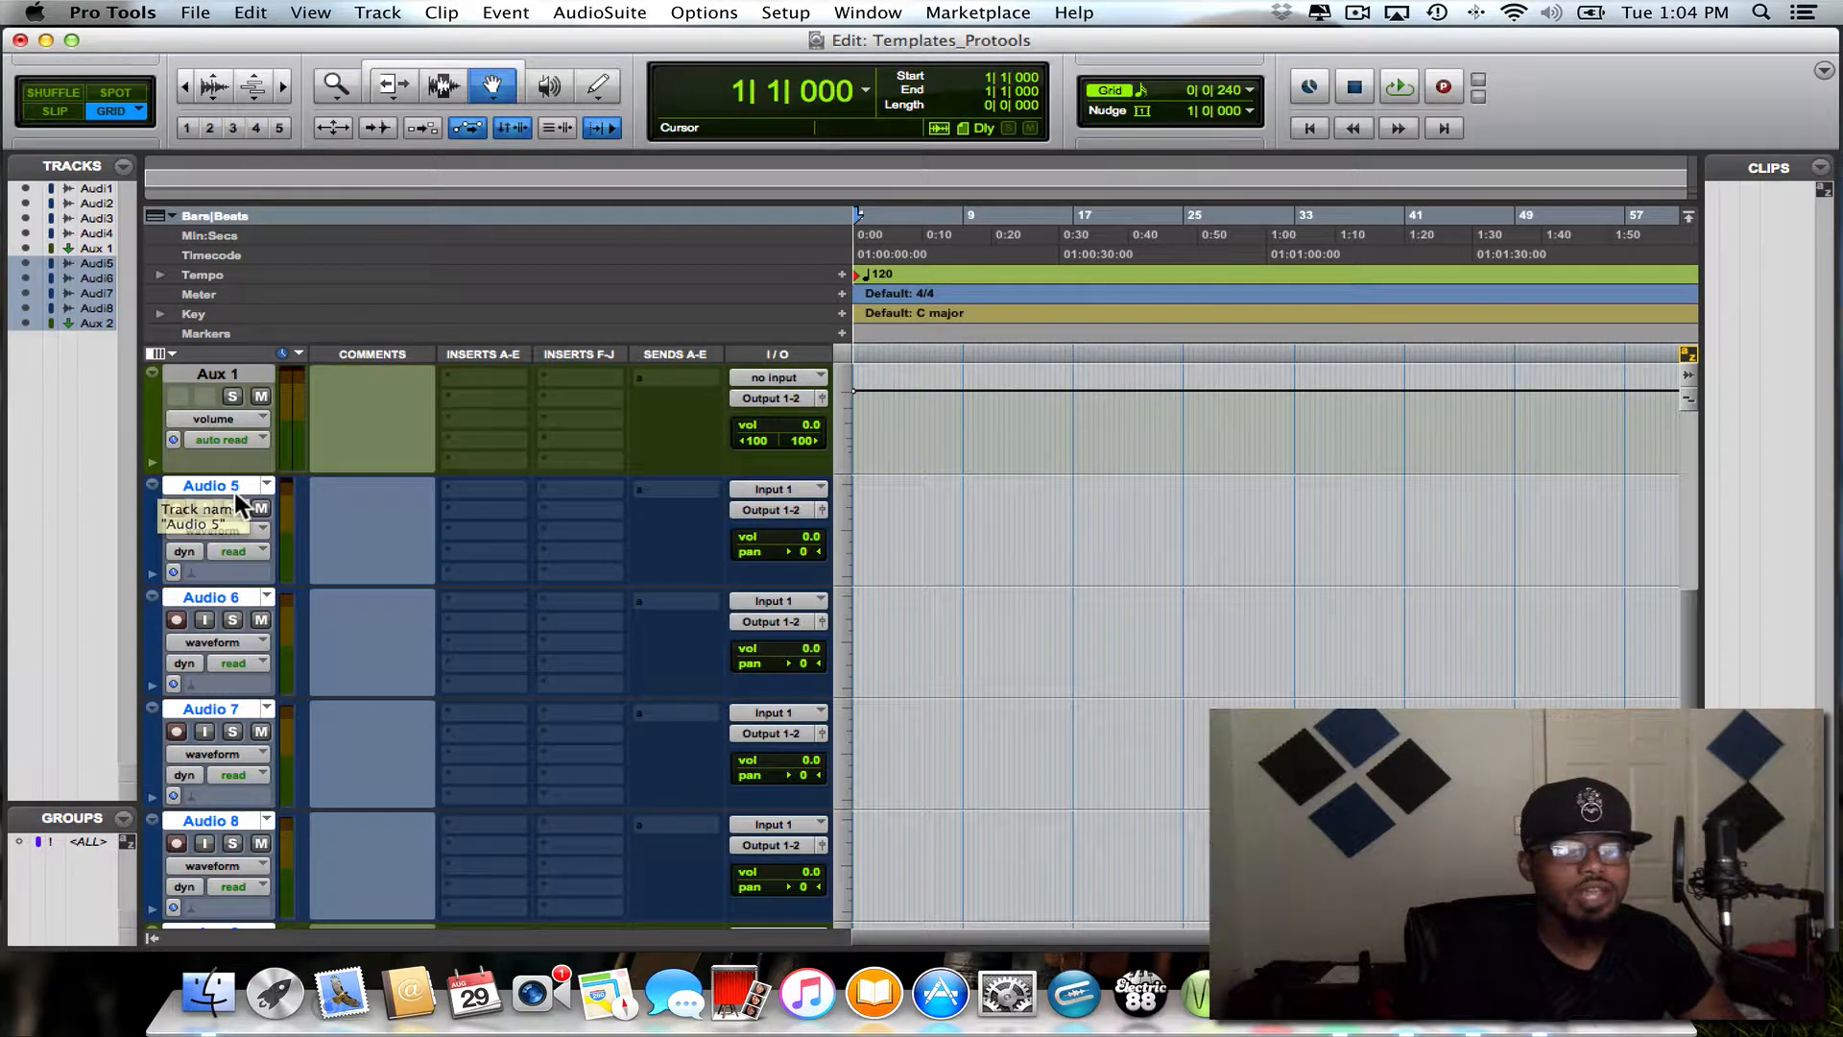
{"action": "scroll", "coordinate": [235, 491], "scroll_direction": "down", "scroll_amount": 1}
{"action": "scroll", "coordinate": [235, 492], "scroll_direction": "up", "scroll_amount": 1}
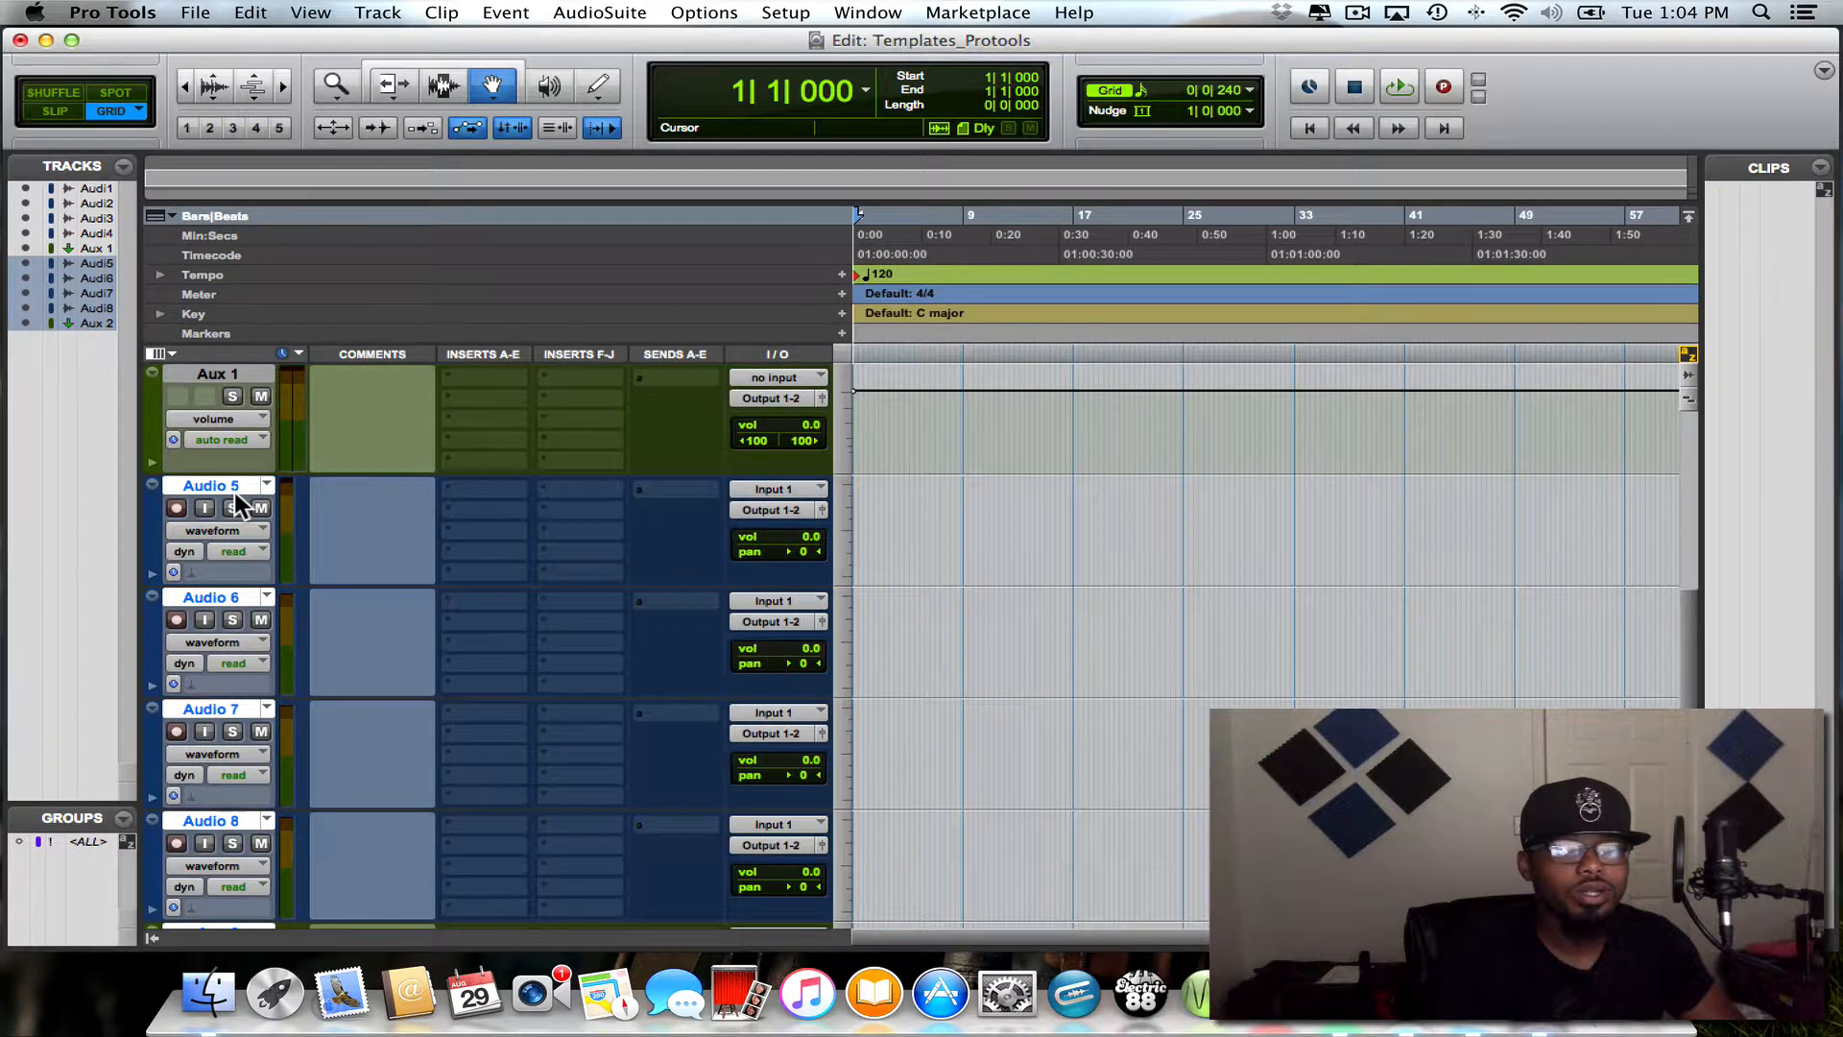
{"action": "scroll", "coordinate": [234, 492], "scroll_direction": "down", "scroll_amount": 1}
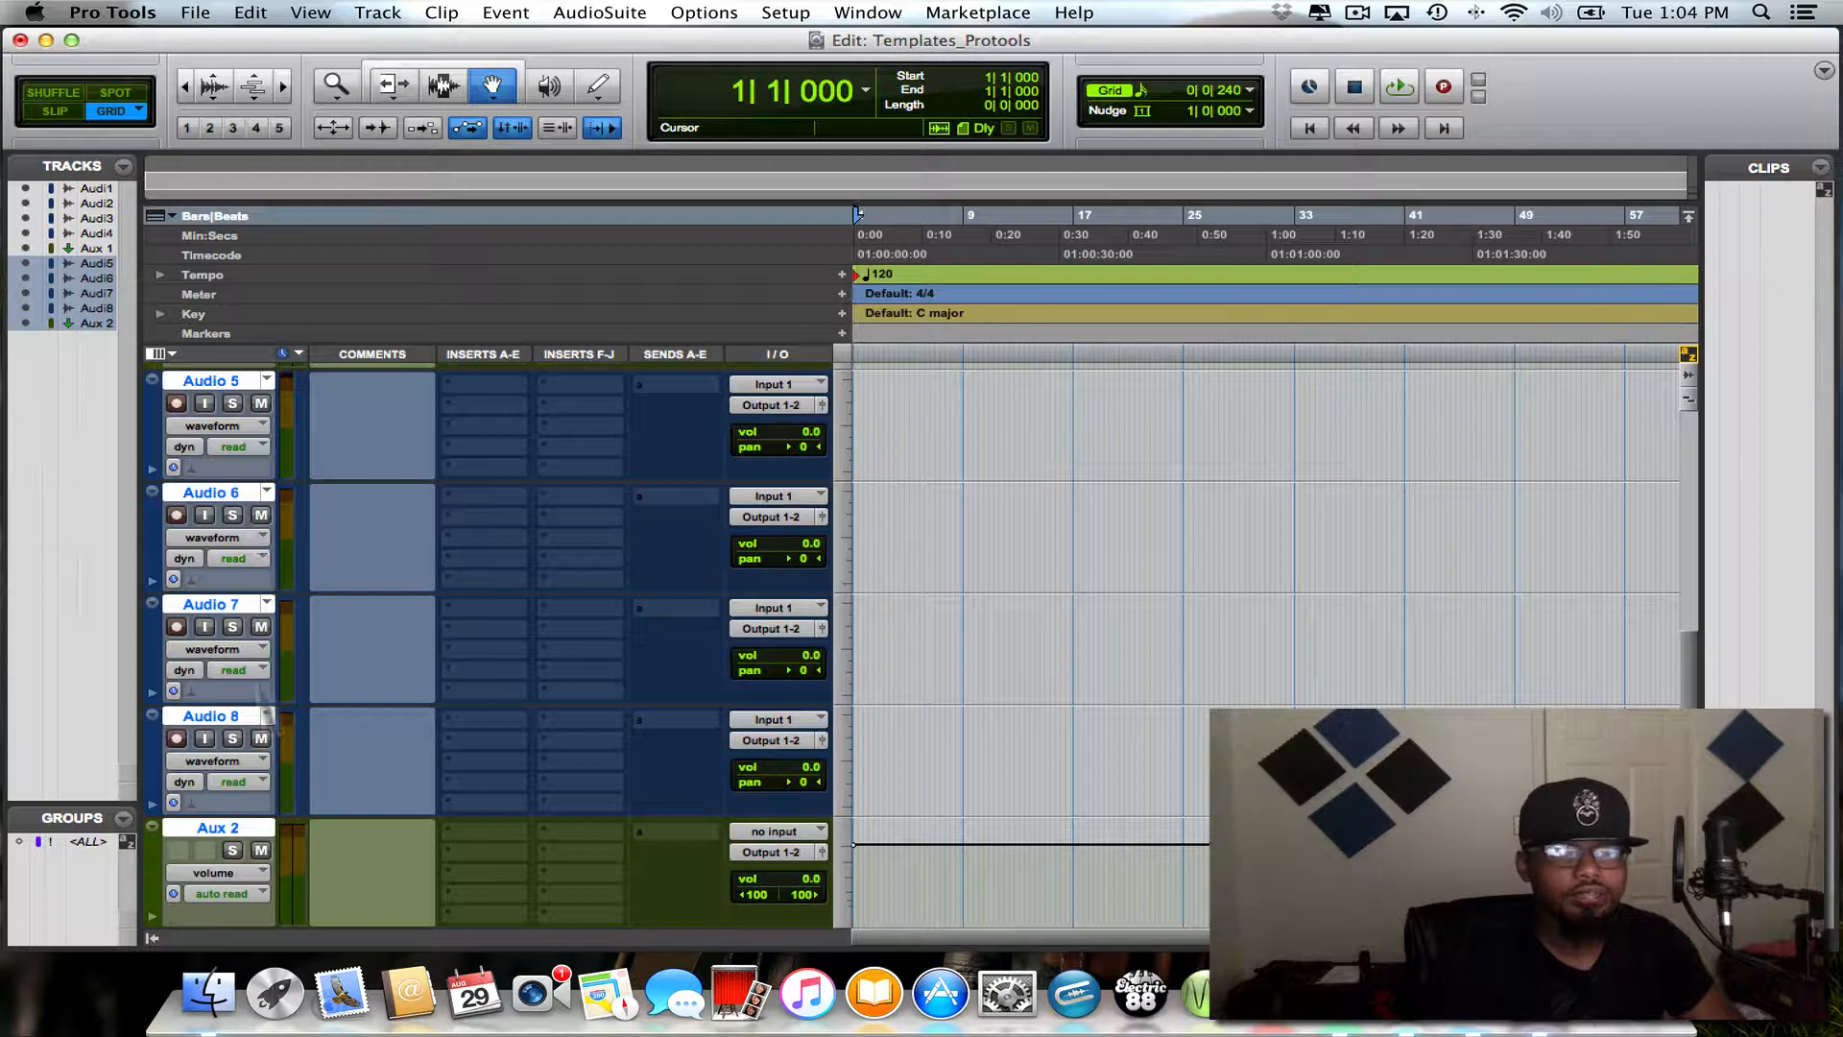
{"action": "key", "text": "alt"}
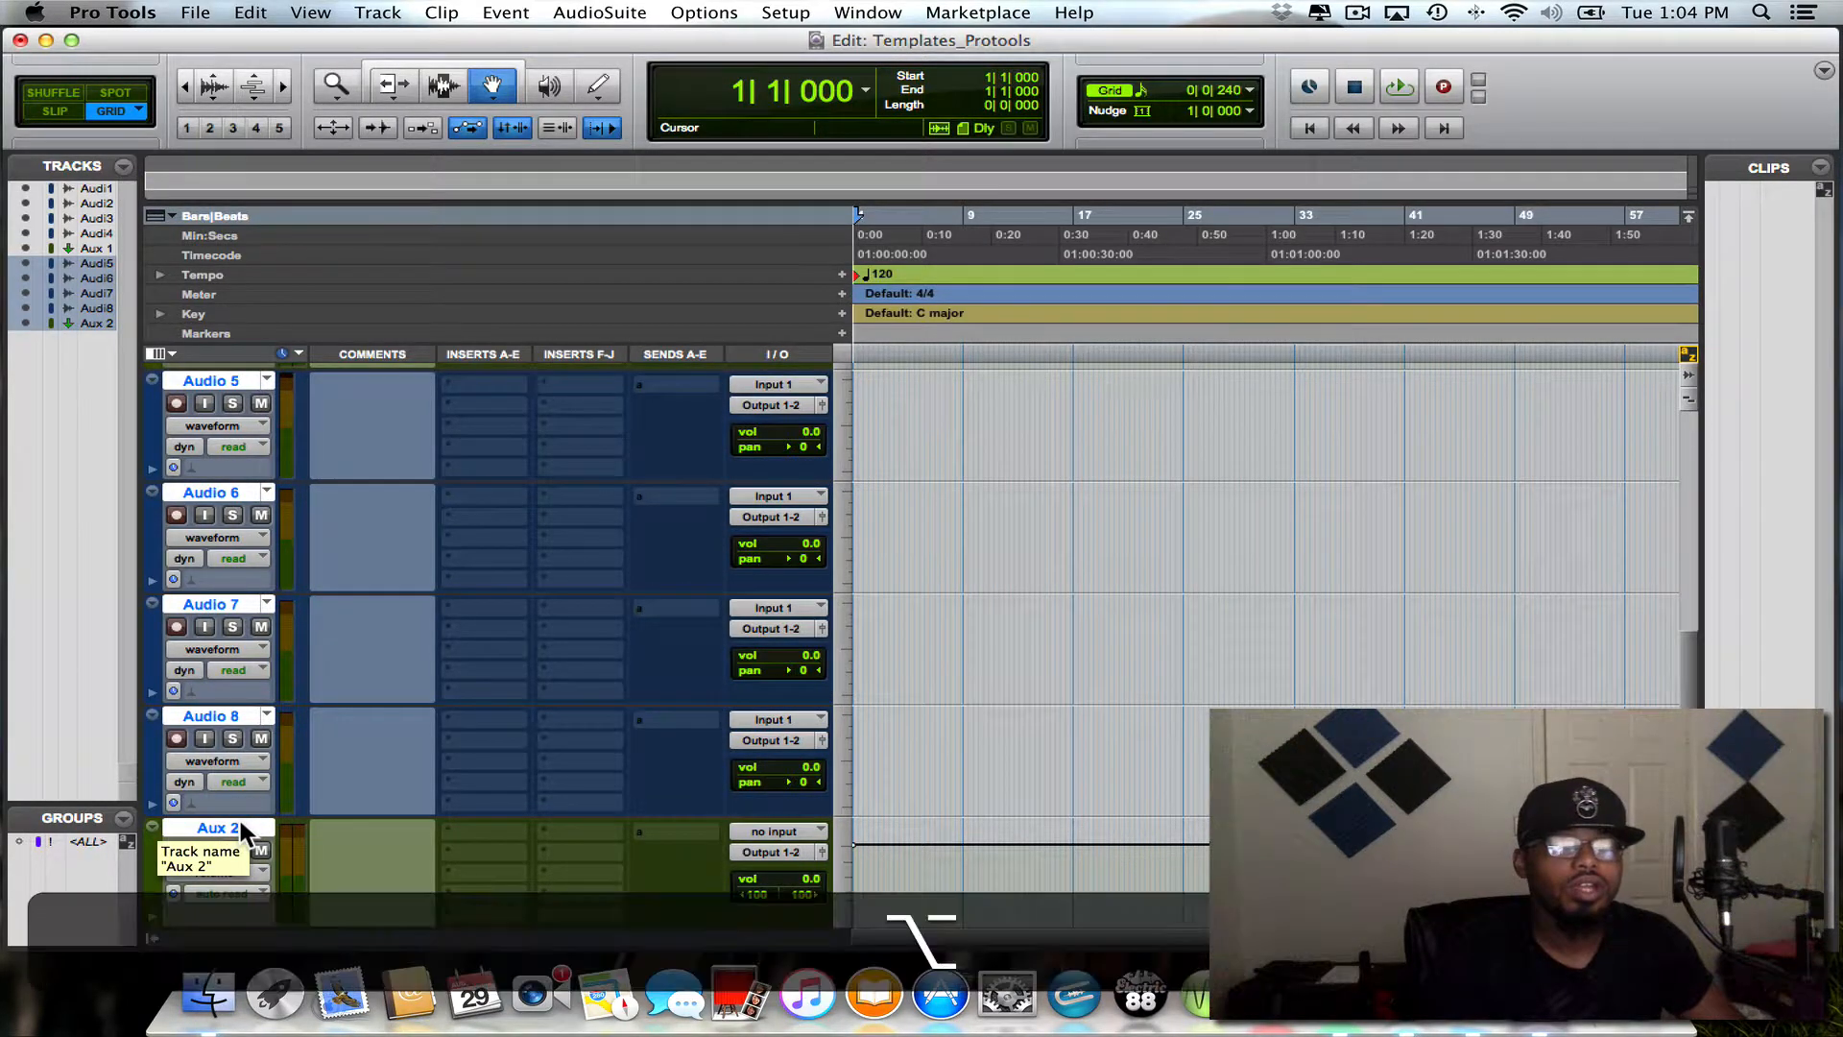
{"action": "left_click", "coordinate": [240, 820], "text": "alt"}
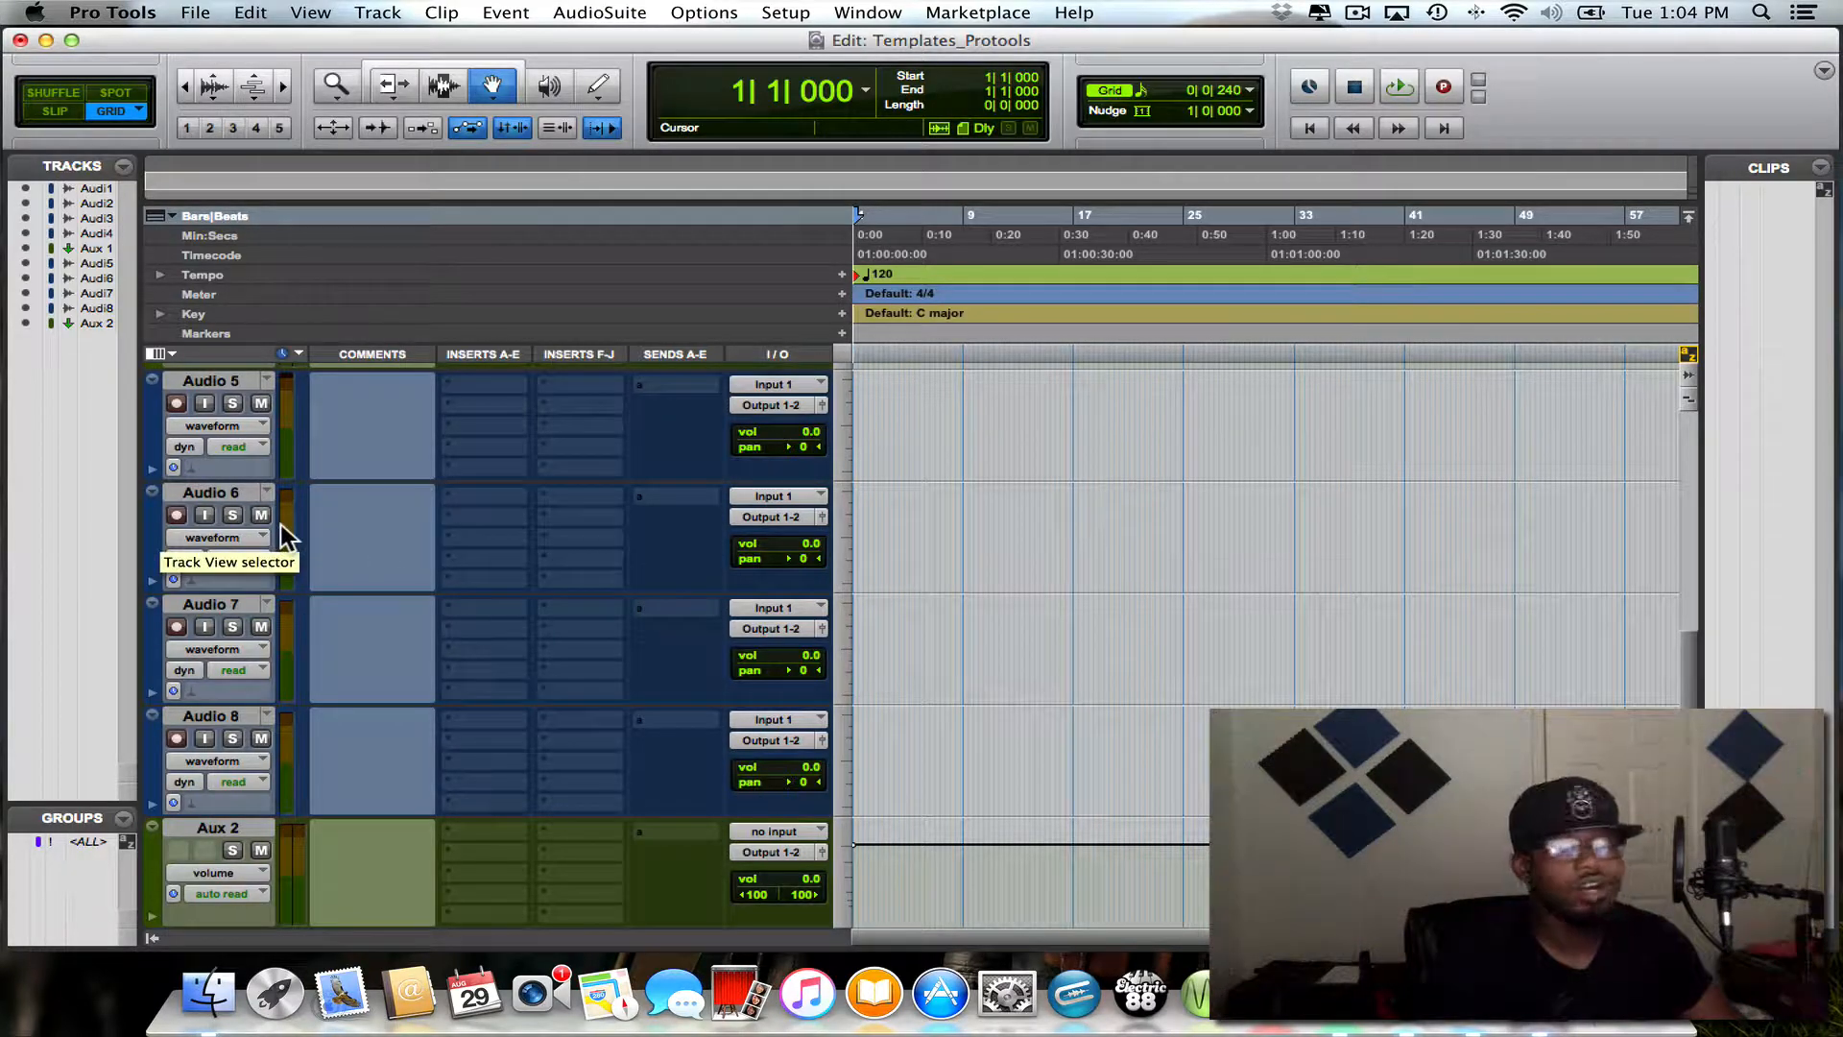
{"action": "scroll", "coordinate": [281, 524], "scroll_direction": "up", "scroll_amount": 3}
{"action": "scroll", "coordinate": [280, 524], "scroll_direction": "down", "scroll_amount": 2}
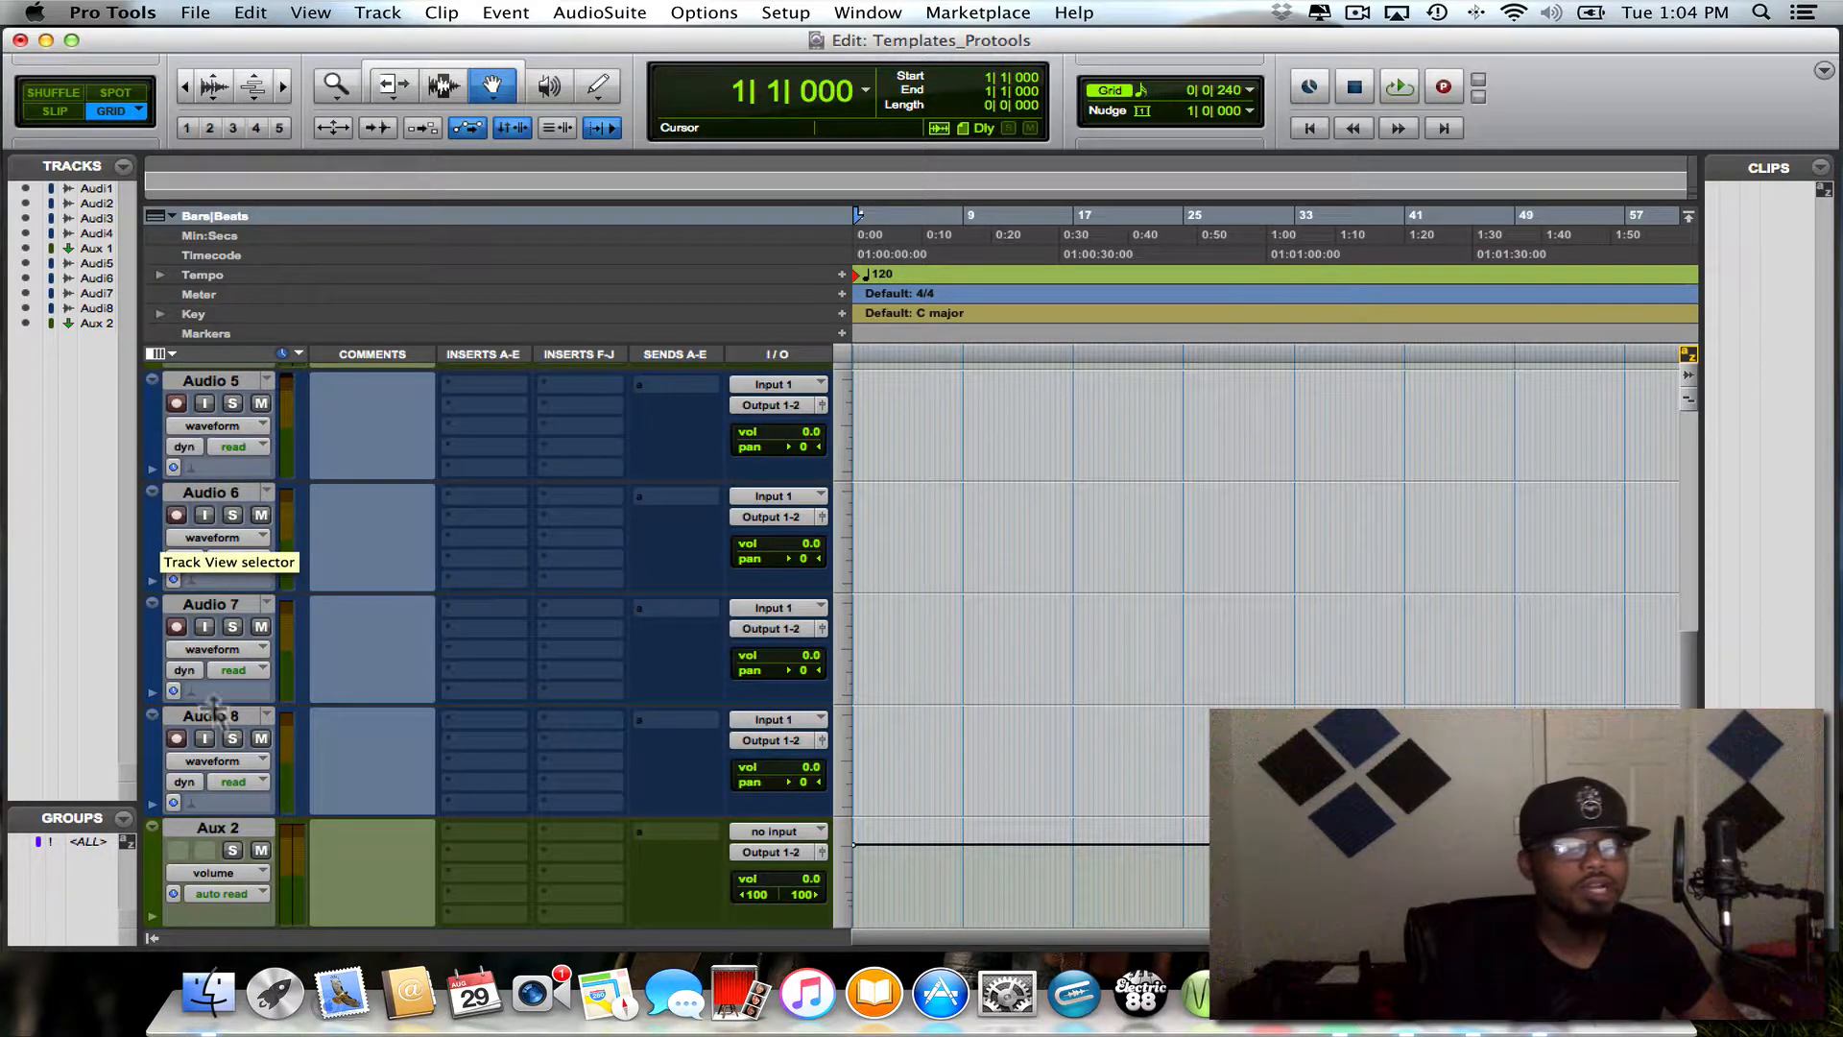
{"action": "left_click", "coordinate": [204, 822]}
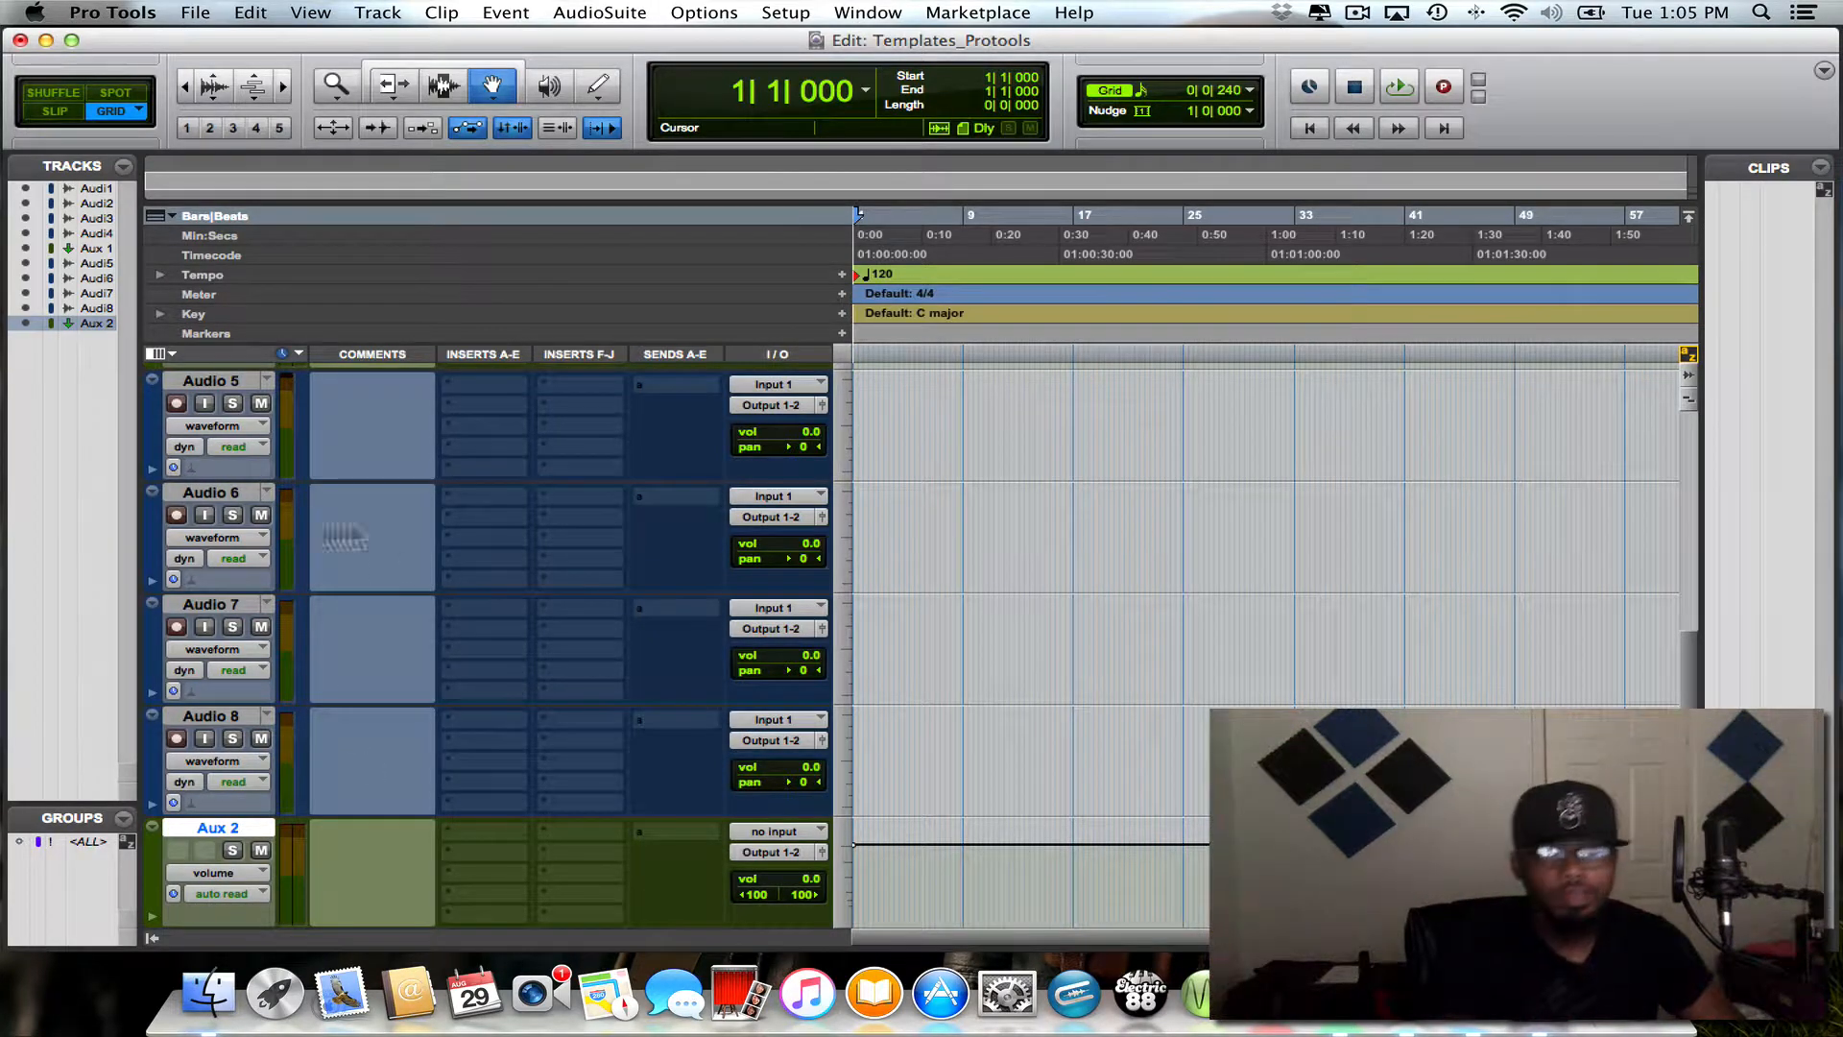
- Create one stereo Master Fader track beneath Aux 5
{"action": "scroll", "coordinate": [261, 490], "scroll_direction": "up", "scroll_amount": 5}
{"action": "scroll", "coordinate": [262, 490], "scroll_direction": "down", "scroll_amount": 5}
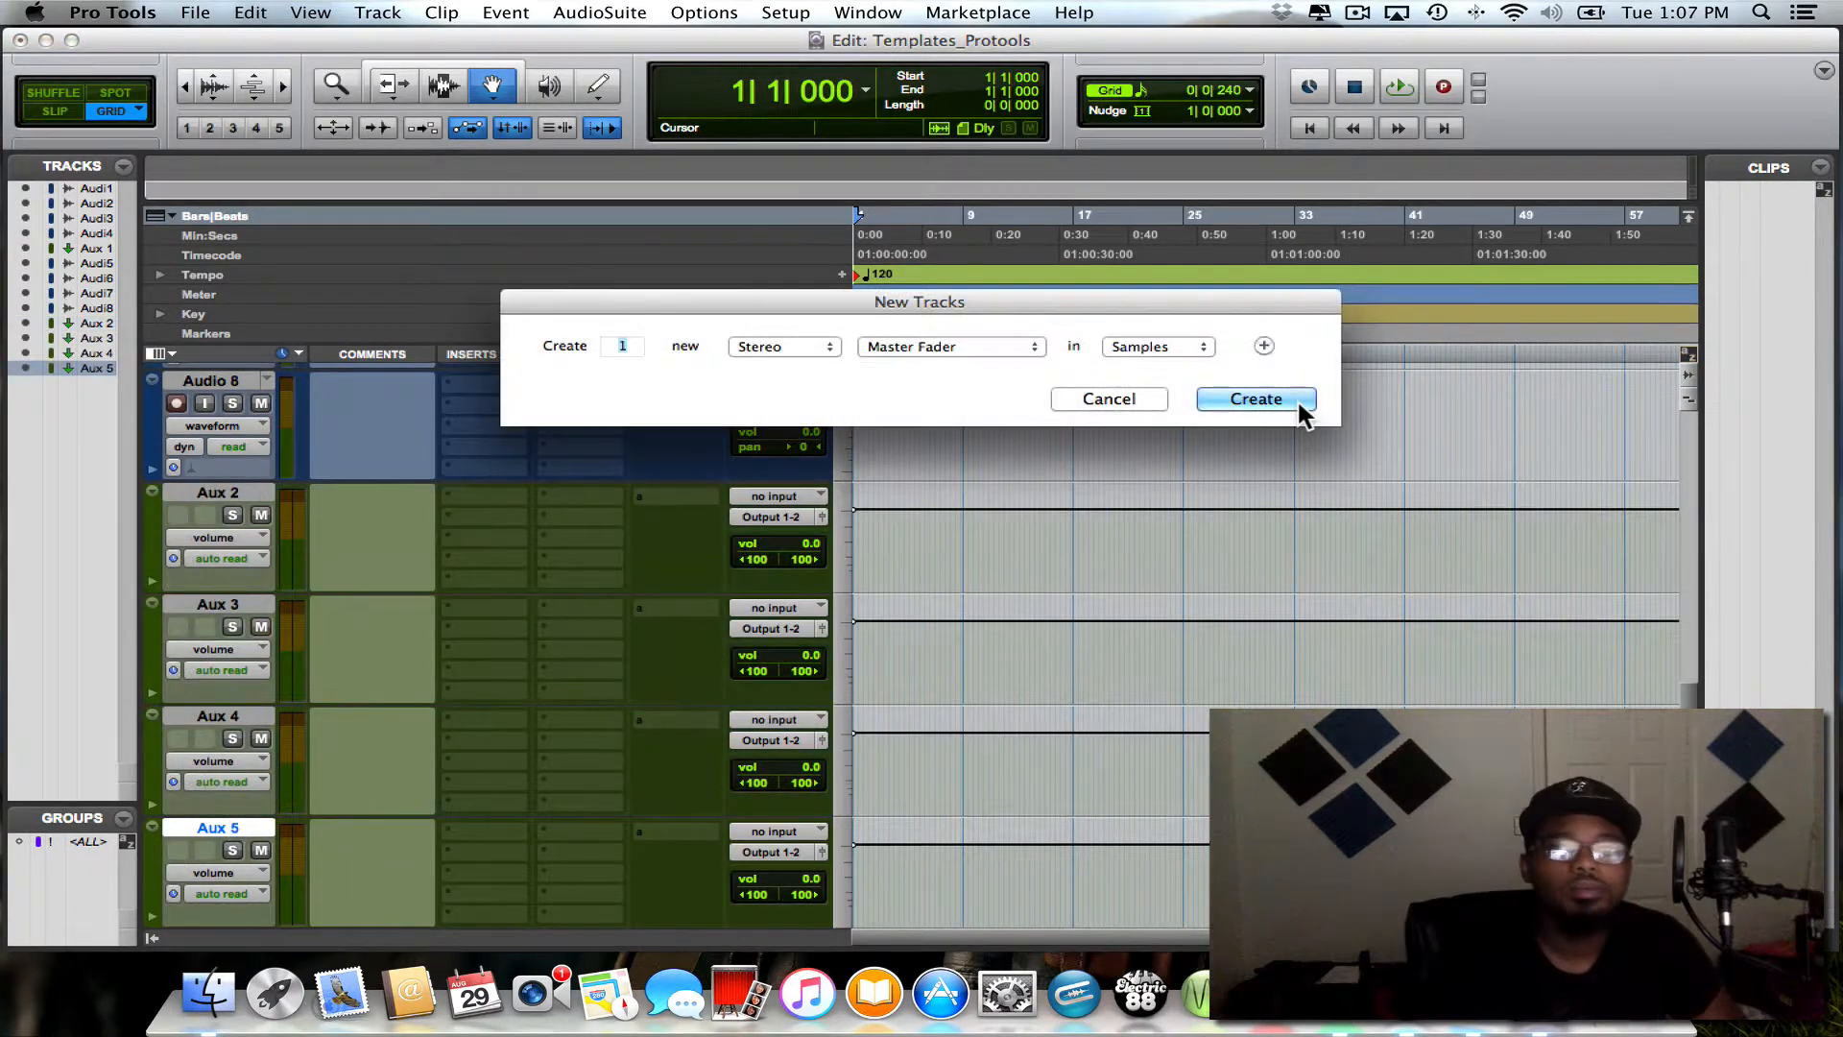
{"action": "left_click", "coordinate": [1298, 397]}
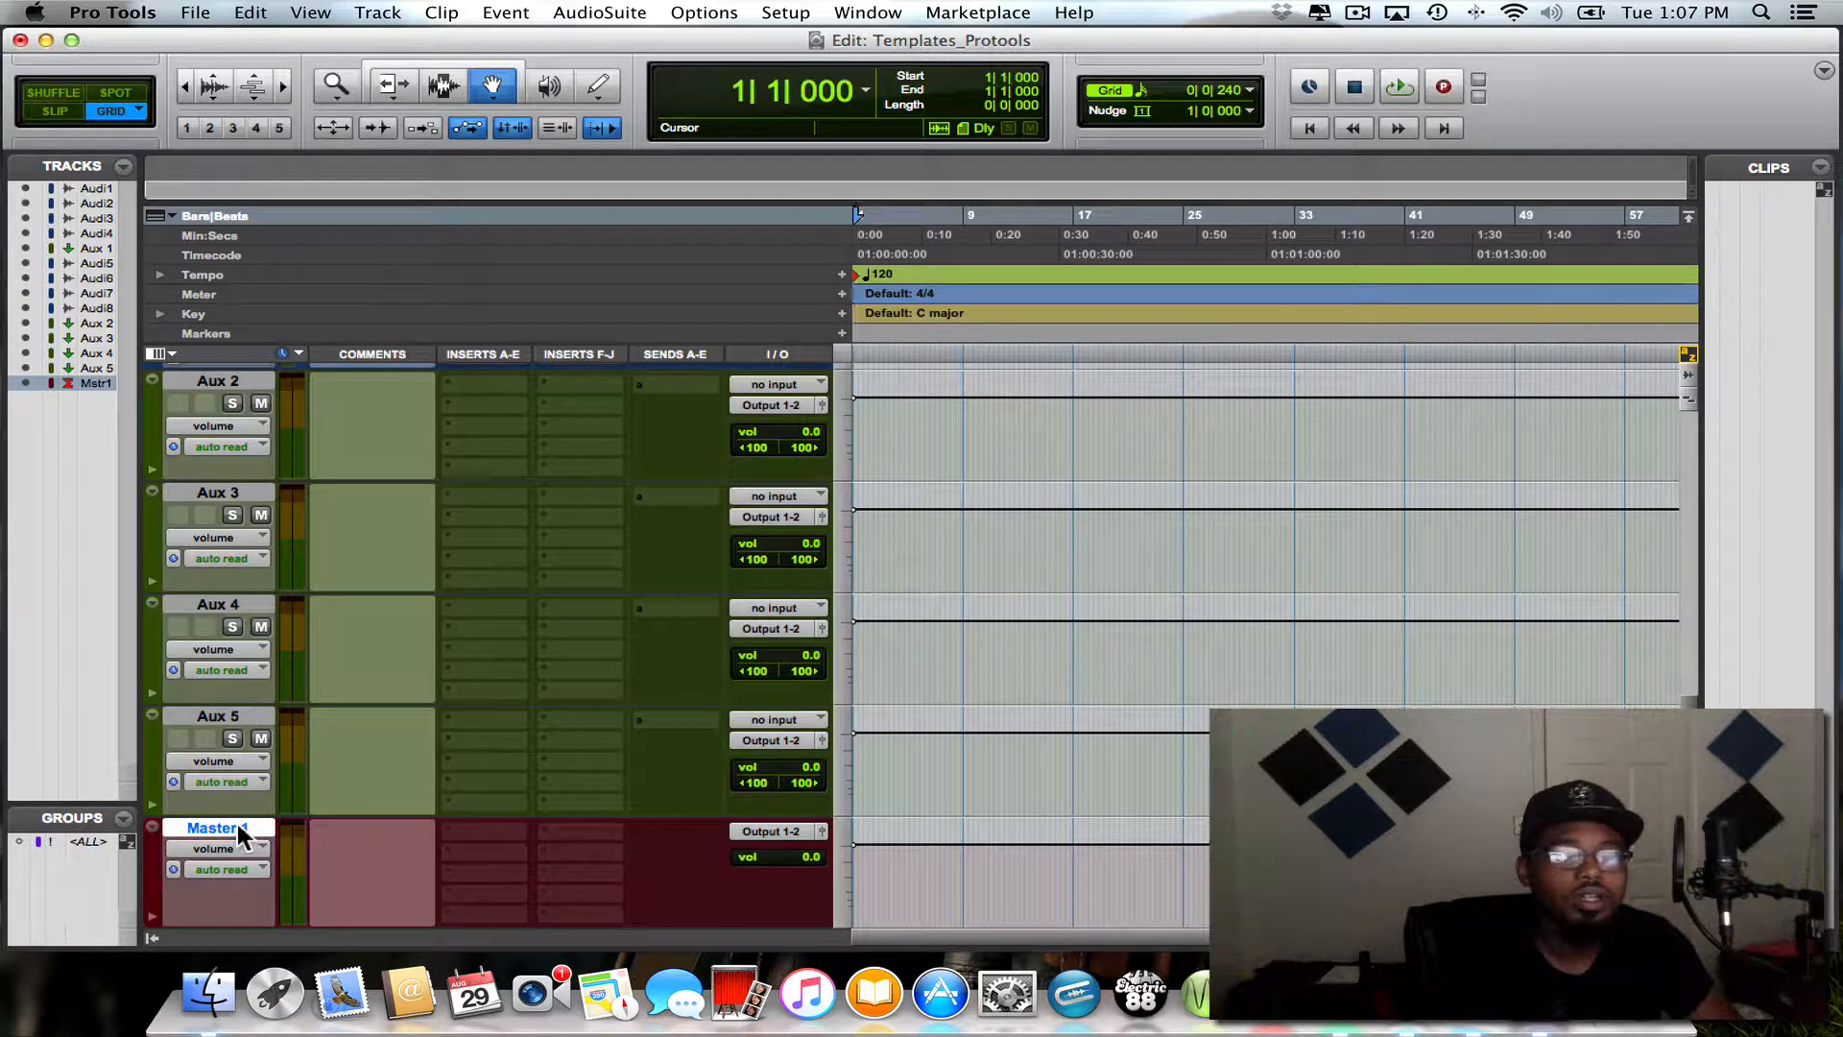
- With Aux 5 selected, insert one new stereo aux input track between it and the master fader
{"action": "left_click", "coordinate": [233, 707]}
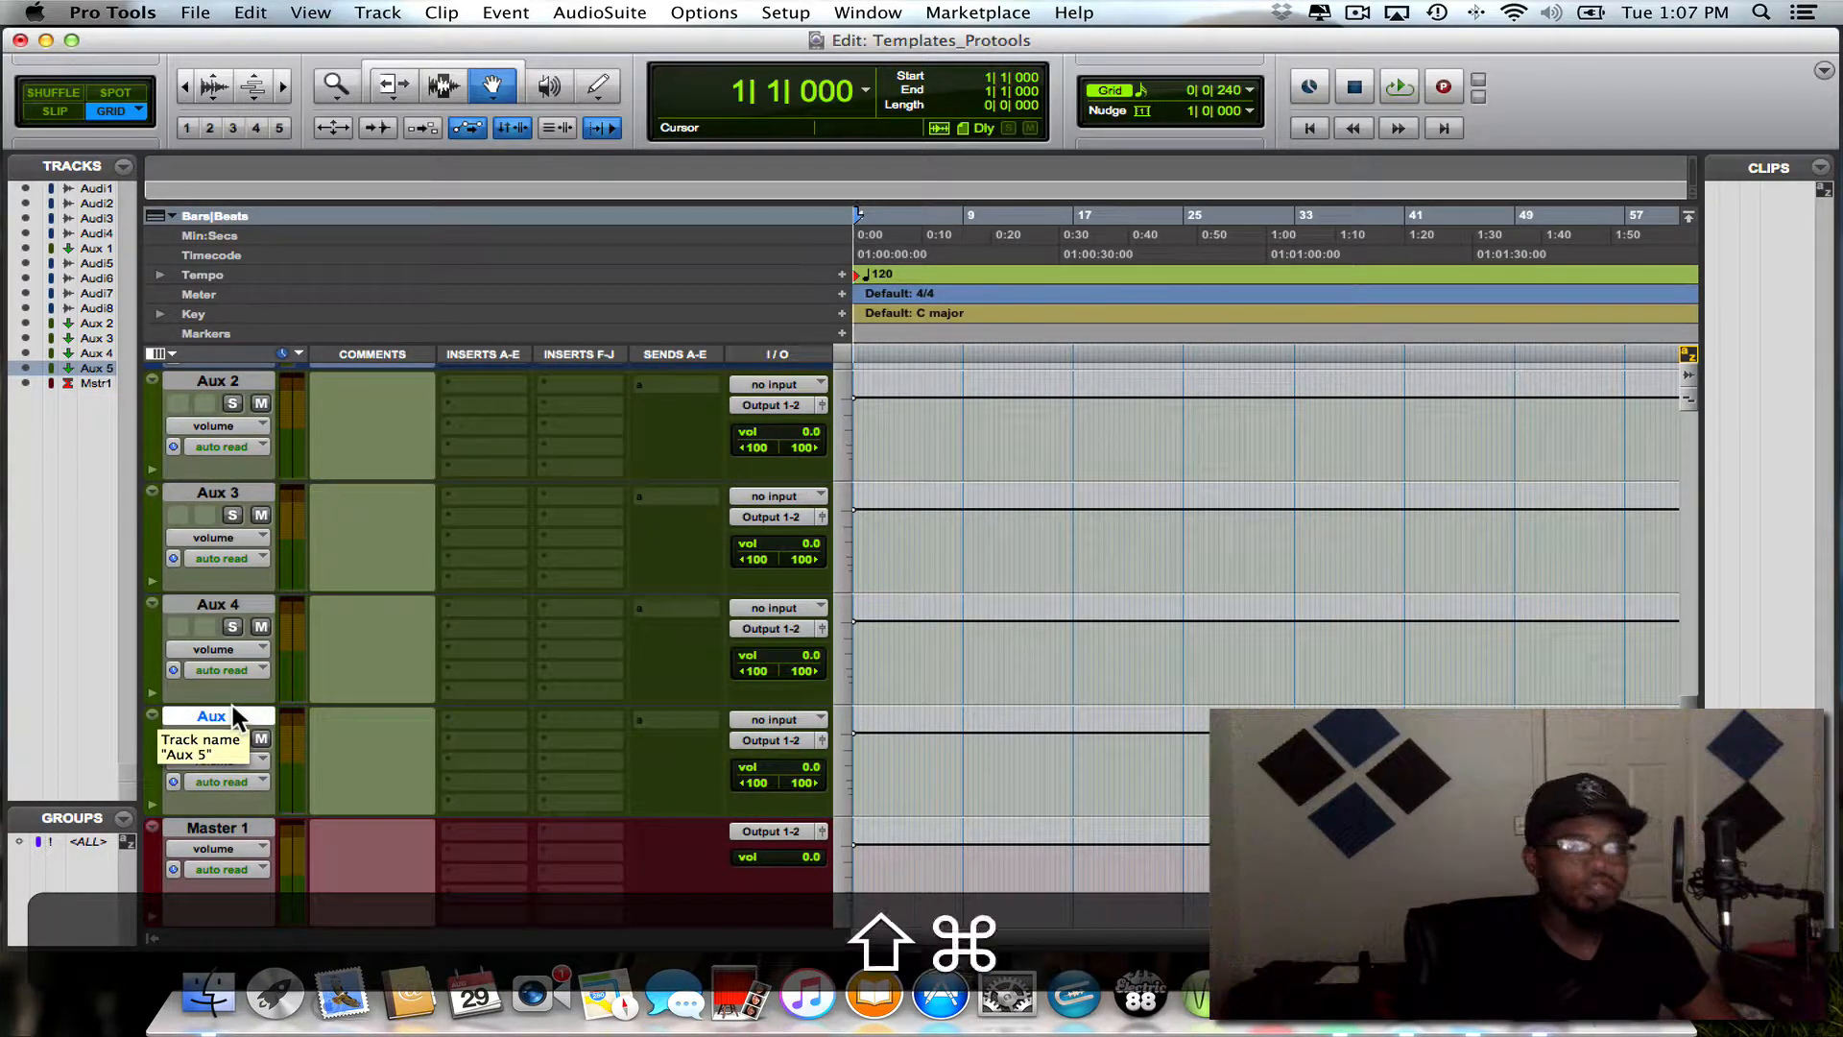
{"action": "key", "text": "shift+super+n"}
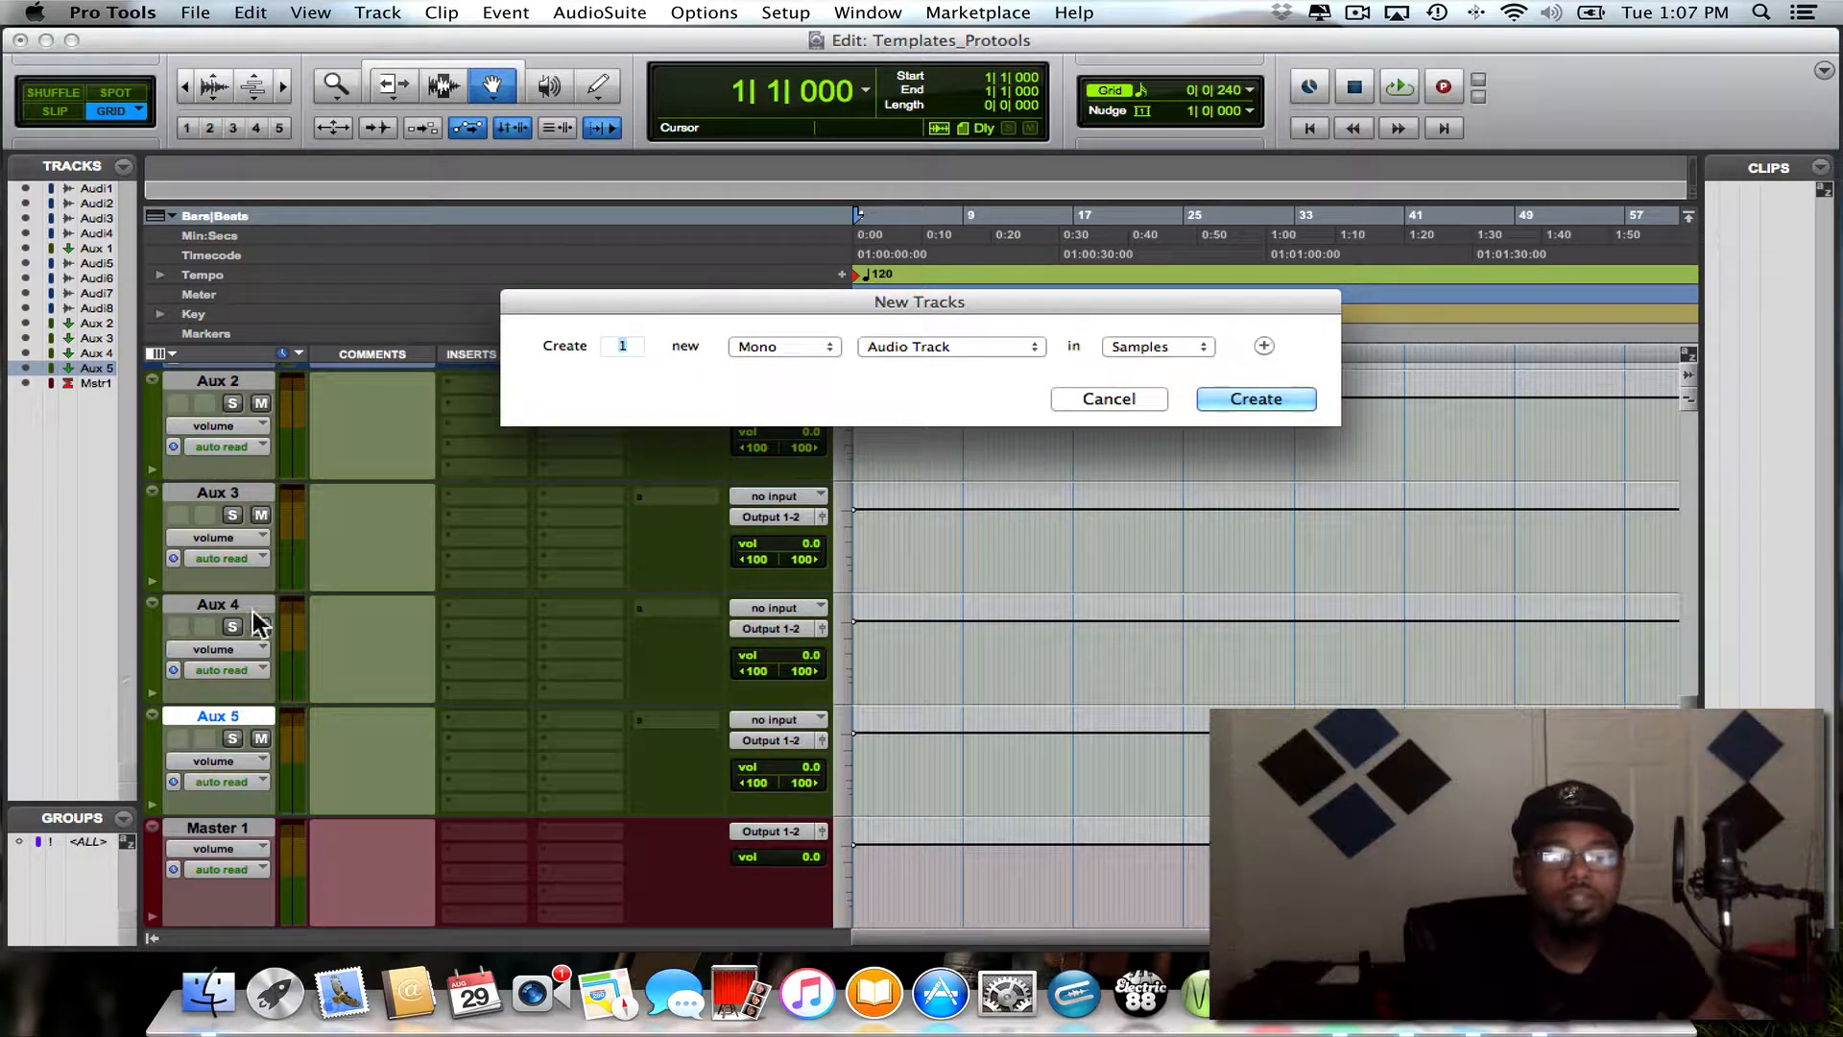
{"action": "left_click", "coordinate": [748, 345]}
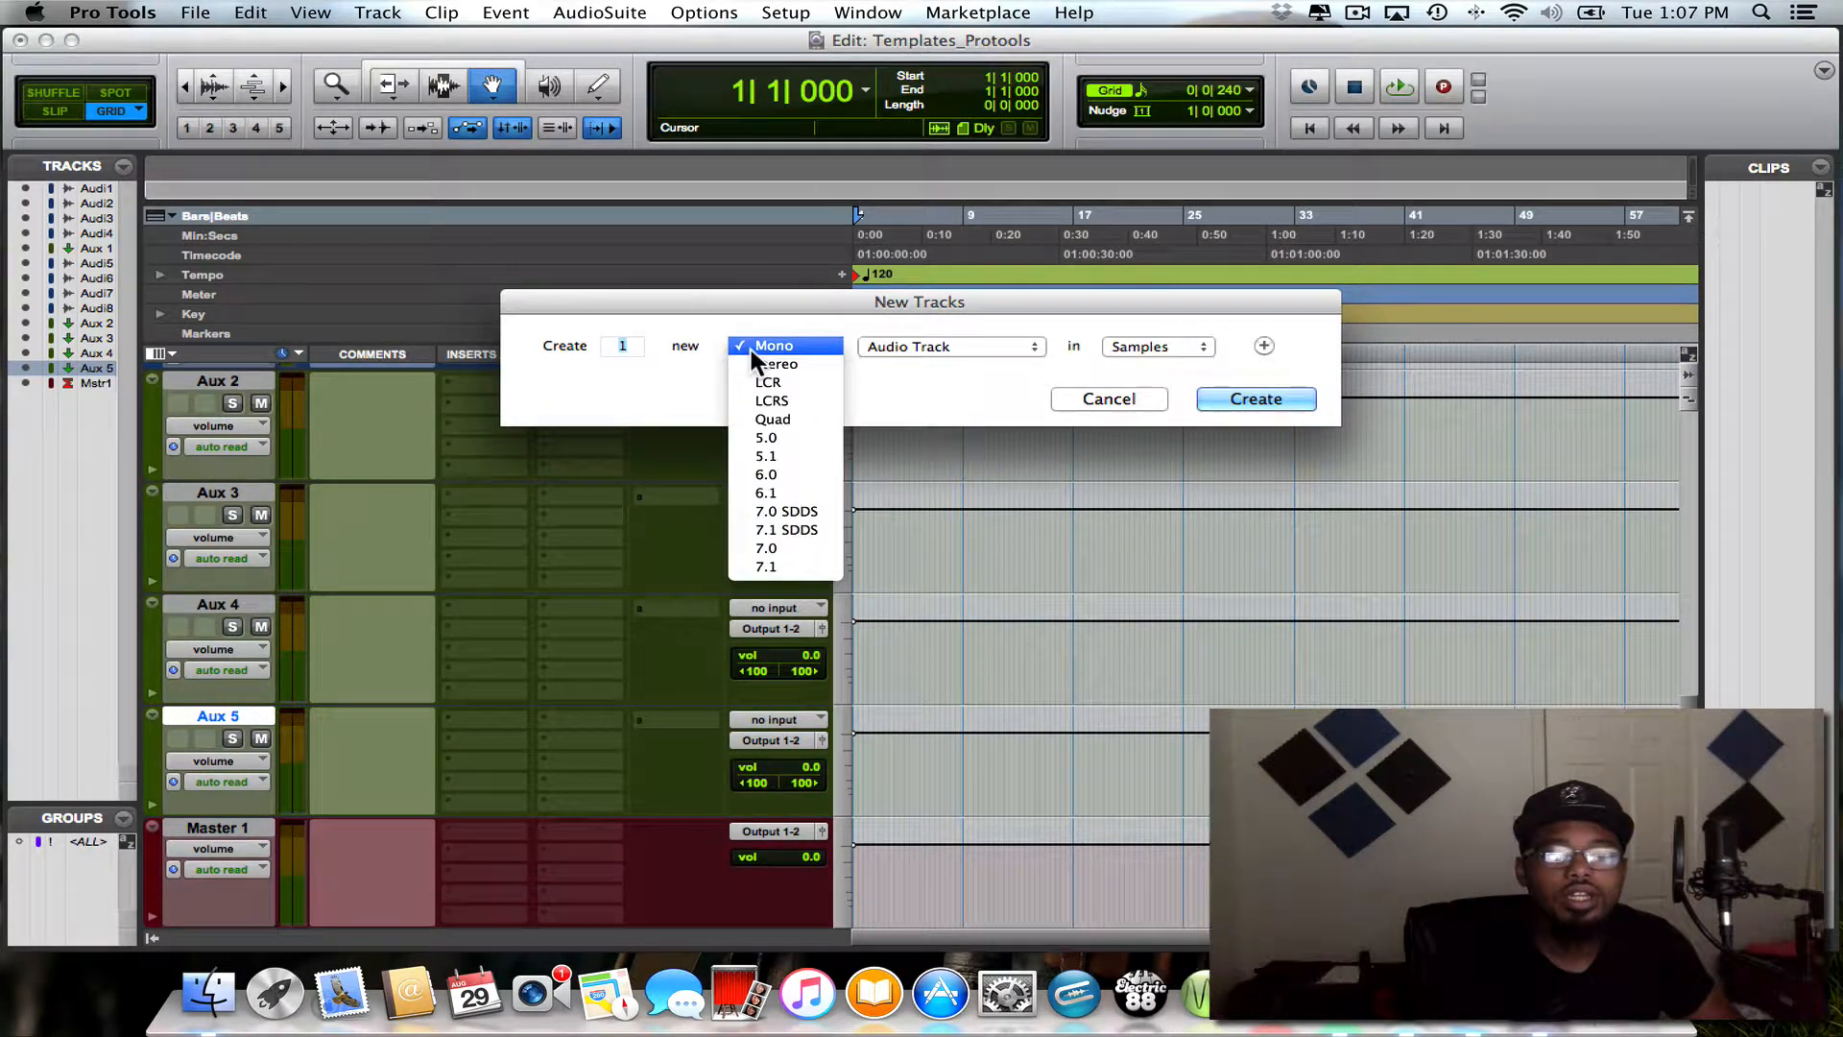
{"action": "left_click", "coordinate": [751, 357]}
{"action": "left_click", "coordinate": [871, 342]}
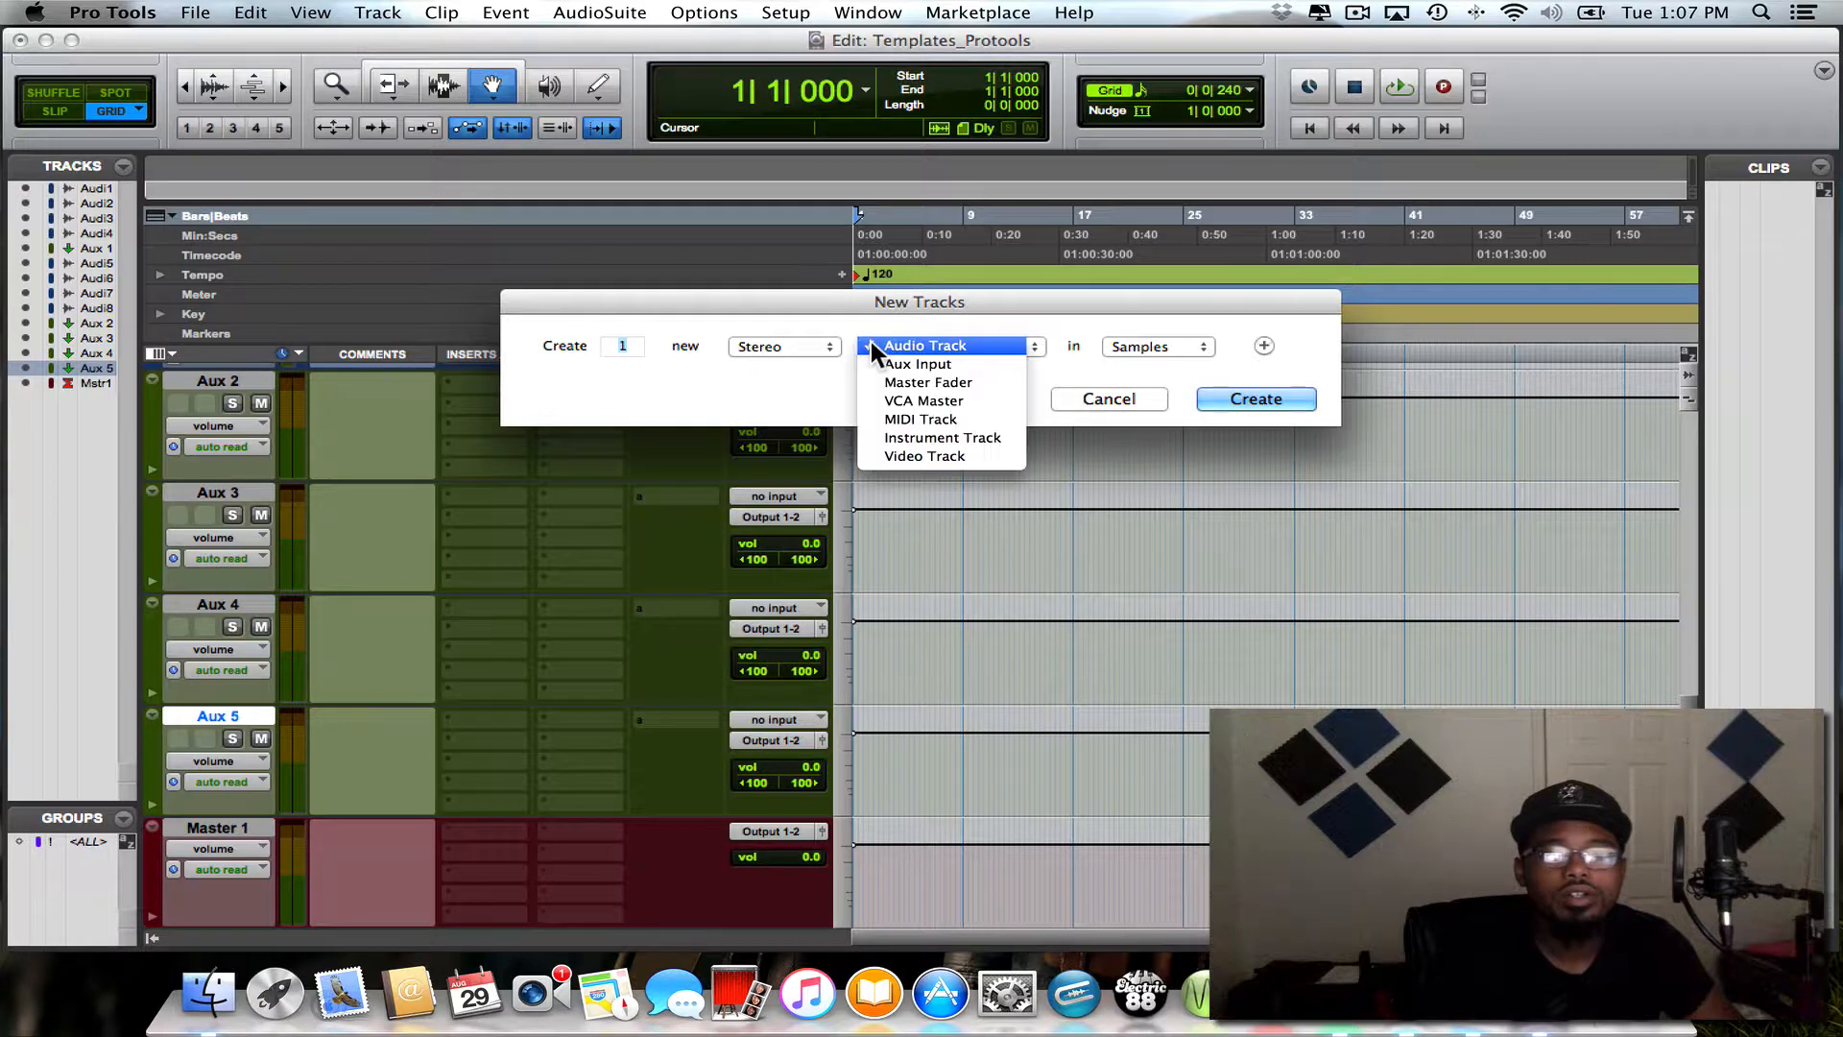
{"action": "left_click", "coordinate": [873, 355]}
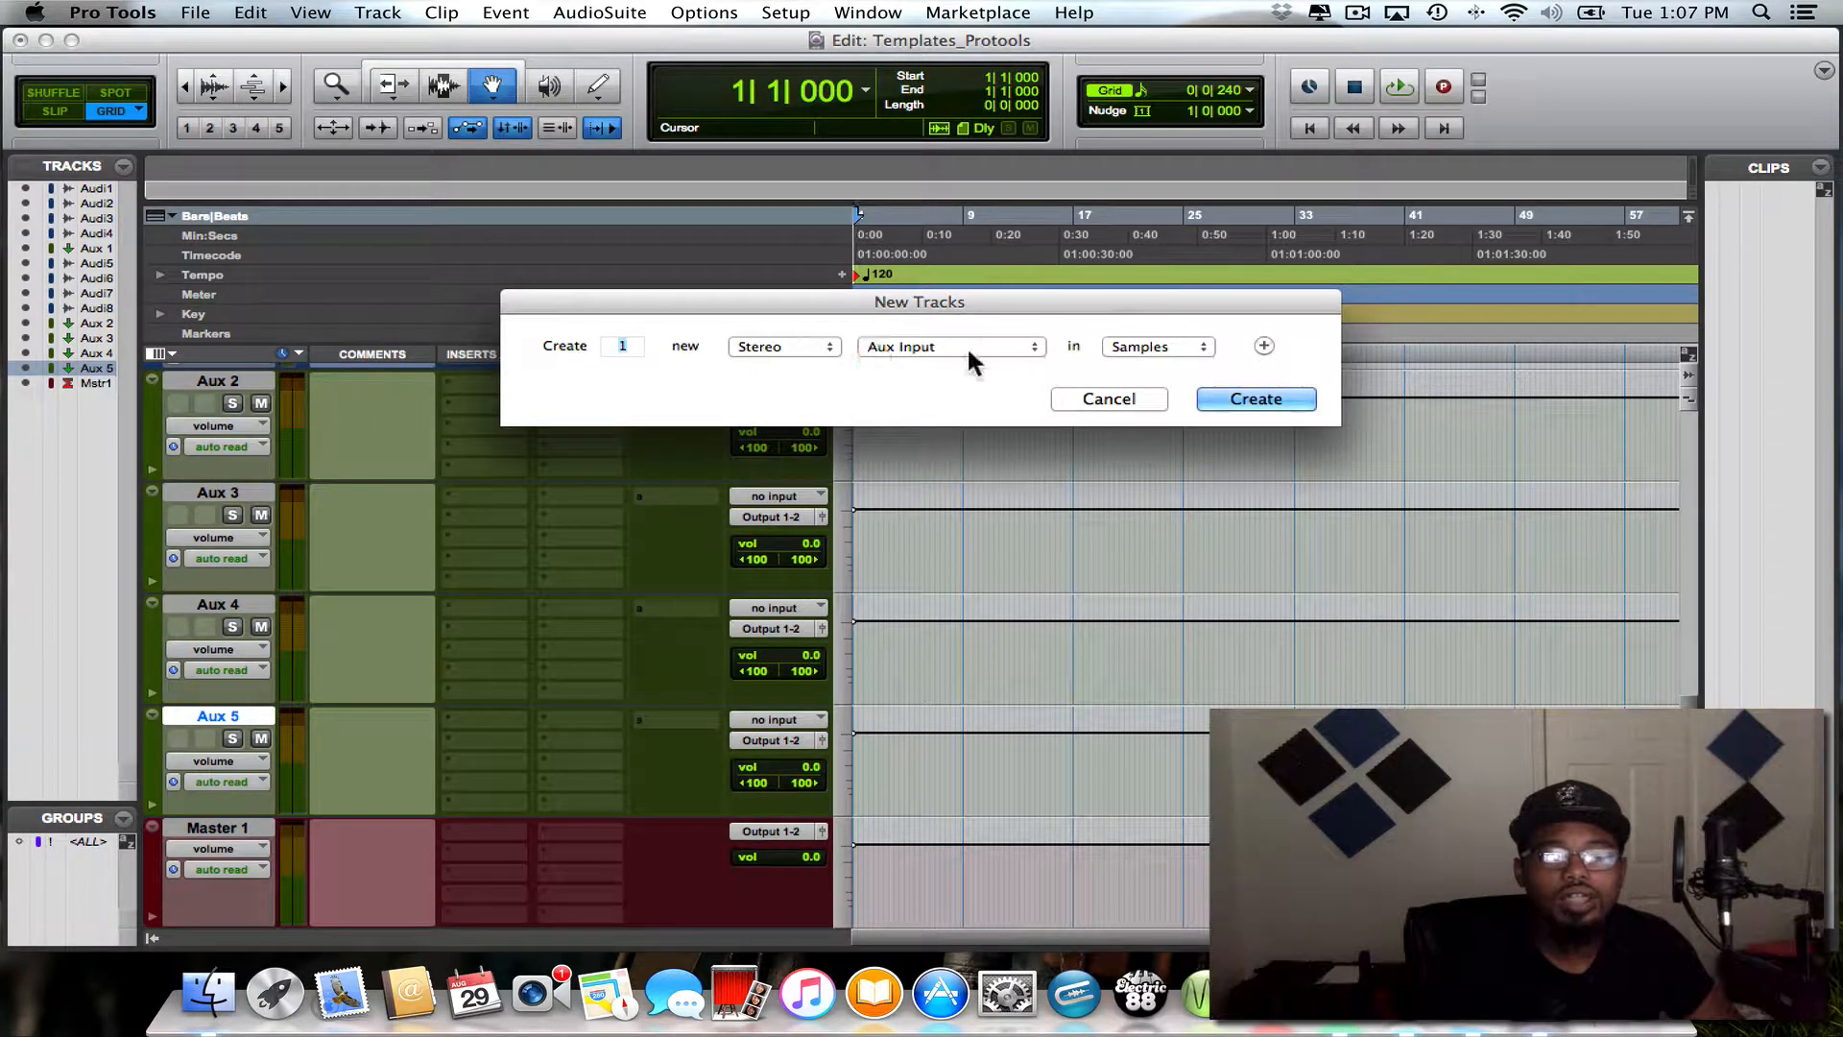
{"action": "left_click", "coordinate": [1242, 391]}
{"action": "scroll", "coordinate": [1143, 444], "scroll_direction": "down", "scroll_amount": 2}
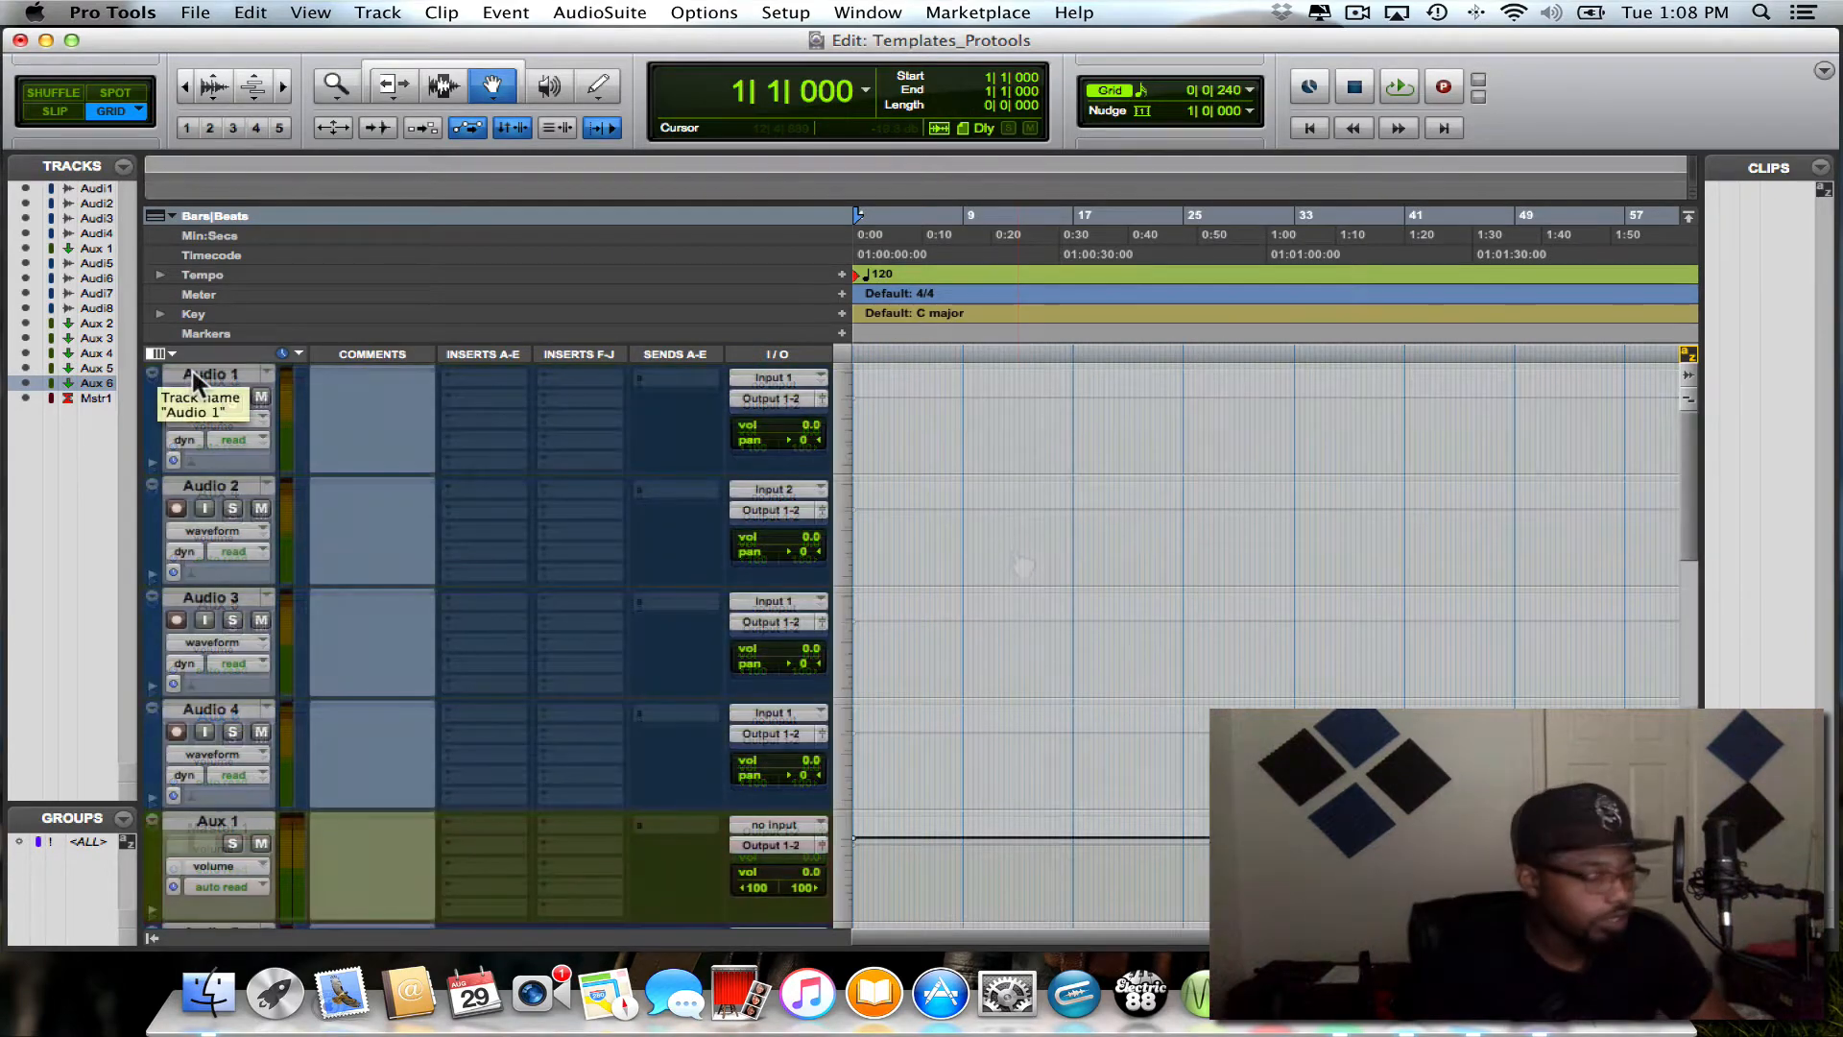
{"action": "key", "text": "alt"}
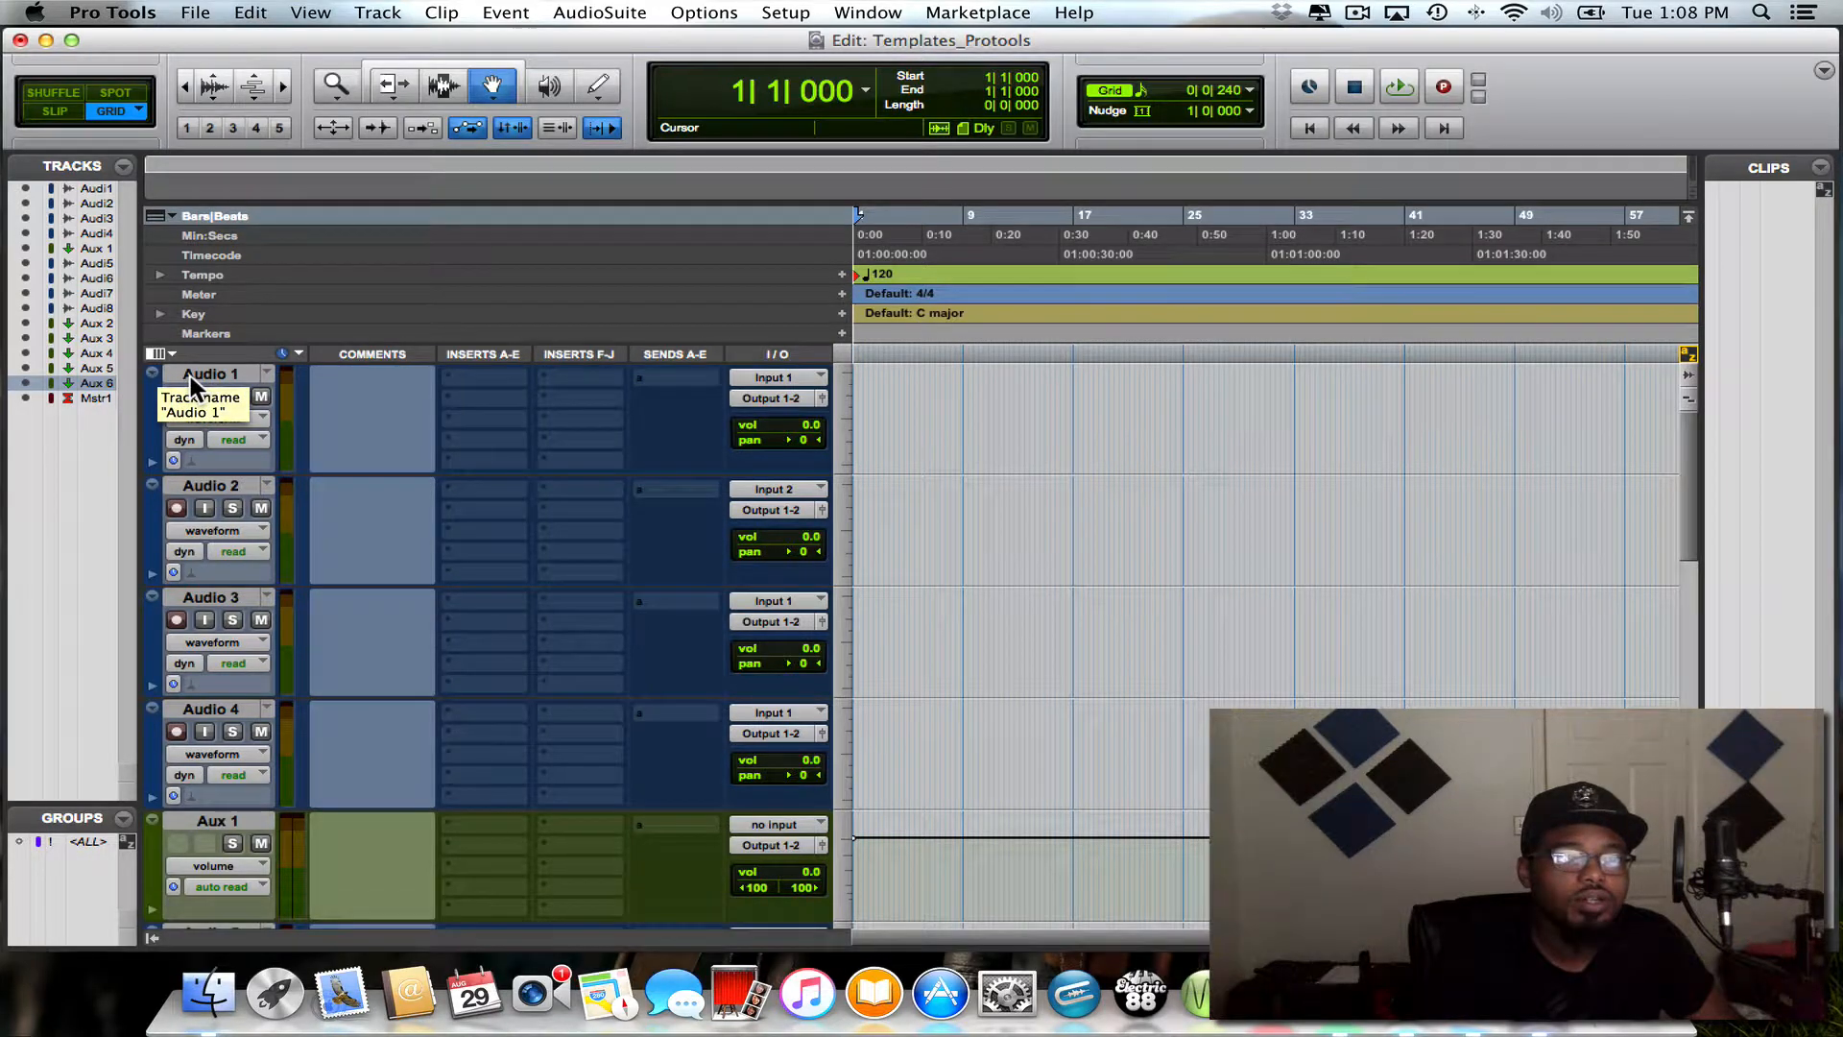
- Color the tracks Audio 1 through Audio 4 bright orange using the color palette, and deselect all tracks
{"action": "left_click", "coordinate": [190, 376], "text": "shift"}
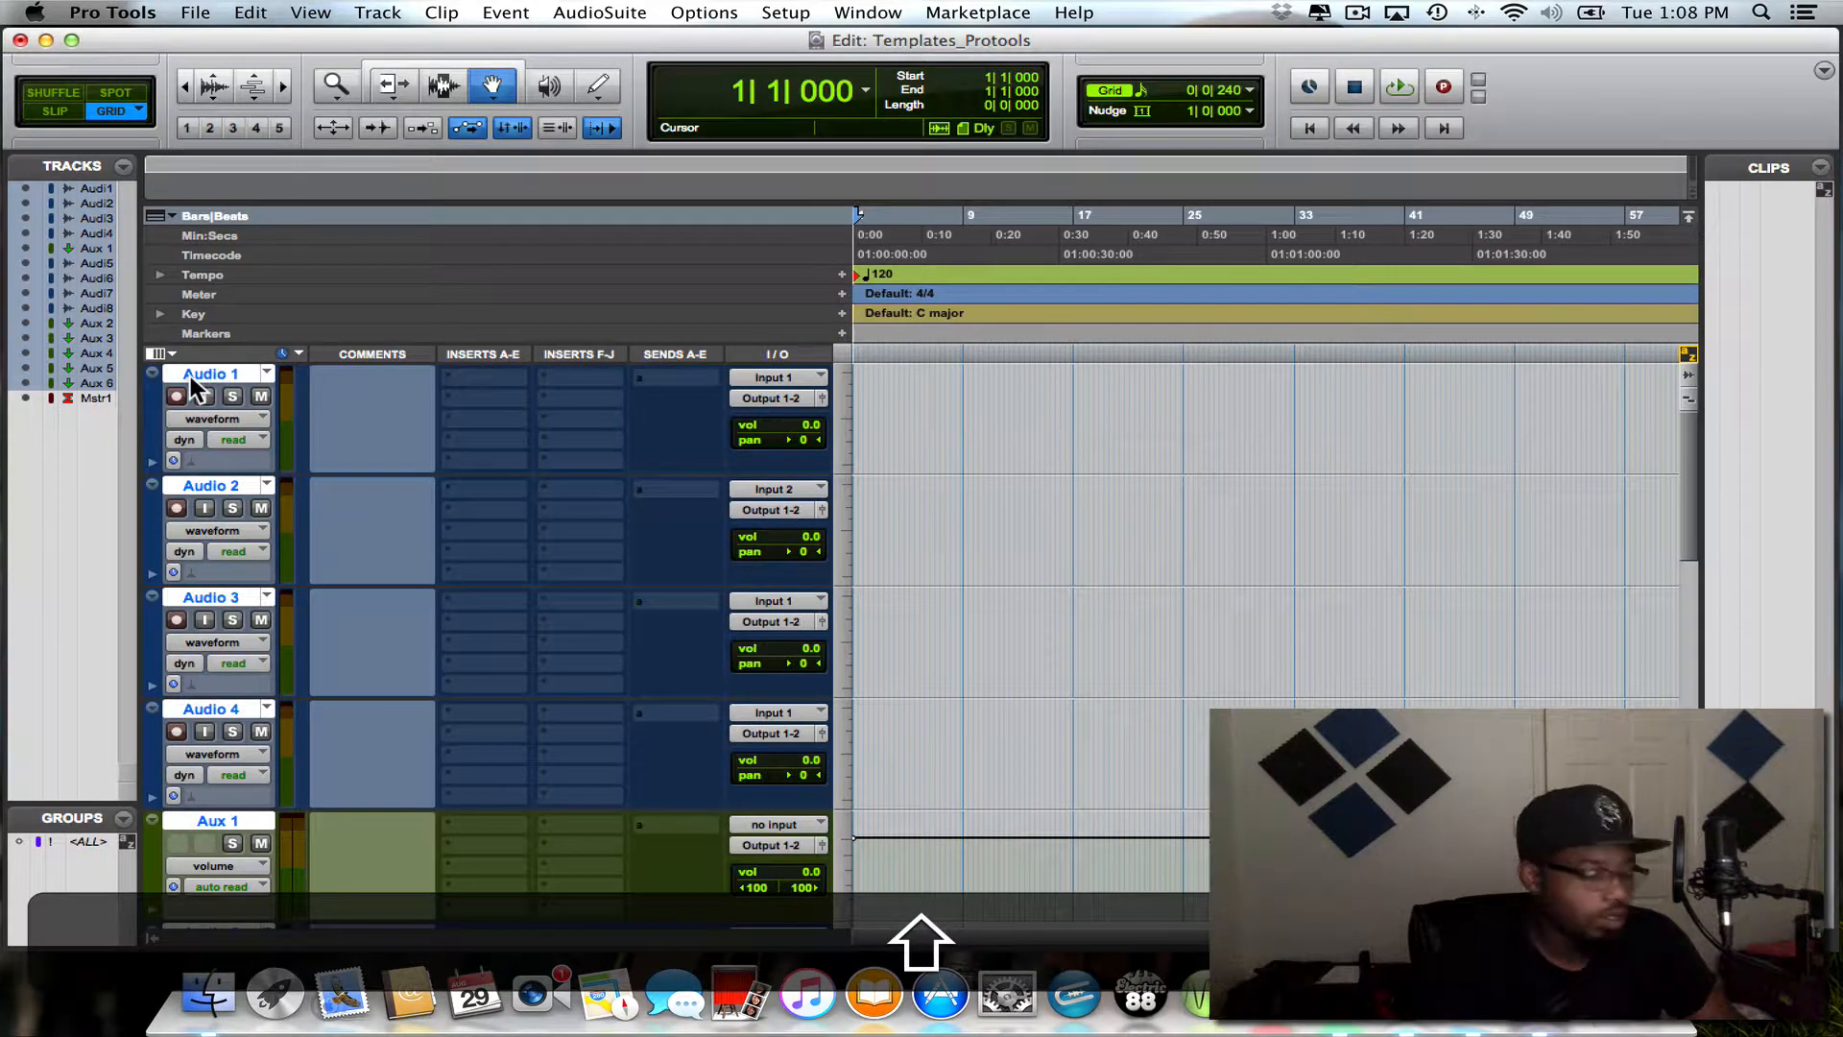
{"action": "left_click", "coordinate": [190, 377], "text": "alt+shift"}
{"action": "left_click", "coordinate": [190, 377], "text": "shift"}
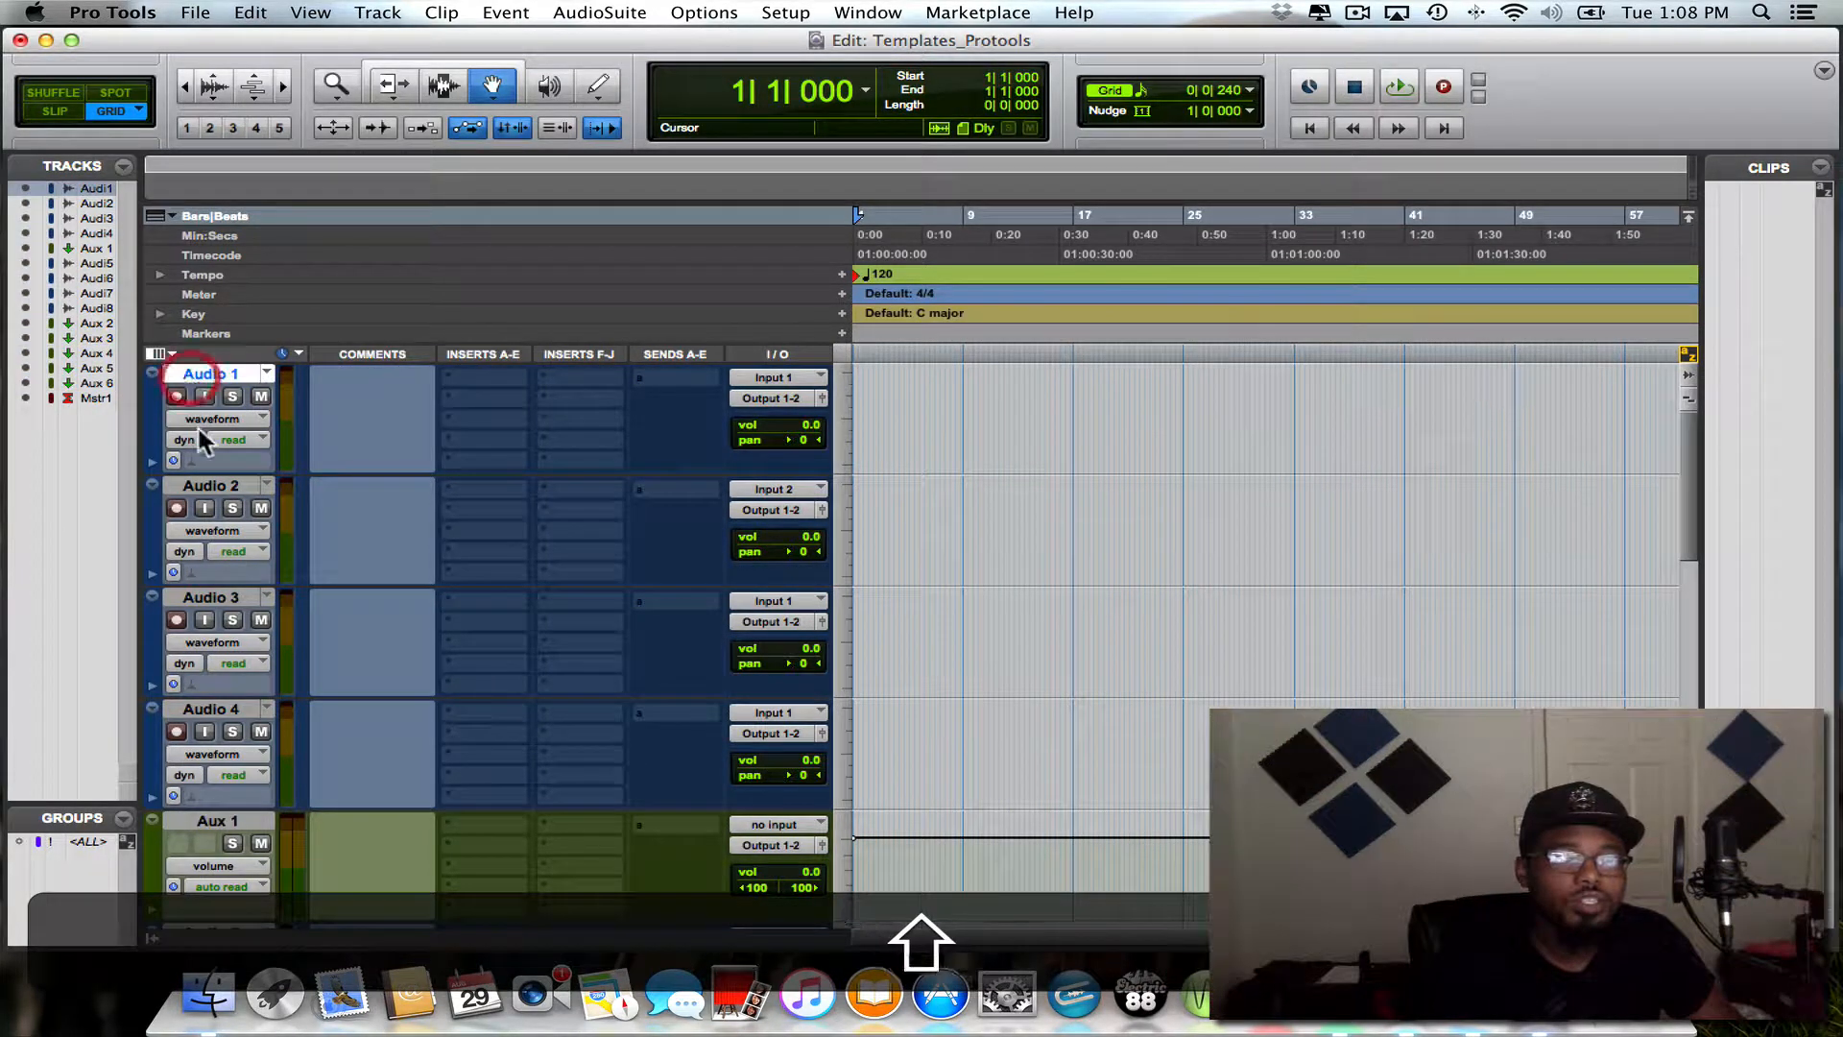
{"action": "left_click", "coordinate": [225, 709], "text": "shift"}
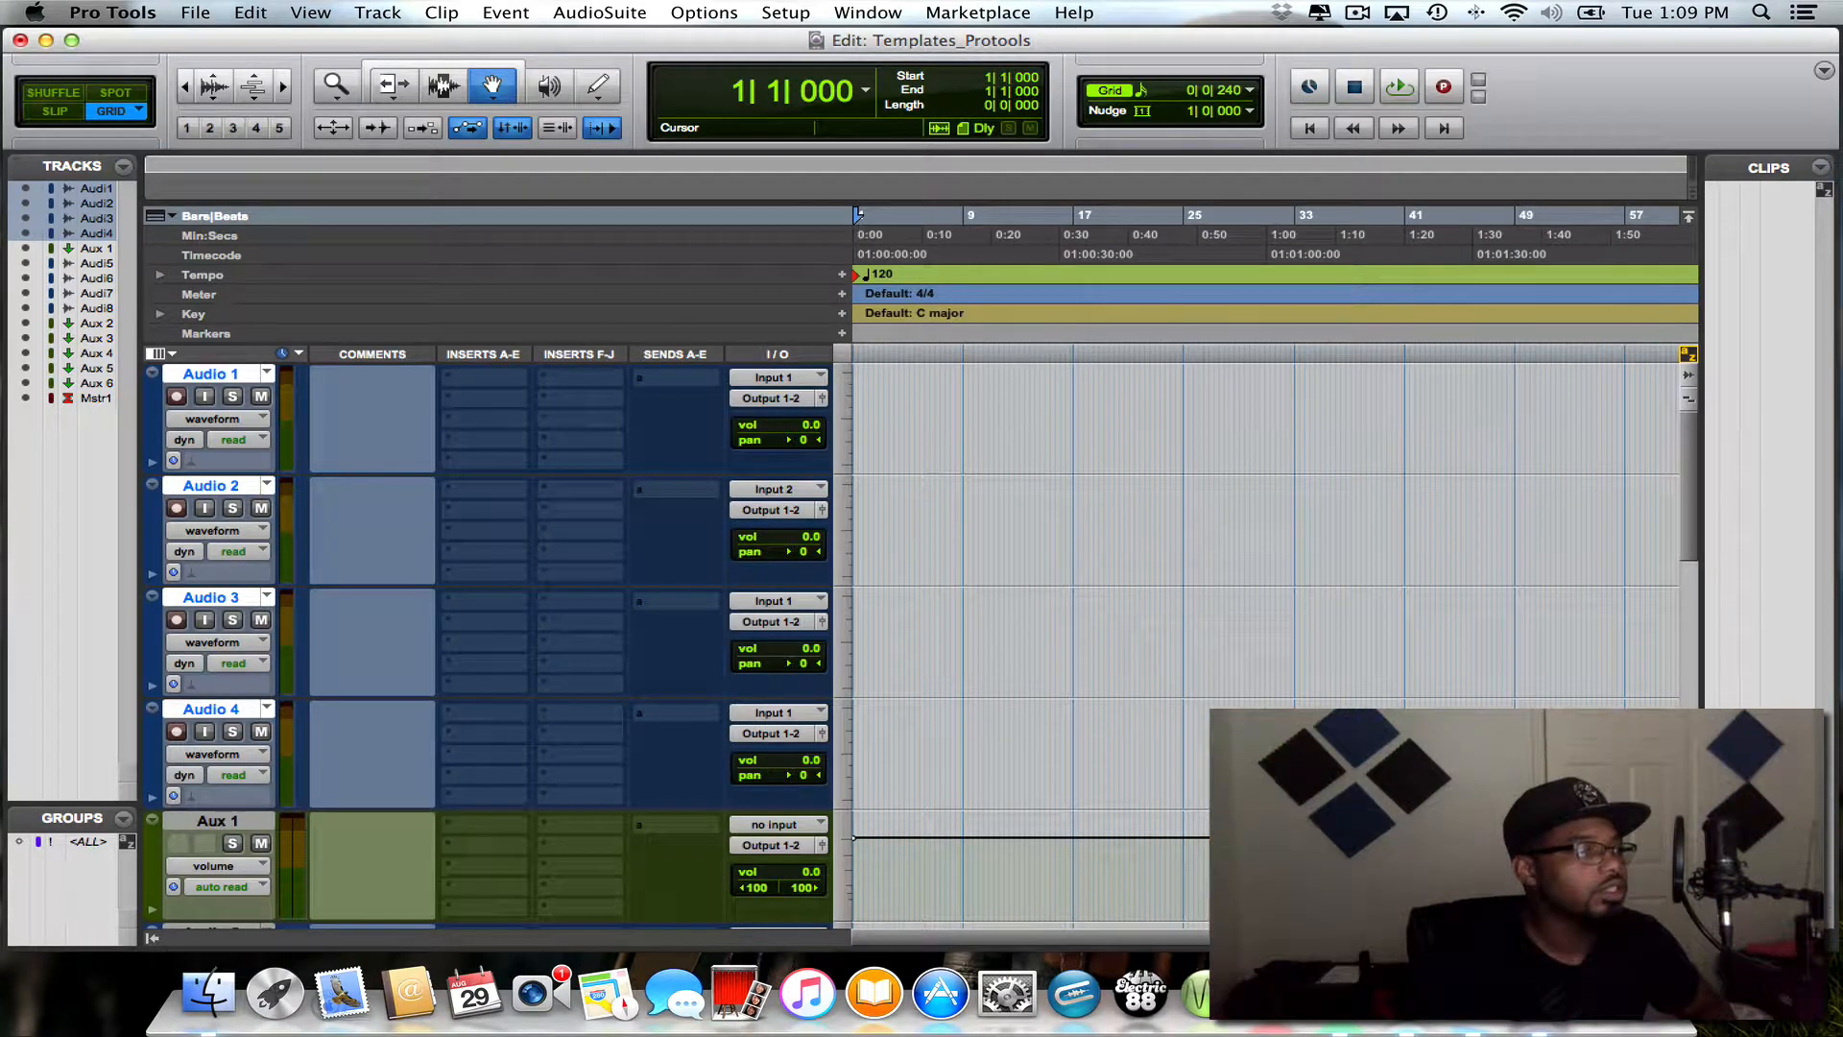
{"action": "left_click_drag", "start_coordinate": [1842, 472], "coordinate": [1000, 434]}
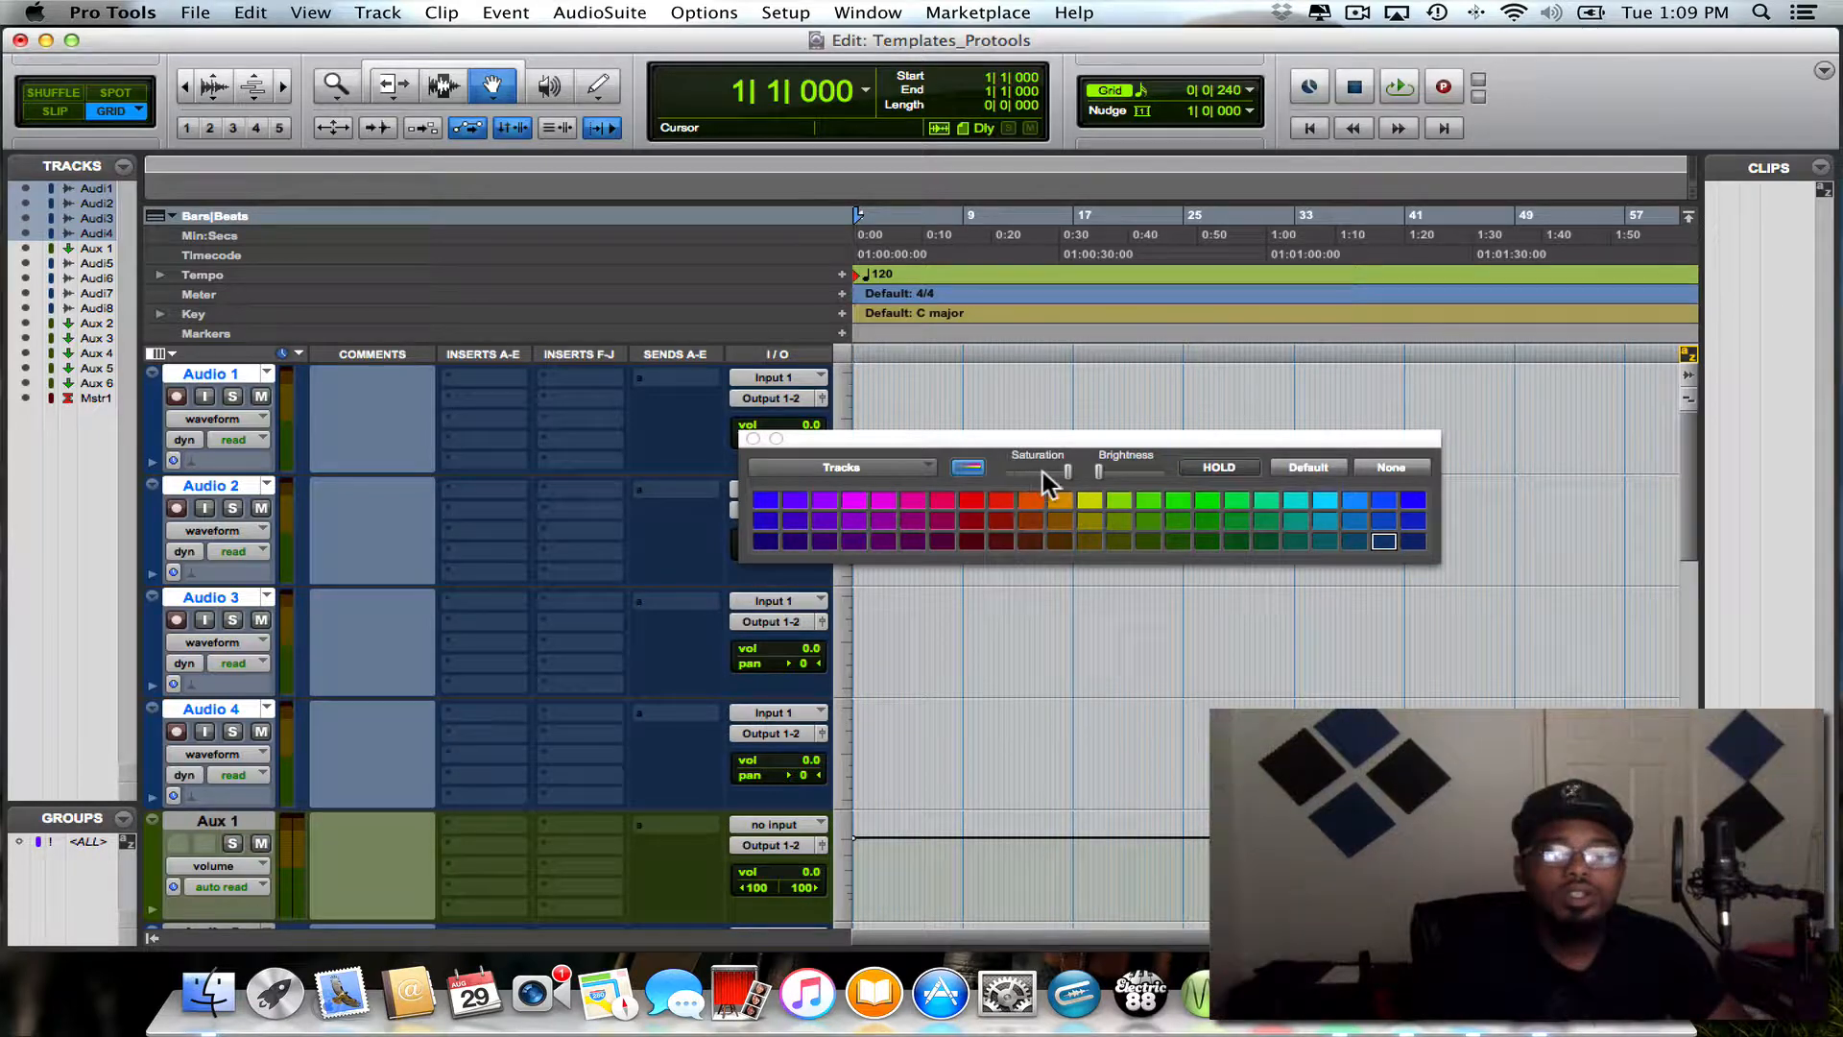
{"action": "left_click_drag", "start_coordinate": [985, 443], "coordinate": [954, 286]}
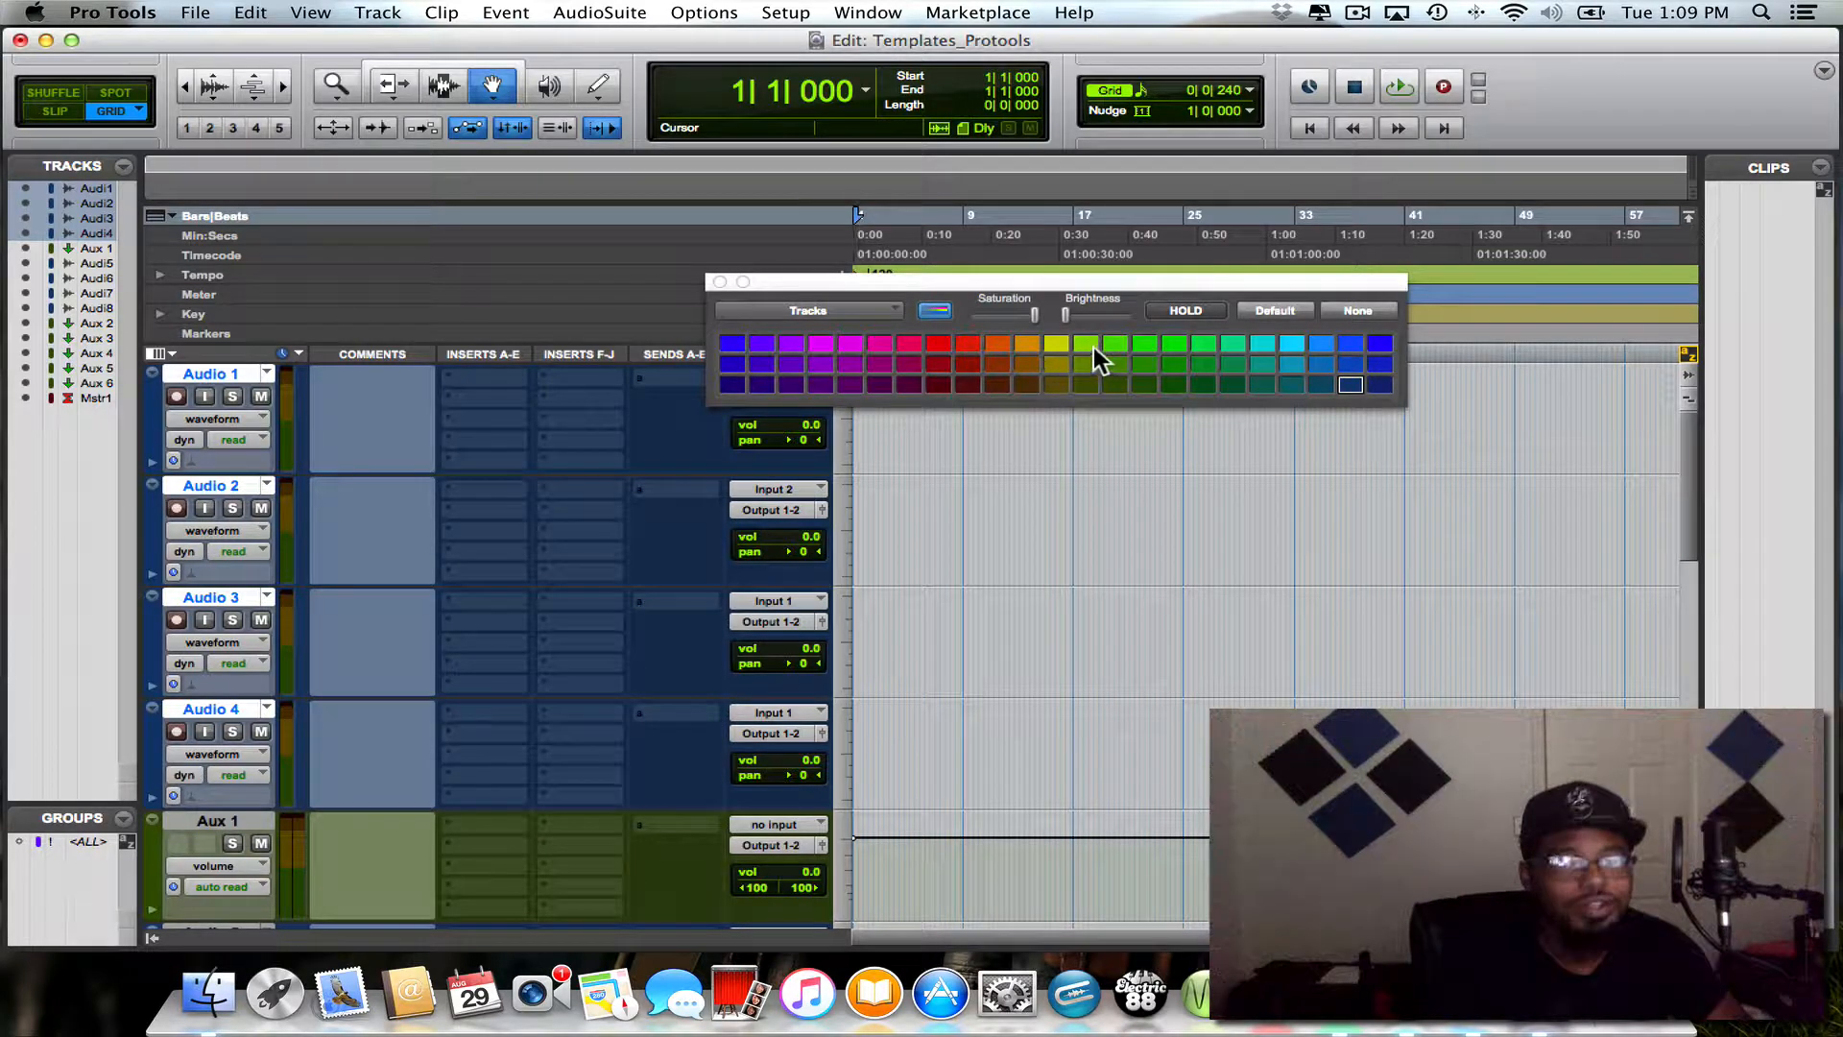
{"action": "left_click", "coordinate": [1030, 341]}
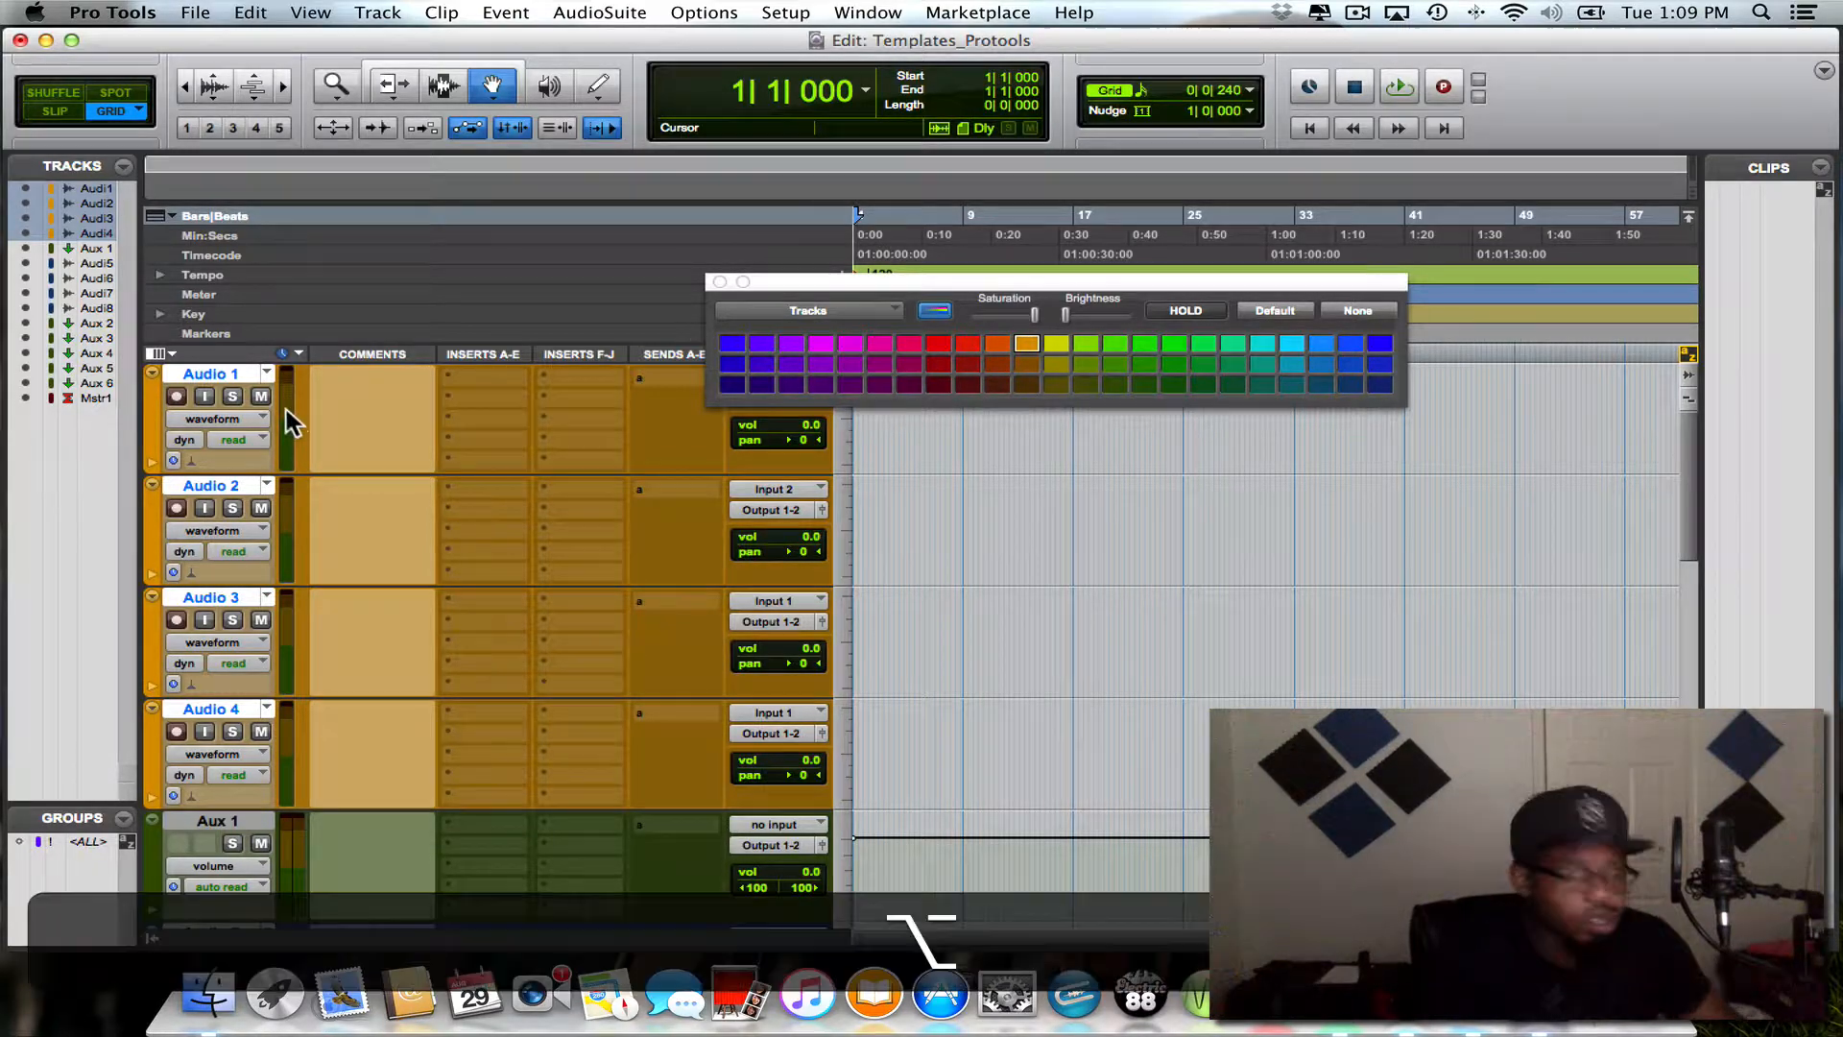
{"action": "left_click", "coordinate": [230, 374], "text": "alt"}
- Color the tracks Audio 5 through Audio 8 bright green, trying a darker green as well, and deselect all tracks
{"action": "scroll", "coordinate": [271, 453], "scroll_direction": "down", "scroll_amount": 6}
{"action": "scroll", "coordinate": [271, 453], "scroll_direction": "up", "scroll_amount": 3}
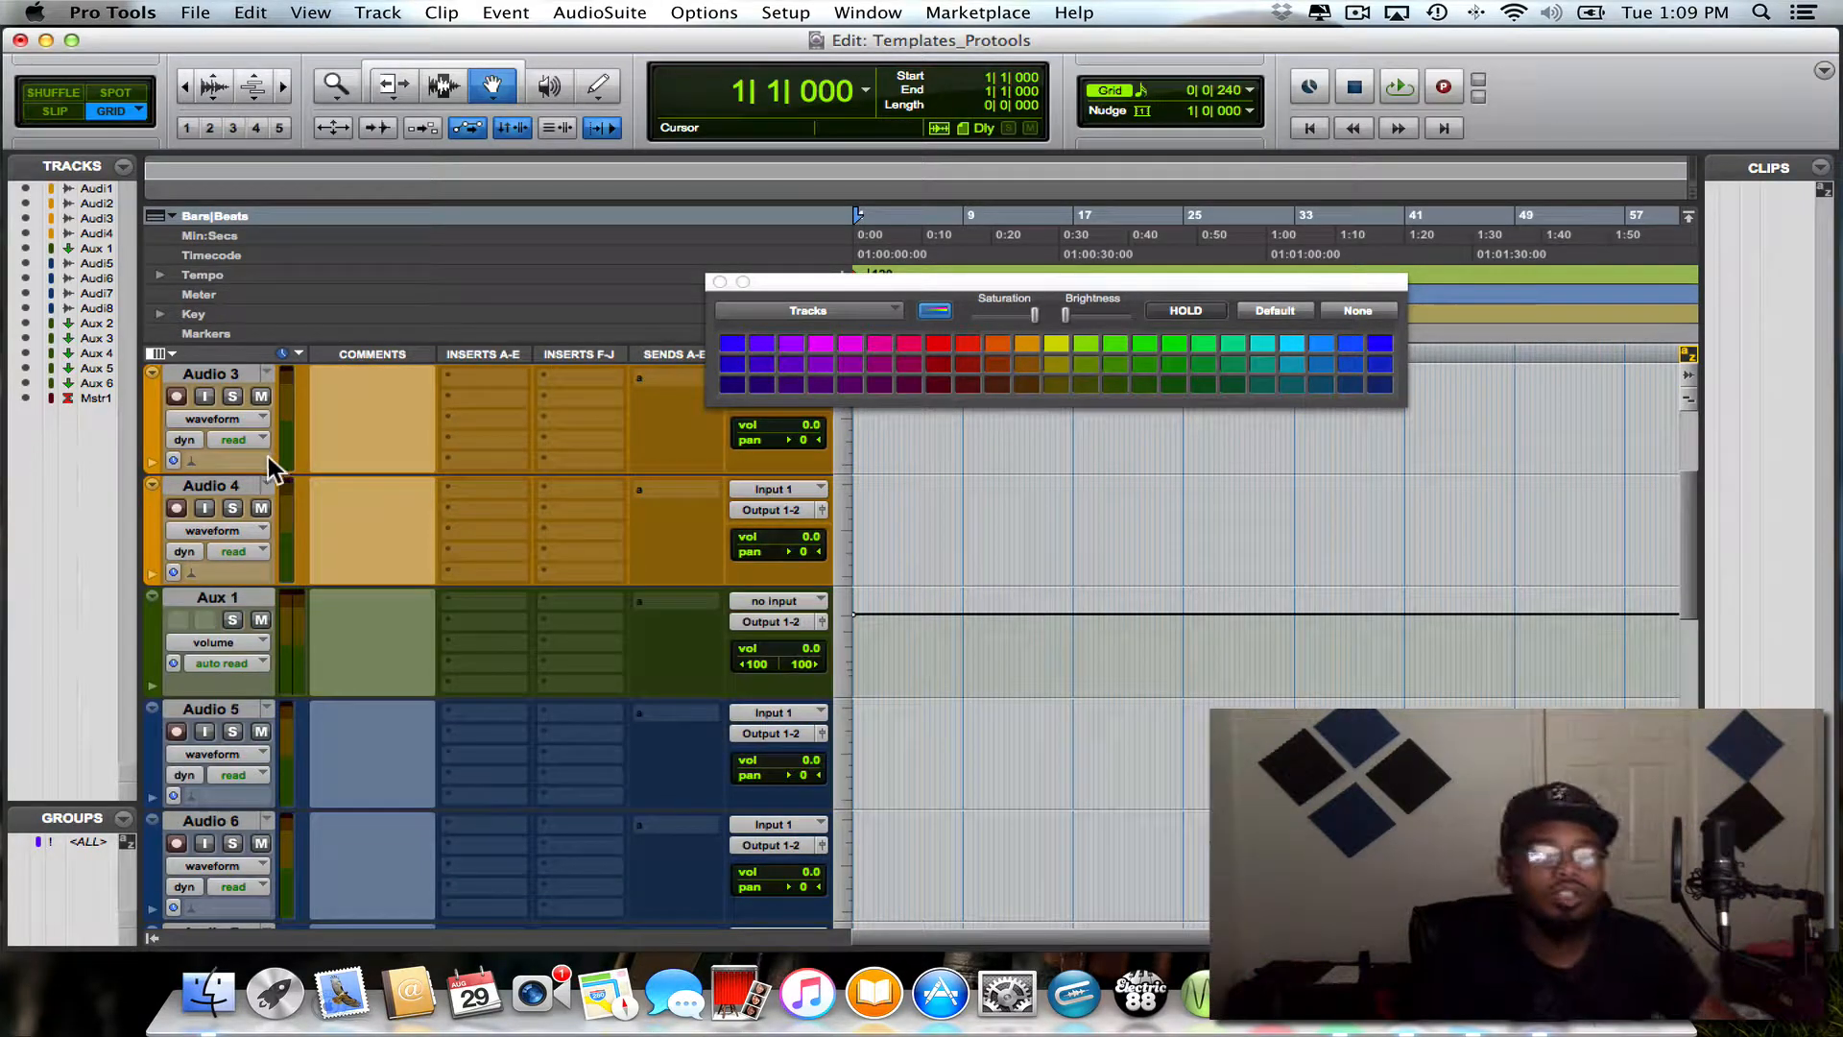
{"action": "scroll", "coordinate": [250, 598], "scroll_direction": "down", "scroll_amount": 3}
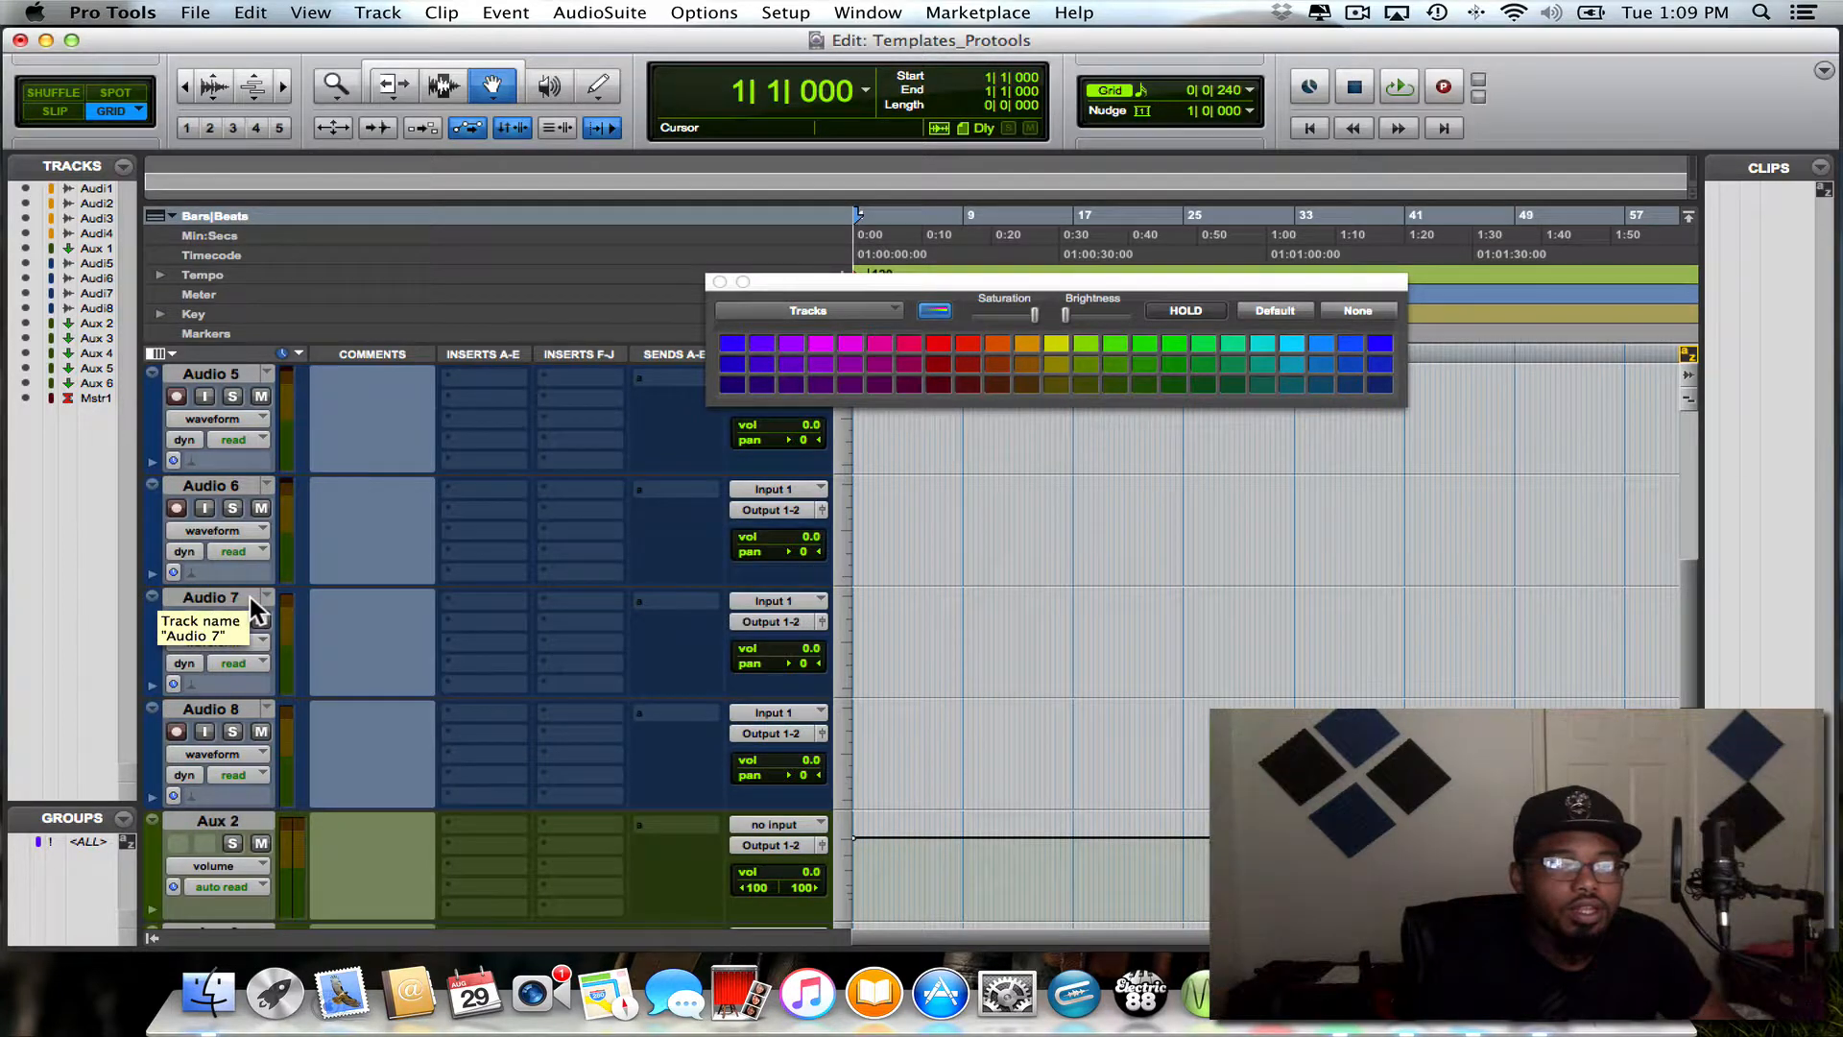
{"action": "scroll", "coordinate": [249, 598], "scroll_direction": "up", "scroll_amount": 1}
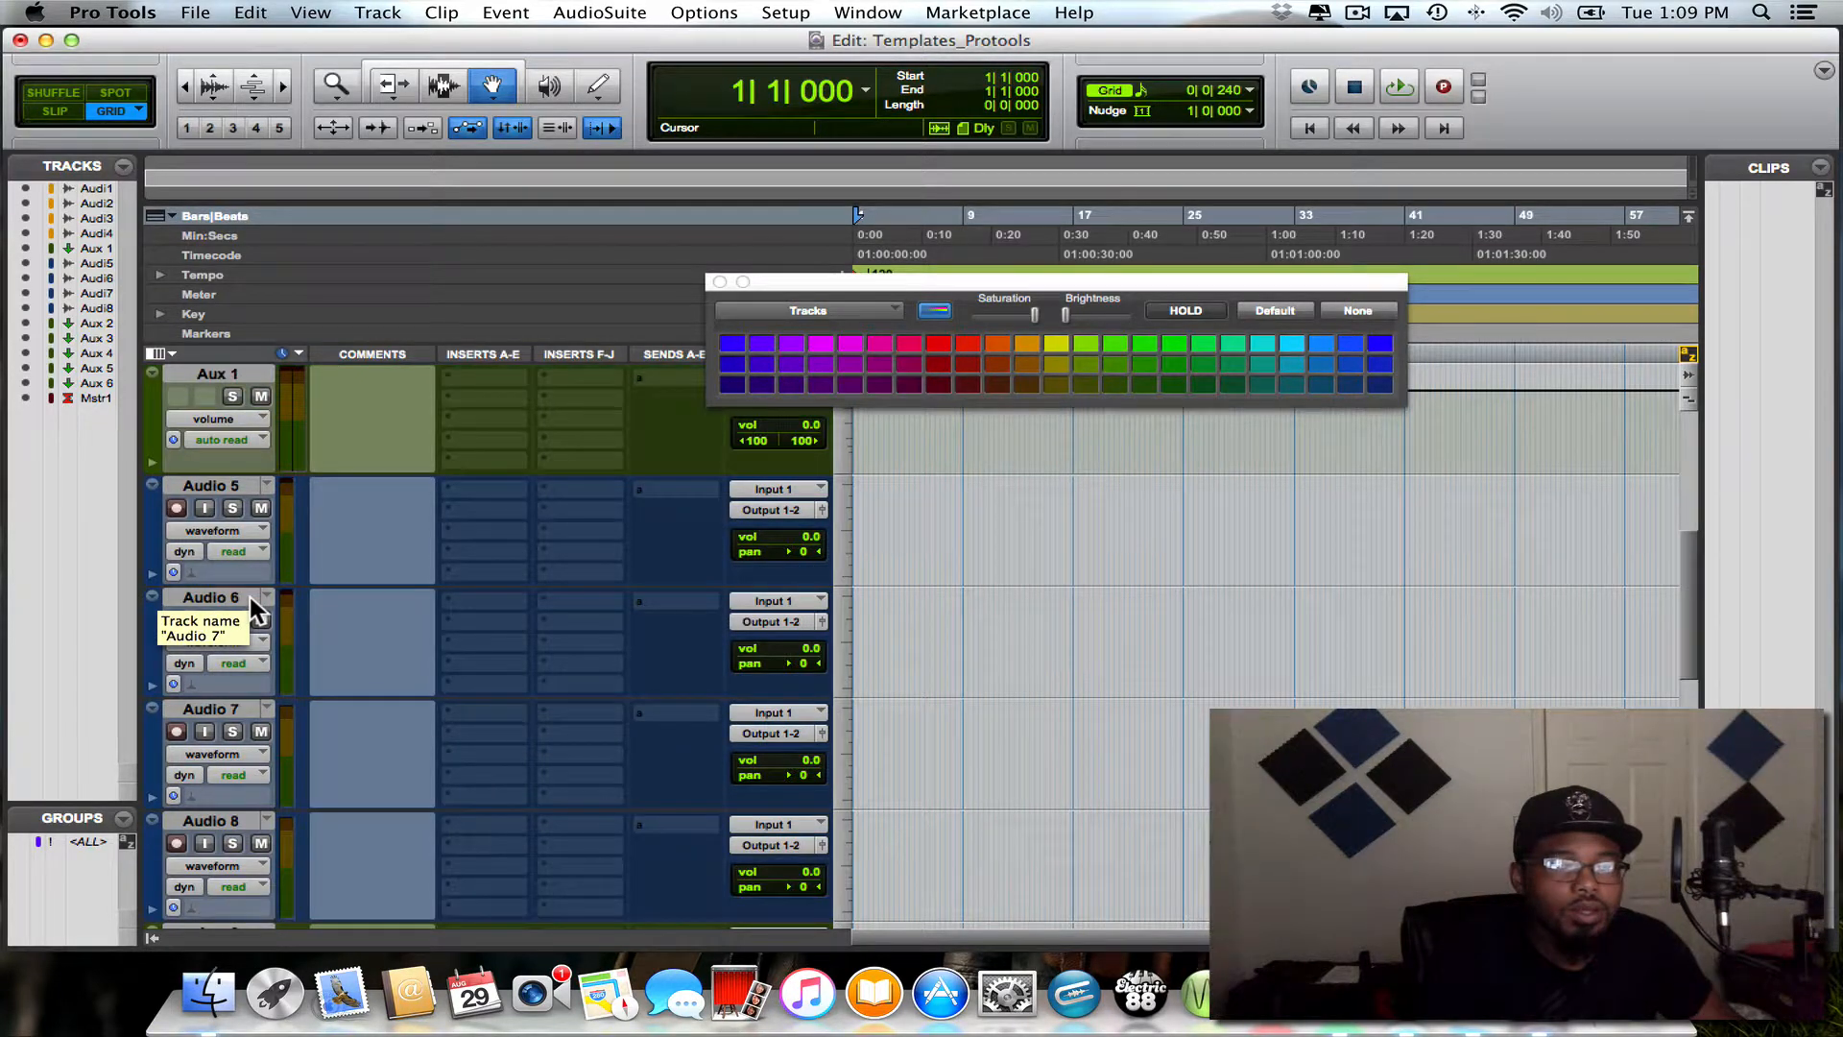
{"action": "left_click", "coordinate": [180, 482], "text": "shift"}
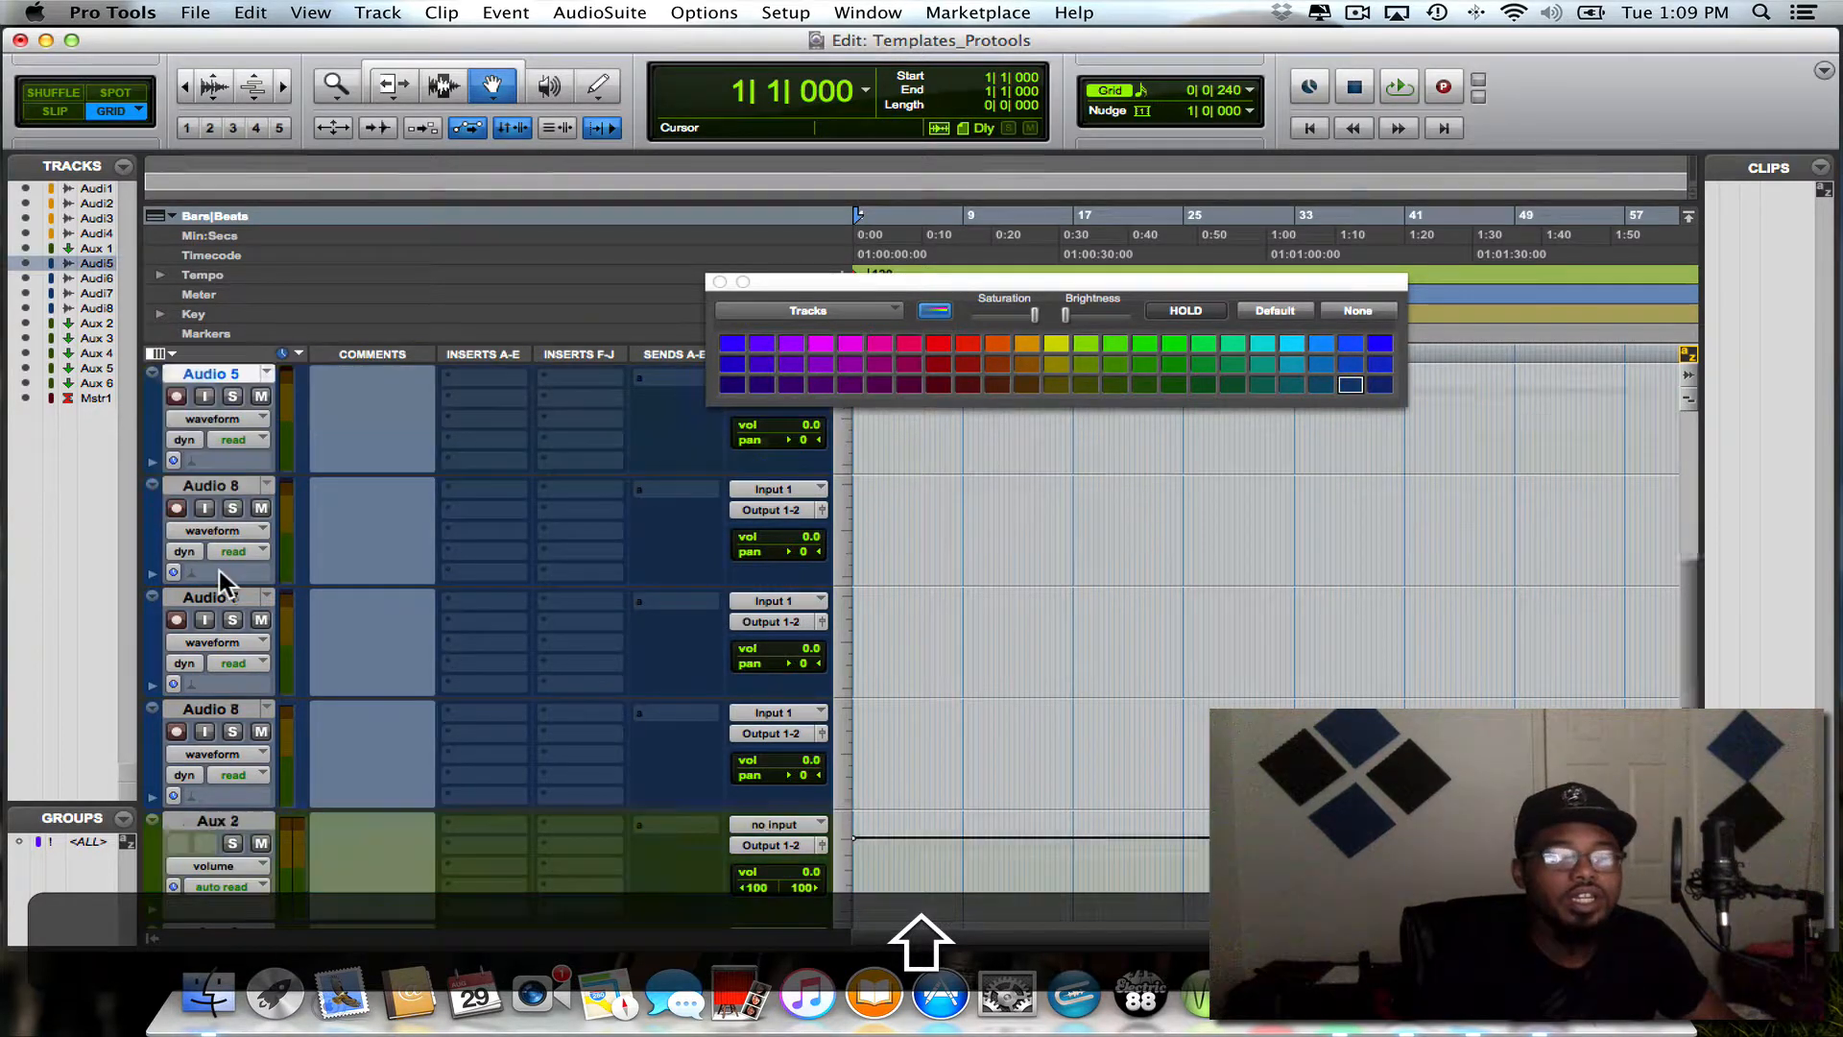
{"action": "scroll", "coordinate": [219, 570], "scroll_direction": "down", "scroll_amount": 3}
{"action": "left_click", "coordinate": [201, 487], "text": "shift"}
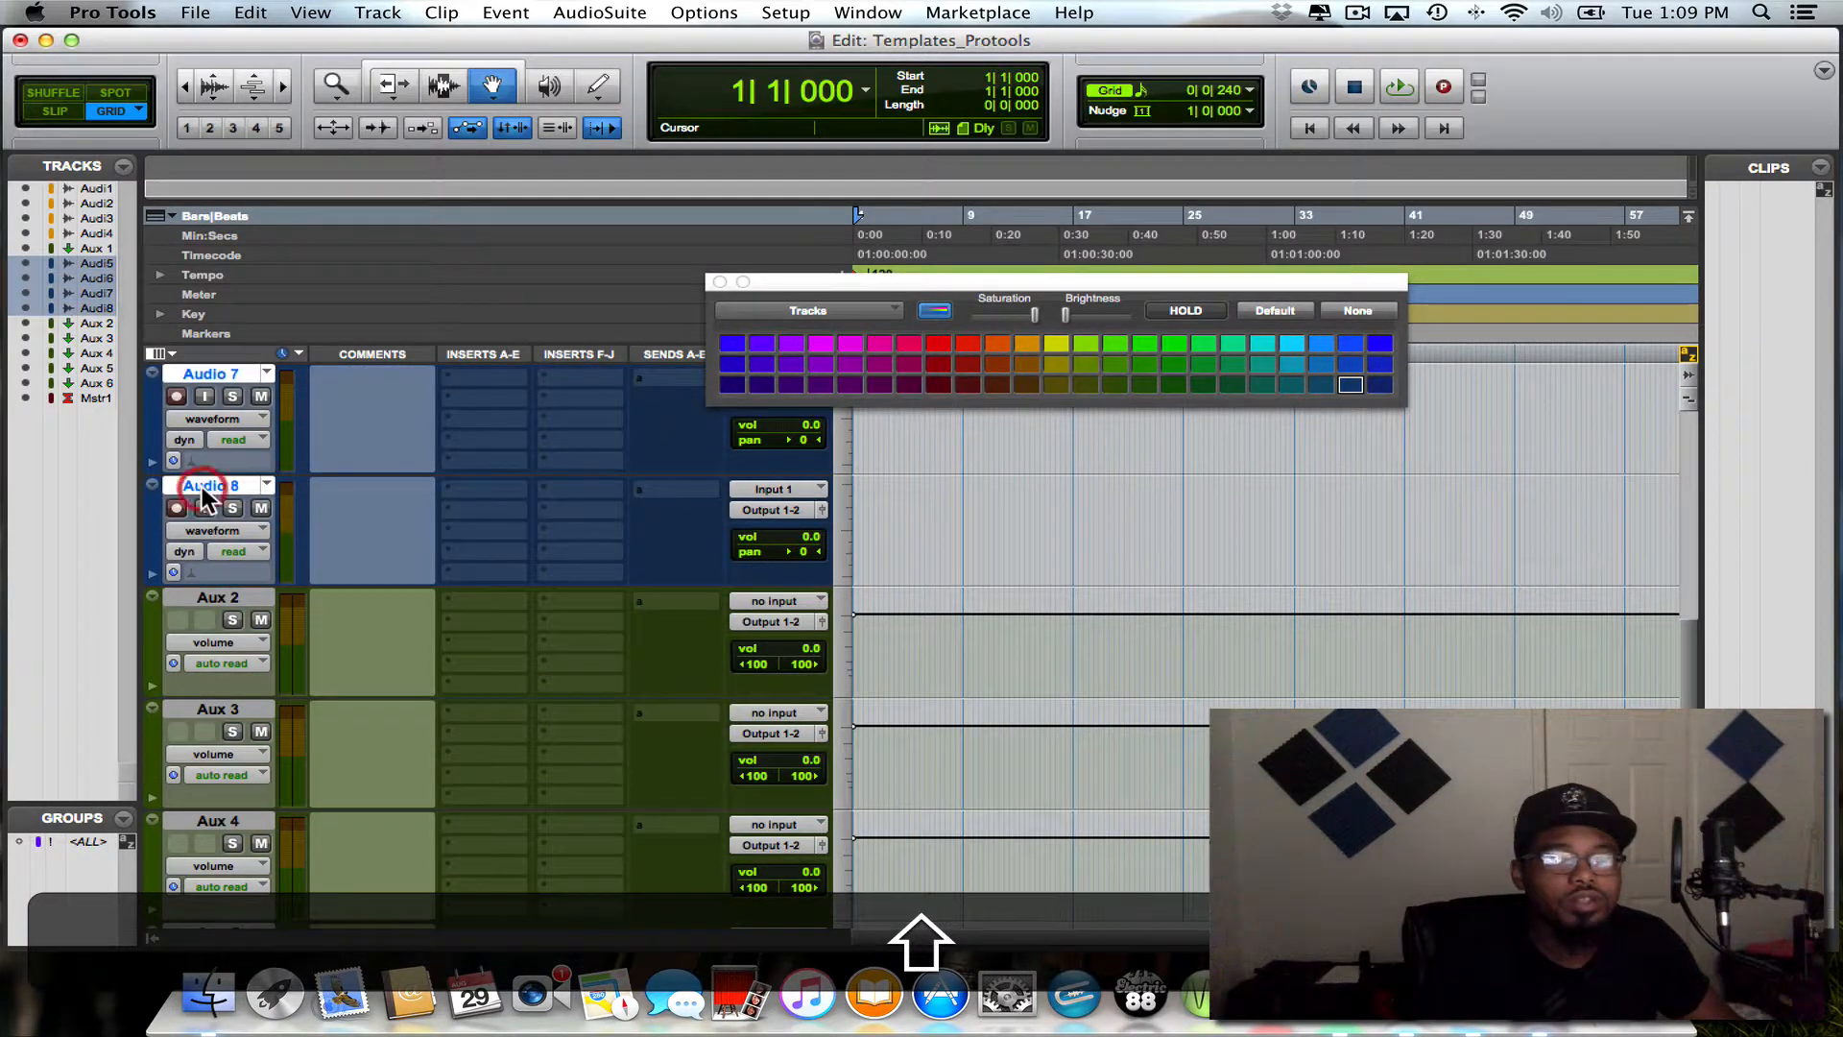
{"action": "scroll", "coordinate": [201, 486], "scroll_direction": "up", "scroll_amount": 3}
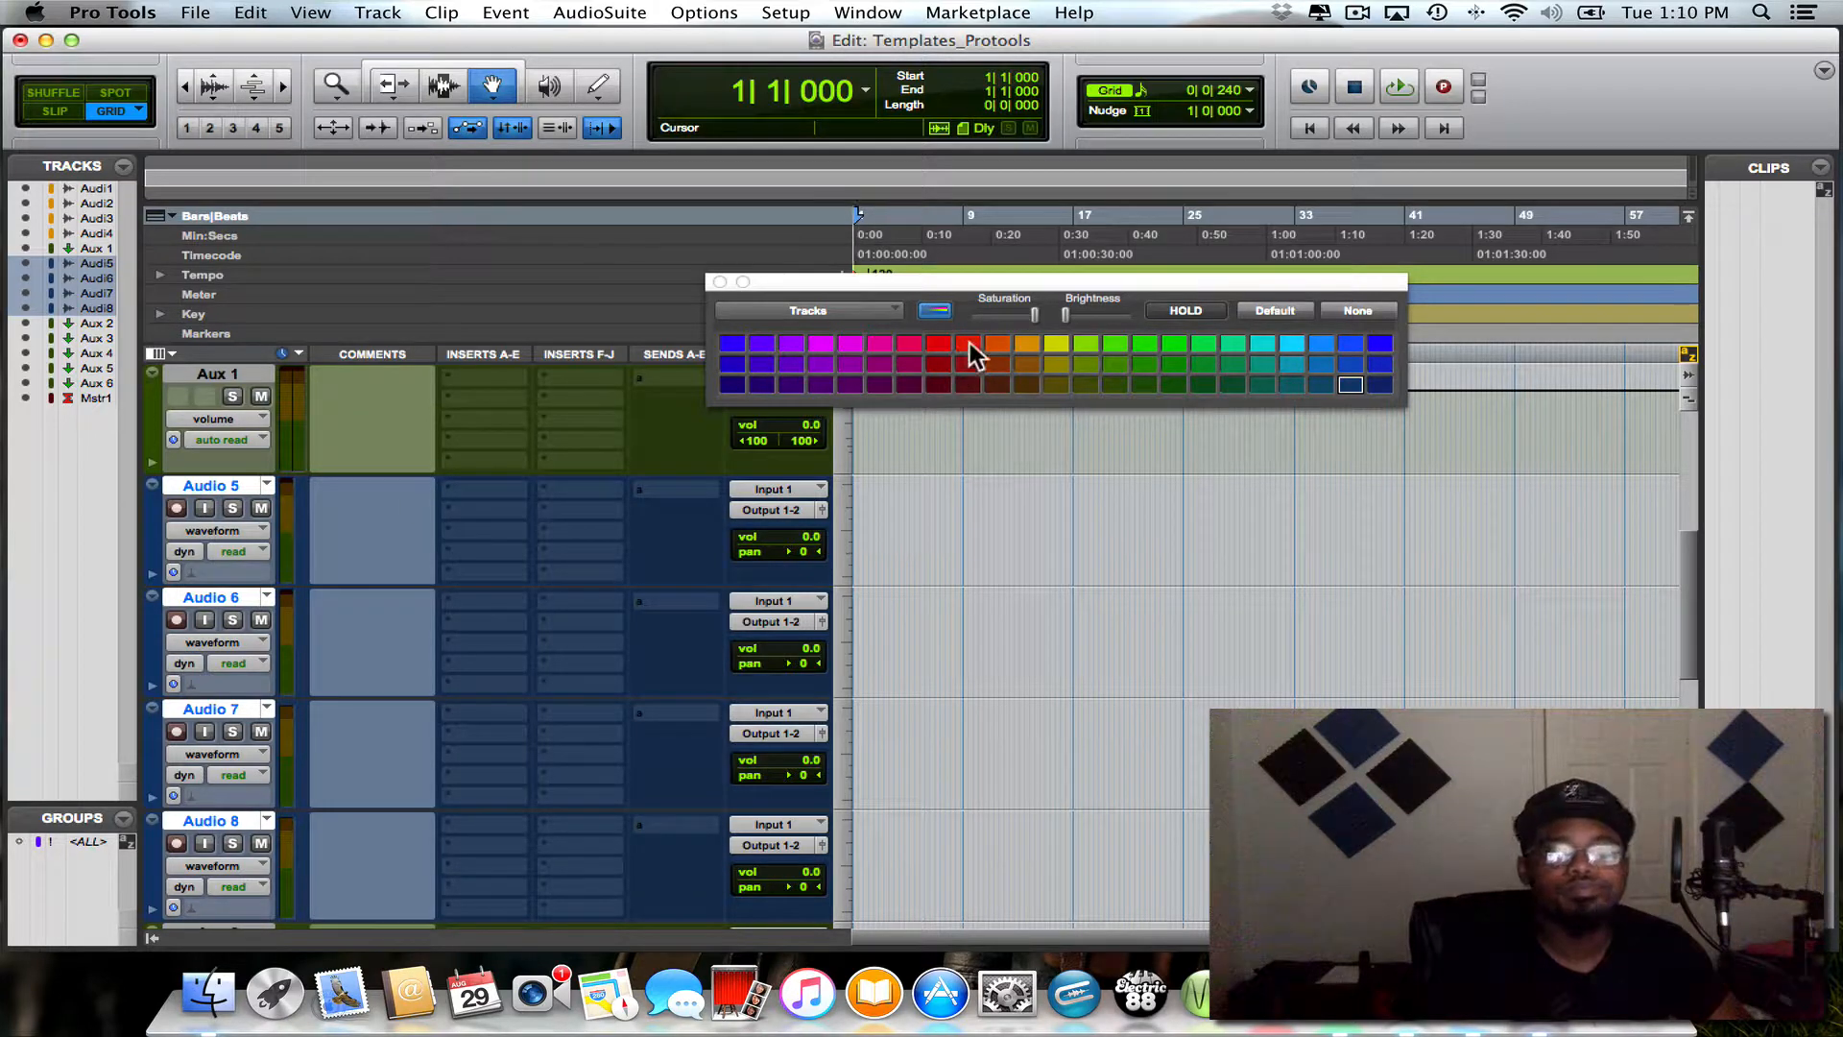
{"action": "left_click", "coordinate": [1138, 341]}
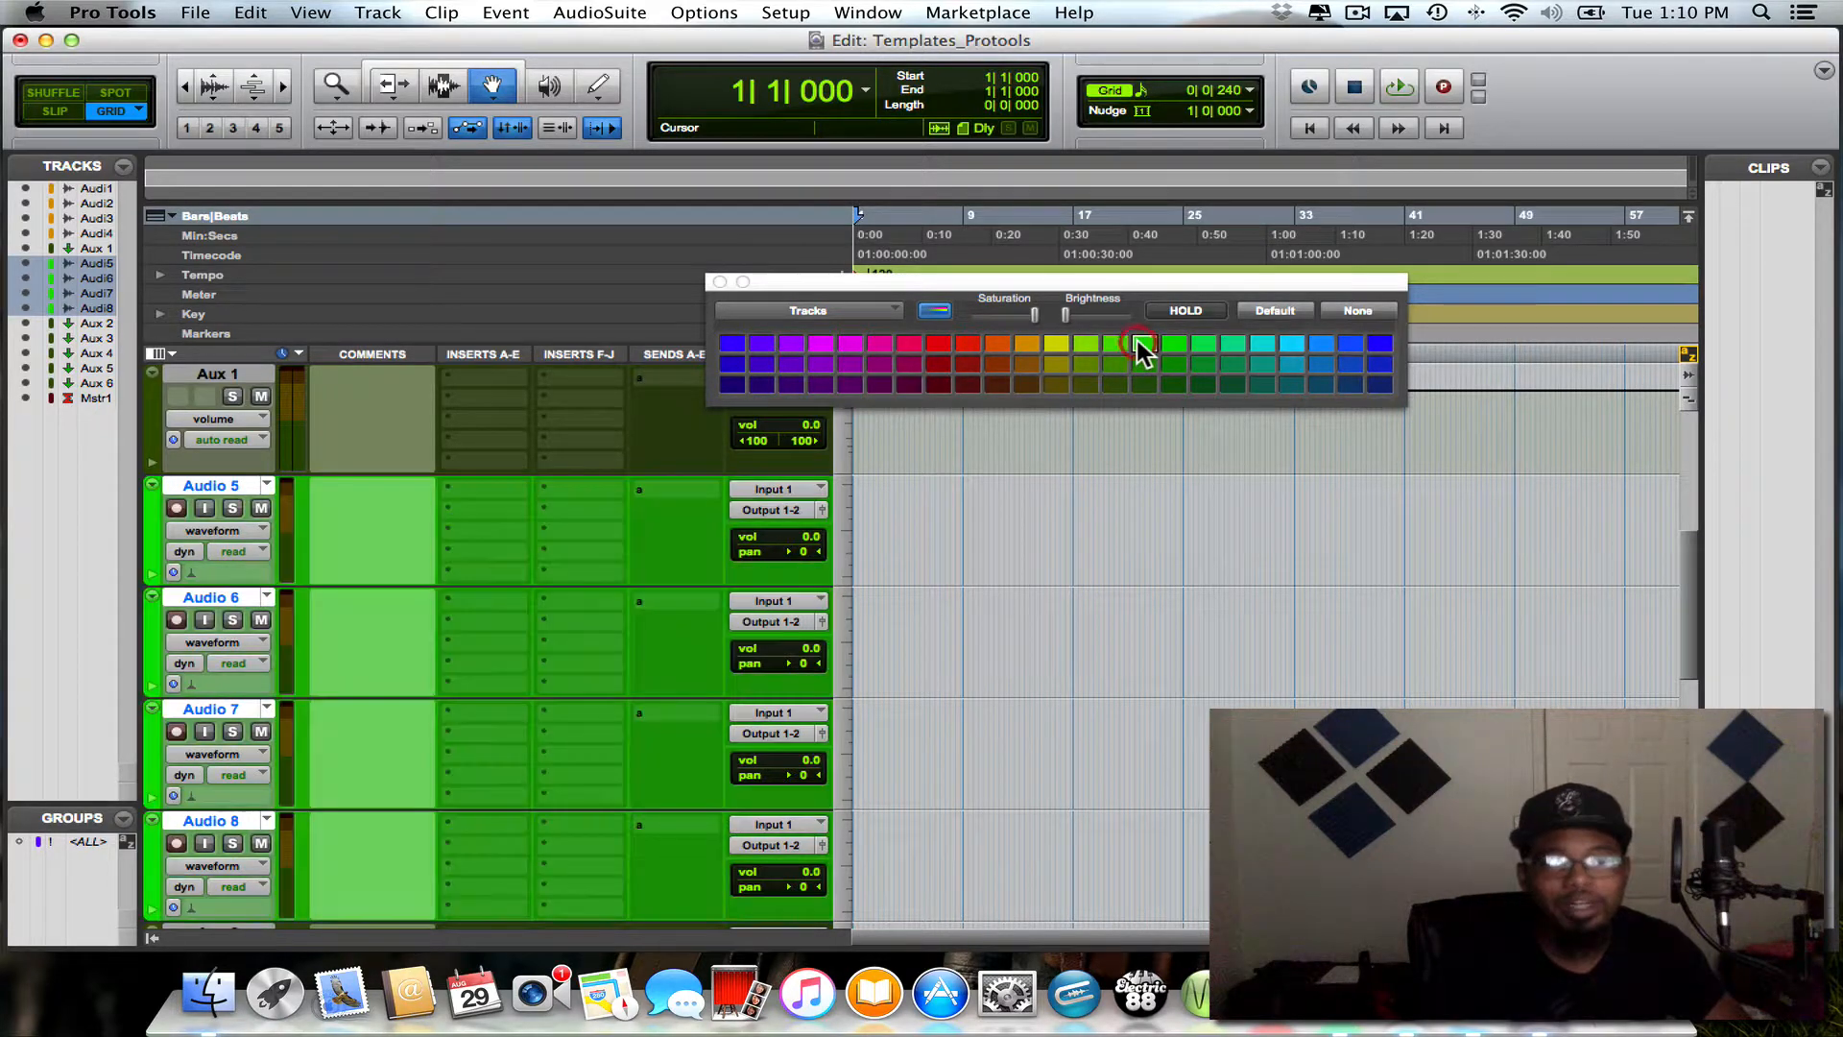
{"action": "left_click", "coordinate": [1152, 363]}
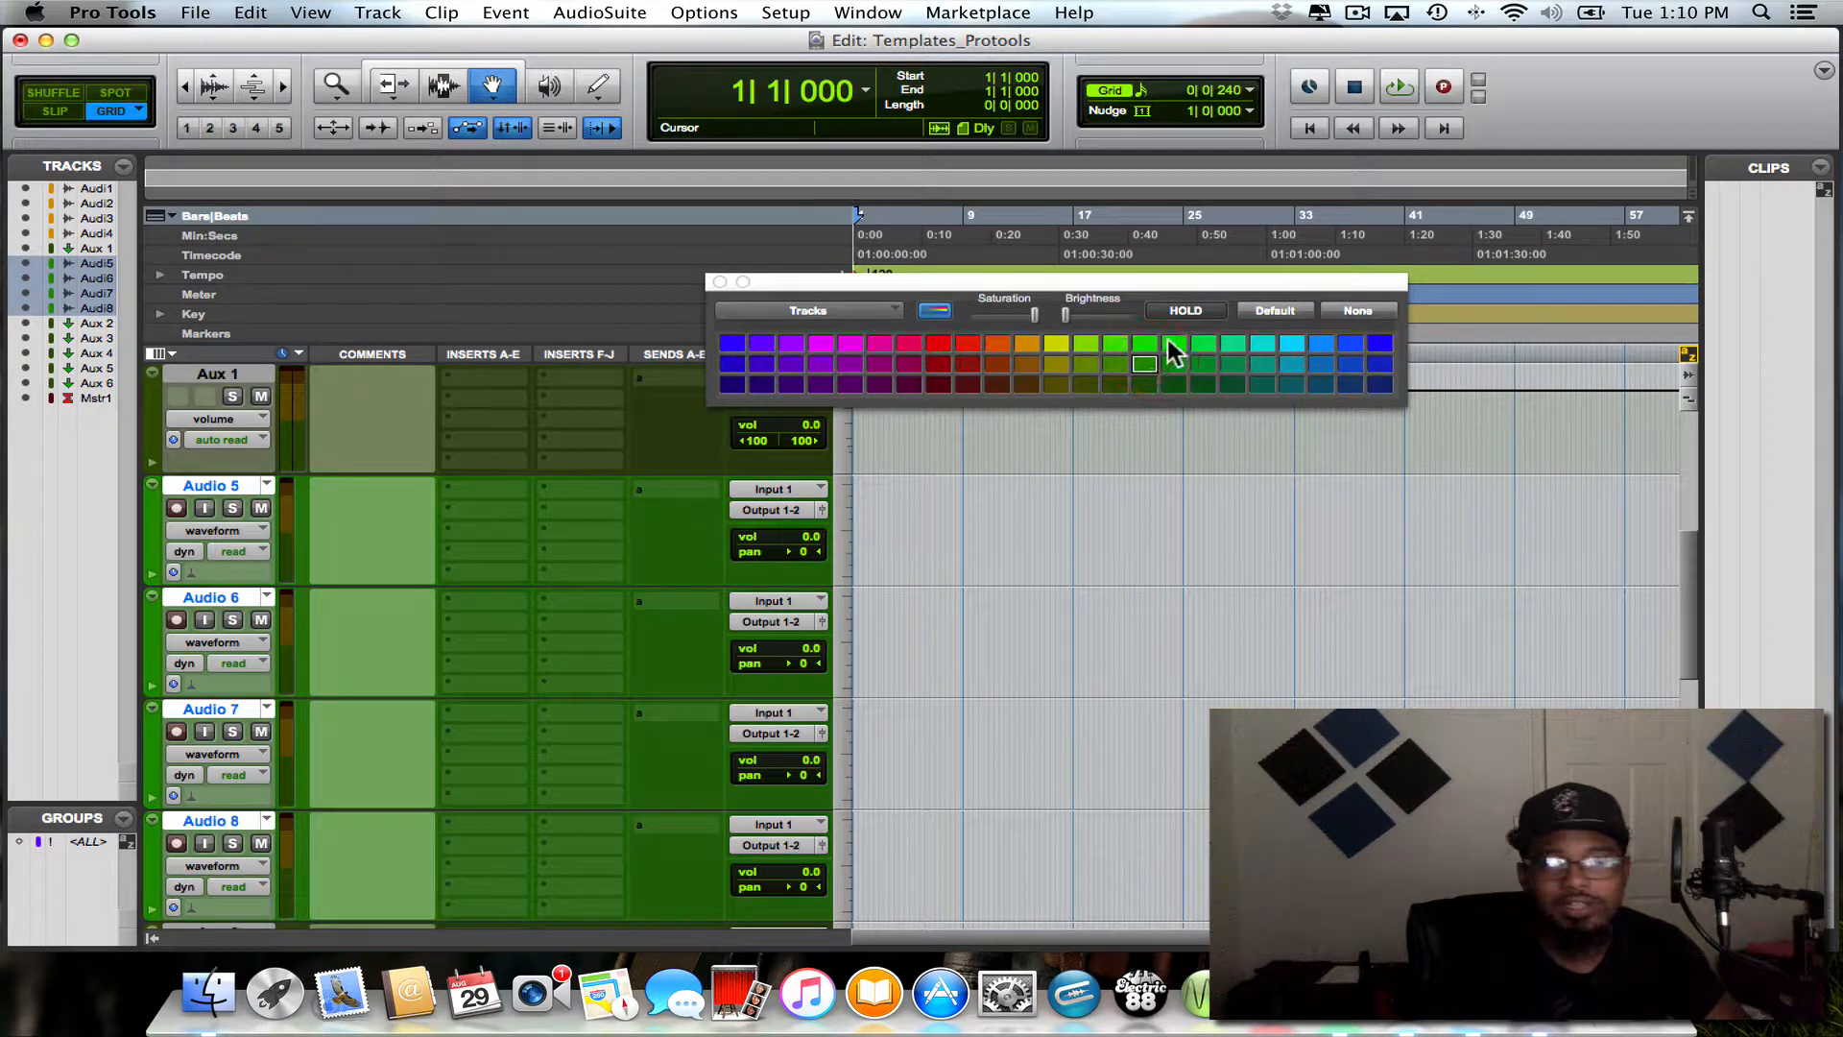
{"action": "left_click", "coordinate": [1165, 348]}
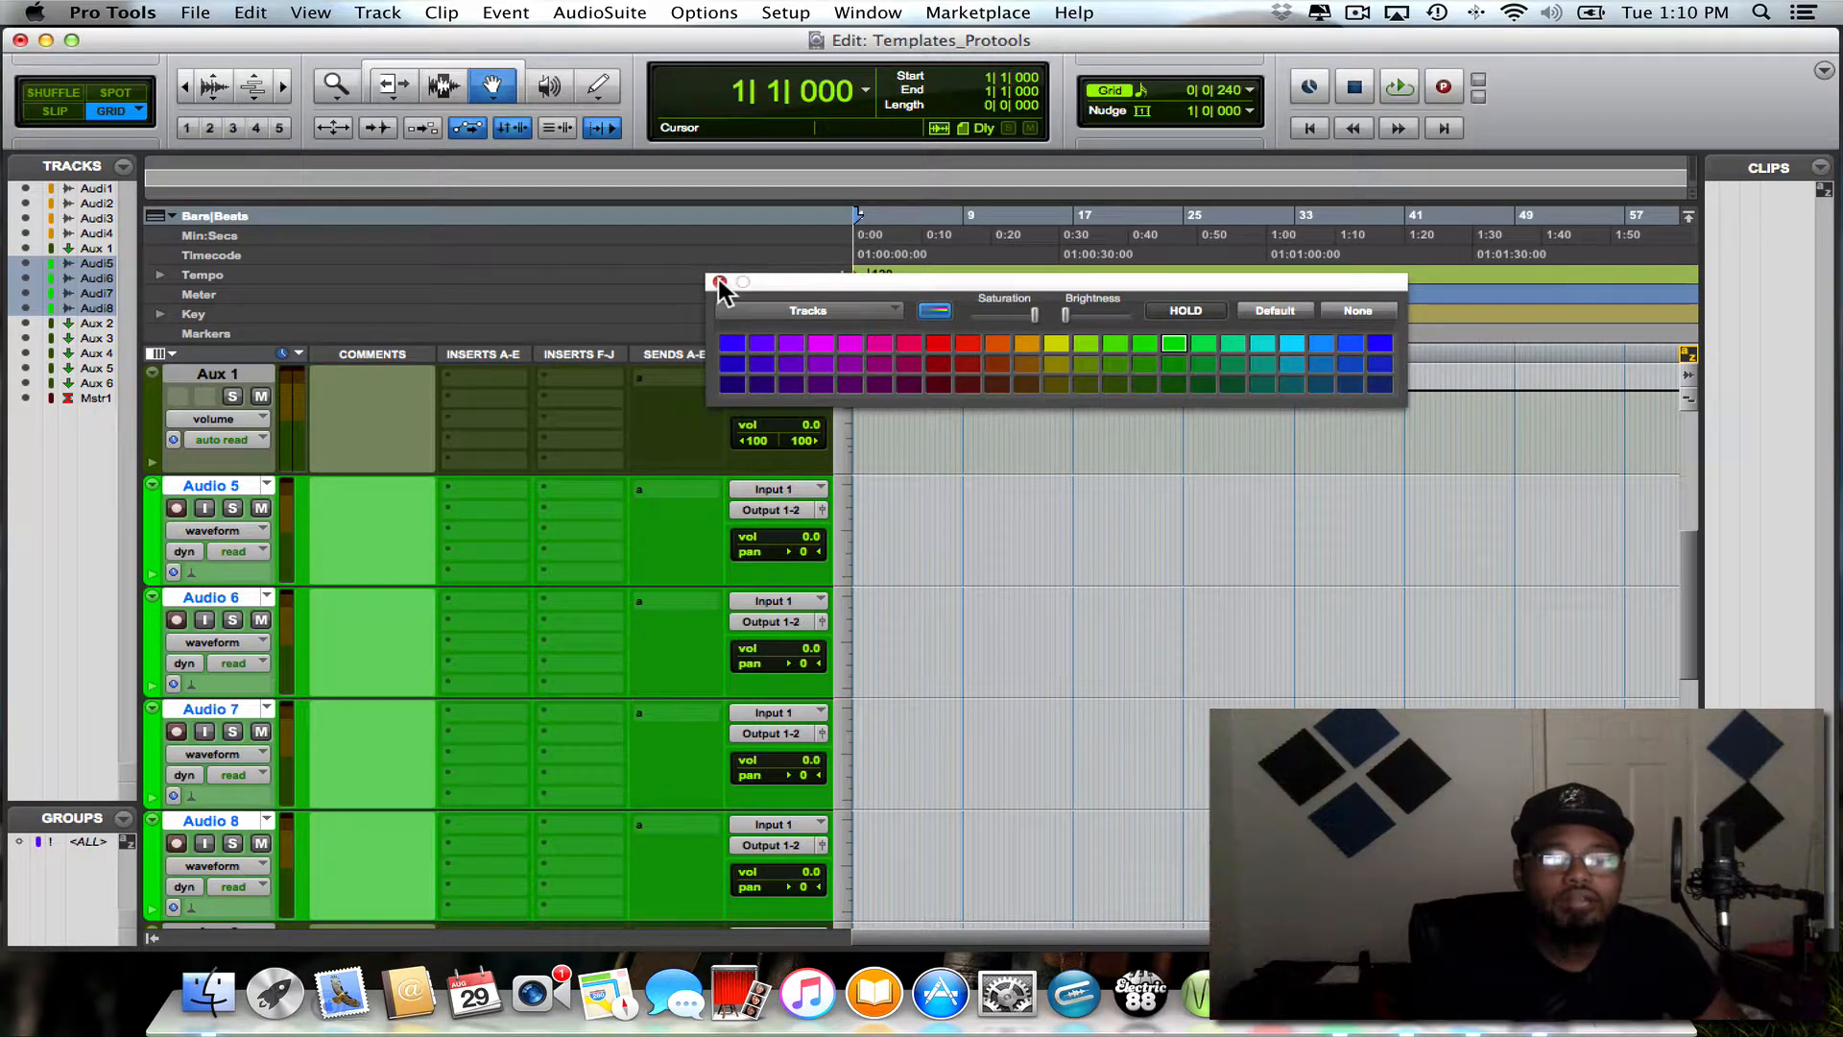
{"action": "key", "text": "alt"}
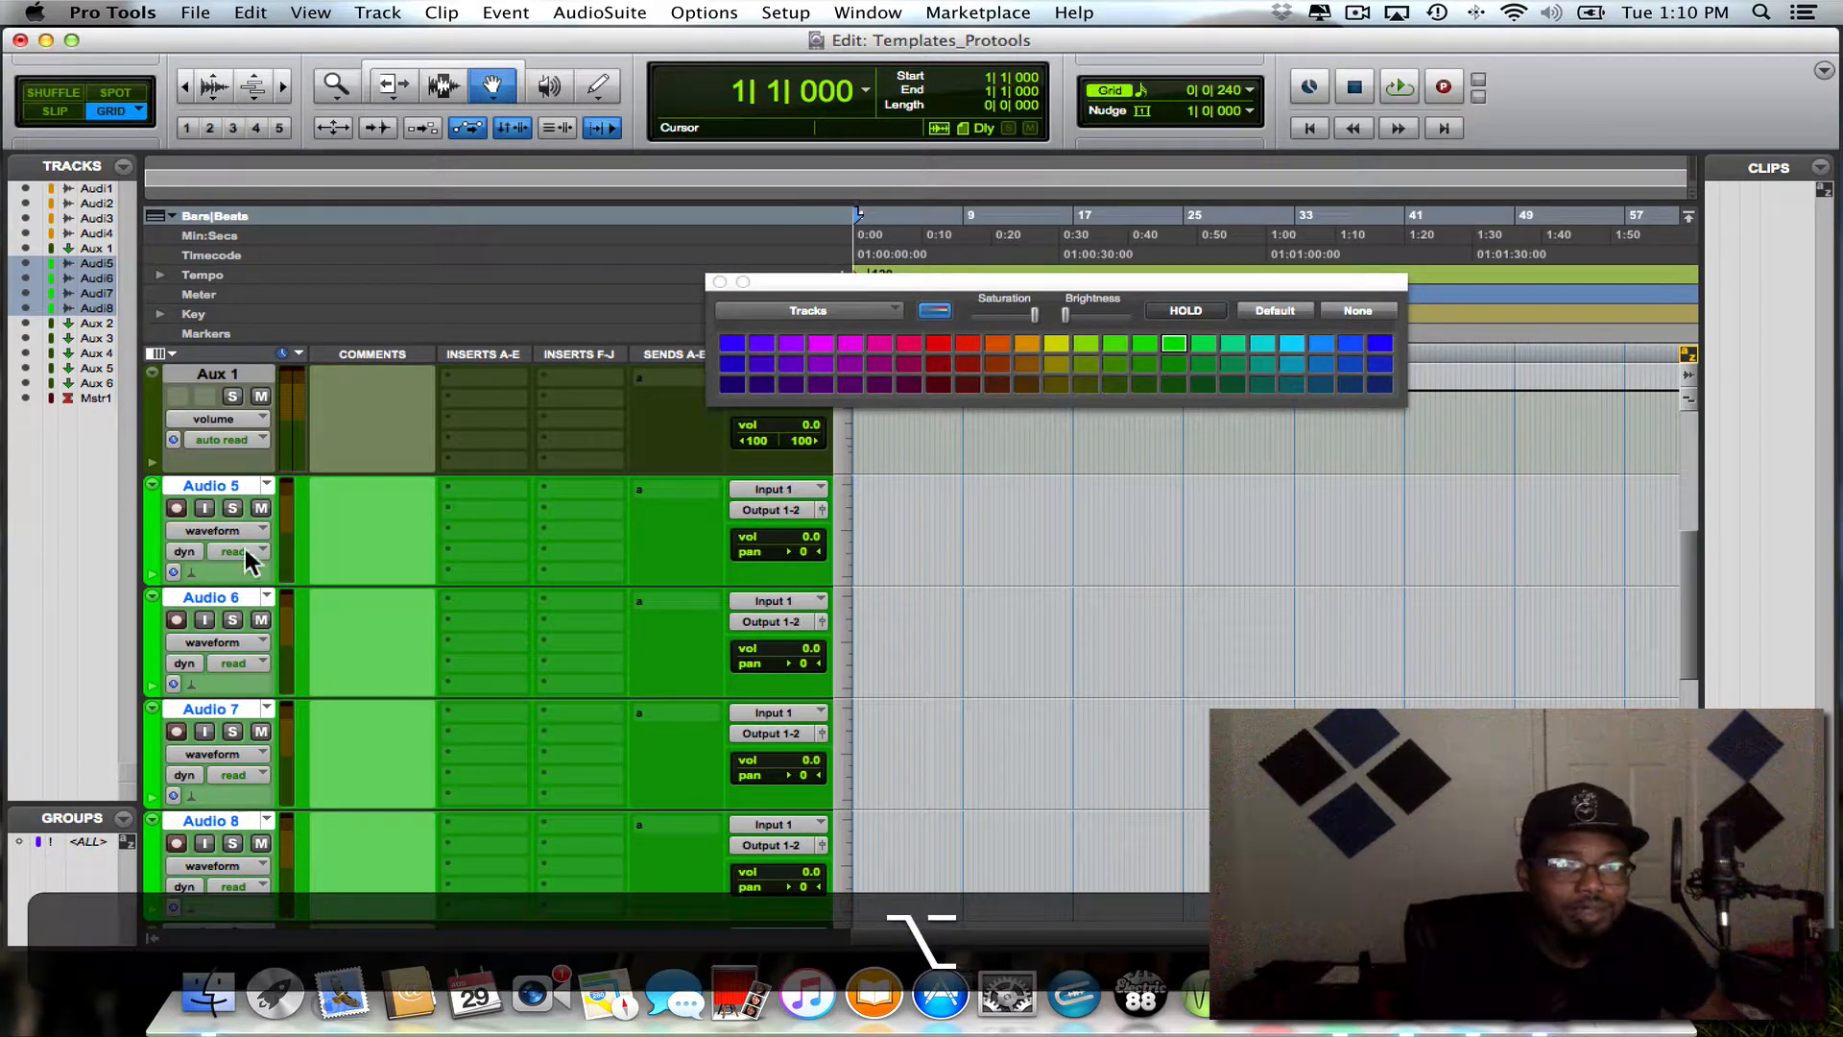
{"action": "left_click", "coordinate": [225, 484], "text": "alt"}
- Color the tracks Aux 3 through Aux 6 bright blue, leaving only the Master 1 track selected
{"action": "scroll", "coordinate": [287, 532], "scroll_direction": "down", "scroll_amount": 5}
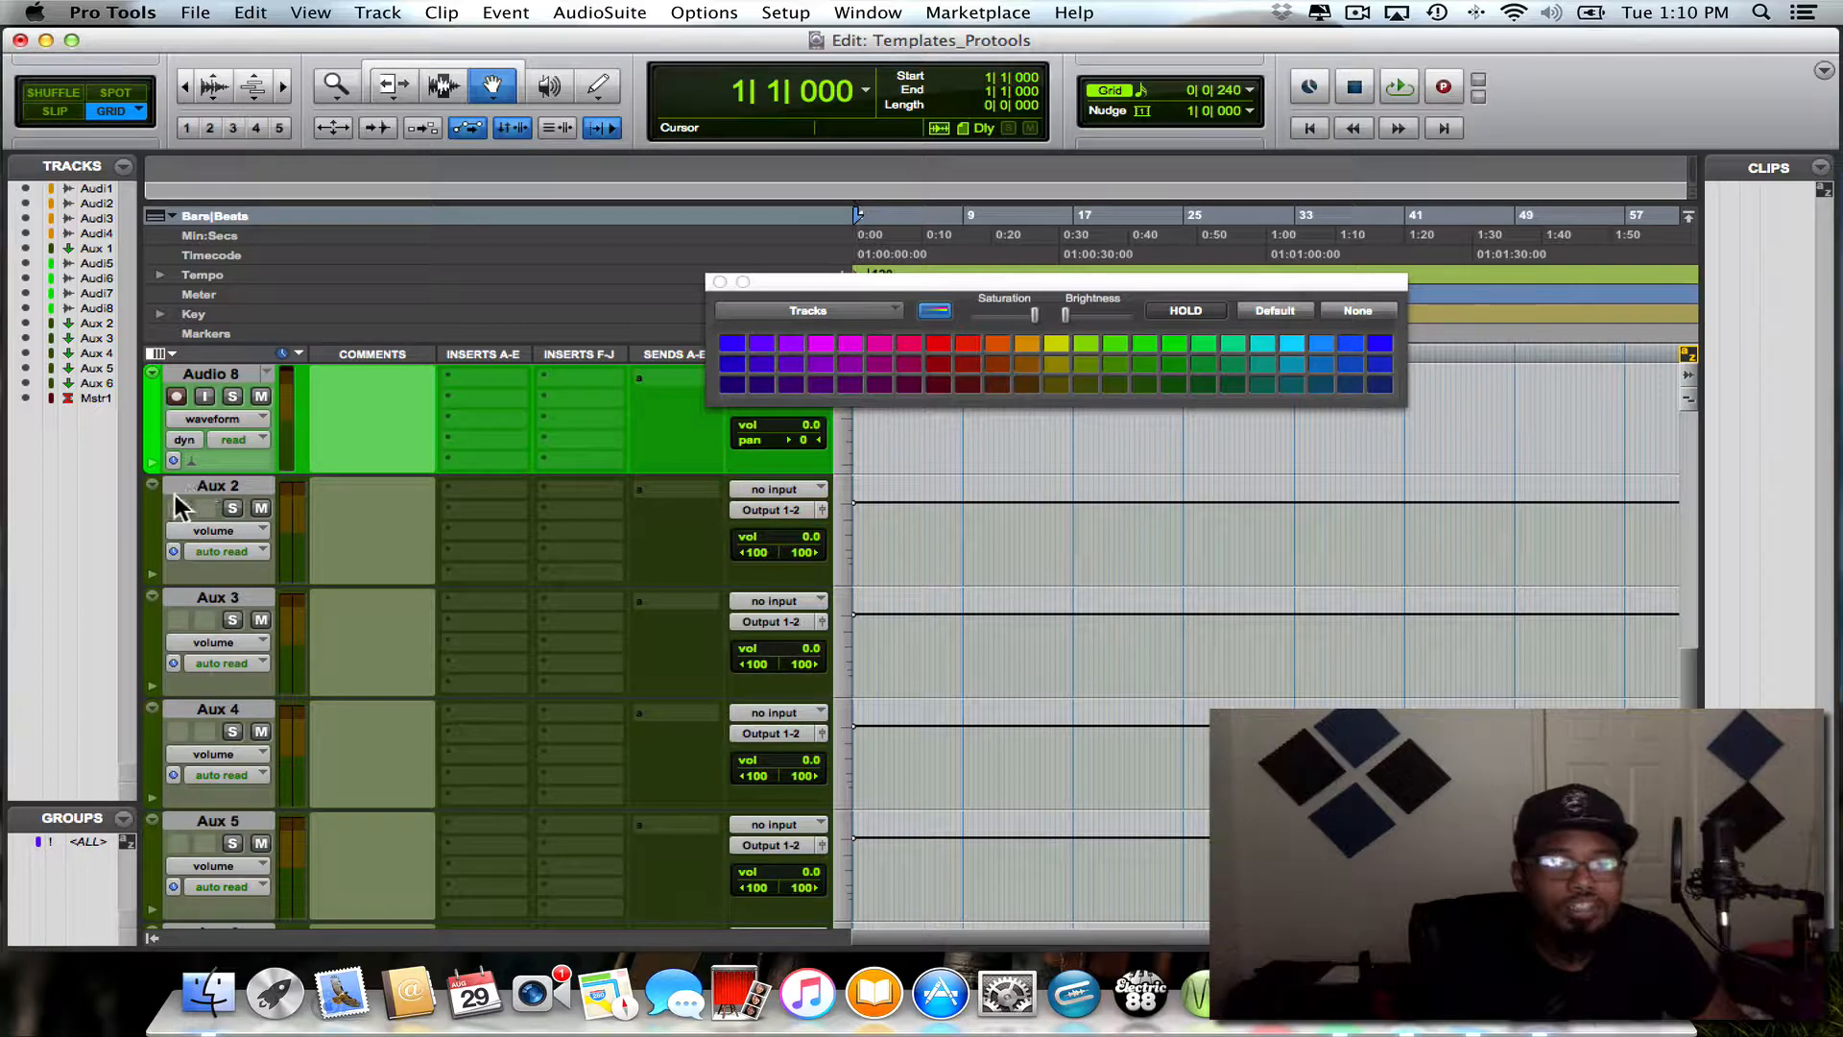
{"action": "left_click", "coordinate": [181, 596]}
{"action": "scroll", "coordinate": [245, 653], "scroll_direction": "down", "scroll_amount": 3}
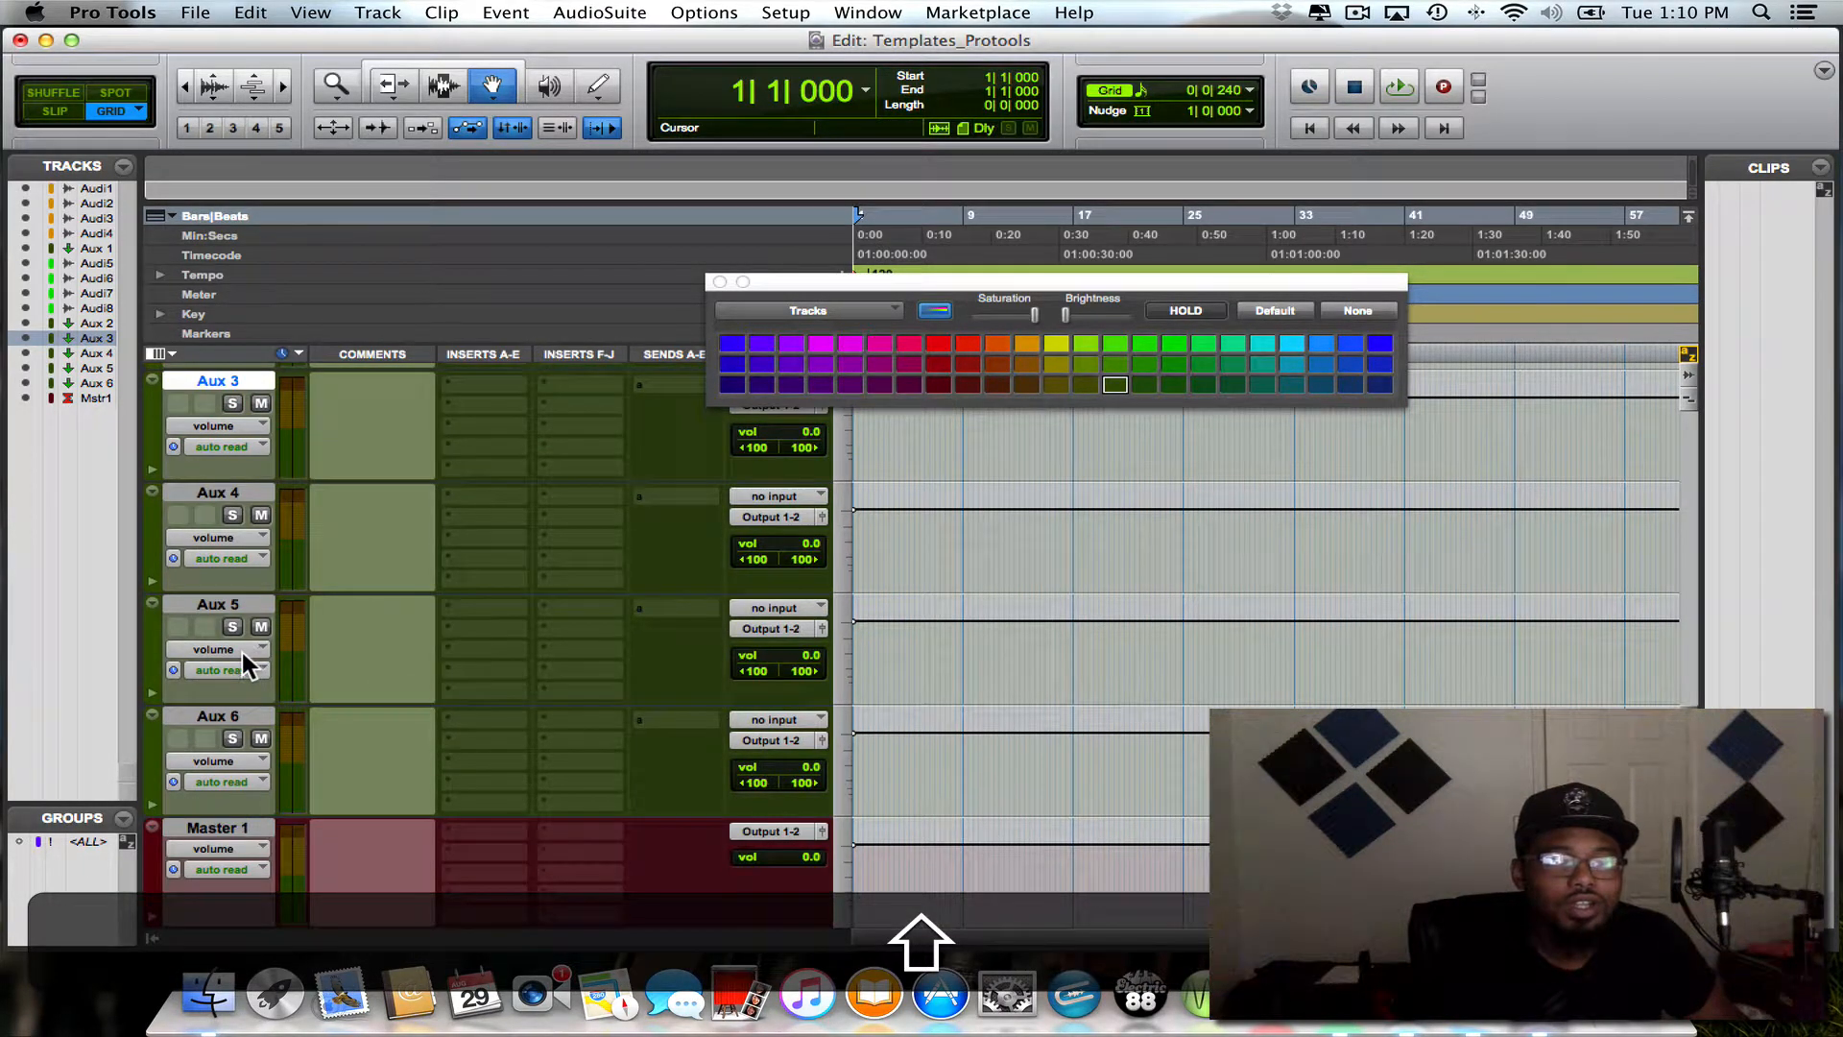
{"action": "left_click", "coordinate": [222, 707], "text": "shift"}
{"action": "scroll", "coordinate": [238, 667], "scroll_direction": "up", "scroll_amount": 2}
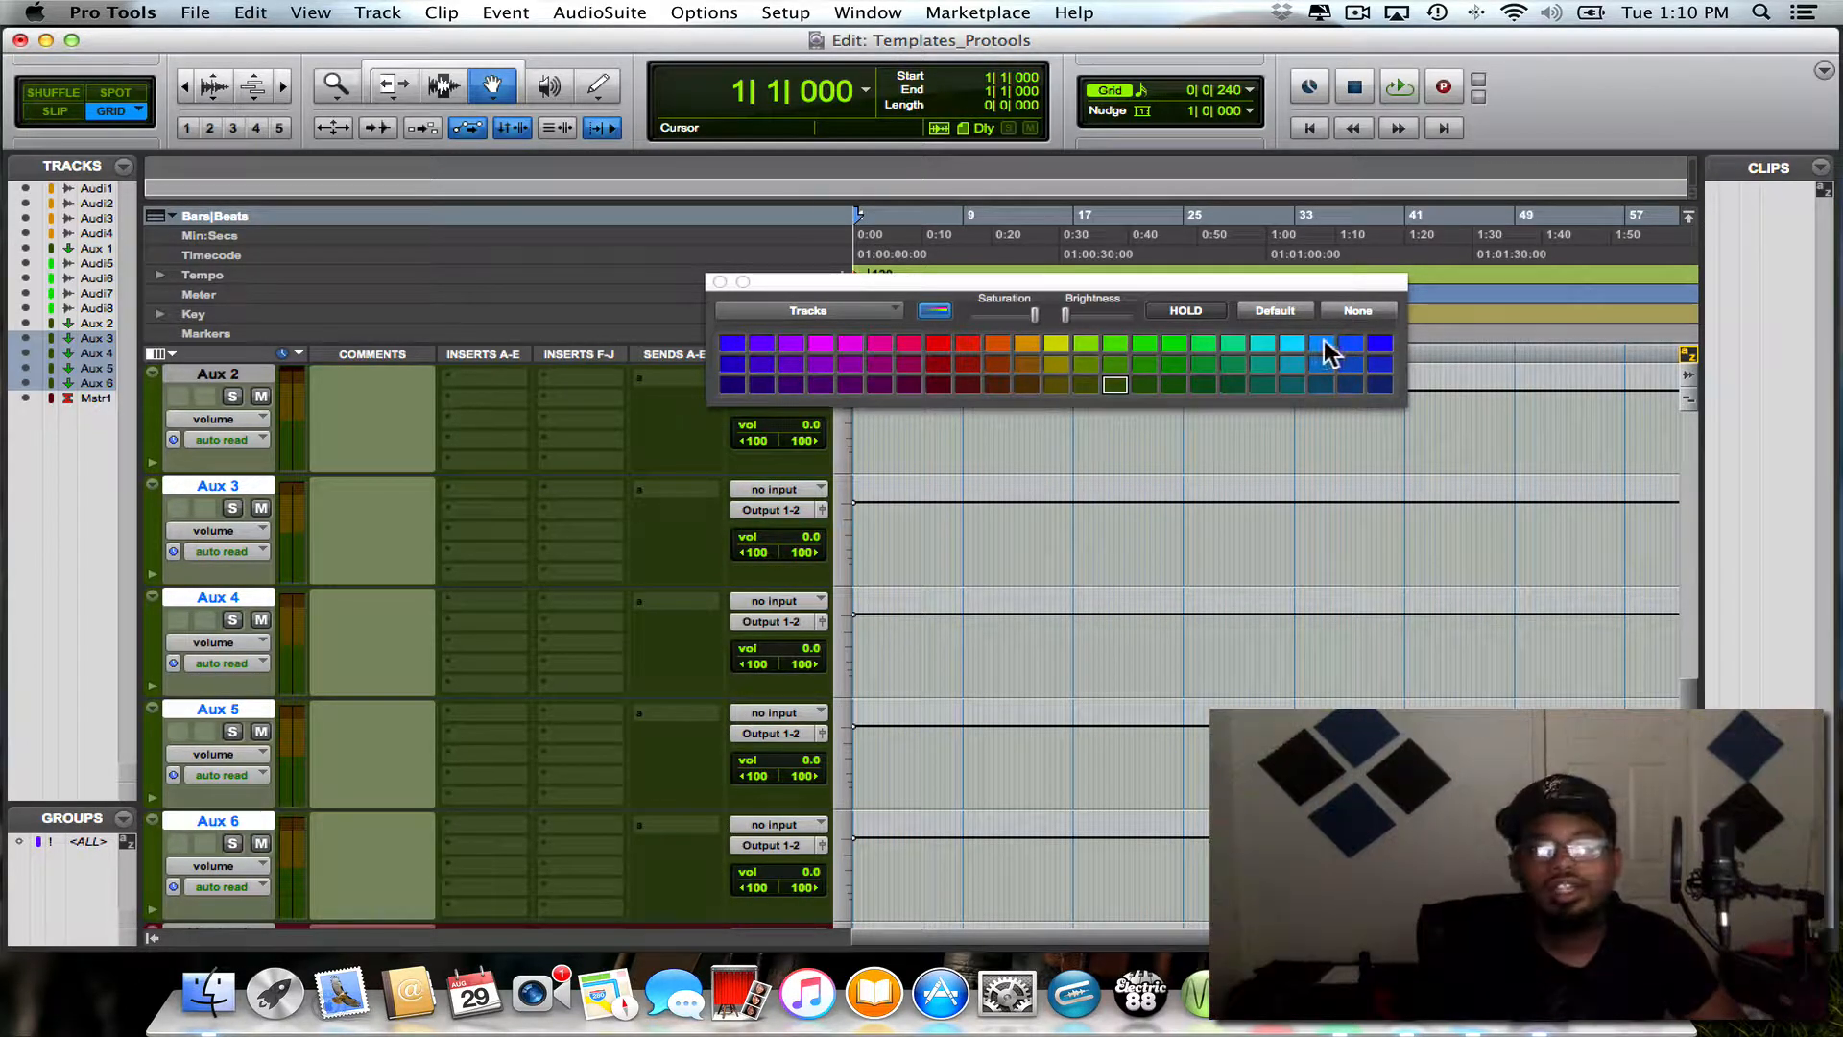
{"action": "left_click", "coordinate": [1379, 343]}
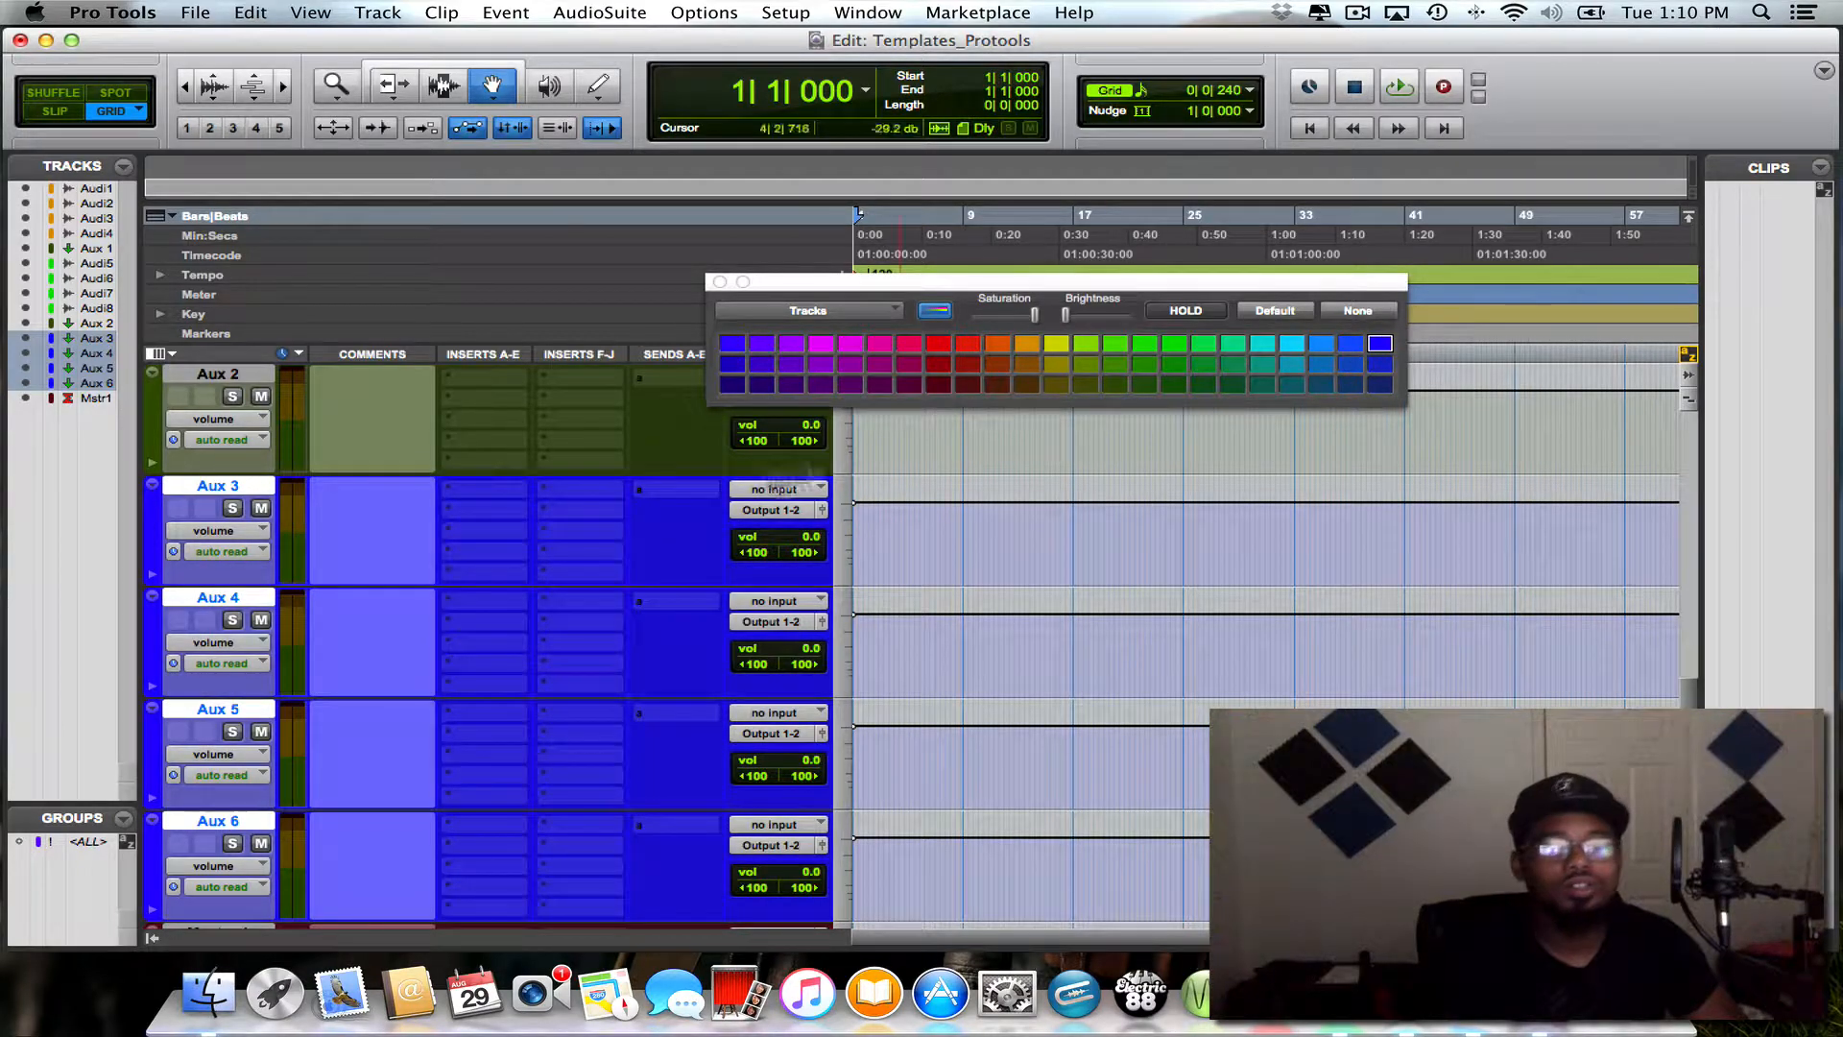
{"action": "scroll", "coordinate": [561, 505], "scroll_direction": "down", "scroll_amount": 2}
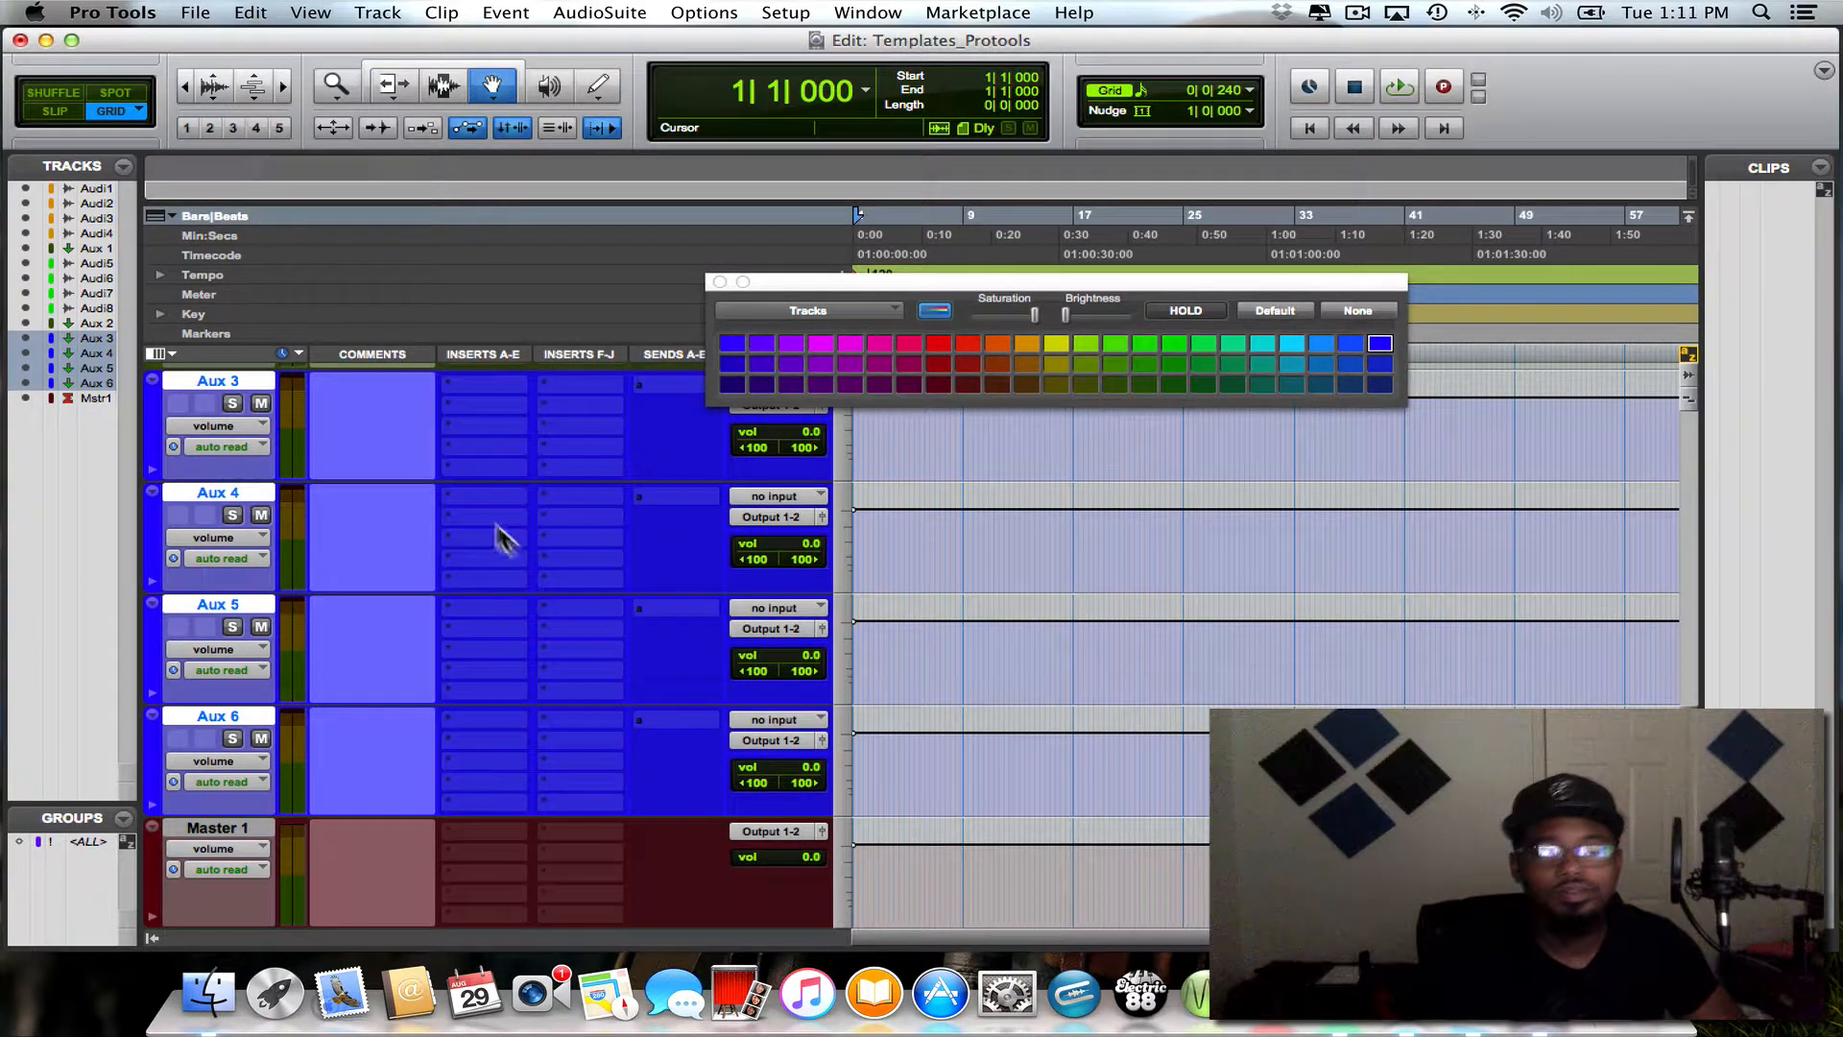
{"action": "left_click", "coordinate": [220, 715], "text": "alt"}
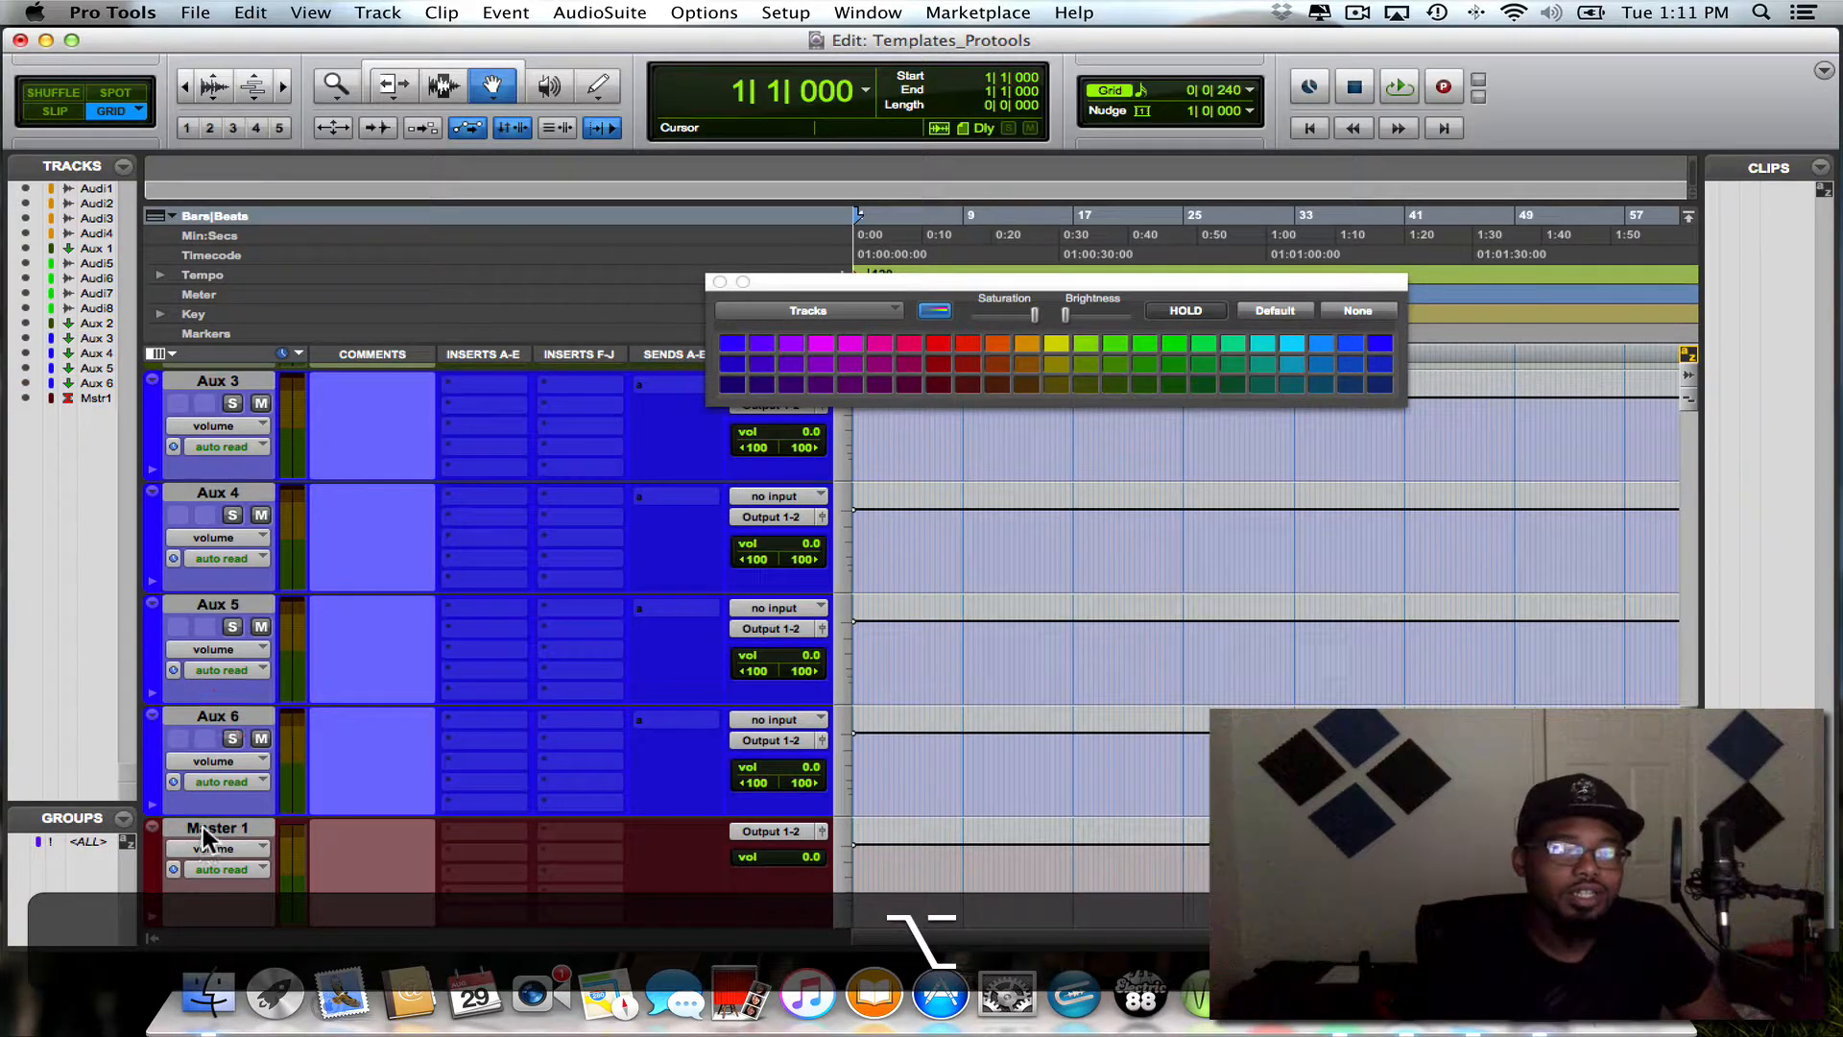
{"action": "left_click", "coordinate": [203, 826]}
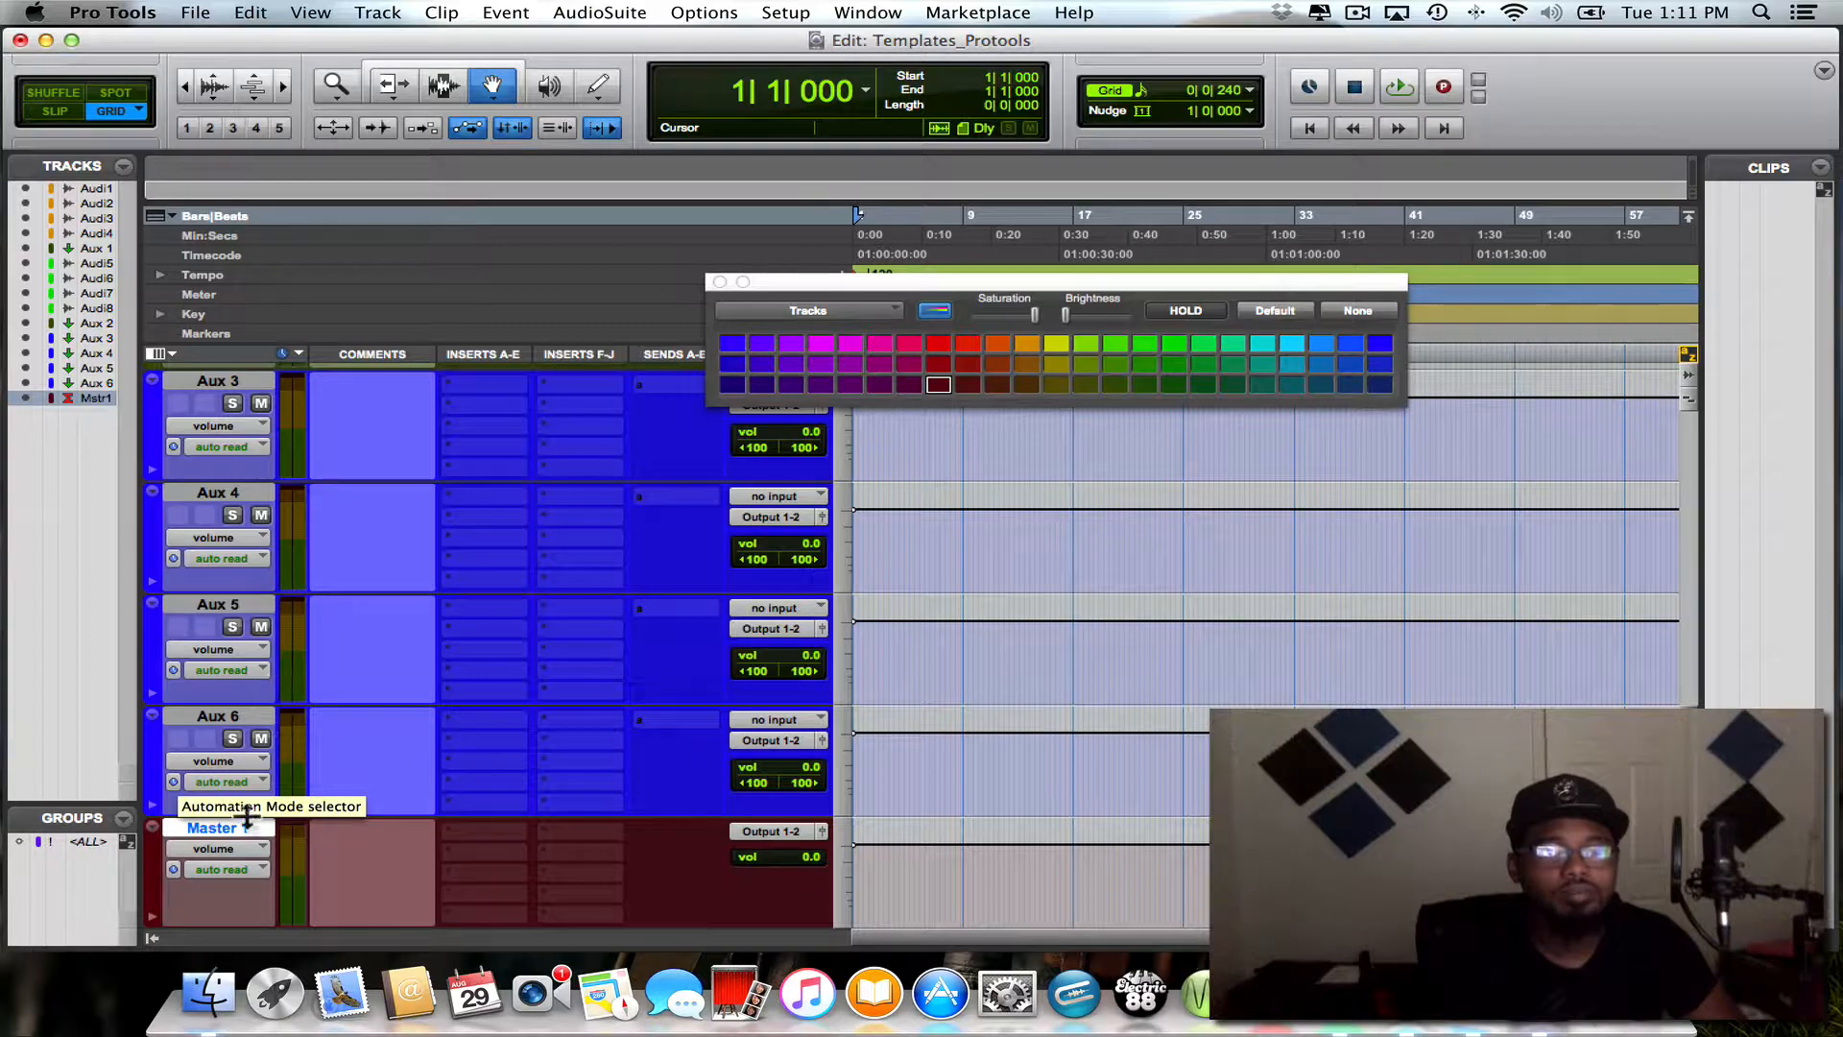
- Rename the Audio 1 track as "Hk LD" and go on to naming the track beneath it
{"action": "scroll", "coordinate": [205, 688], "scroll_direction": "up", "scroll_amount": 5}
{"action": "scroll", "coordinate": [206, 687], "scroll_direction": "down", "scroll_amount": 5}
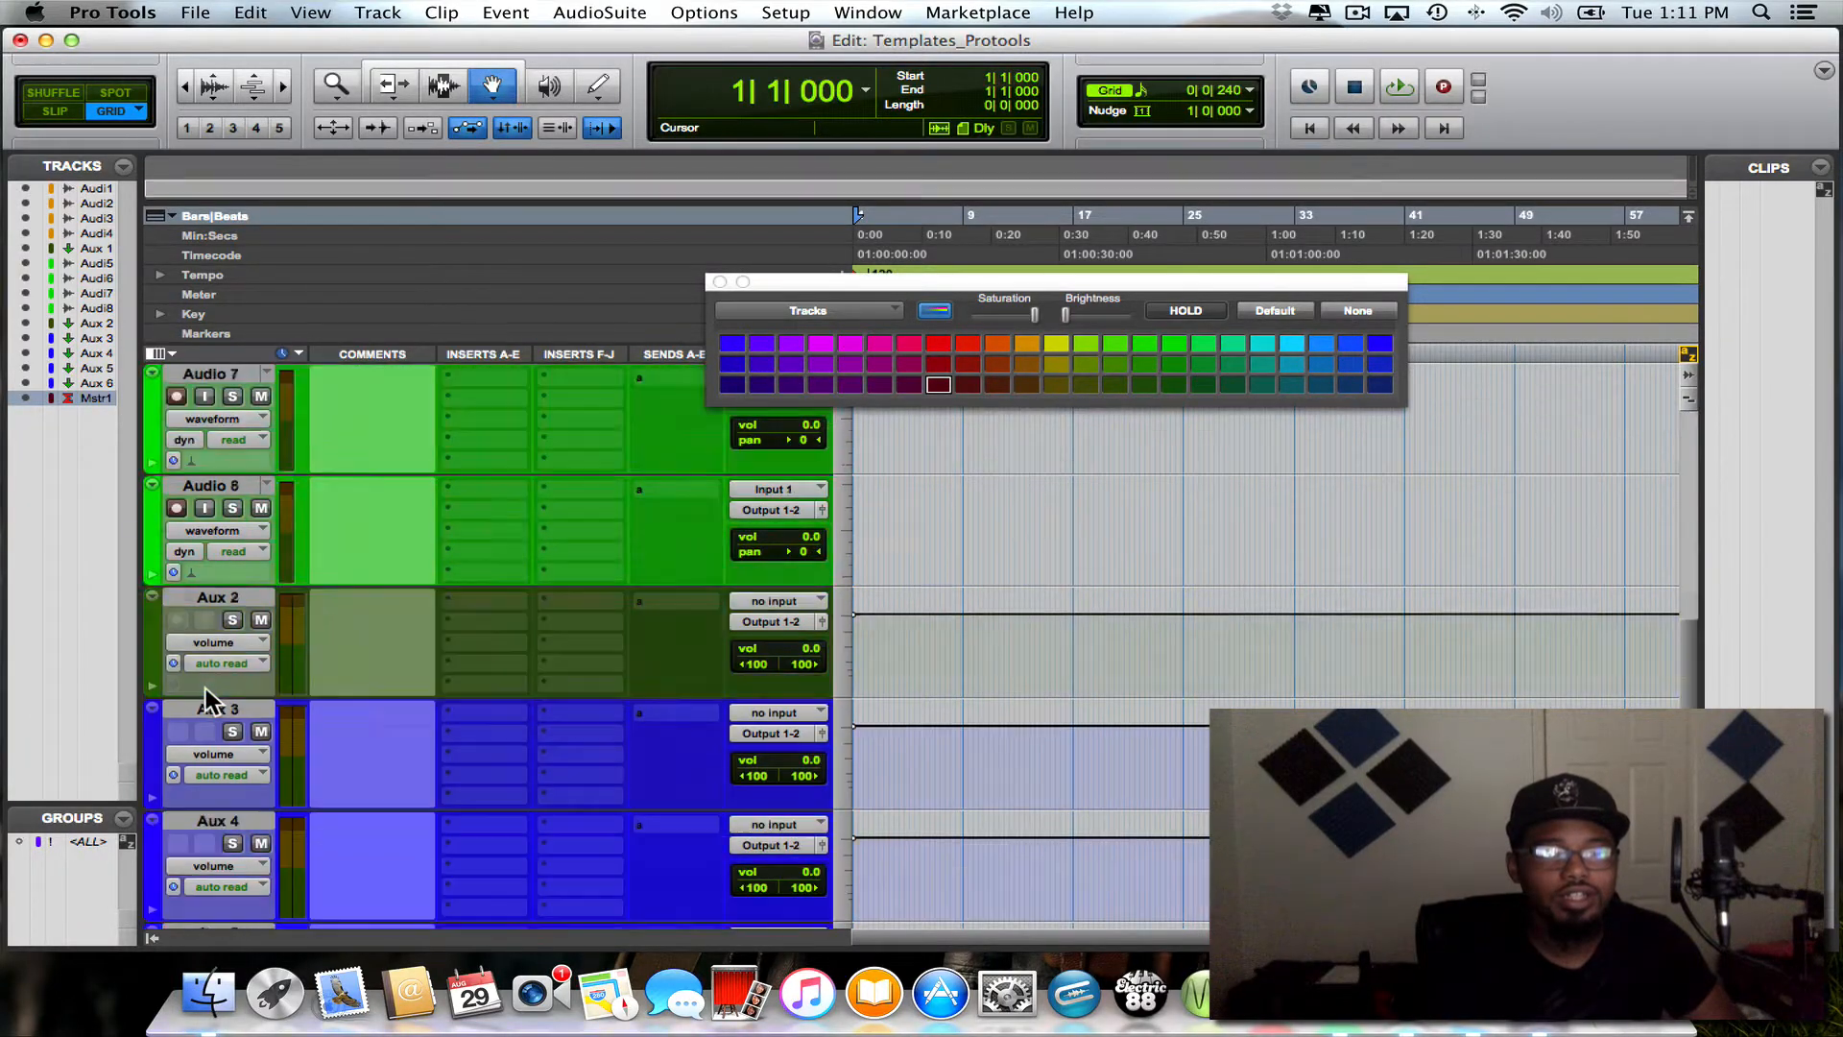
{"action": "scroll", "coordinate": [206, 687], "scroll_direction": "up", "scroll_amount": 5}
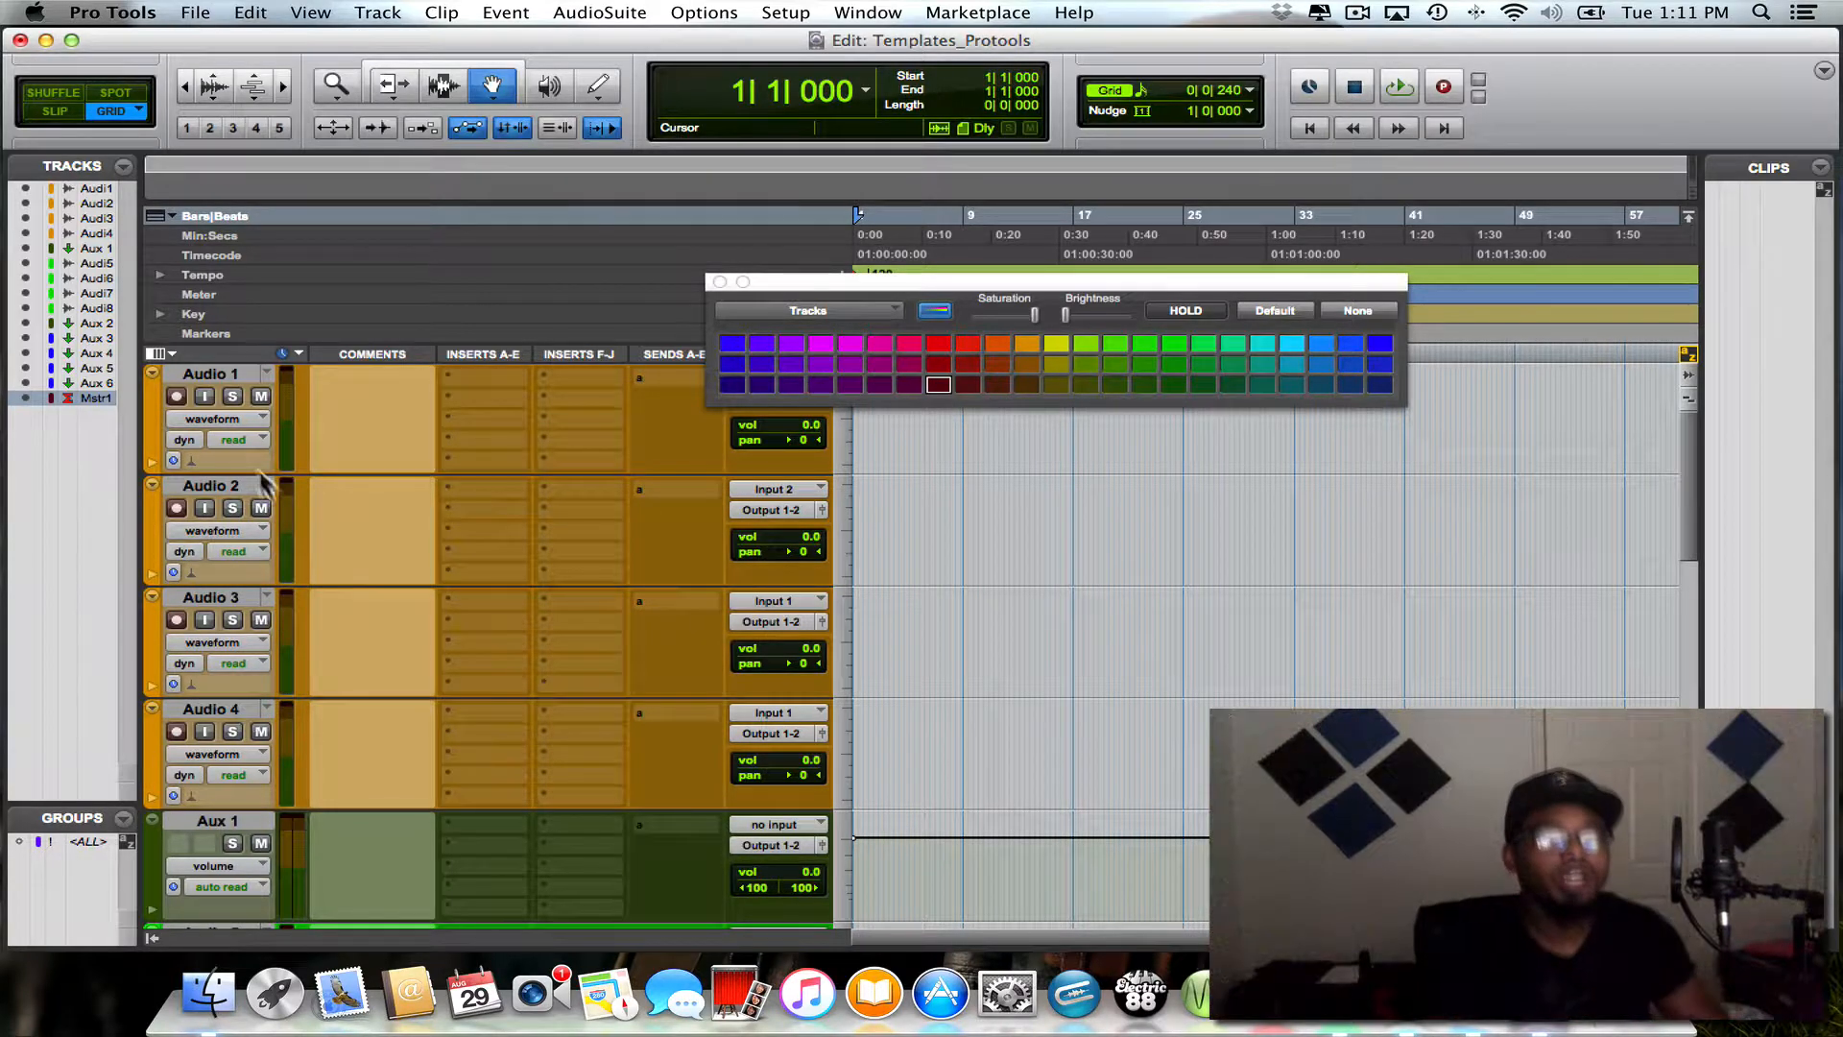
{"action": "left_click", "coordinate": [228, 373]}
{"action": "double_click", "coordinate": [228, 372]}
{"action": "key", "text": "BackSpace"}
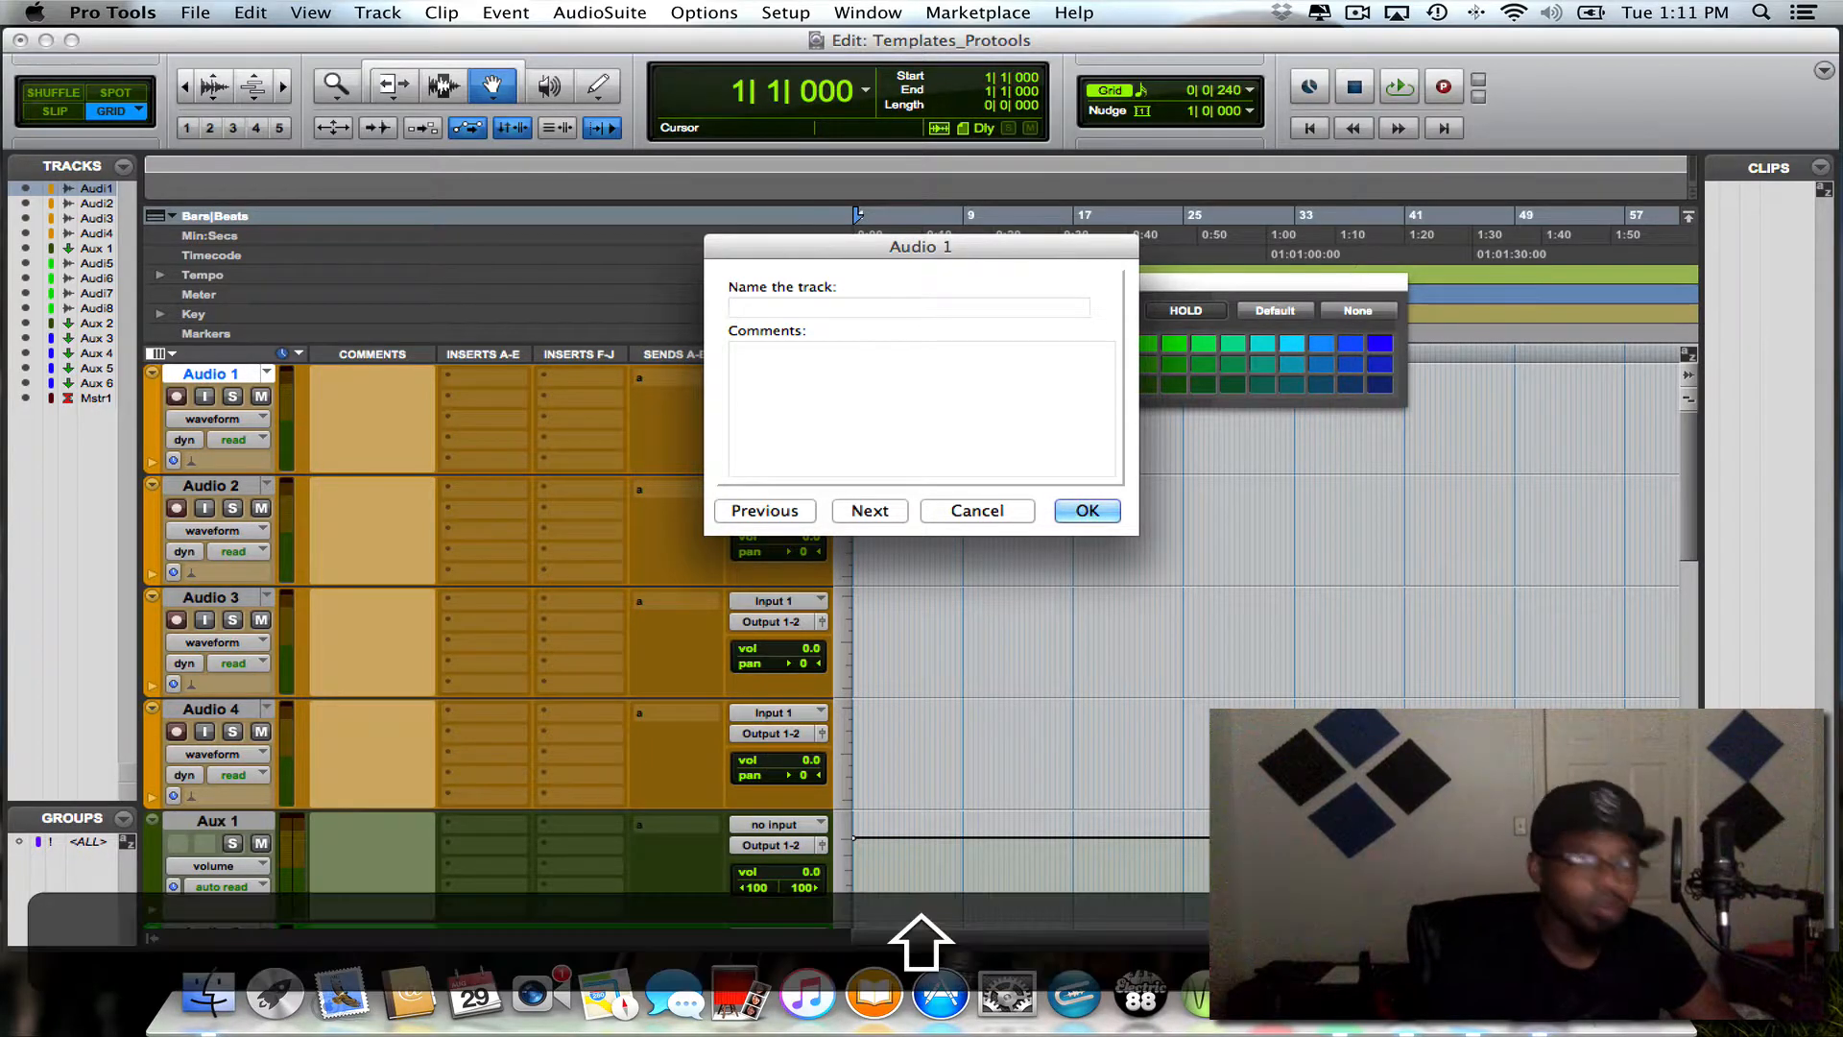
{"action": "type", "text": "Hk LD"}
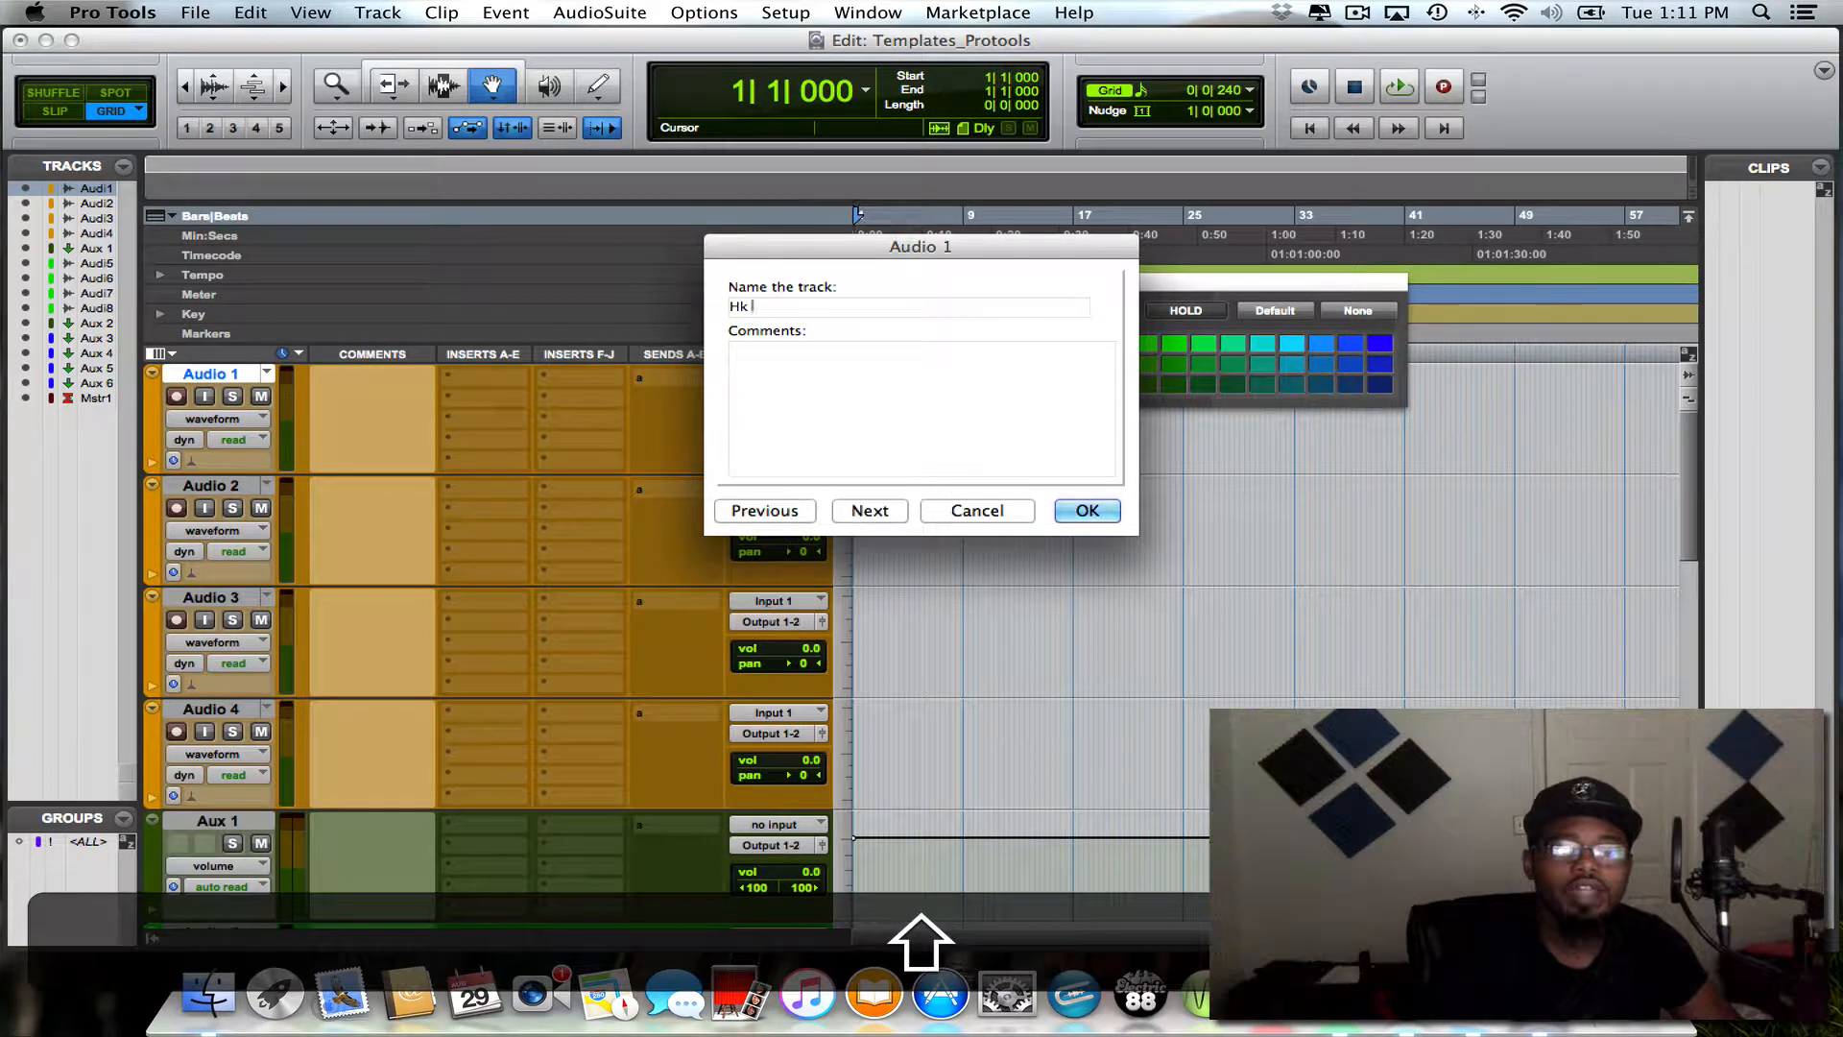
{"action": "key", "text": "BackSpace"}
{"action": "key", "text": "BackSpace"}
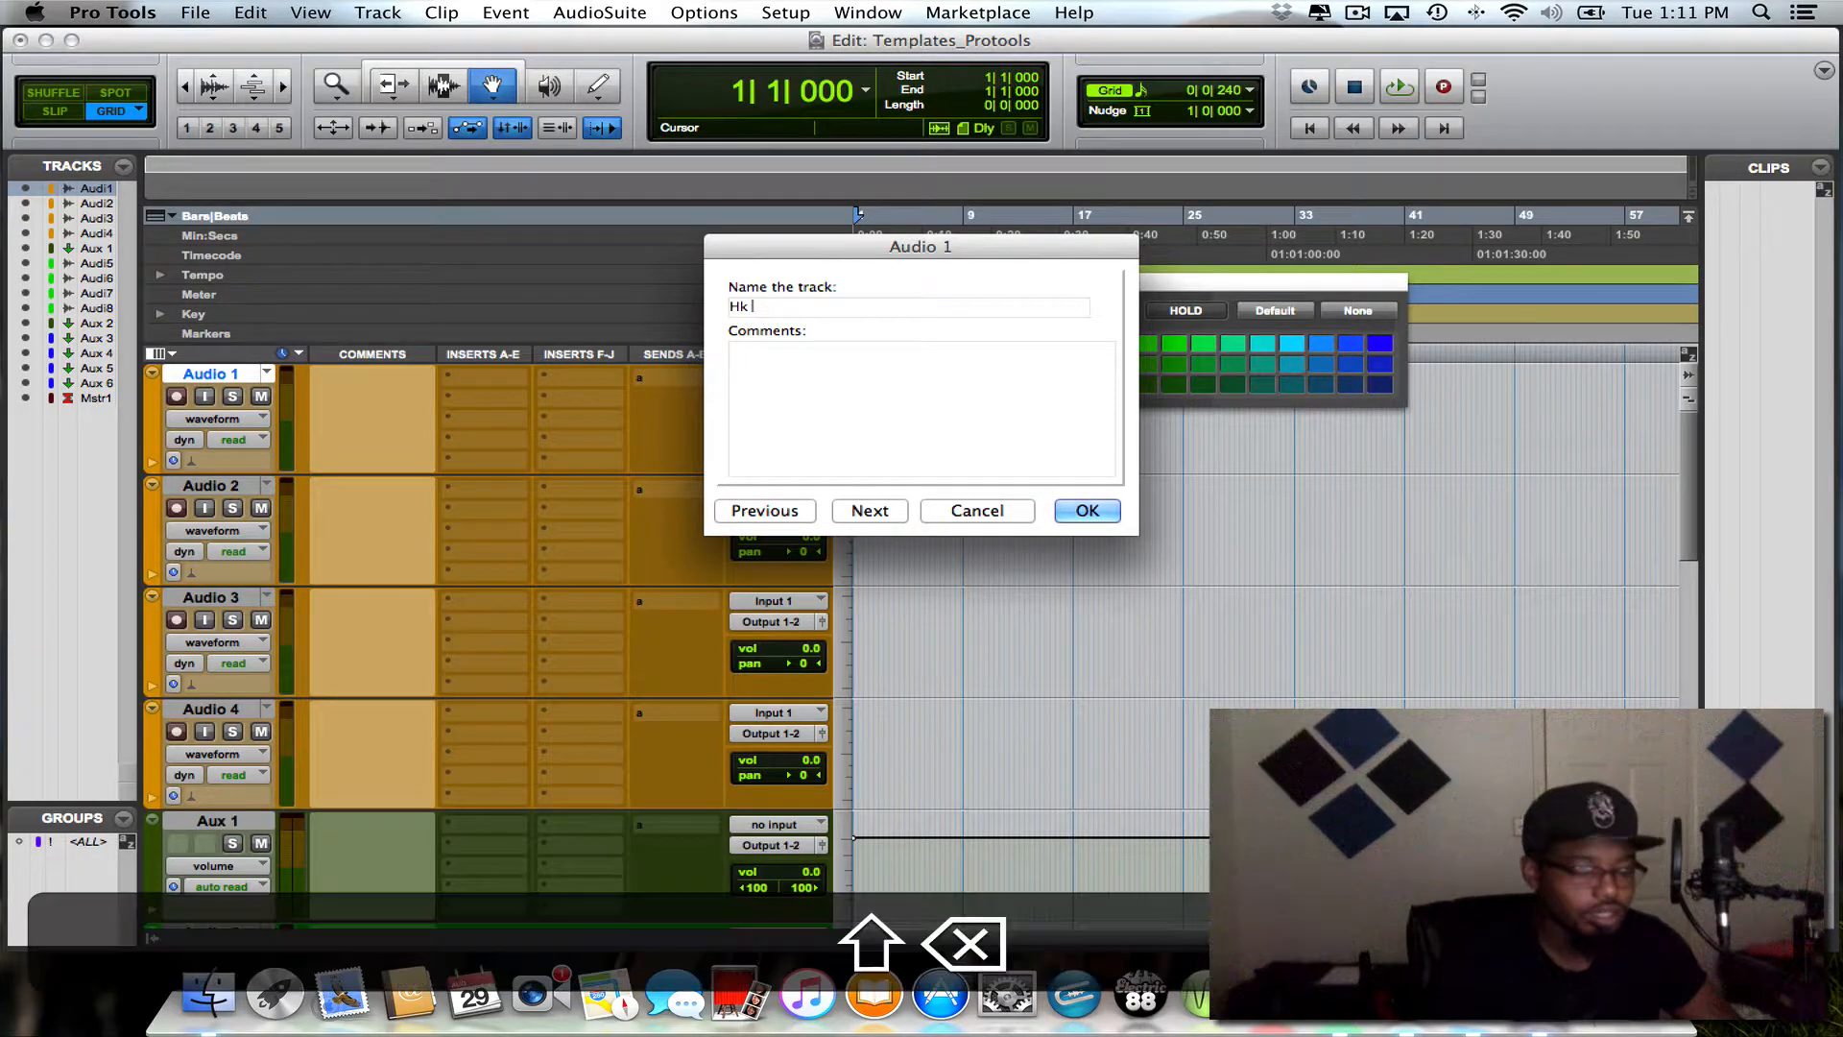
{"action": "type", "text": "LD"}
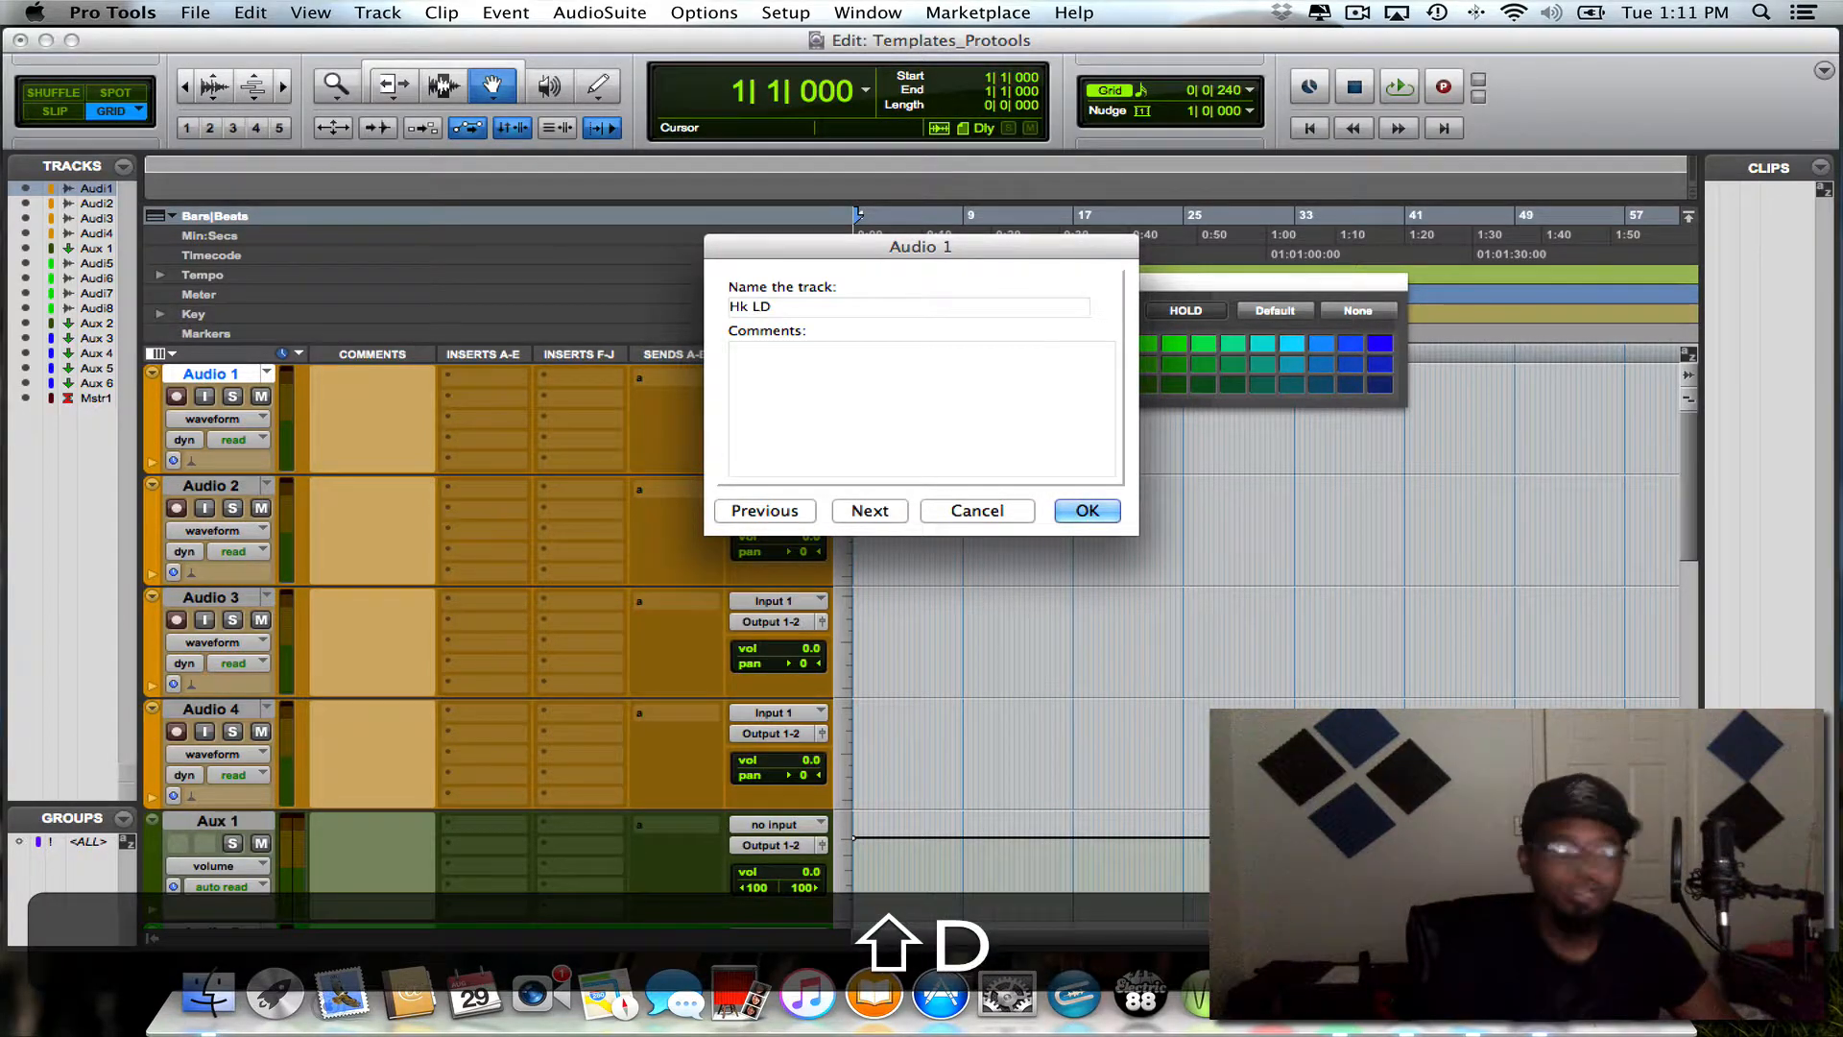
{"action": "key", "text": "super+Right"}
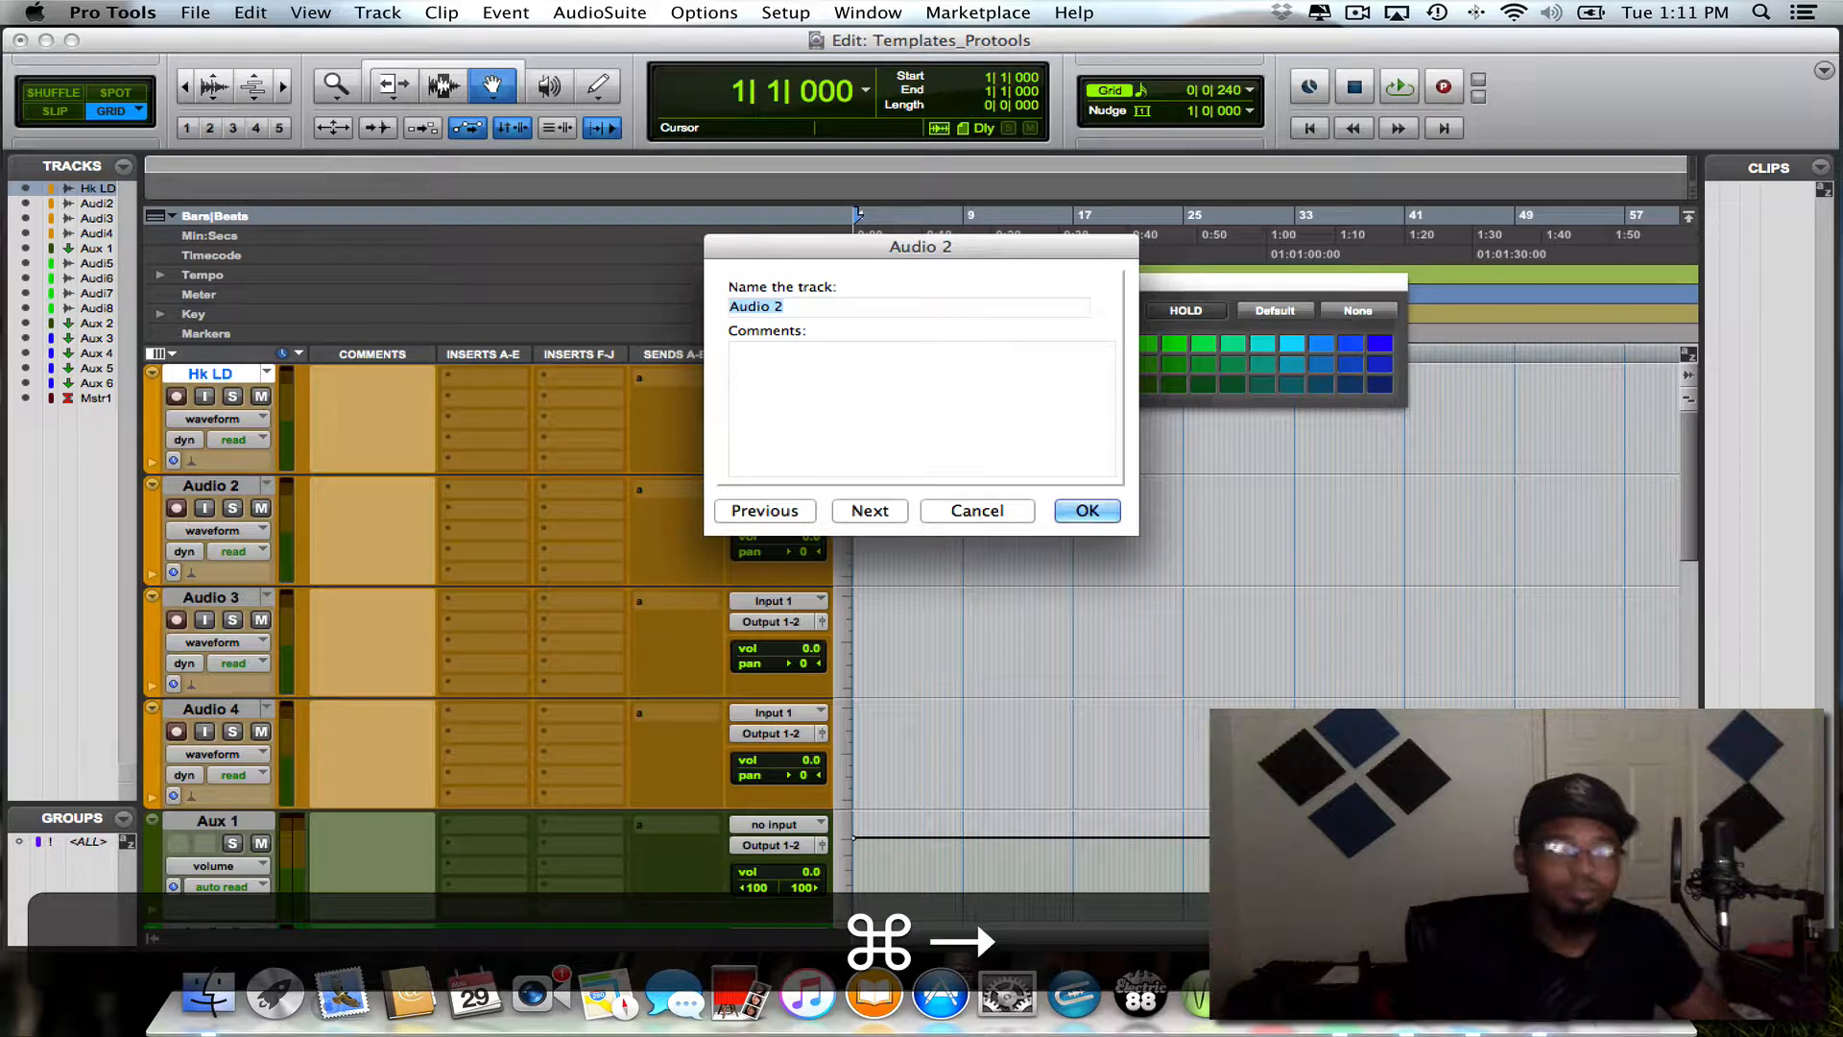
- Name the Audio 2 track "HK Dub" and go on to naming Audio 3
{"action": "key", "text": "BackSpace"}
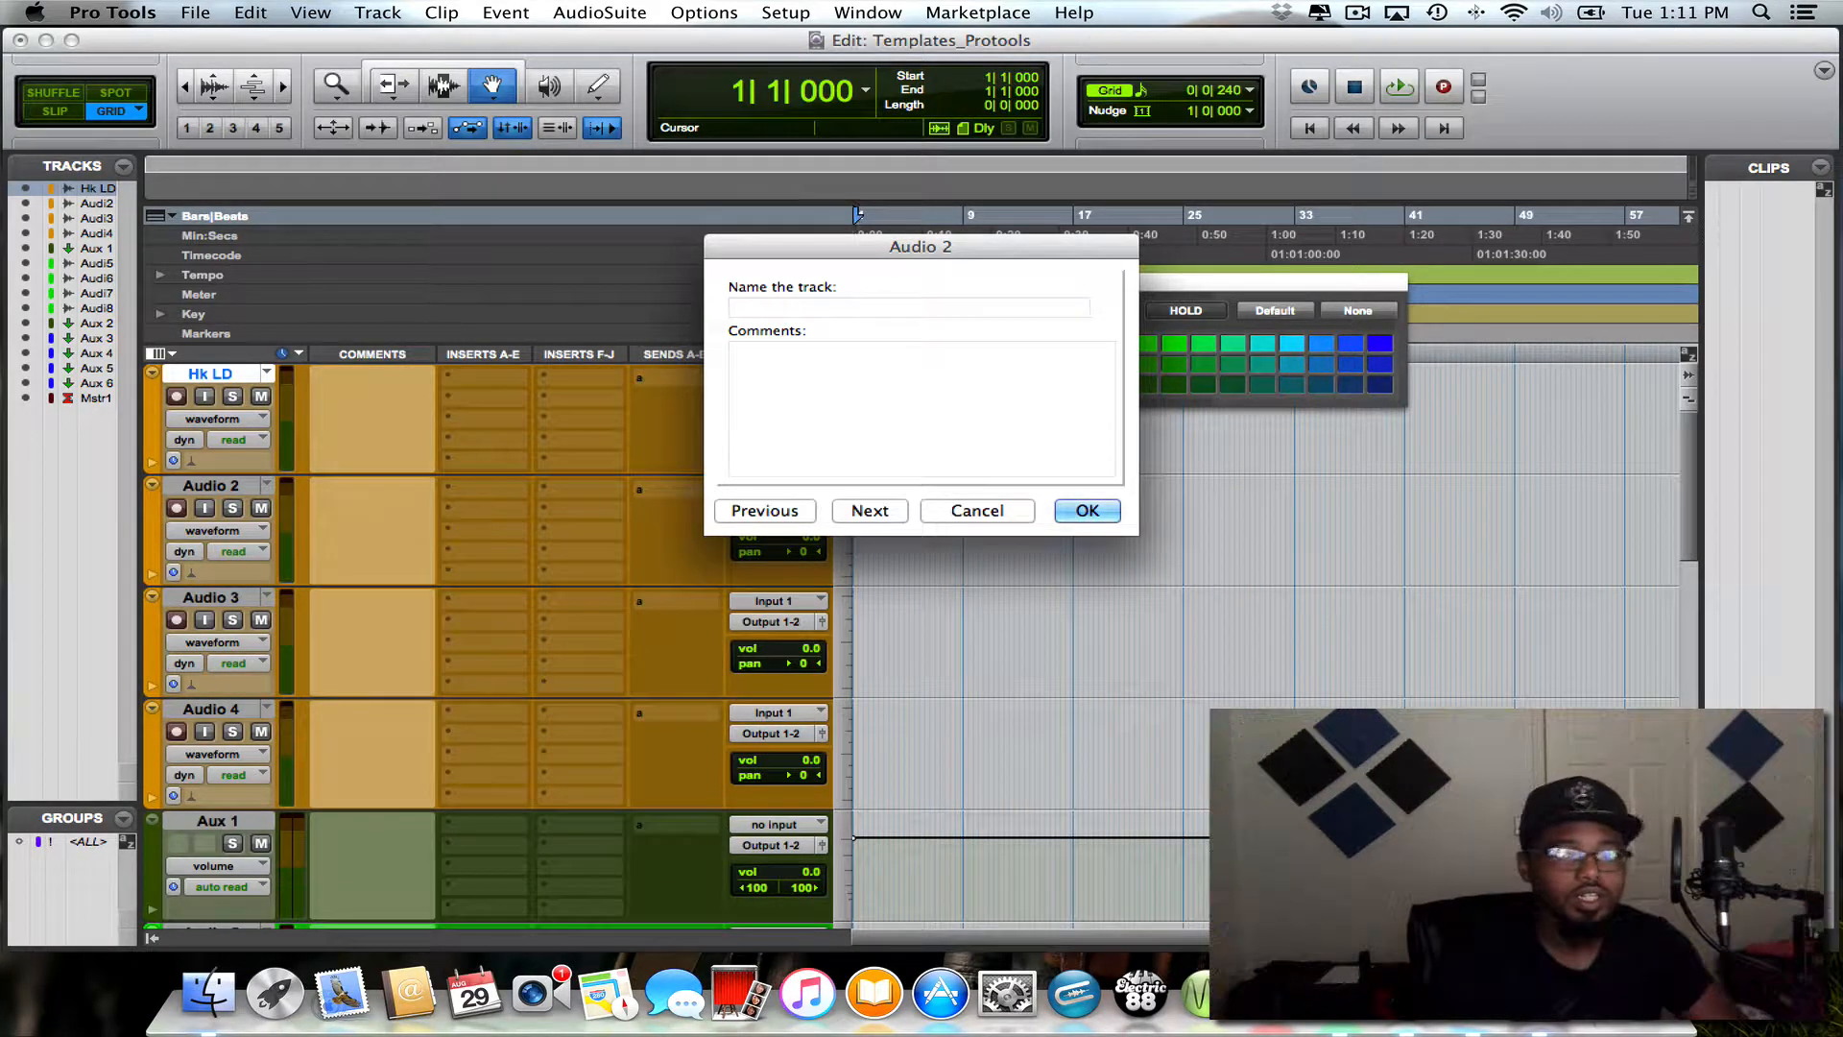
{"action": "type", "text": "HK"}
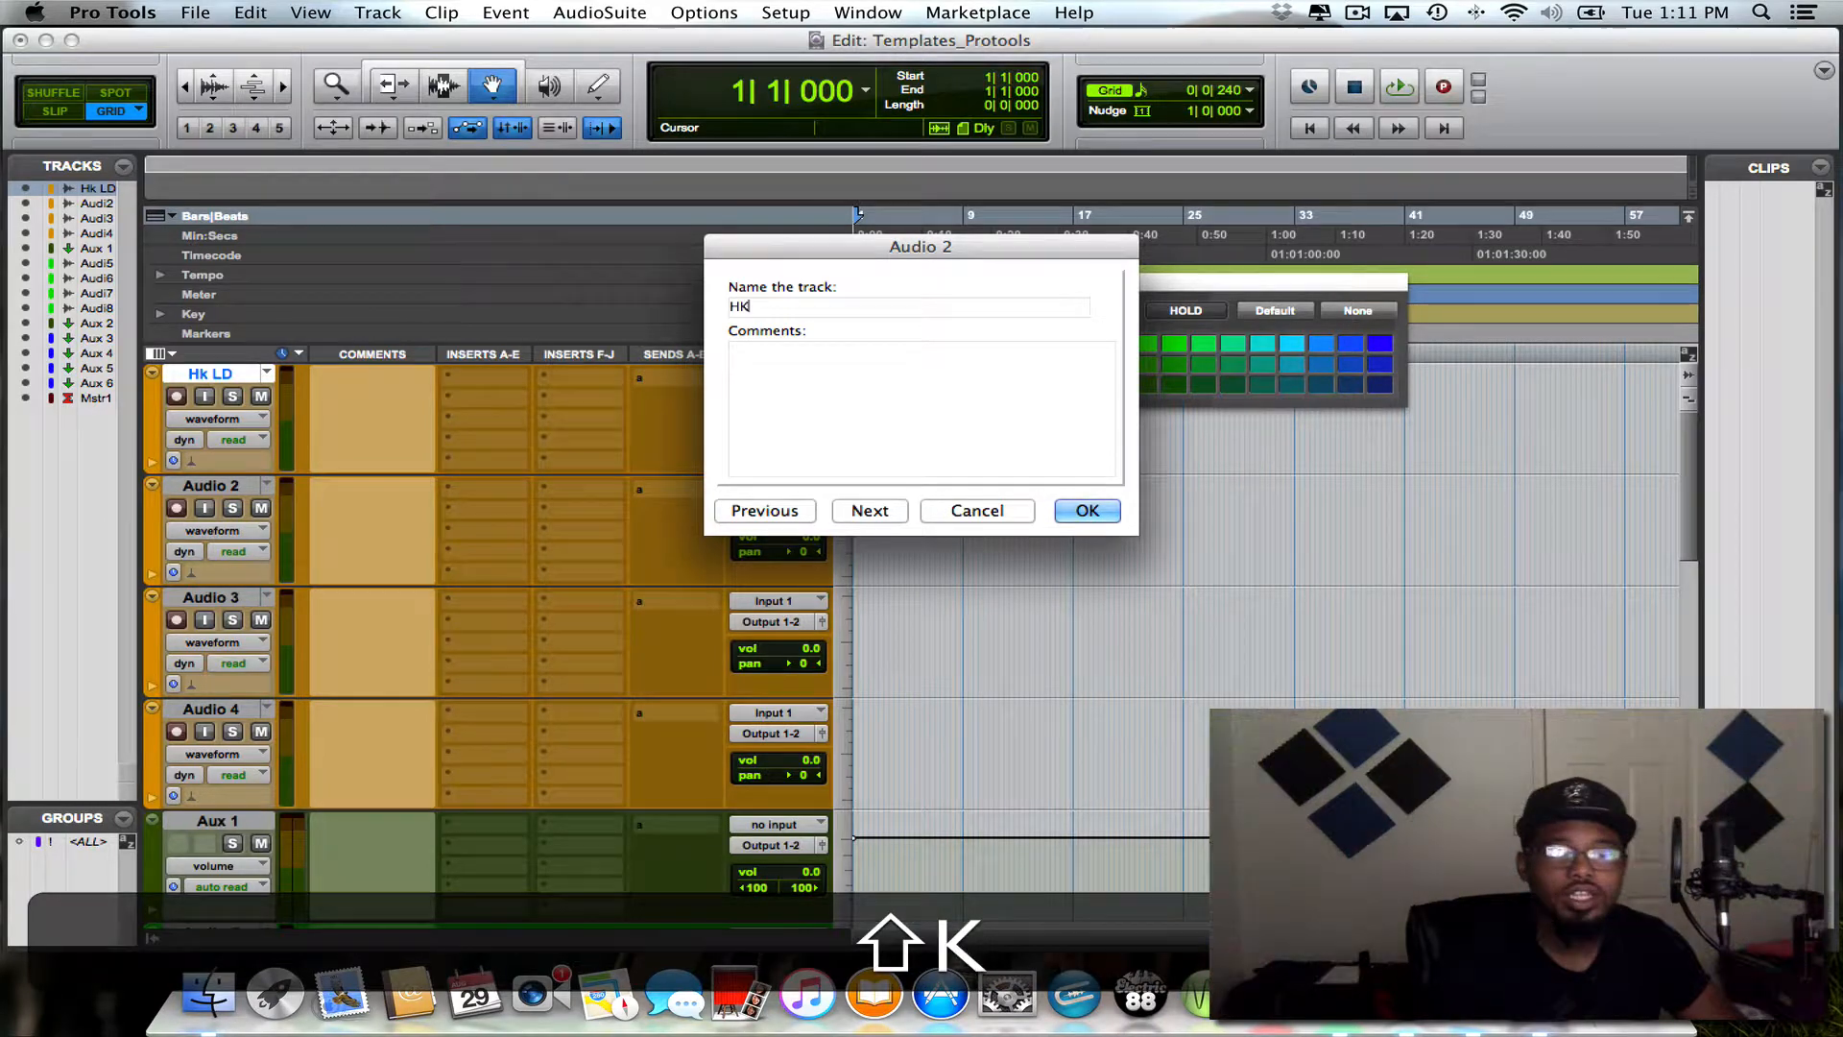
{"action": "type", "text": " DUb"}
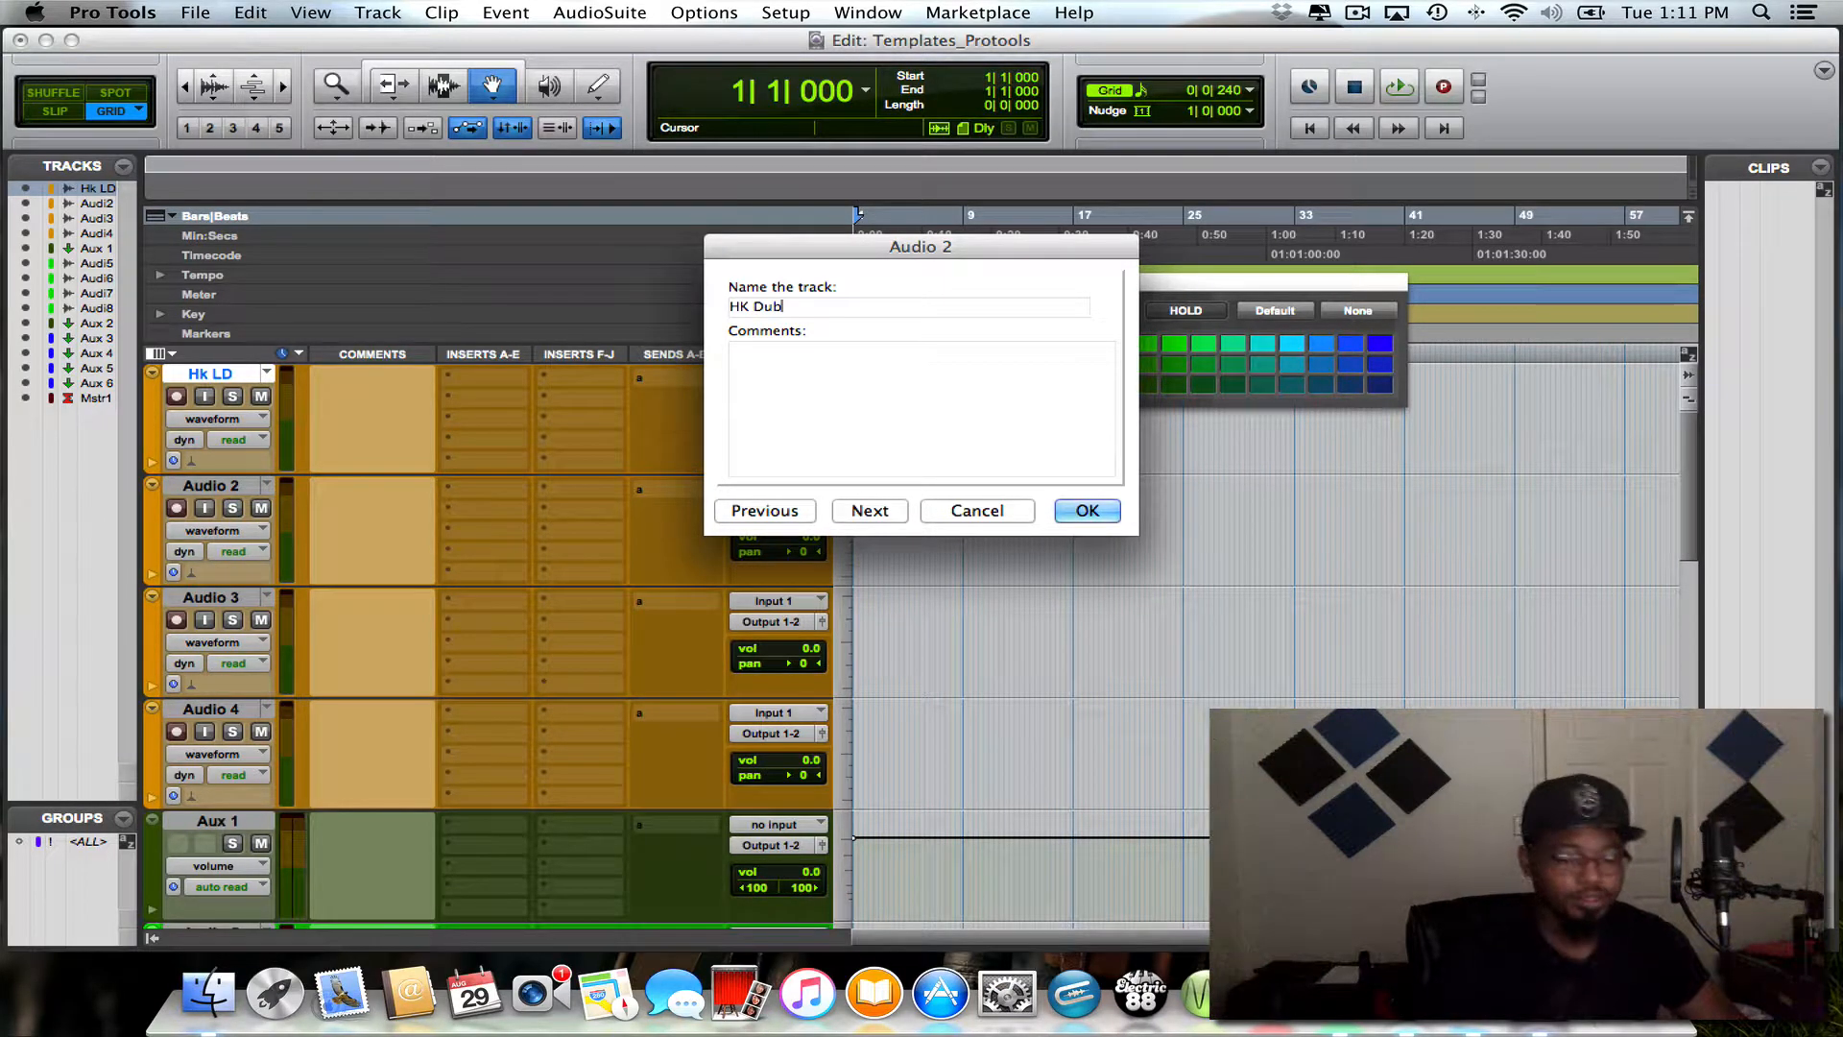
{"action": "key", "text": "super+Right"}
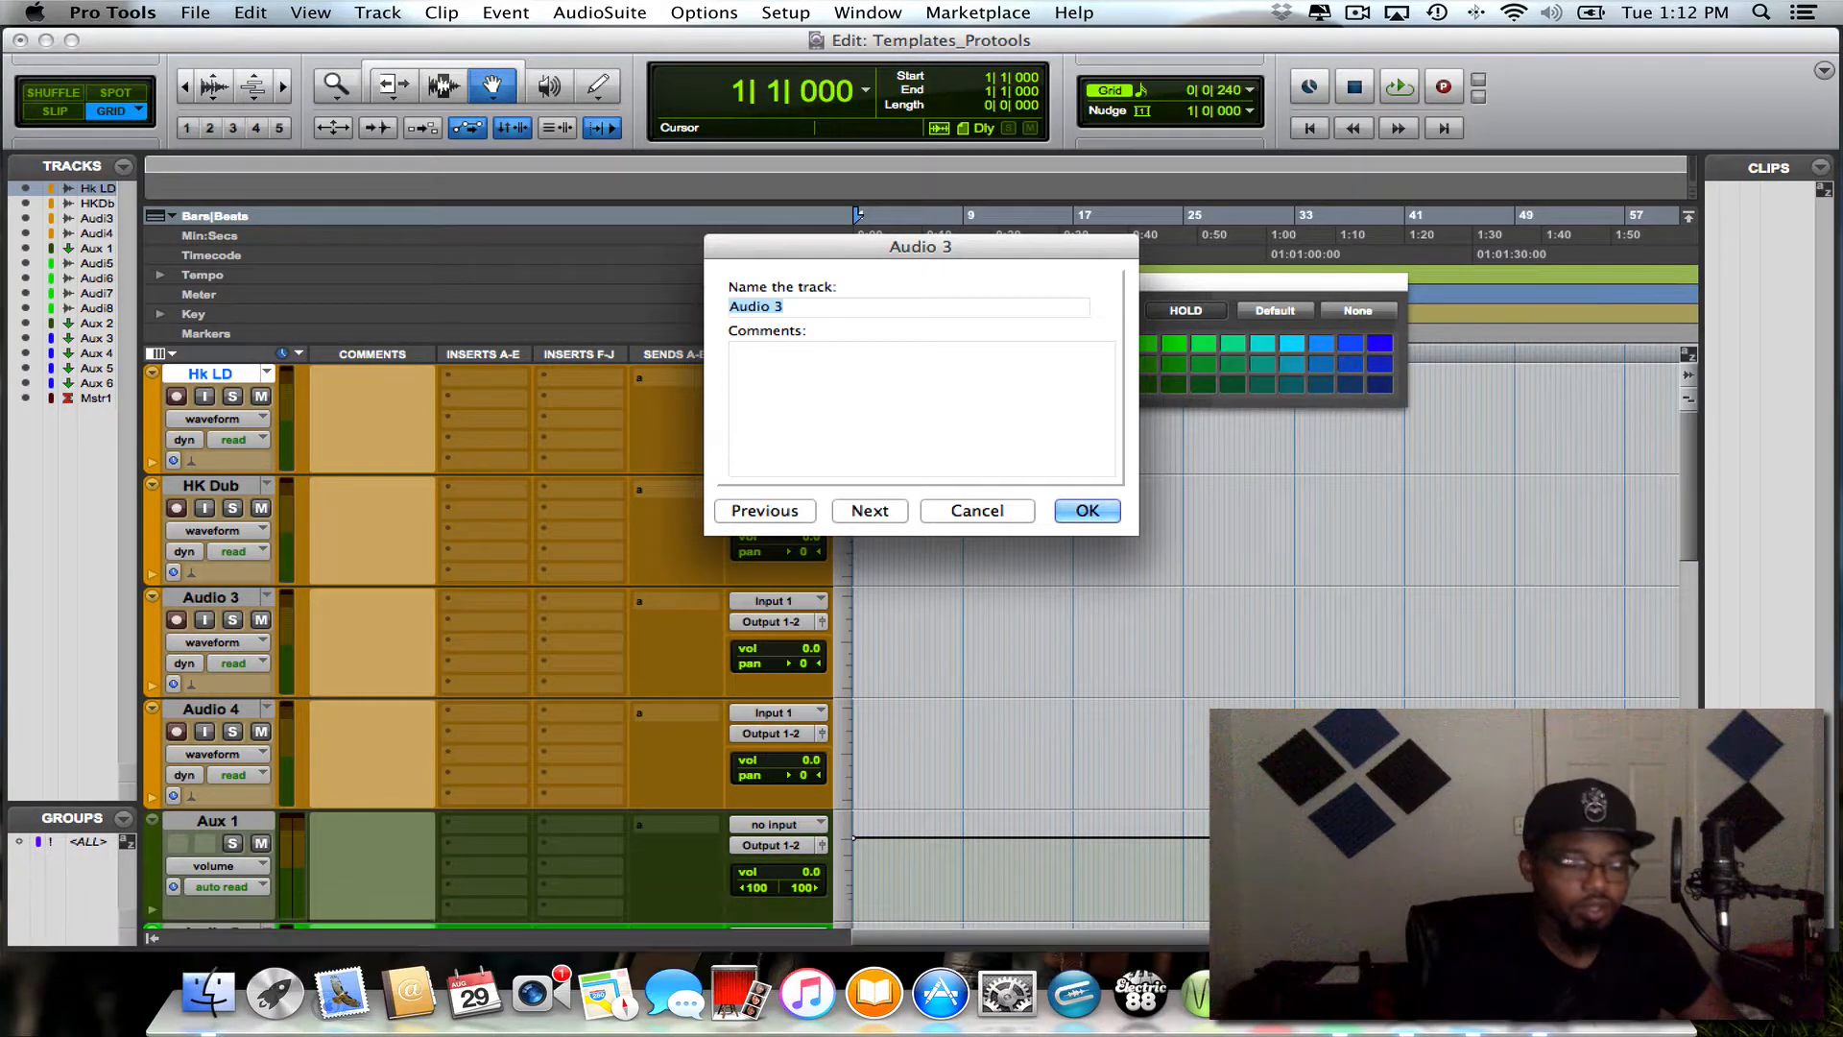
- Name the Audio 3 track "Hk In/out" and go on to naming Audio 4
{"action": "key", "text": "BackSpace"}
{"action": "type", "text": "Hk I"}
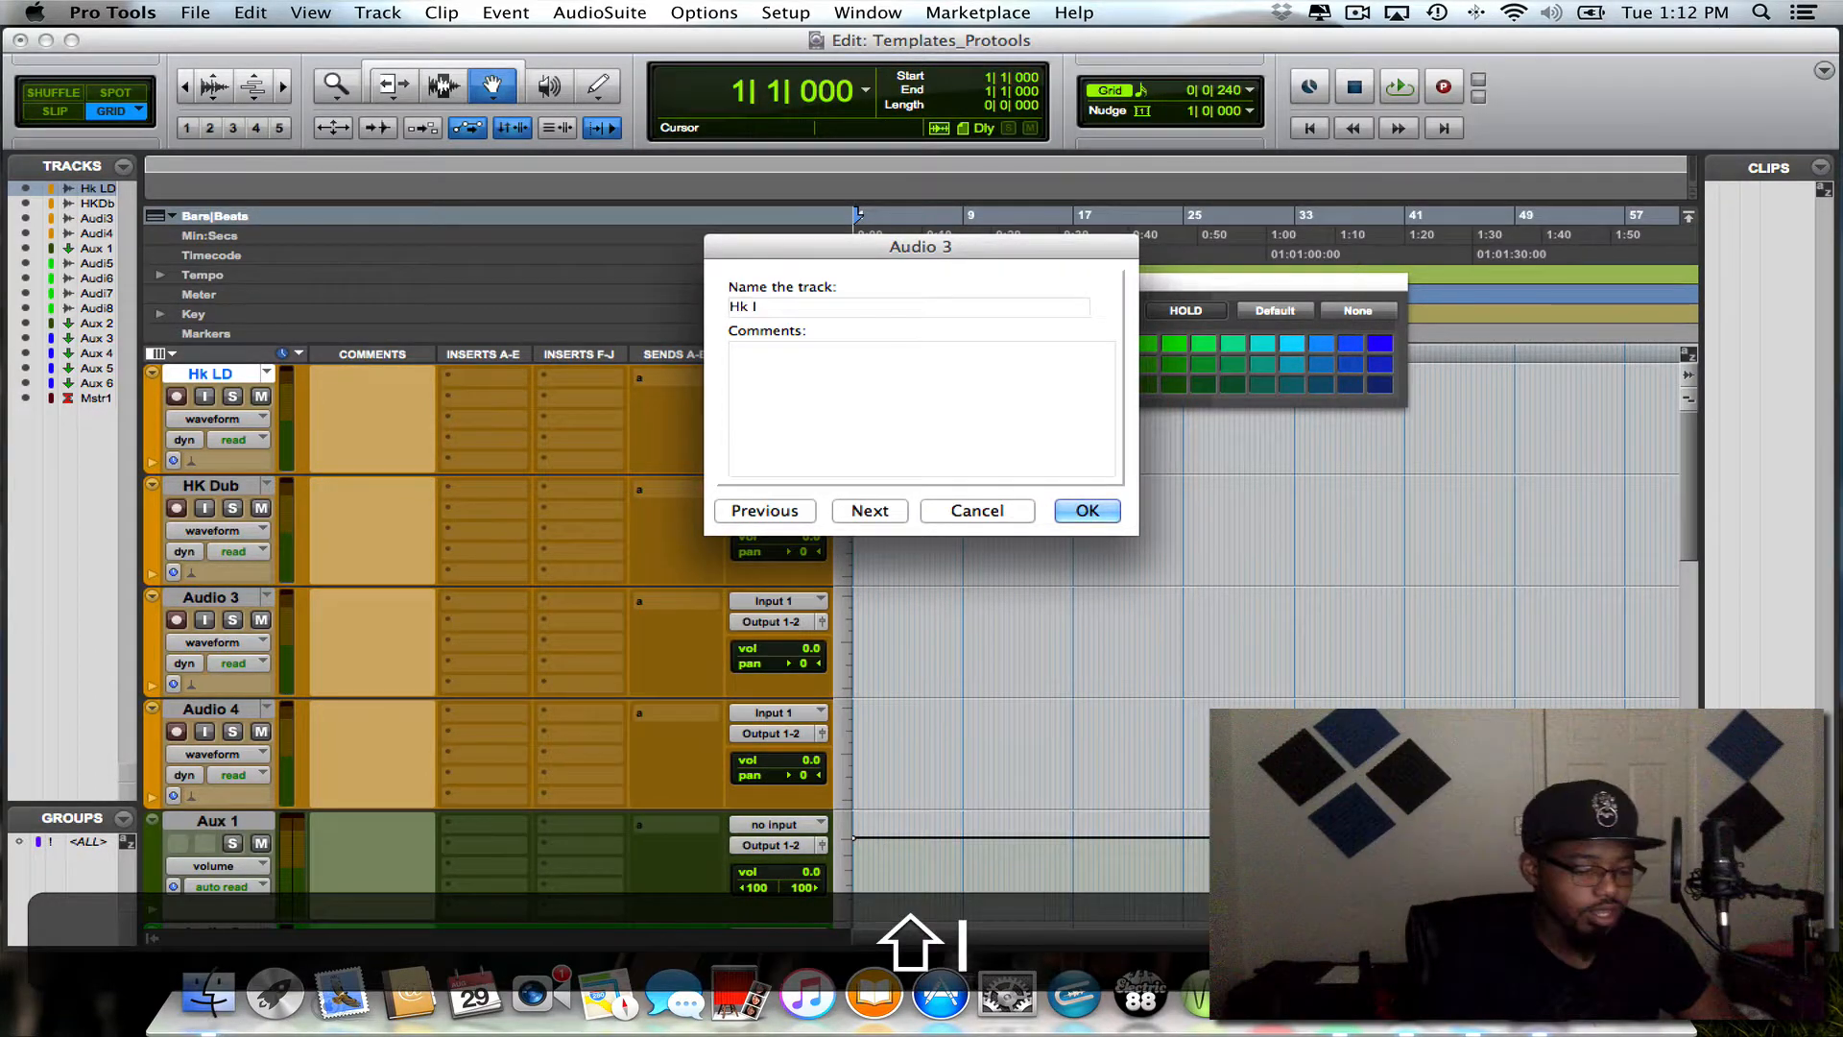
{"action": "type", "text": "n/"}
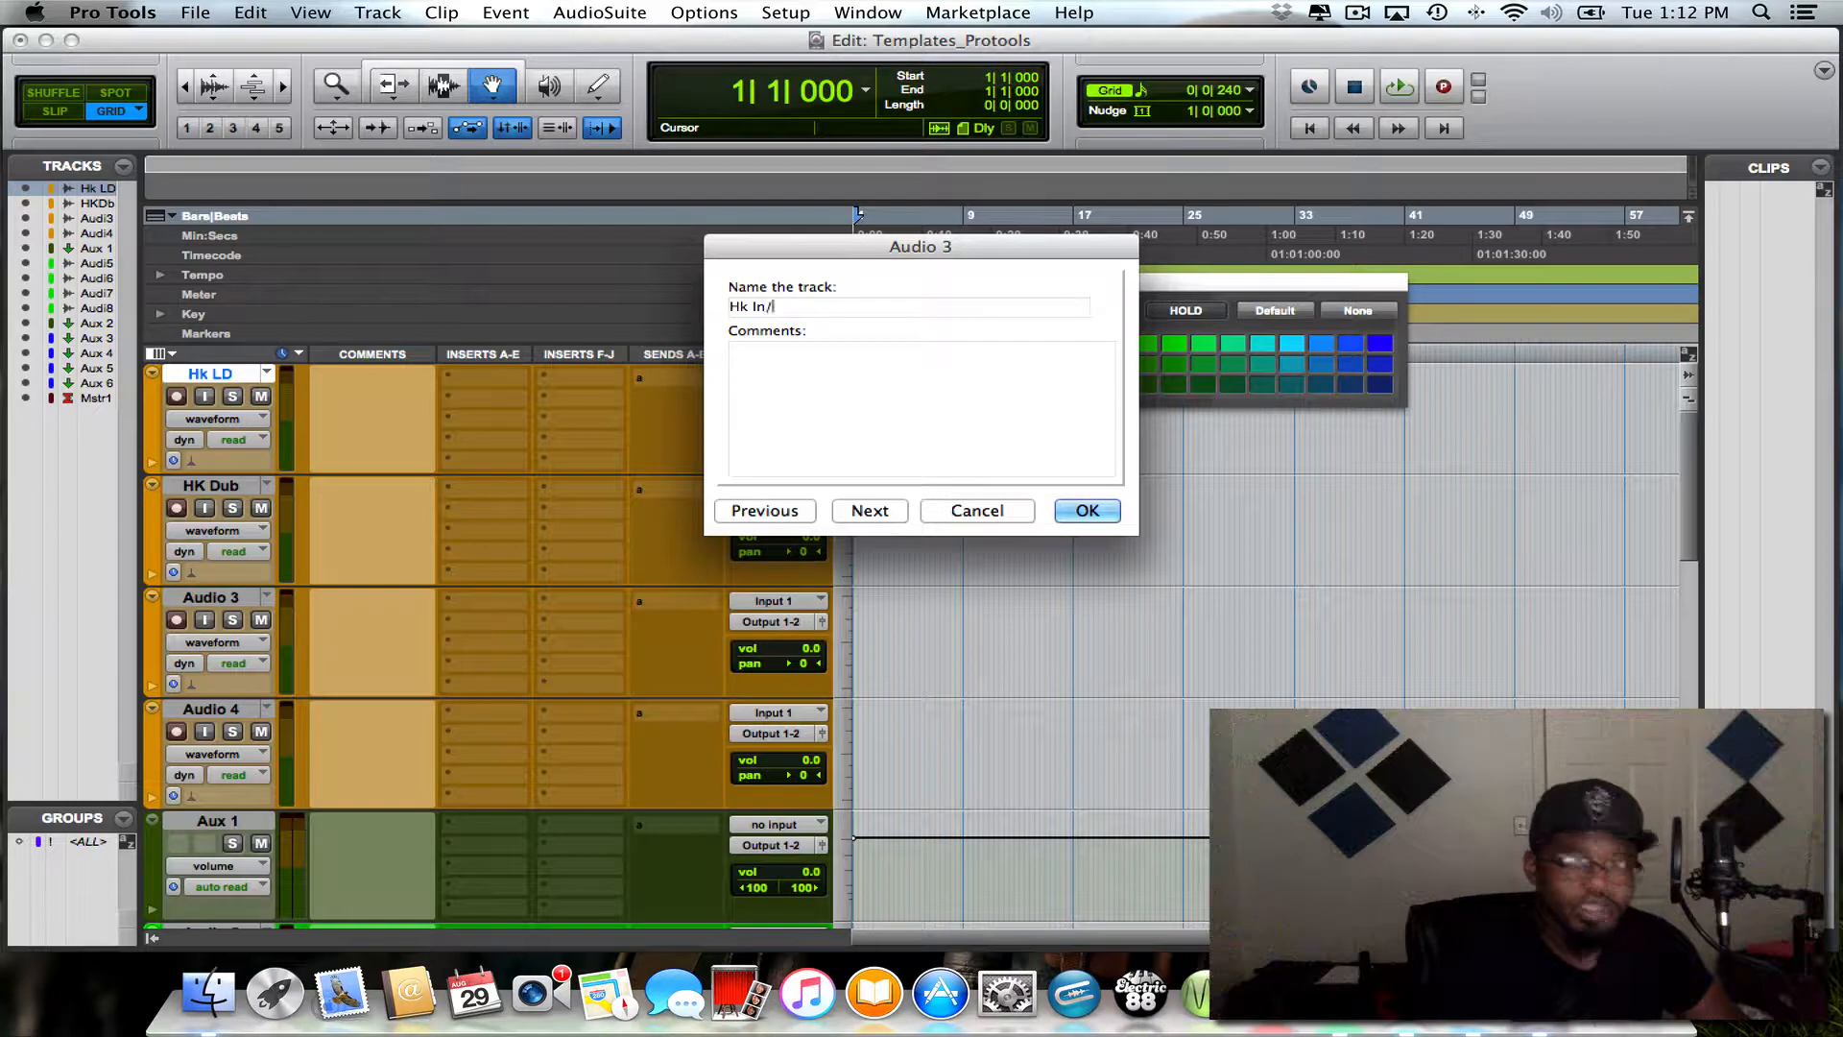
{"action": "type", "text": "out"}
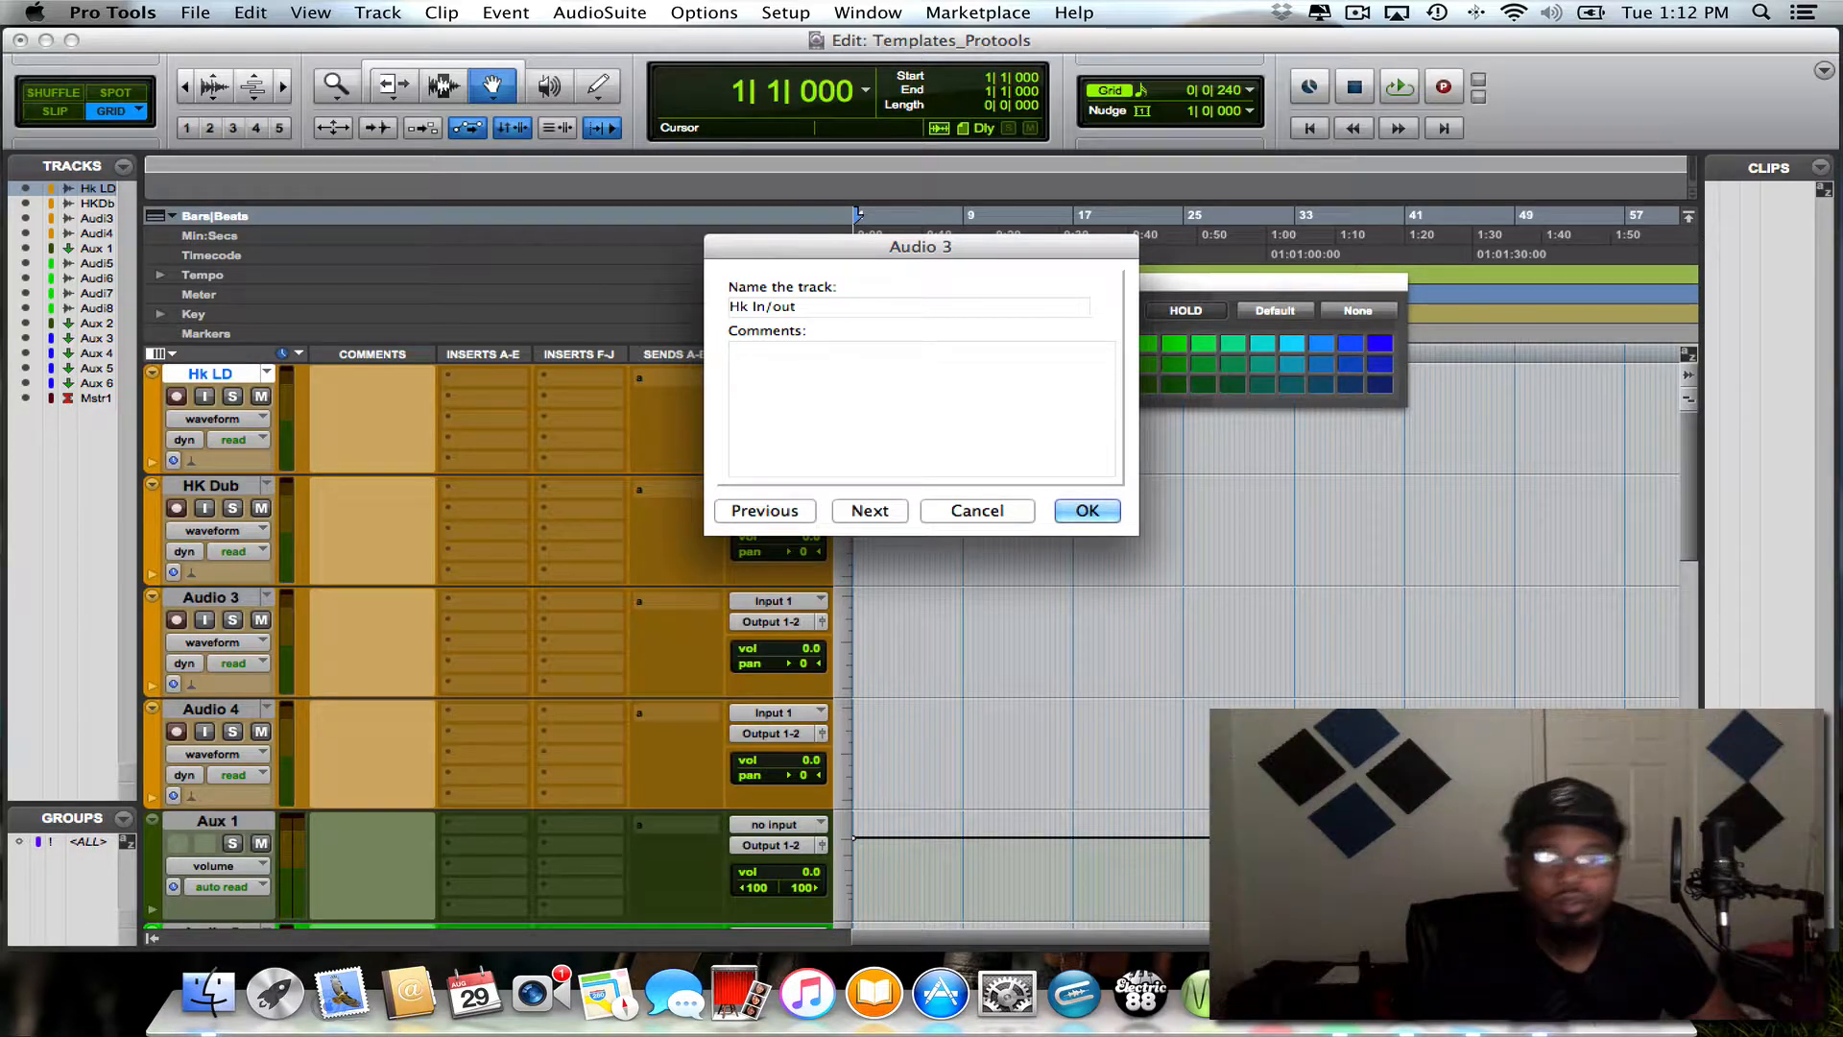
{"action": "key", "text": "super+Right"}
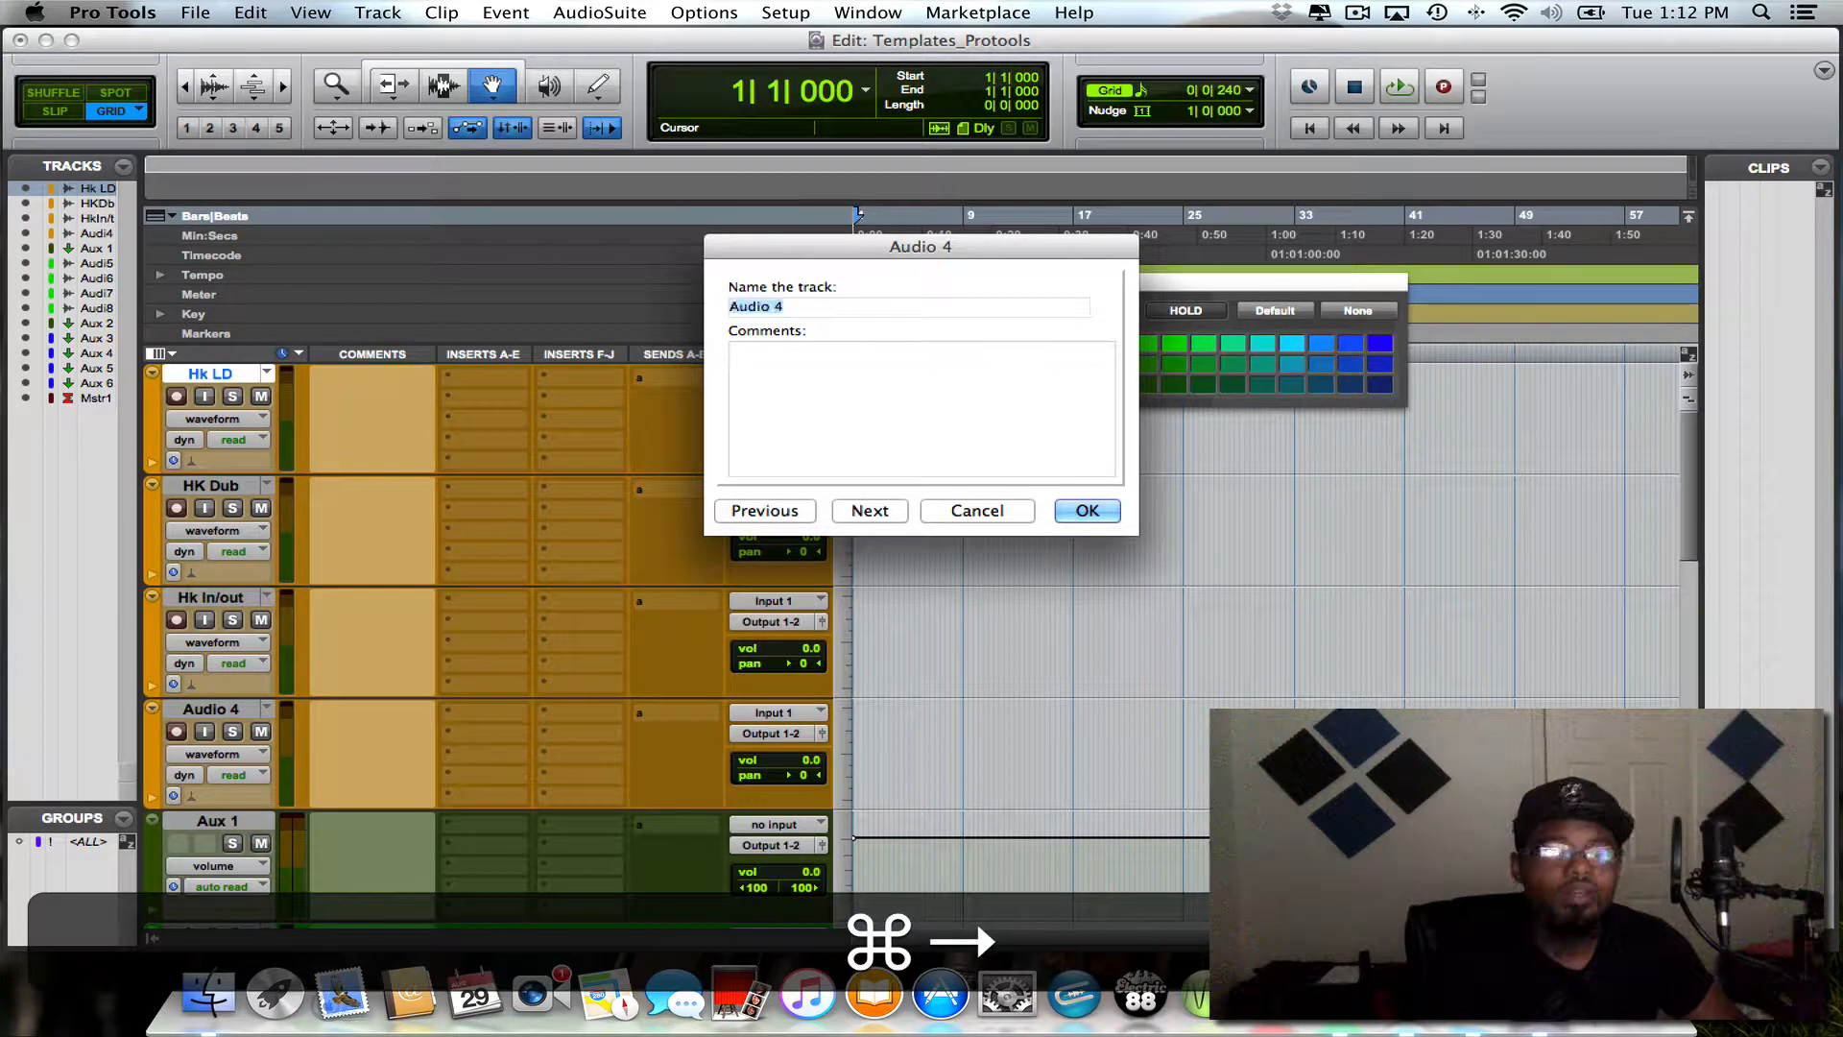
- Name the Audio 4 track "HK adlibs" and finish naming the orange hook tracks
{"action": "key", "text": "BackSpace"}
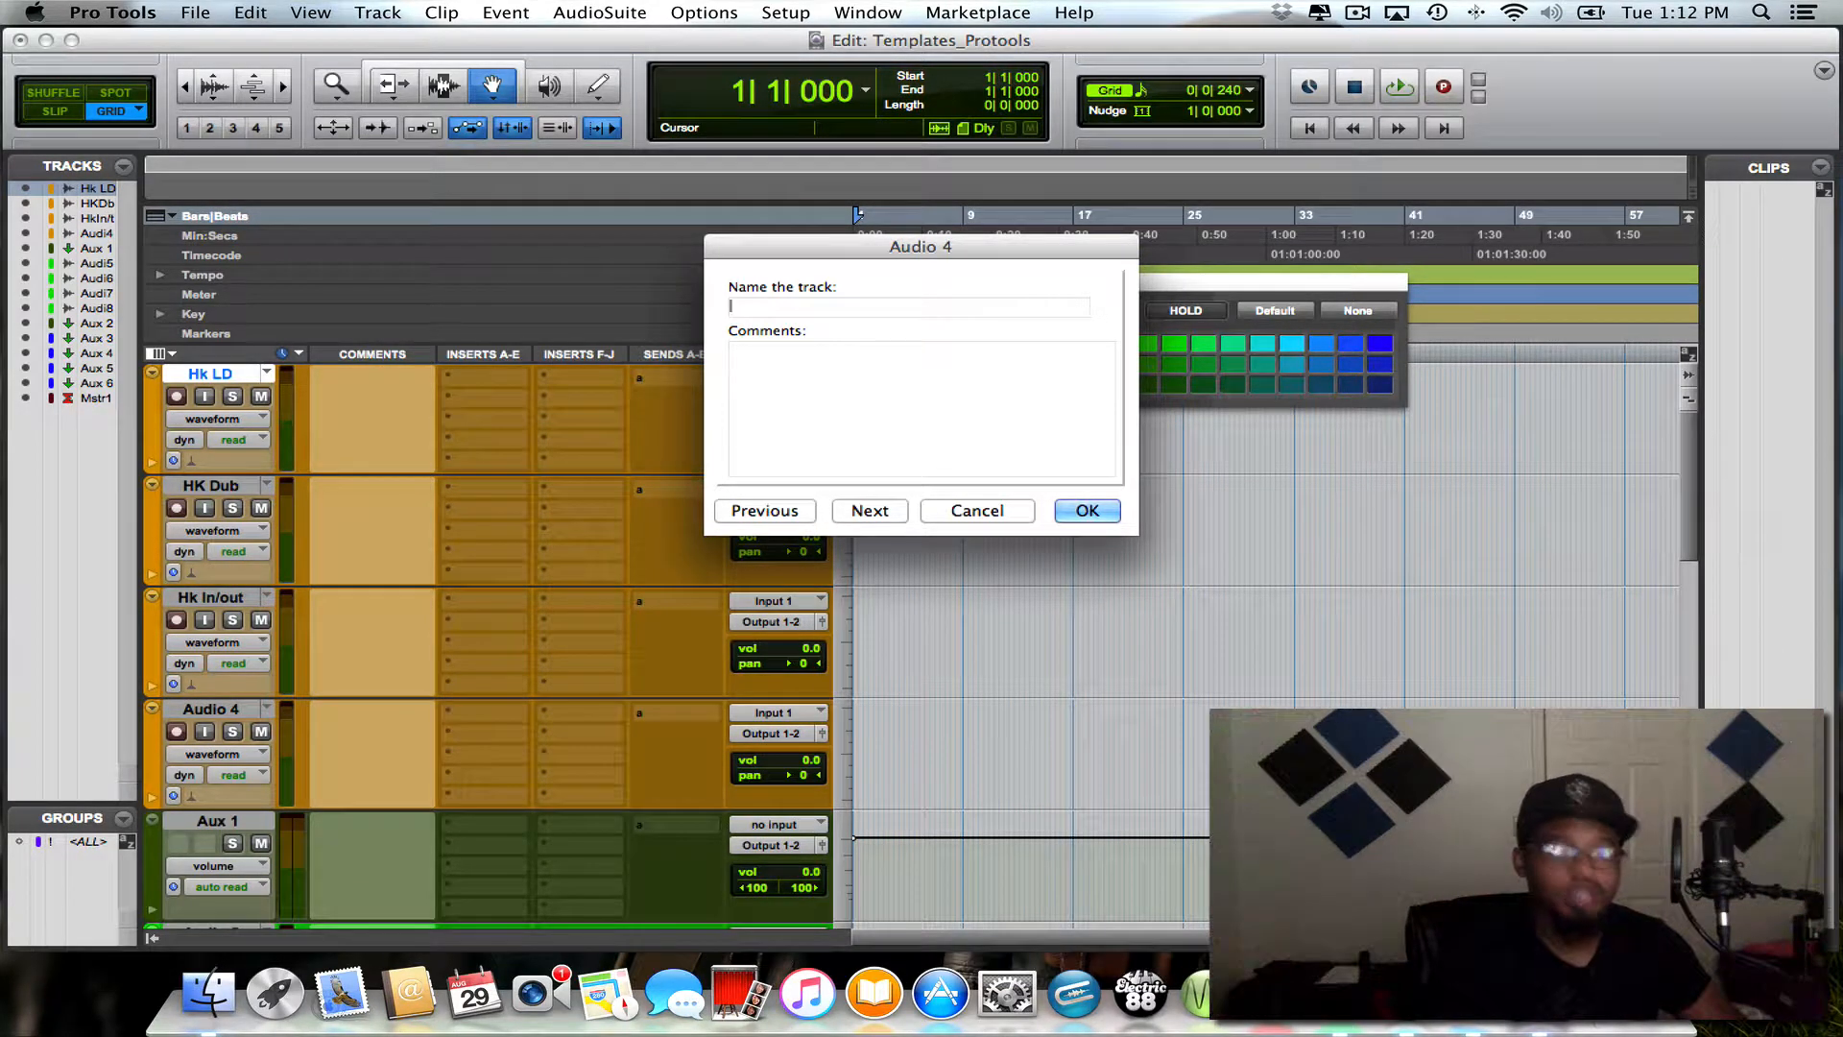
{"action": "type", "text": "HK"}
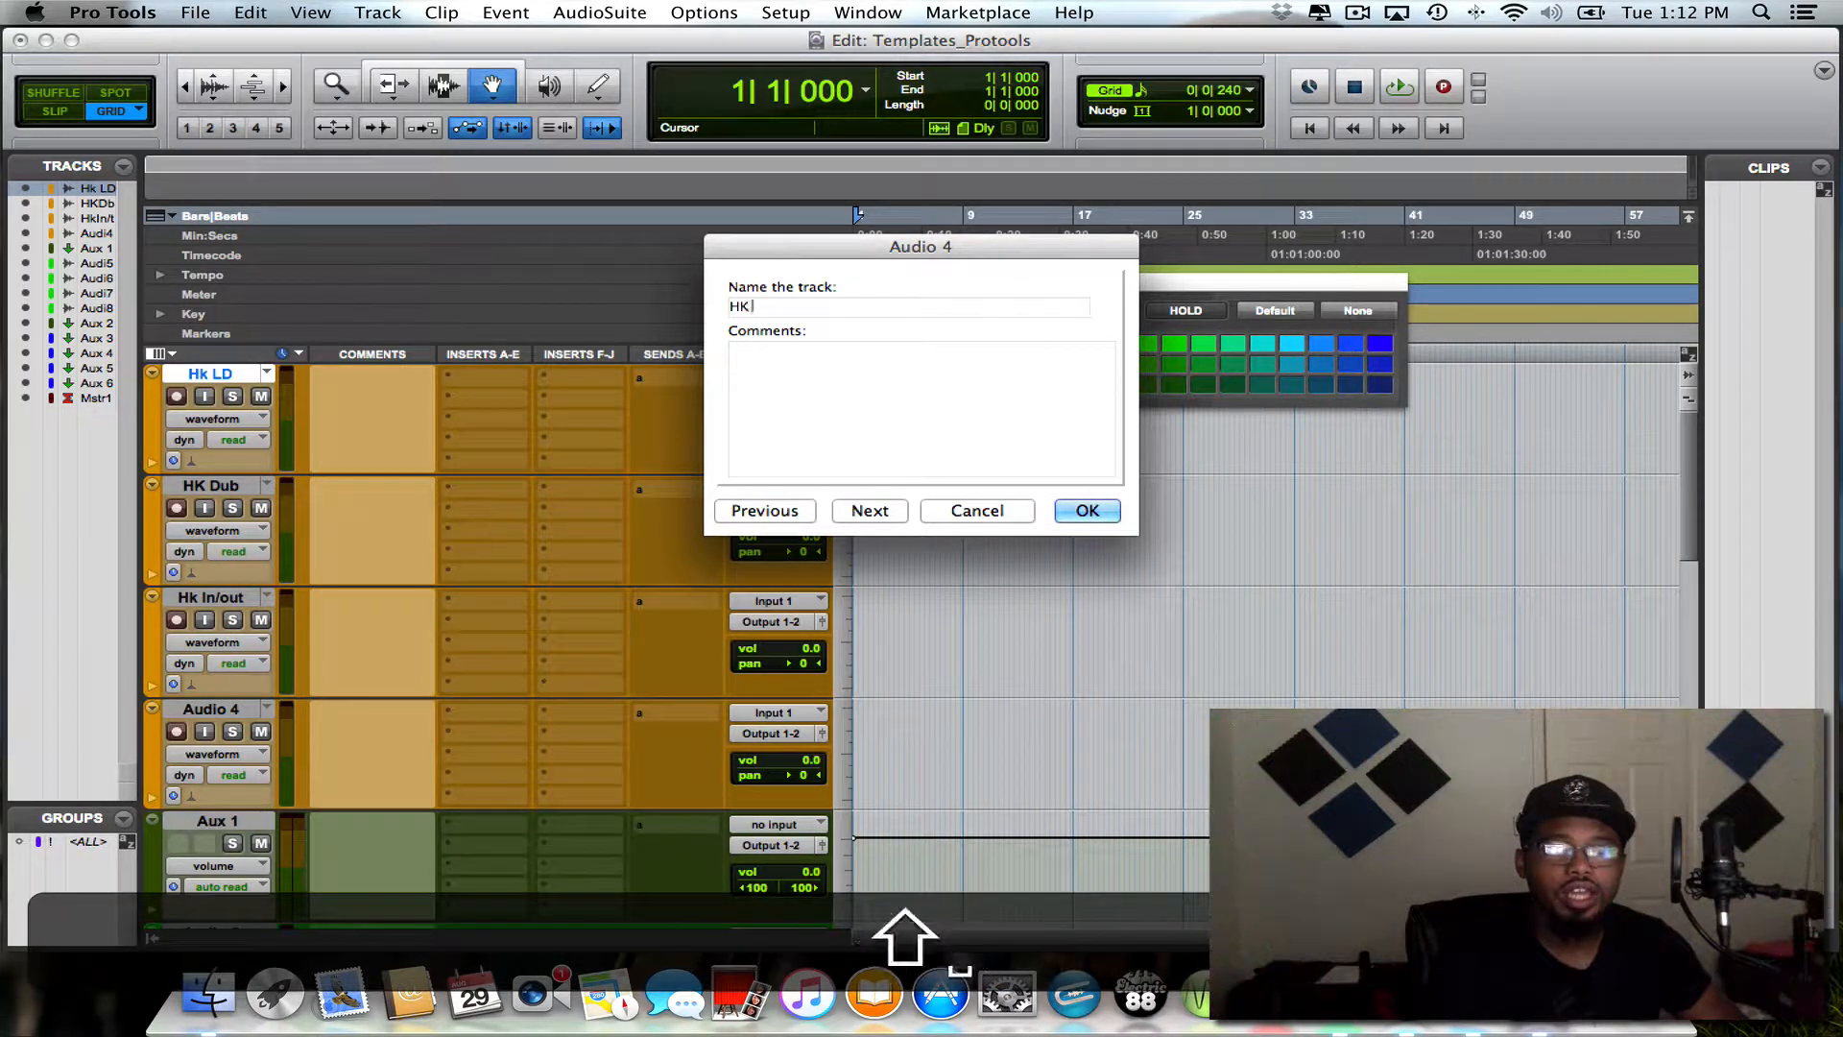
{"action": "type", "text": " a"}
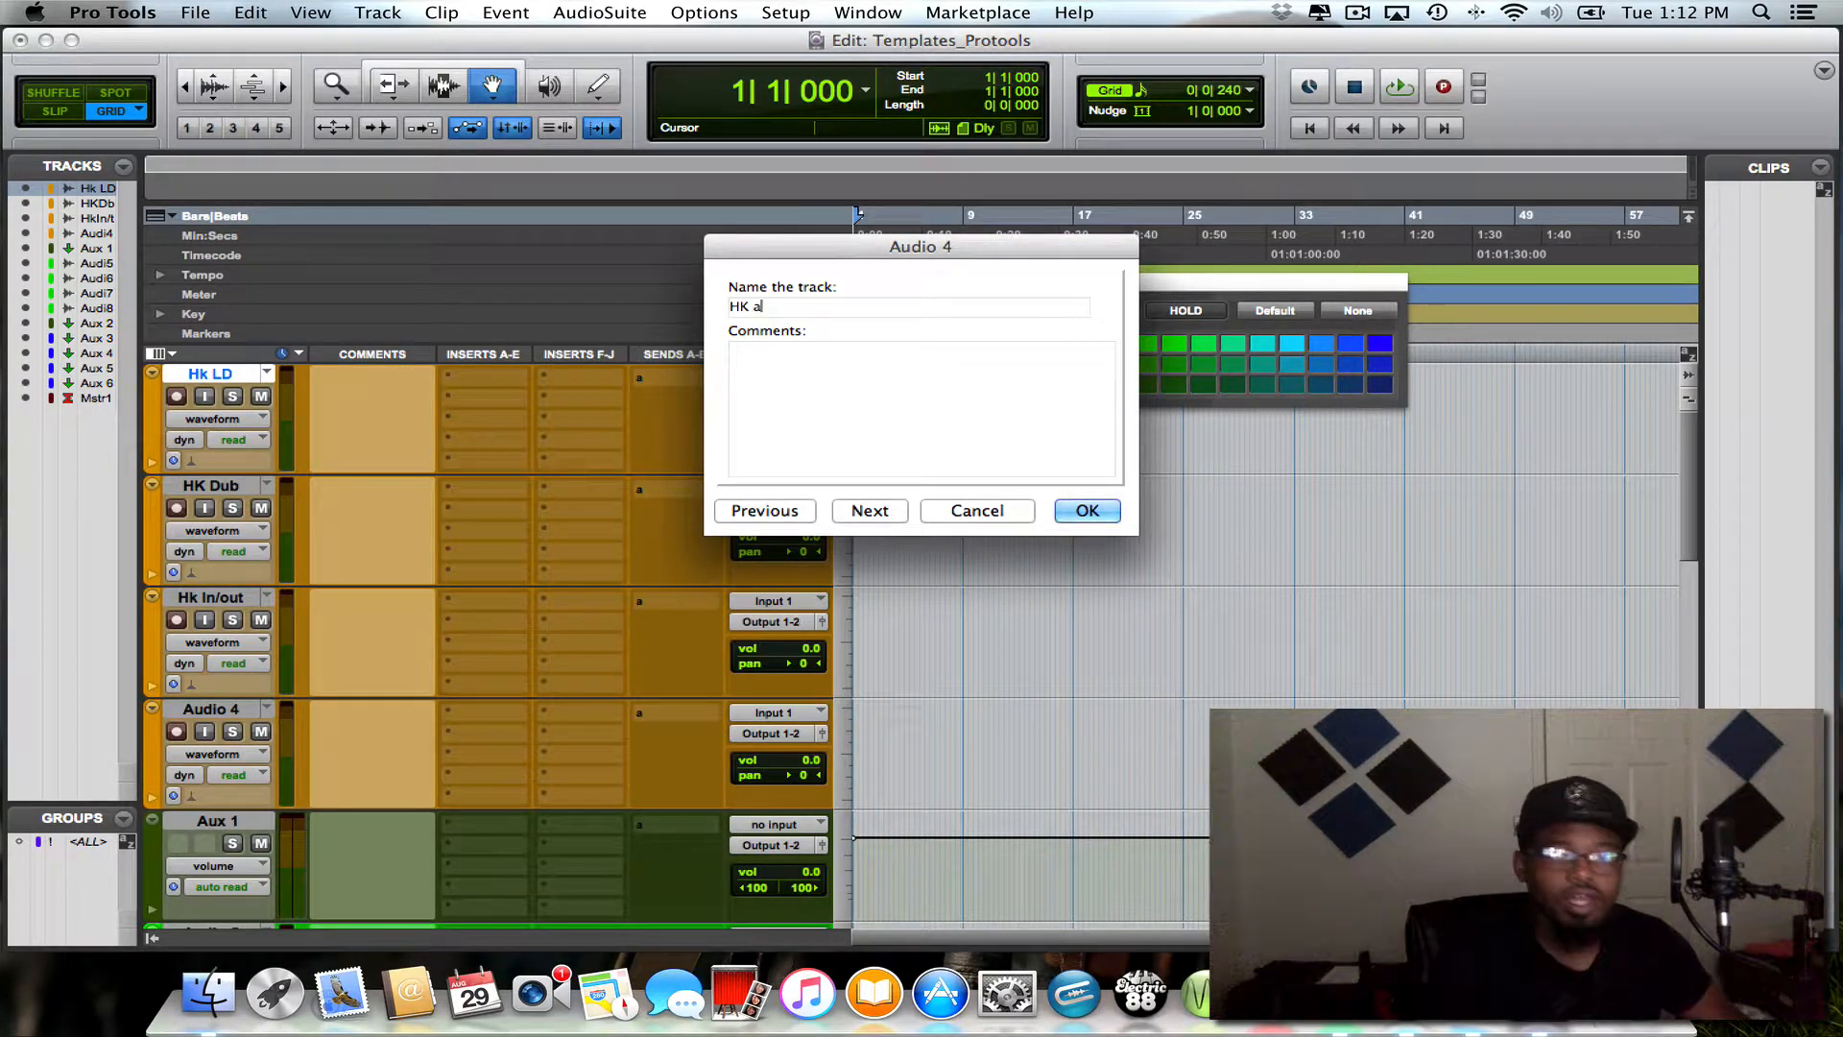
{"action": "type", "text": "dlibs"}
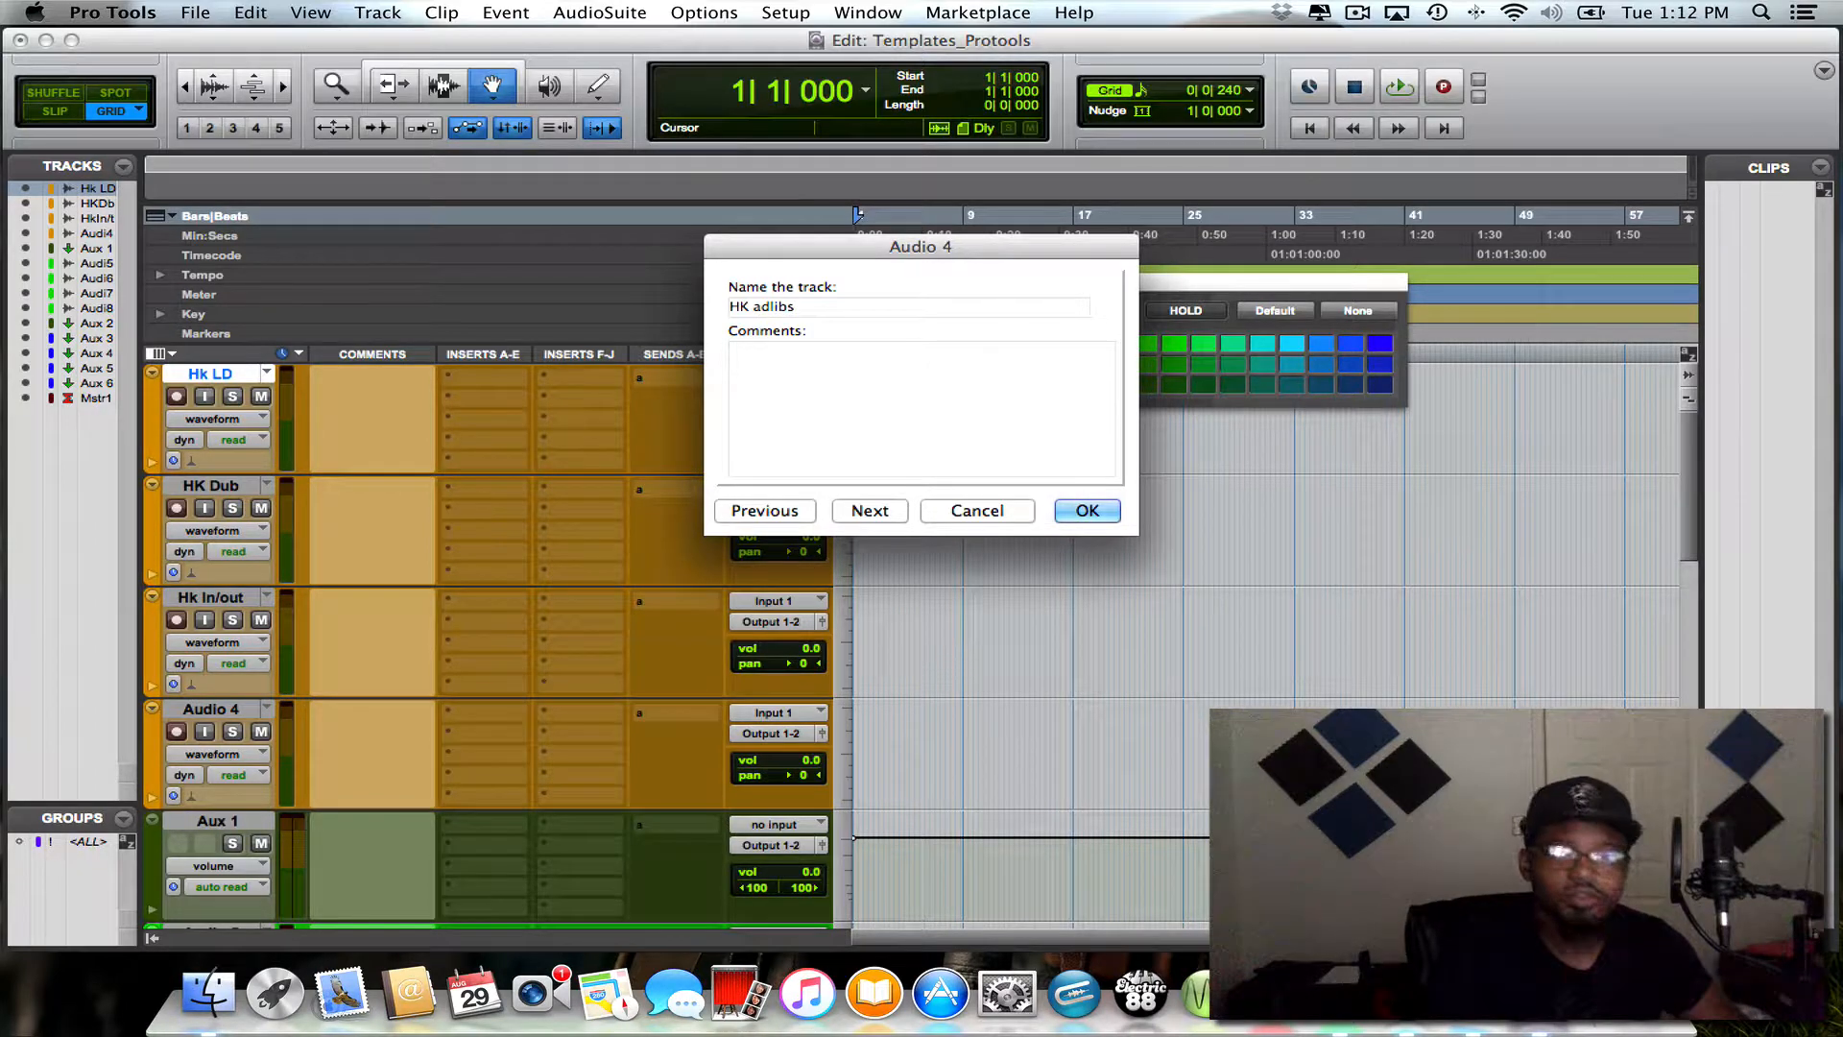
{"action": "key", "text": "Return"}
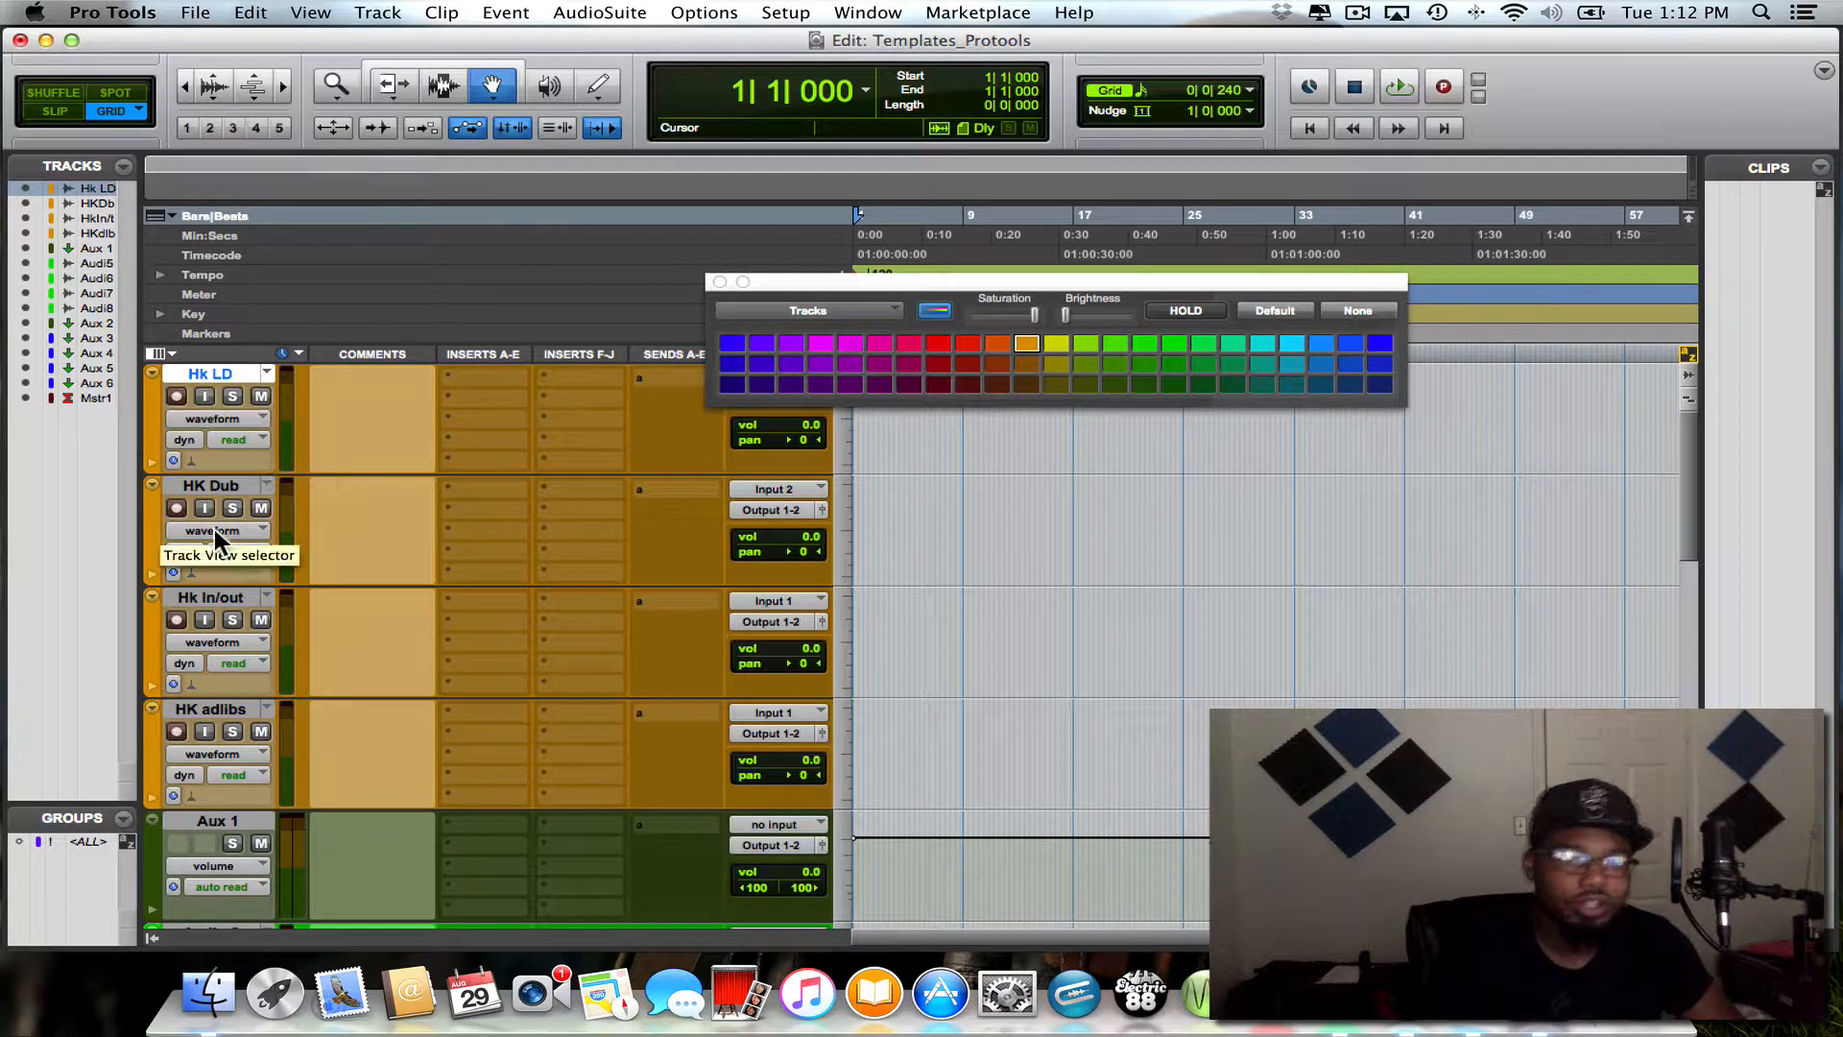
- Rename the Aux 1 track as "Hook Buss" and close the color palette
{"action": "scroll", "coordinate": [209, 699], "scroll_direction": "down", "scroll_amount": 8}
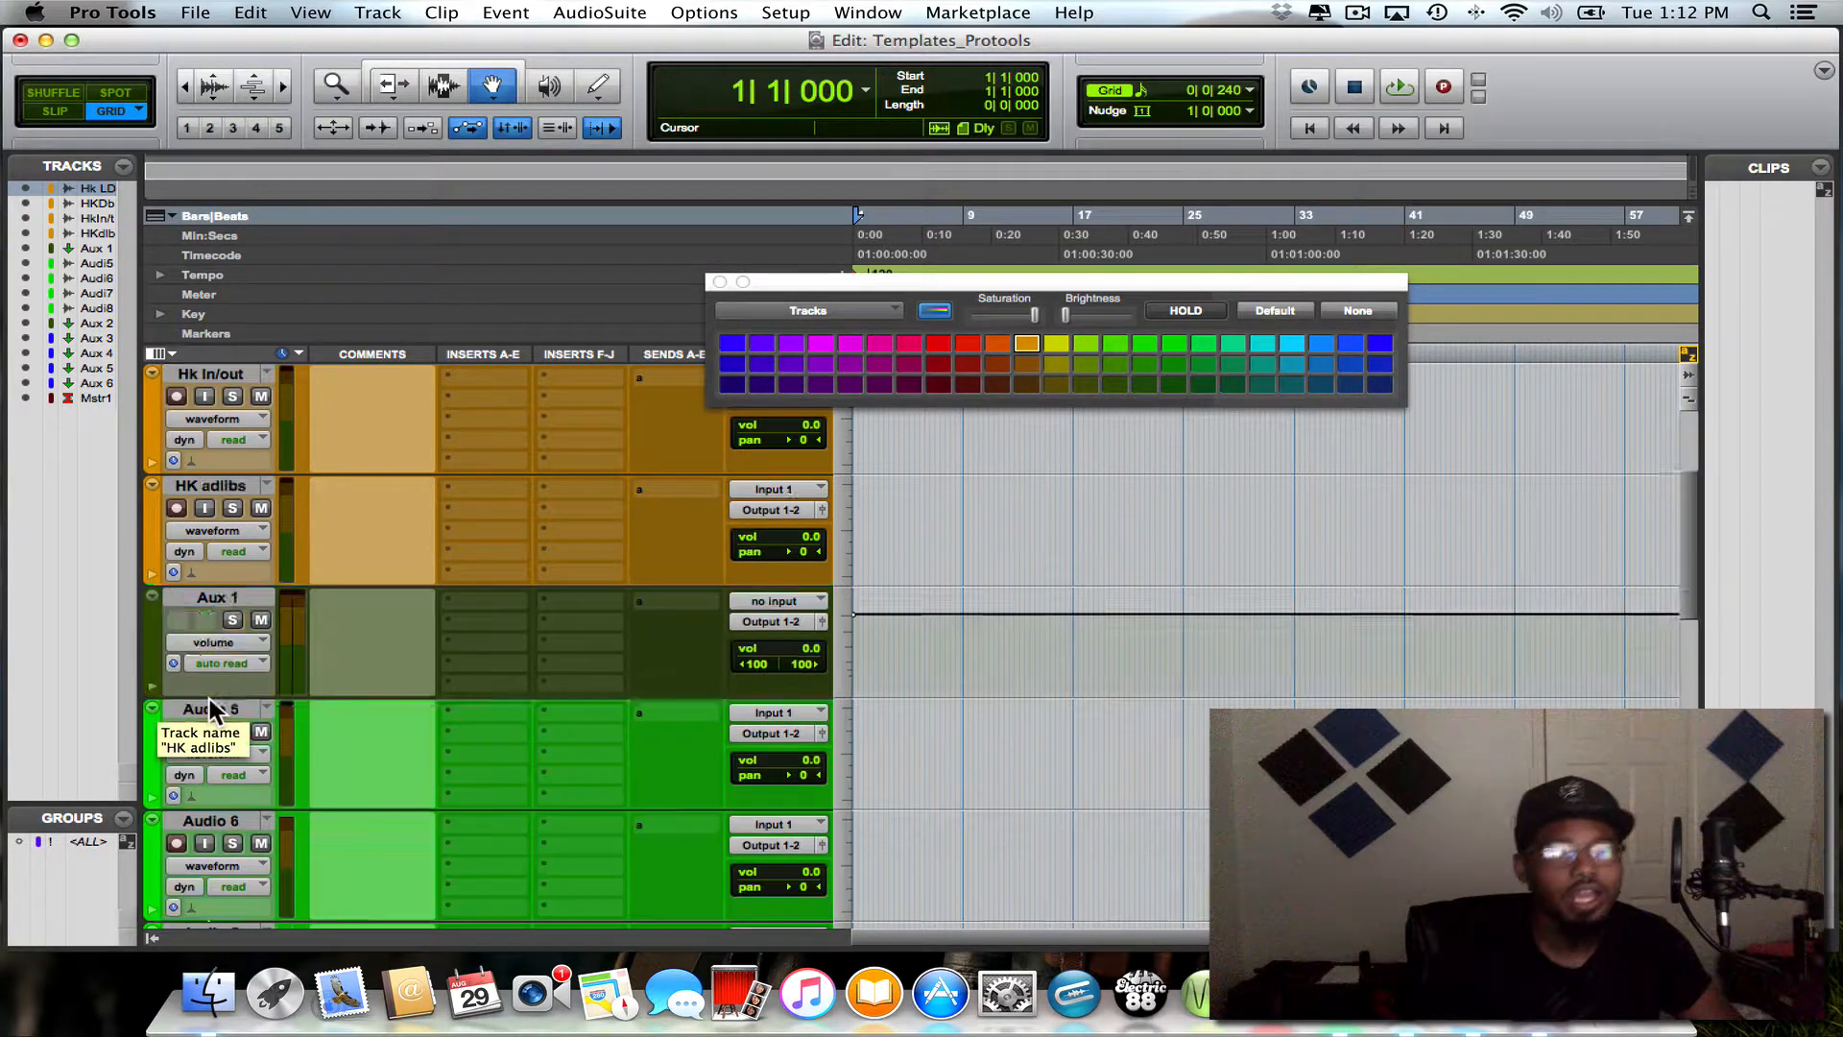
{"action": "scroll", "coordinate": [209, 699], "scroll_direction": "up", "scroll_amount": 5}
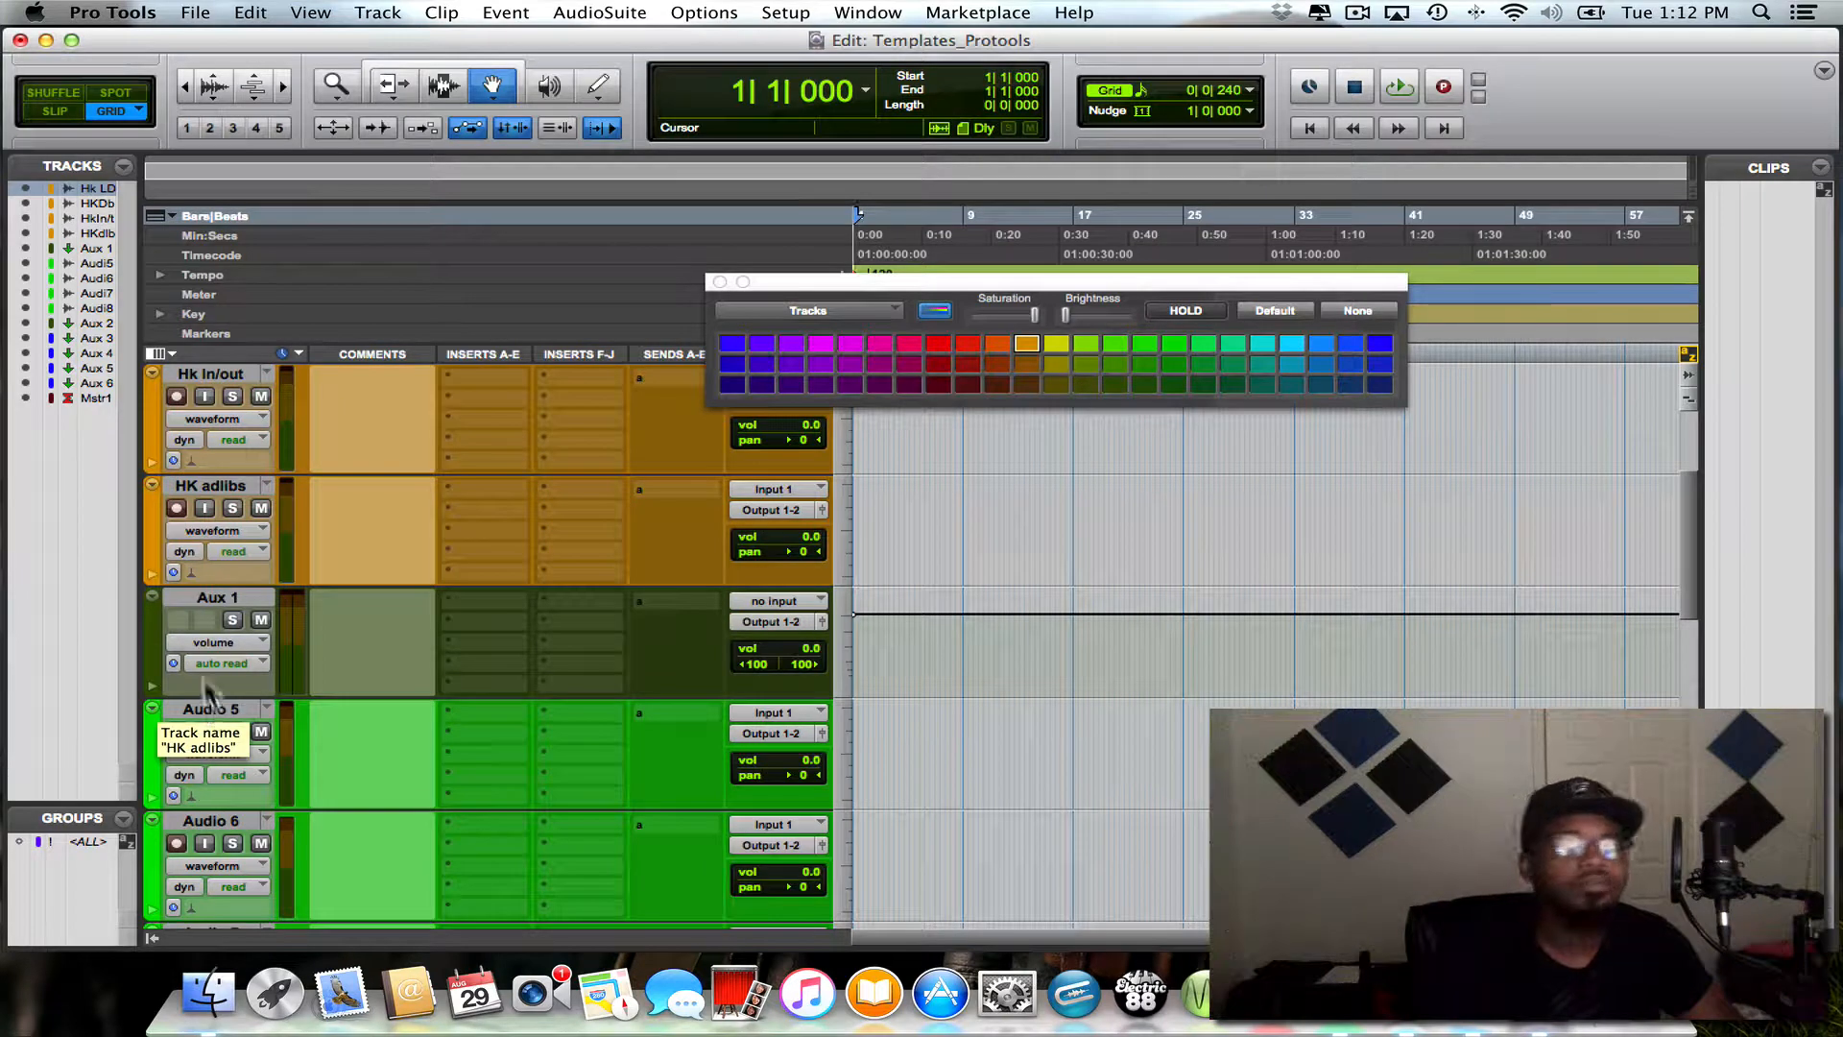
{"action": "double_click", "coordinate": [226, 595]}
{"action": "key", "text": "BackSpace"}
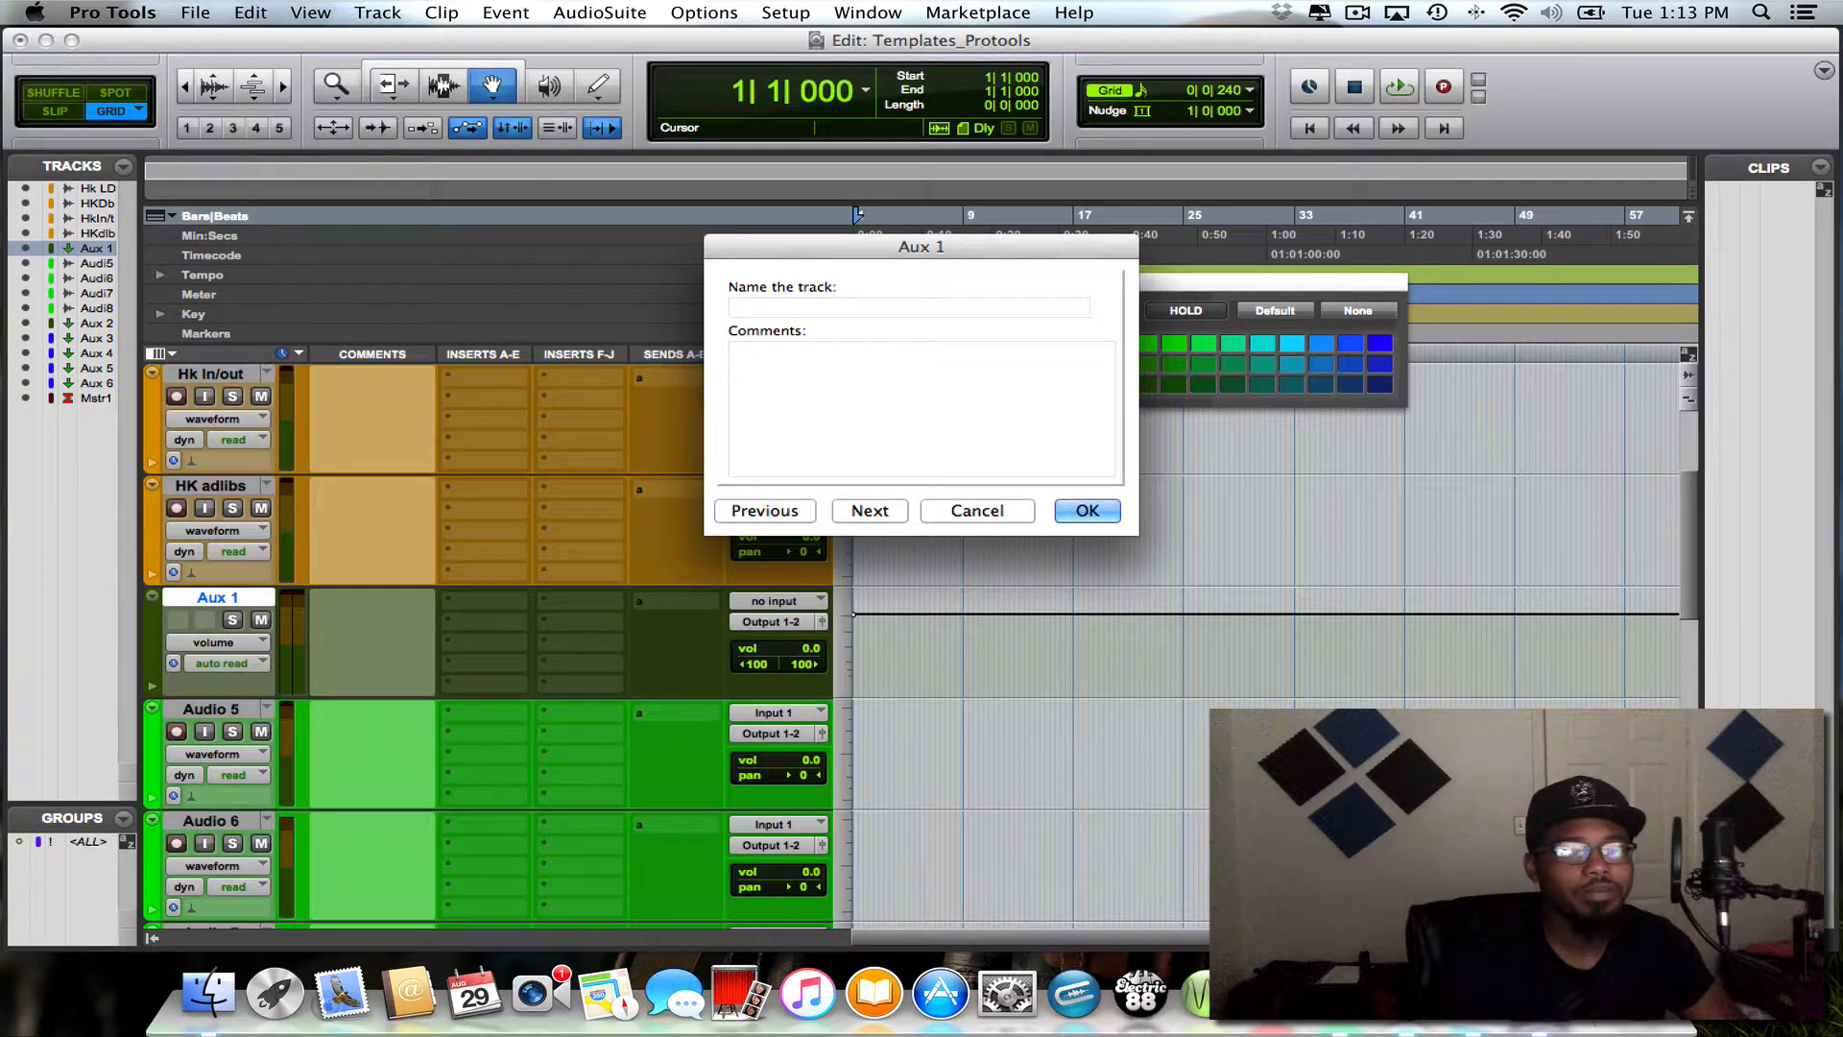
{"action": "key", "text": "shift"}
{"action": "type", "text": "Hook "}
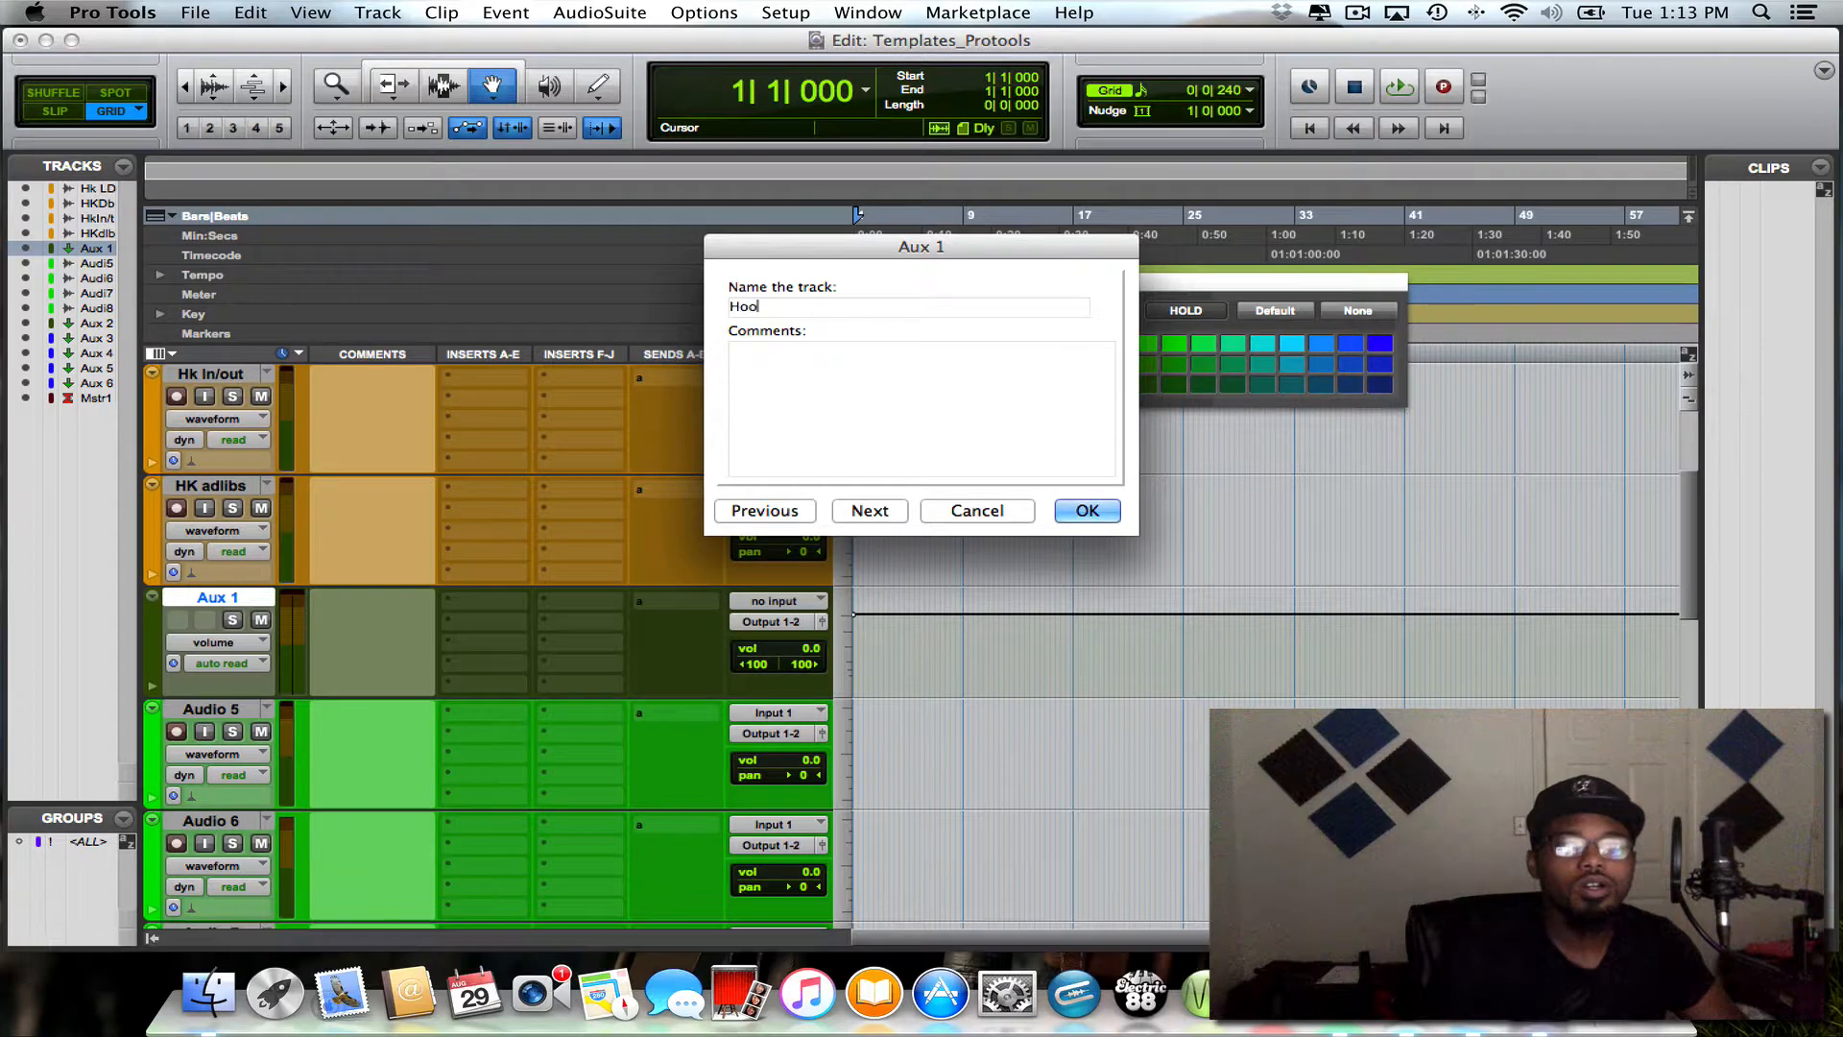
{"action": "type", "text": "Buss"}
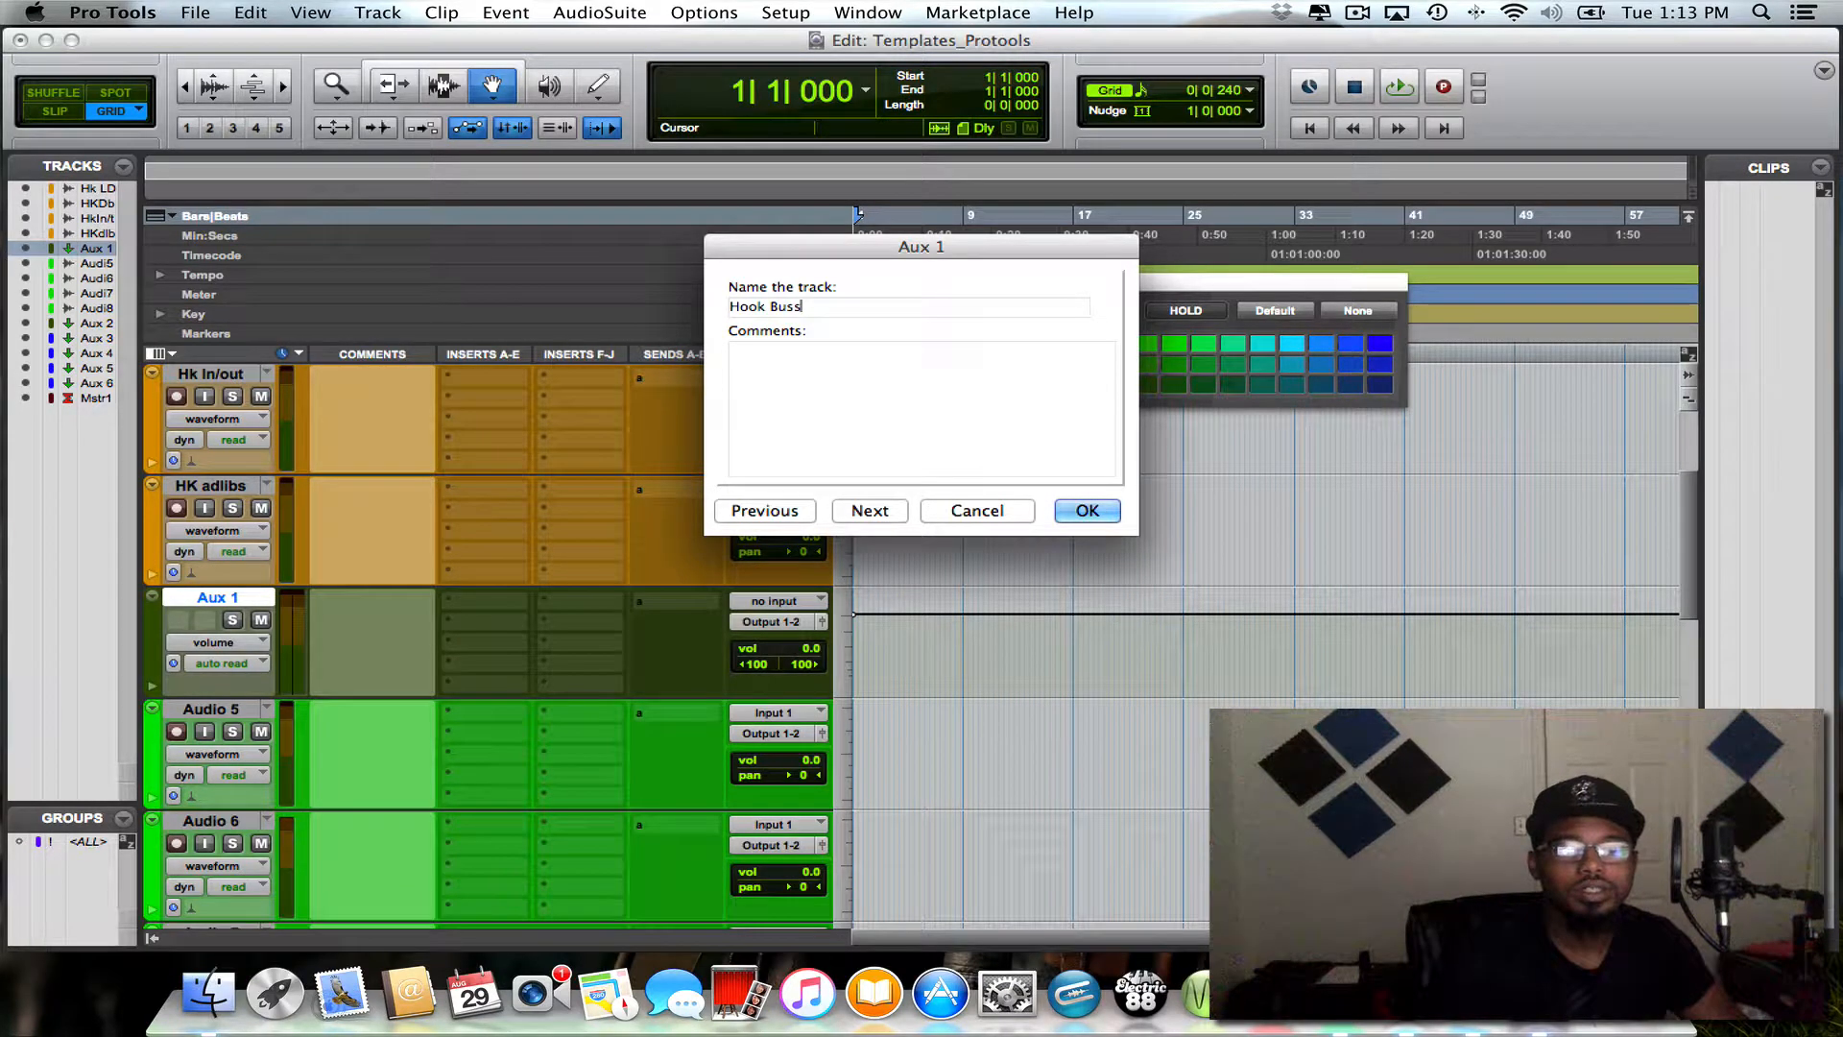
{"action": "key", "text": "BackSpace"}
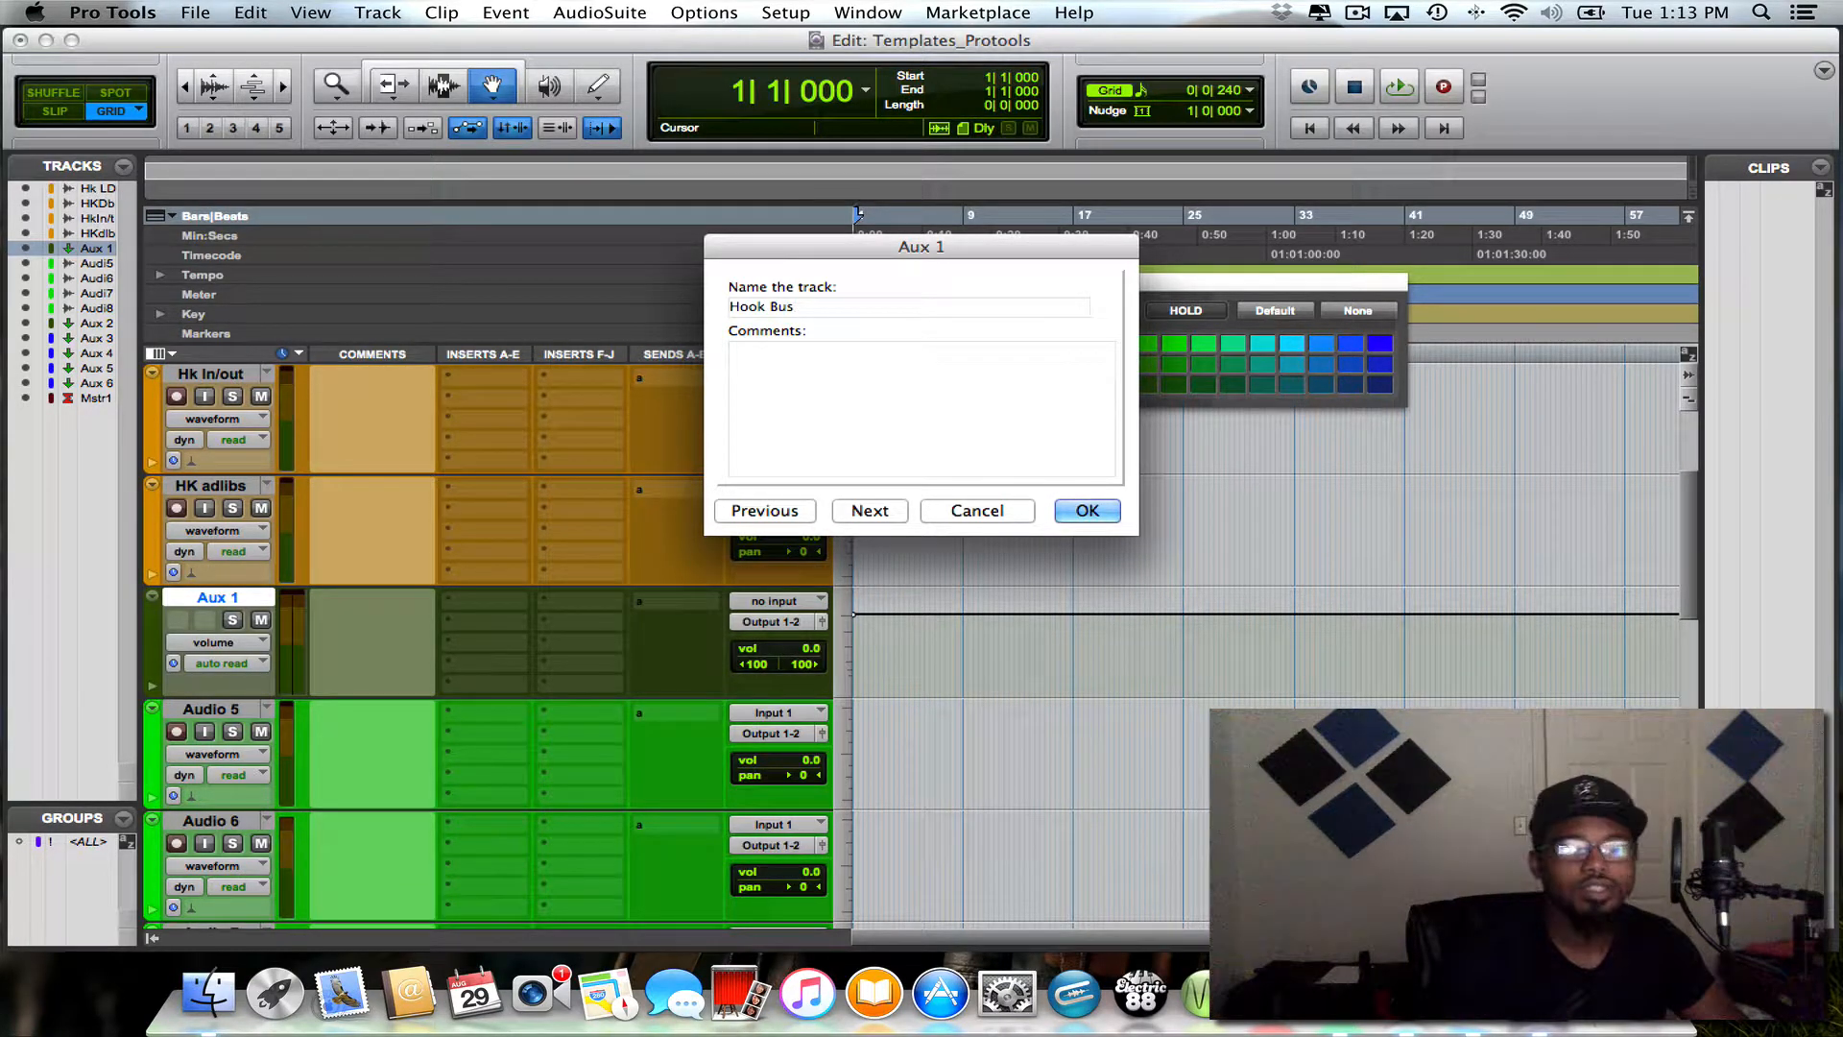
{"action": "type", "text": "s"}
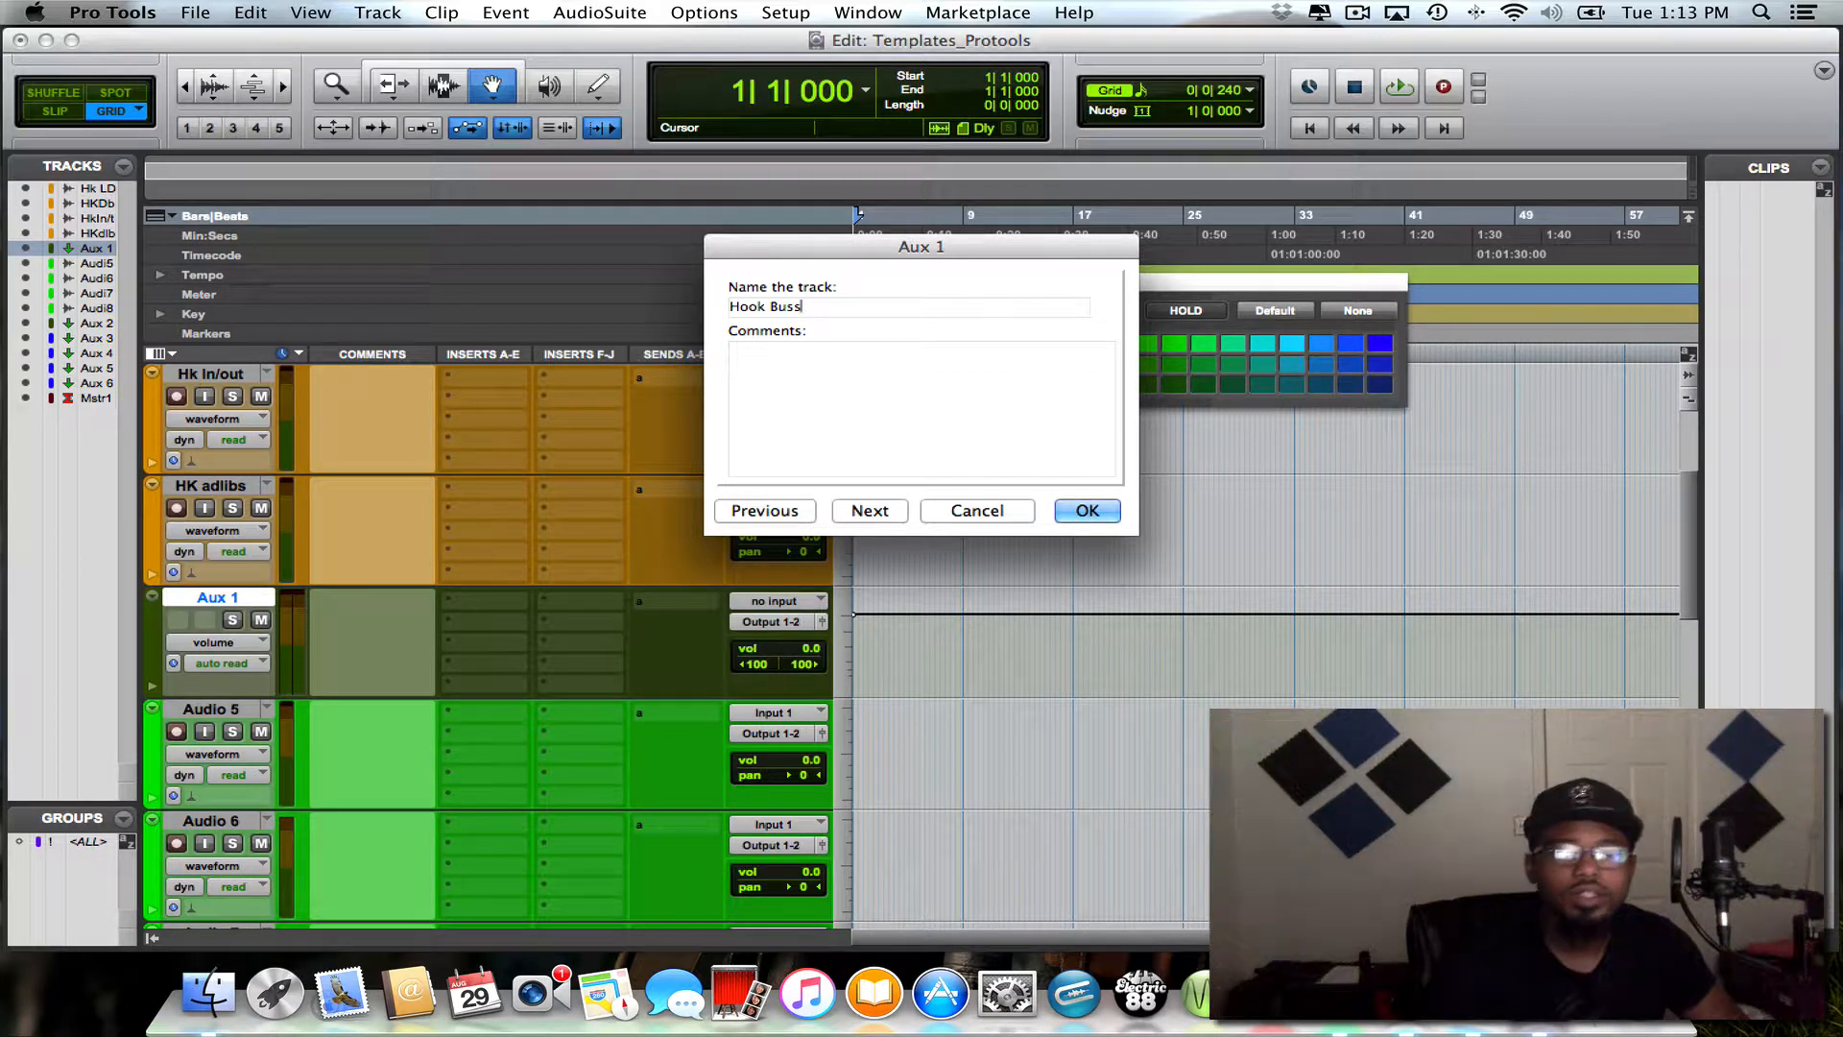
{"action": "key", "text": "Return"}
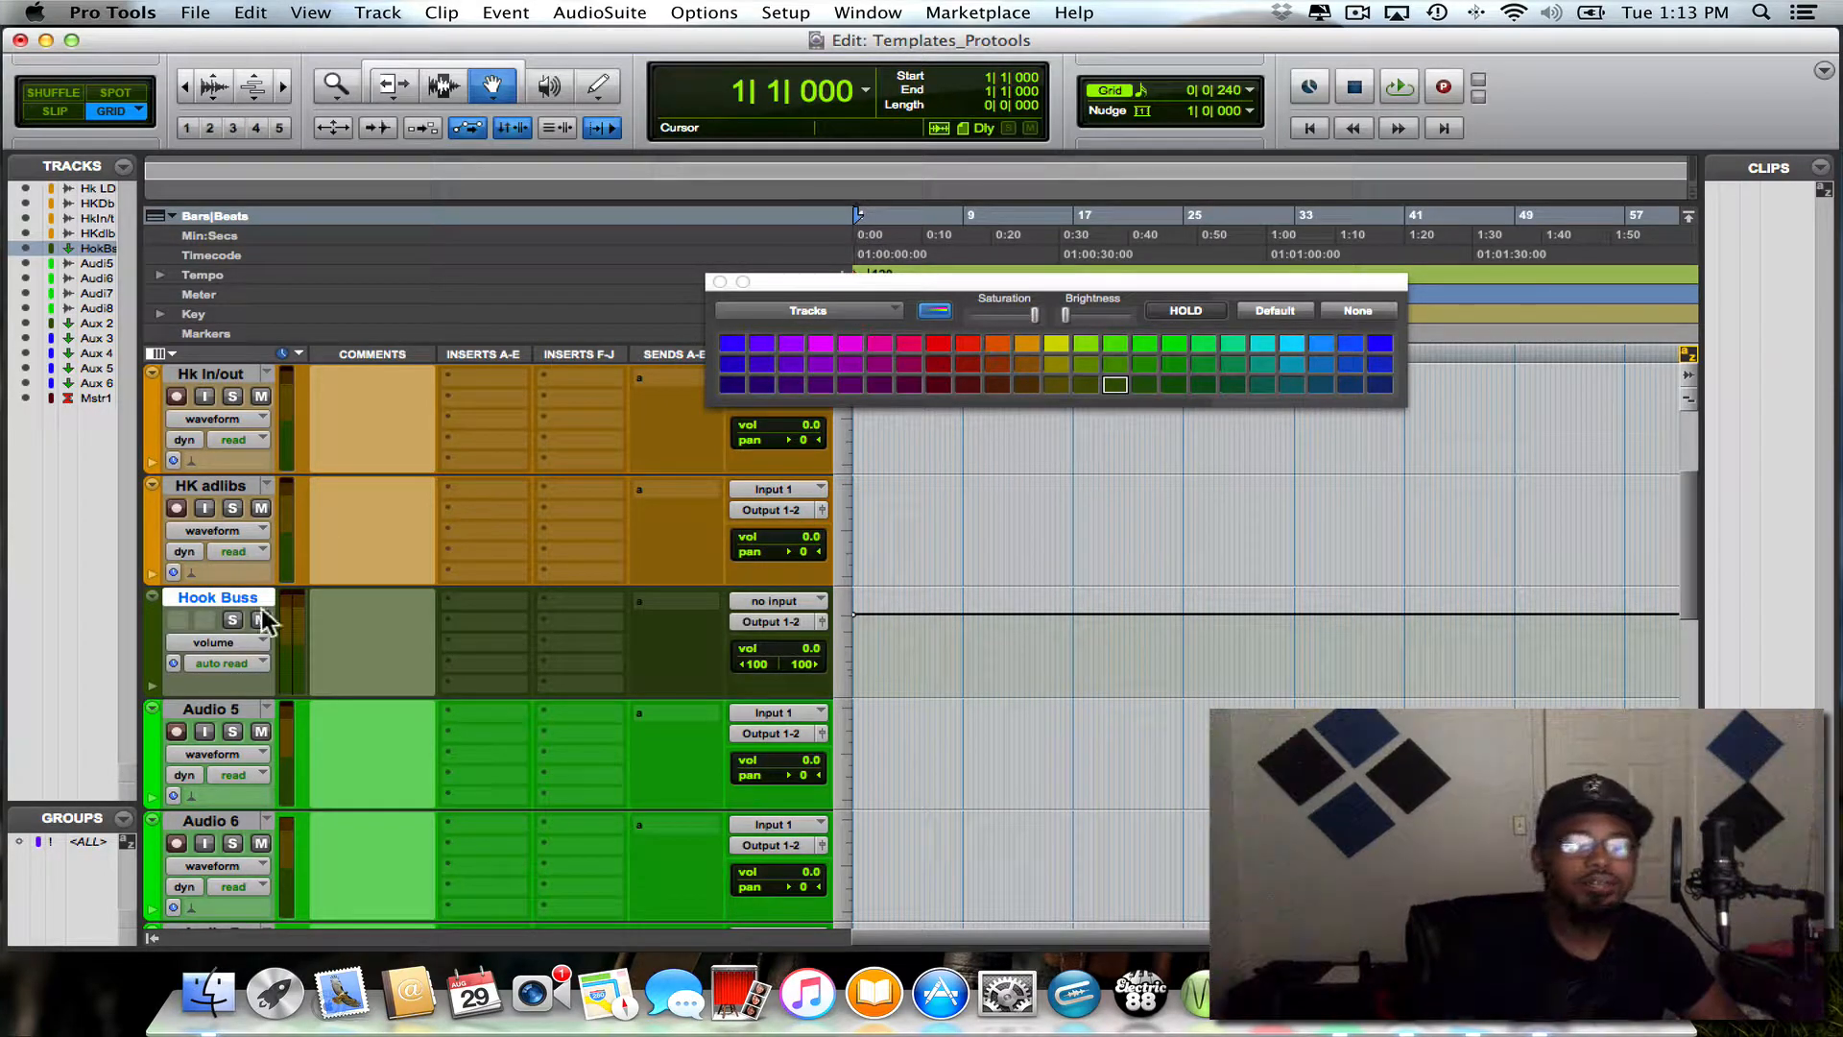
{"action": "scroll", "coordinate": [269, 620], "scroll_direction": "up", "scroll_amount": 3}
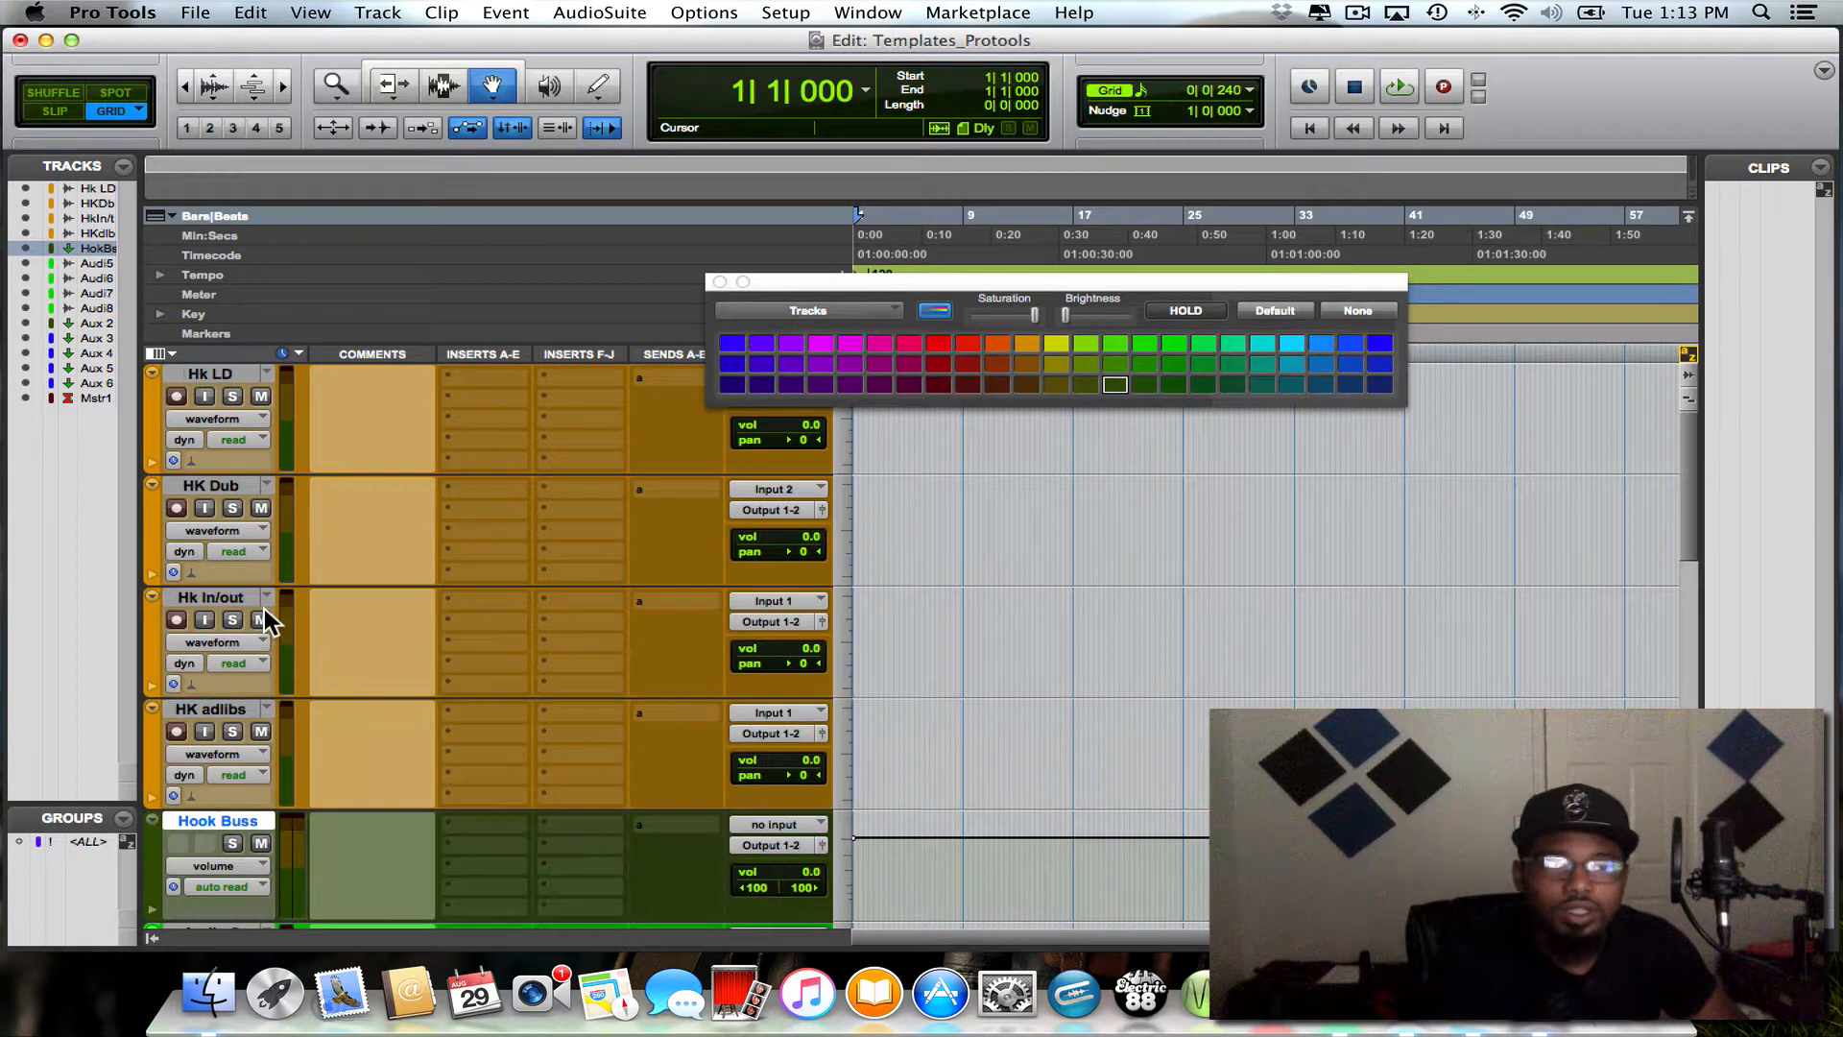
{"action": "left_click", "coordinate": [720, 280]}
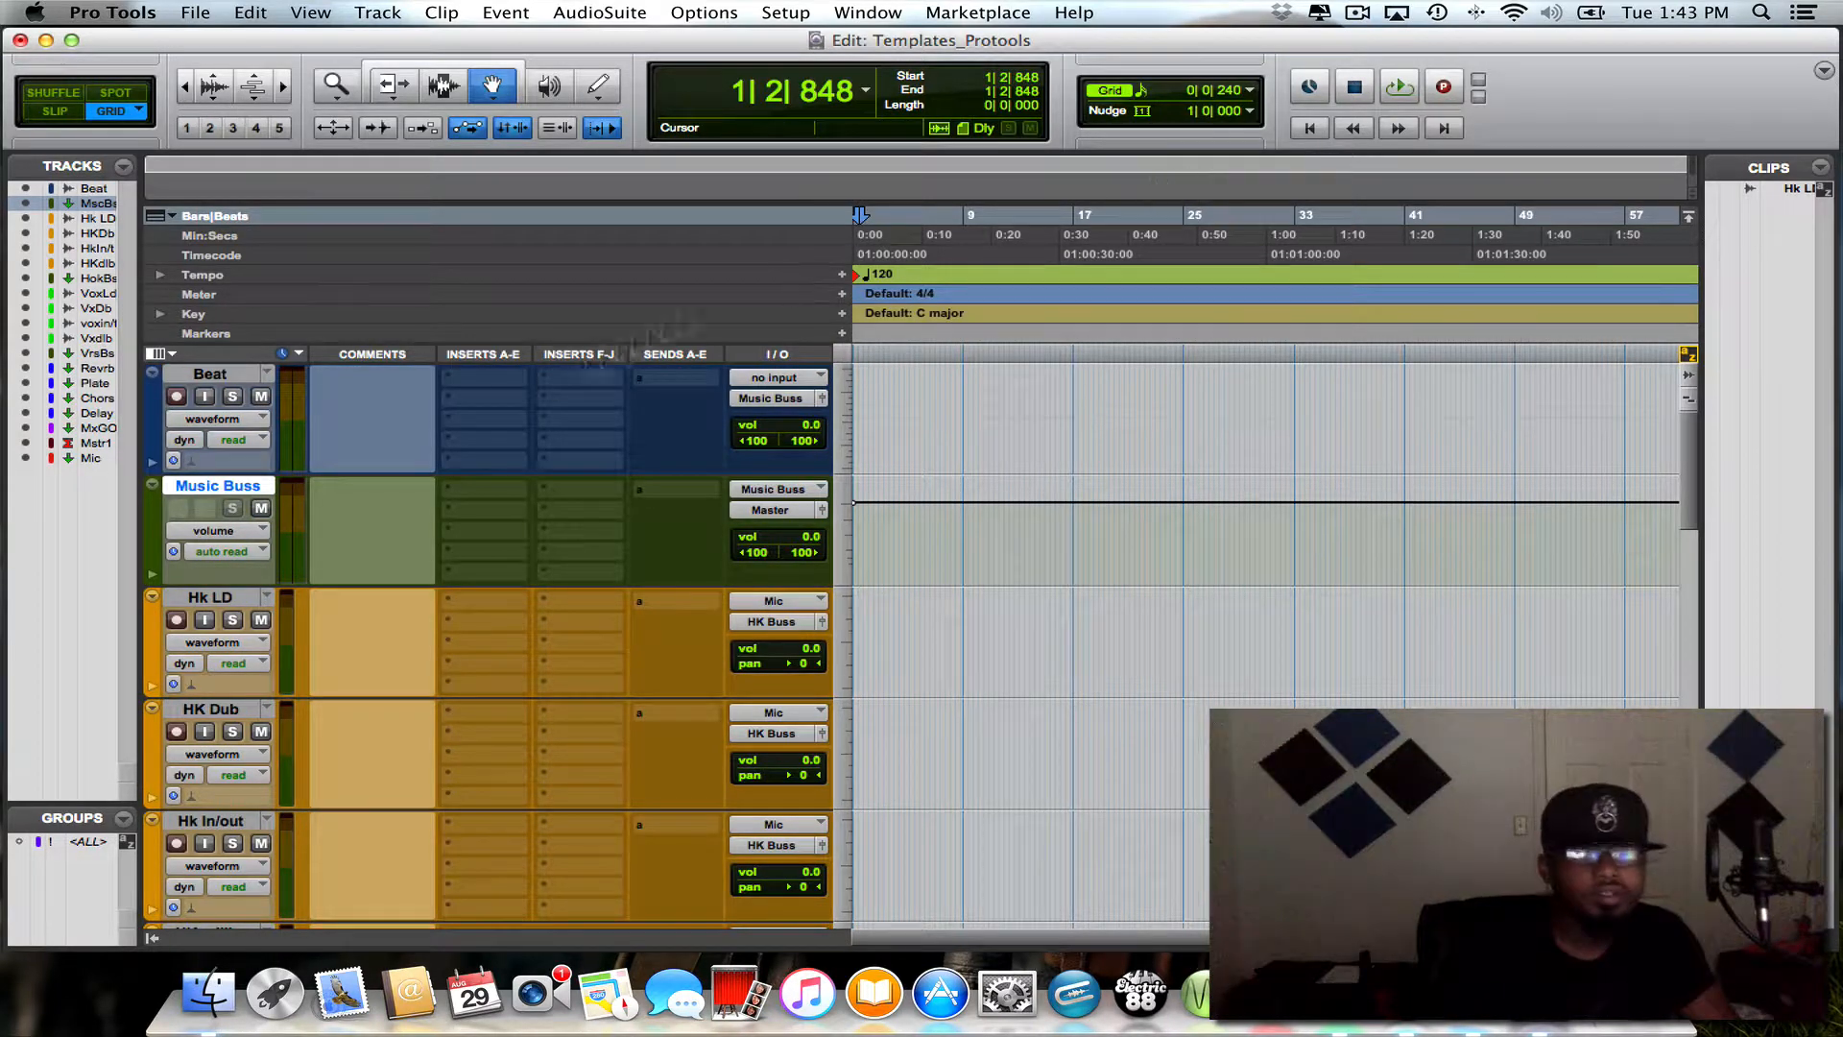
- Review the names, colors and input/output routing of the tracks from Beat down to Mix Group Out
{"action": "scroll", "coordinate": [503, 403], "scroll_direction": "down", "scroll_amount": 5}
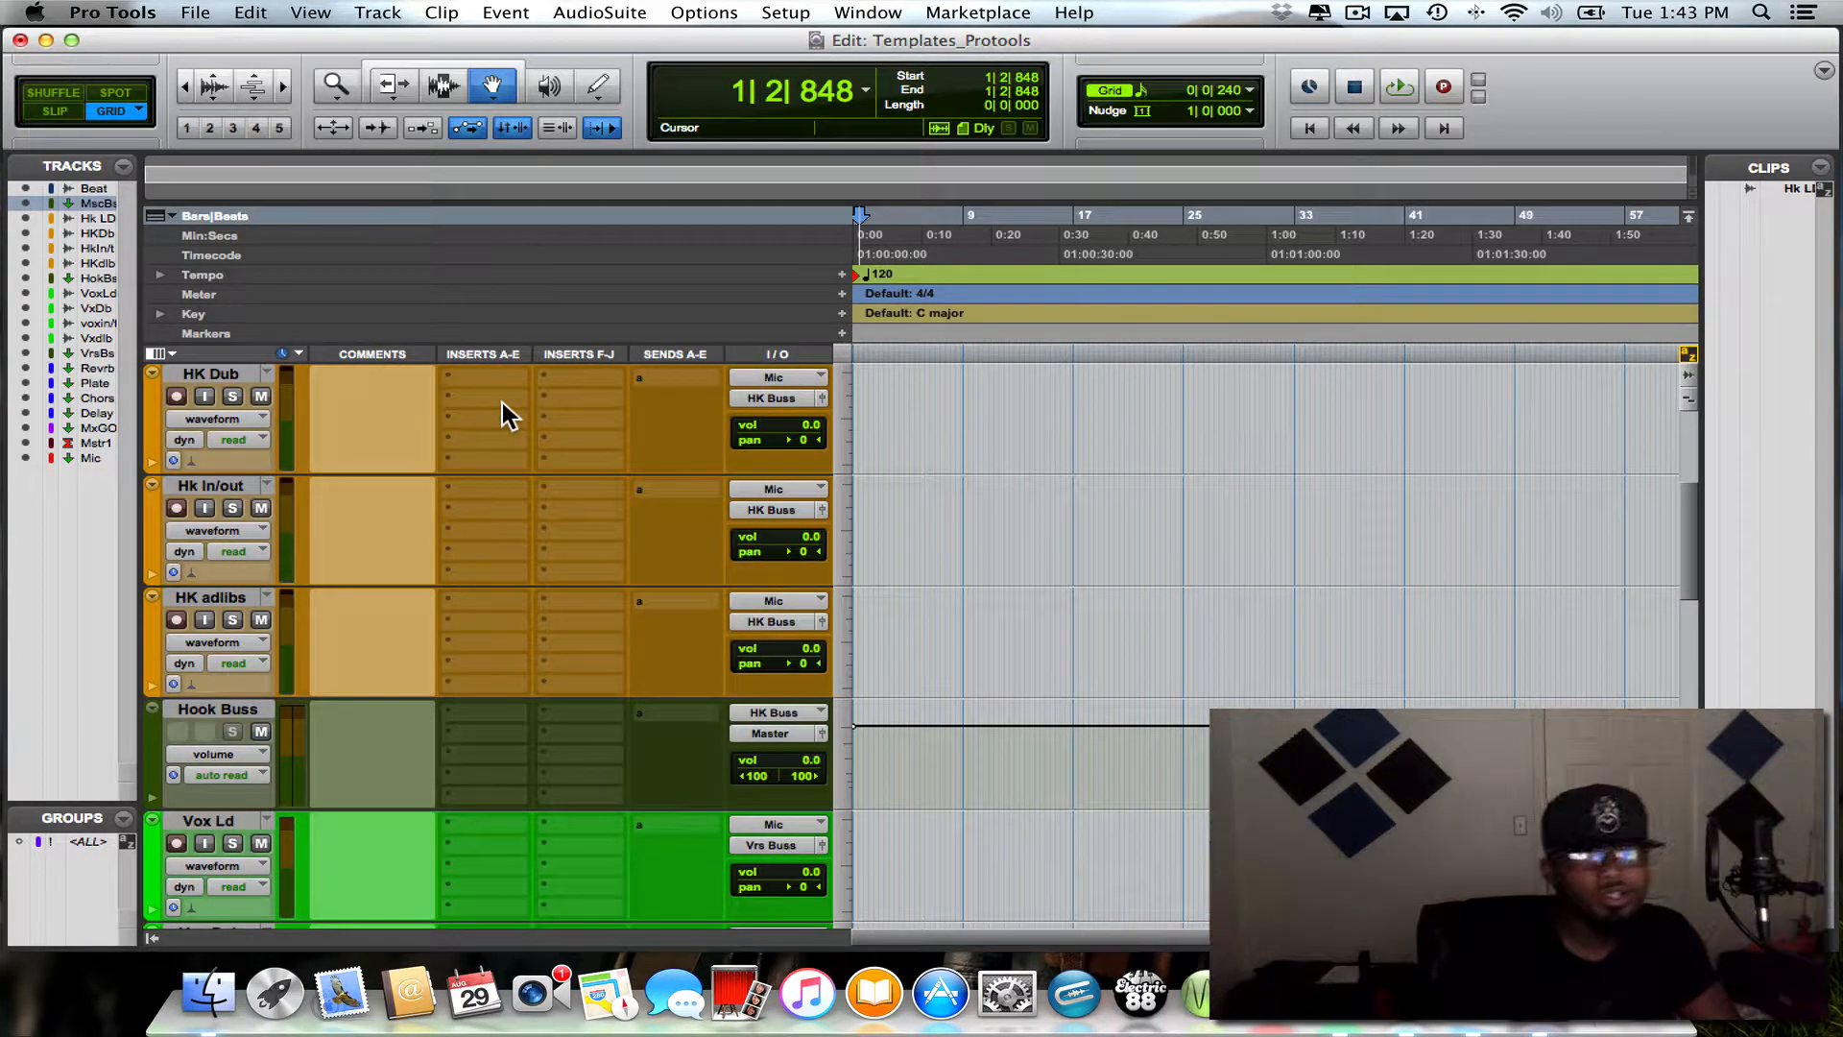
{"action": "scroll", "coordinate": [503, 403], "scroll_direction": "up", "scroll_amount": 2}
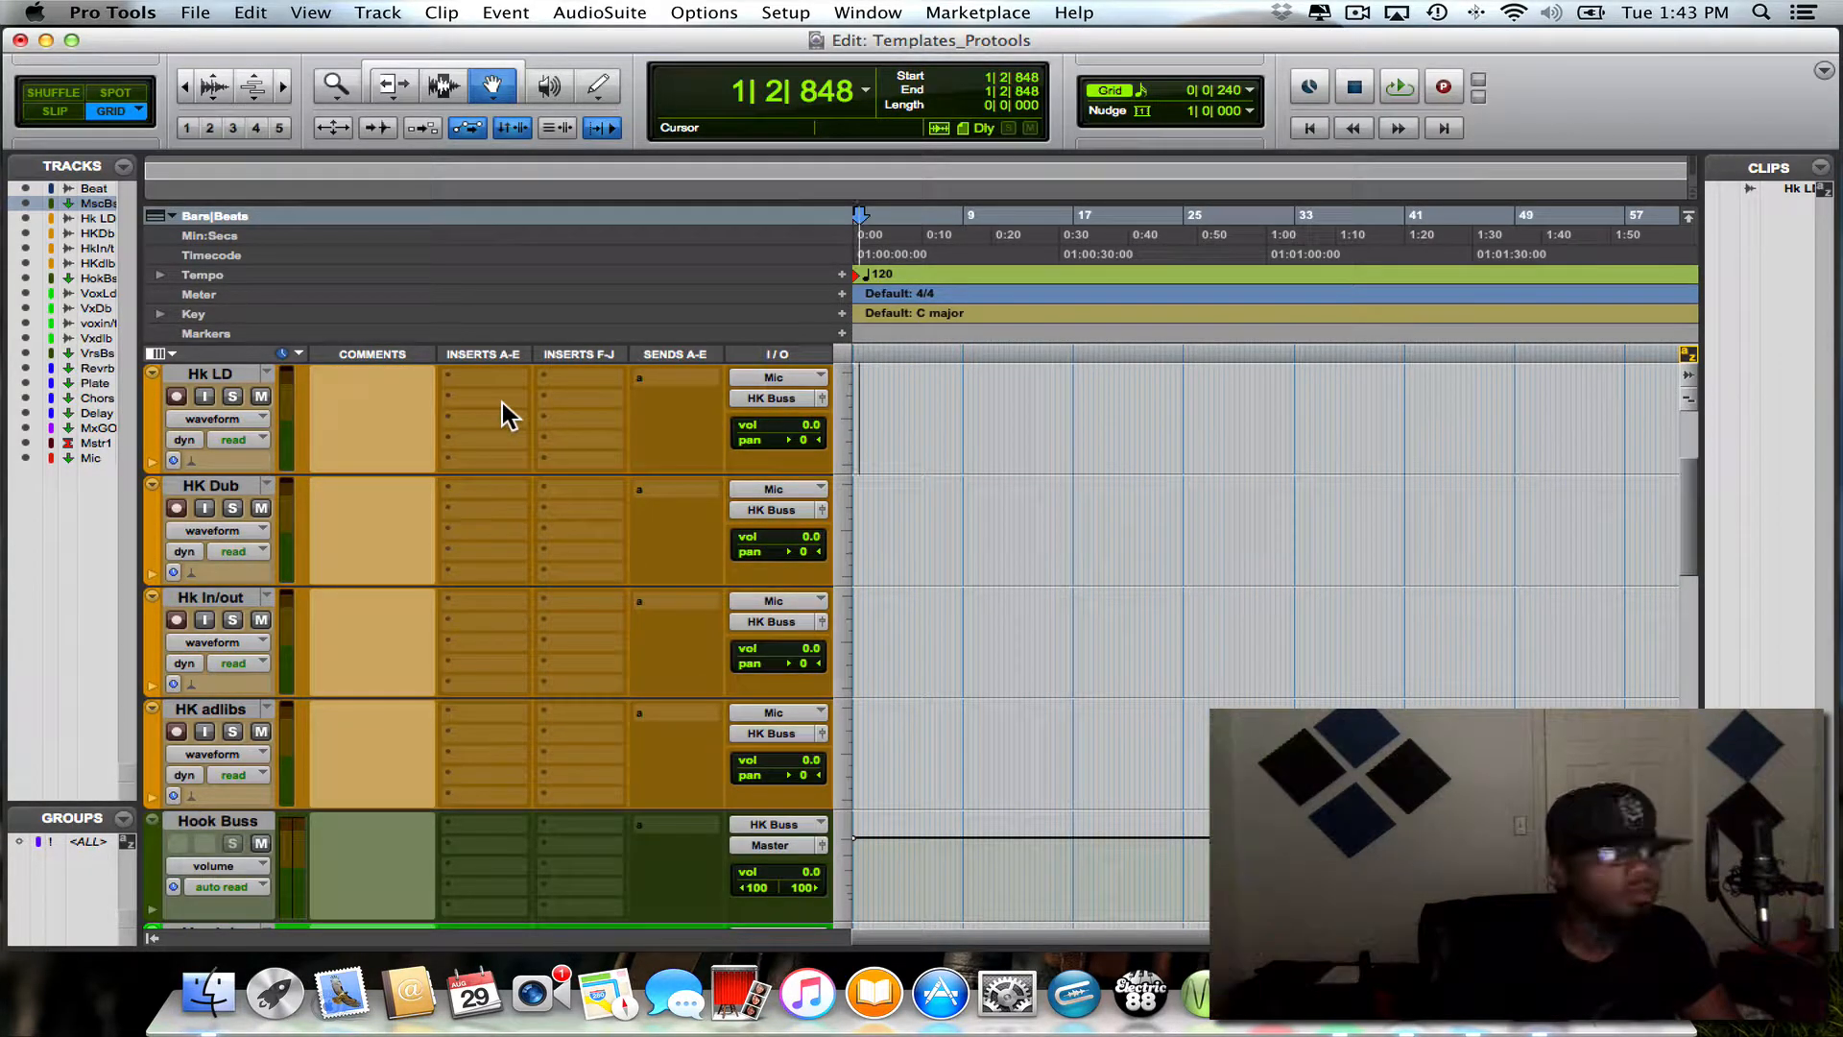
{"action": "scroll", "coordinate": [503, 403], "scroll_direction": "up", "scroll_amount": 3}
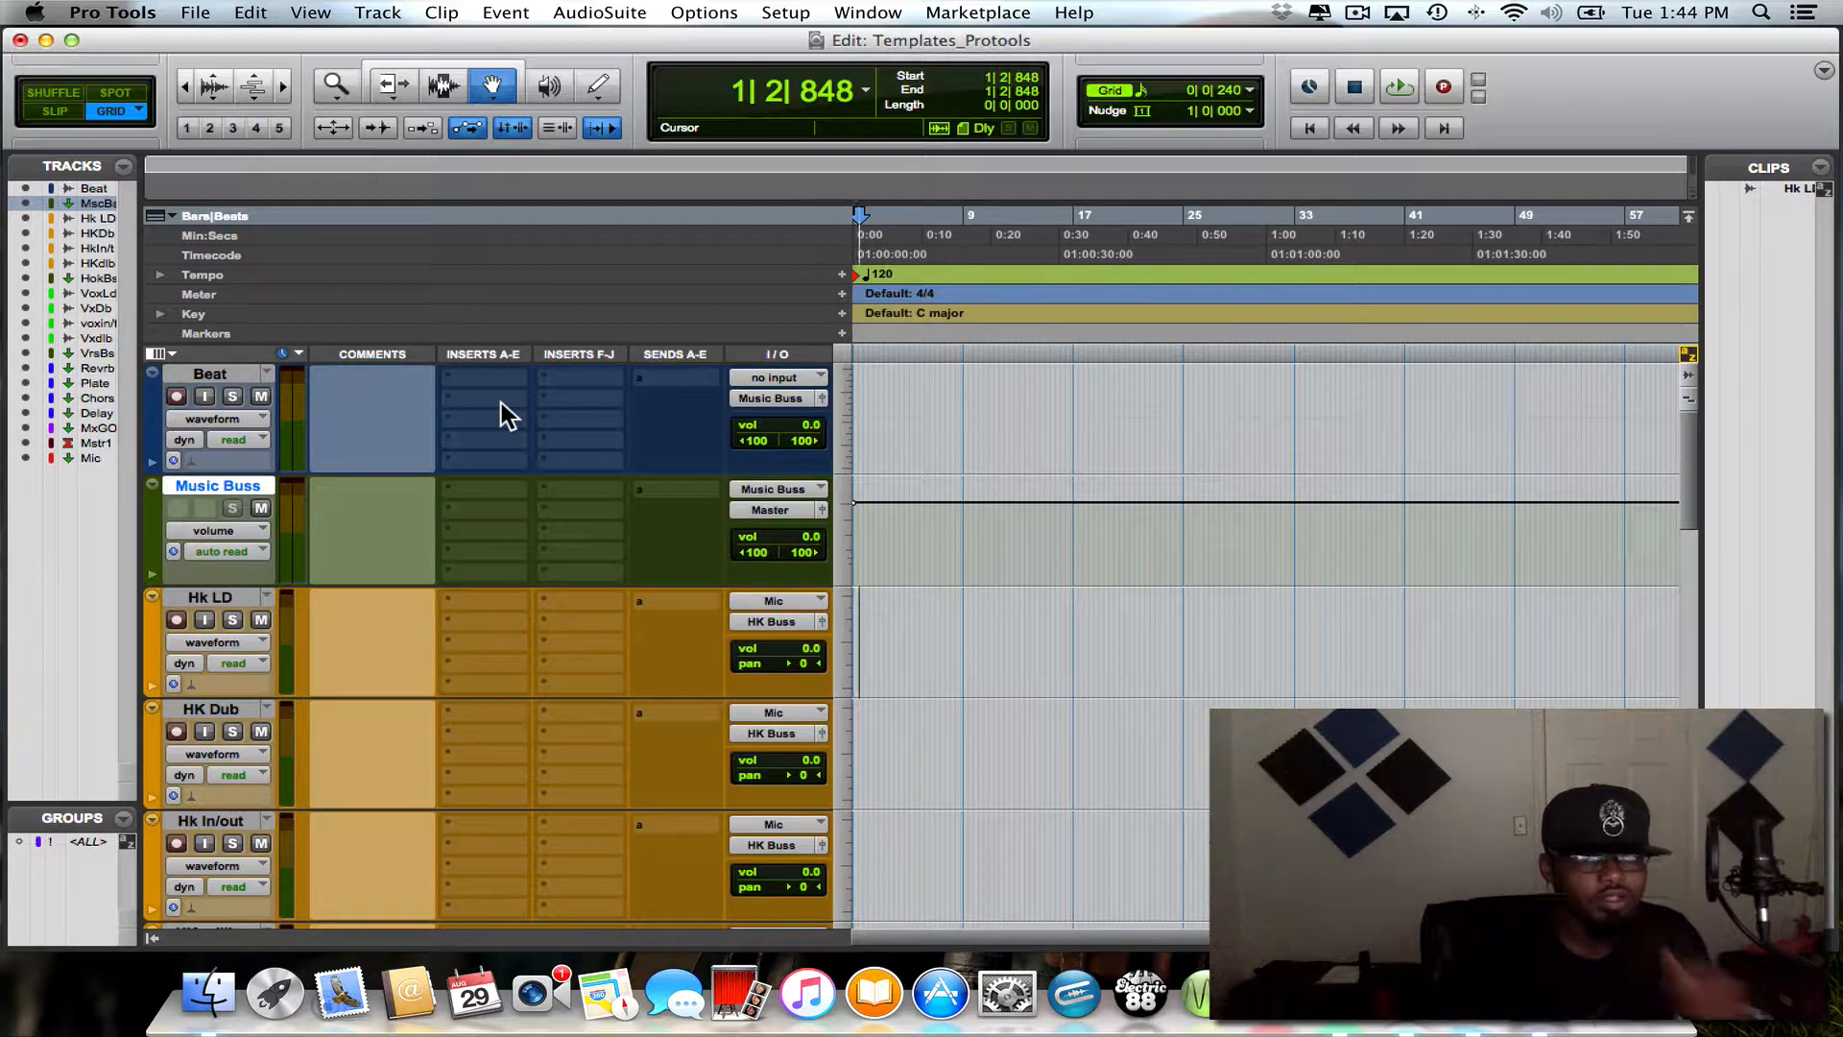
{"action": "scroll", "coordinate": [501, 401], "scroll_direction": "down", "scroll_amount": 5}
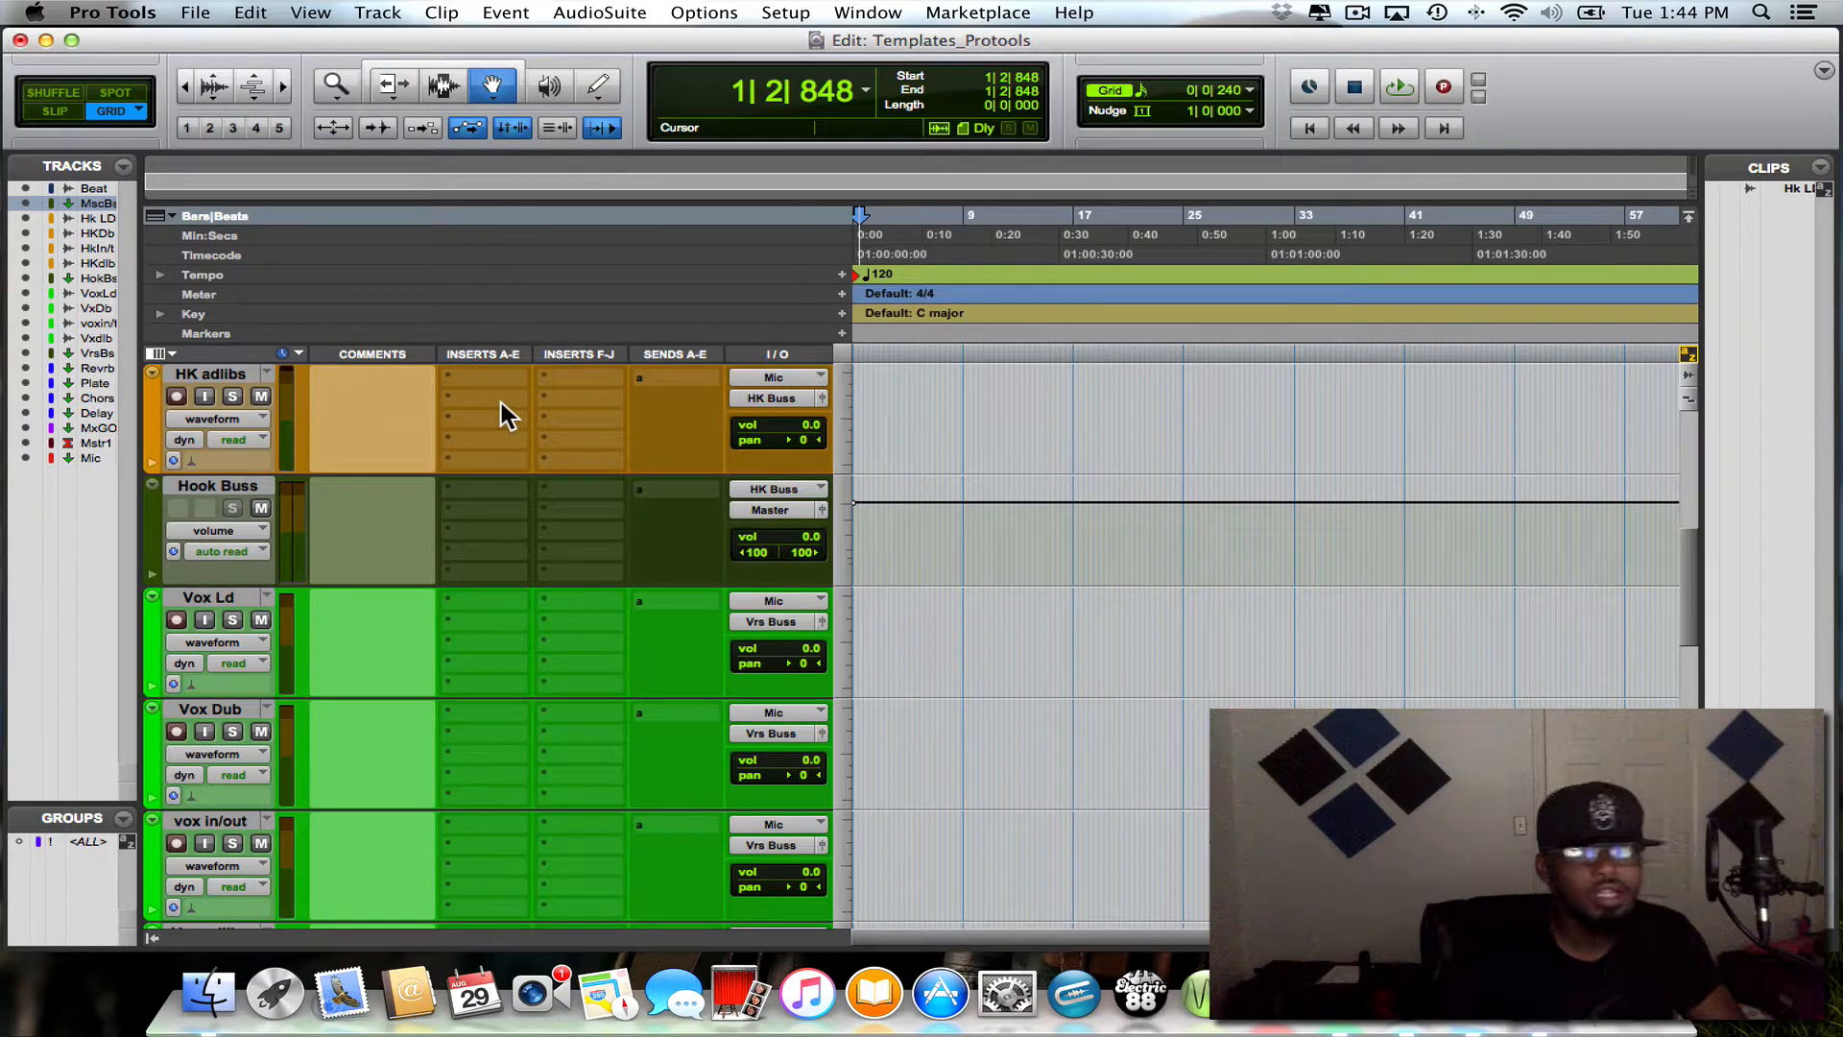
{"action": "scroll", "coordinate": [501, 401], "scroll_direction": "up", "scroll_amount": 5}
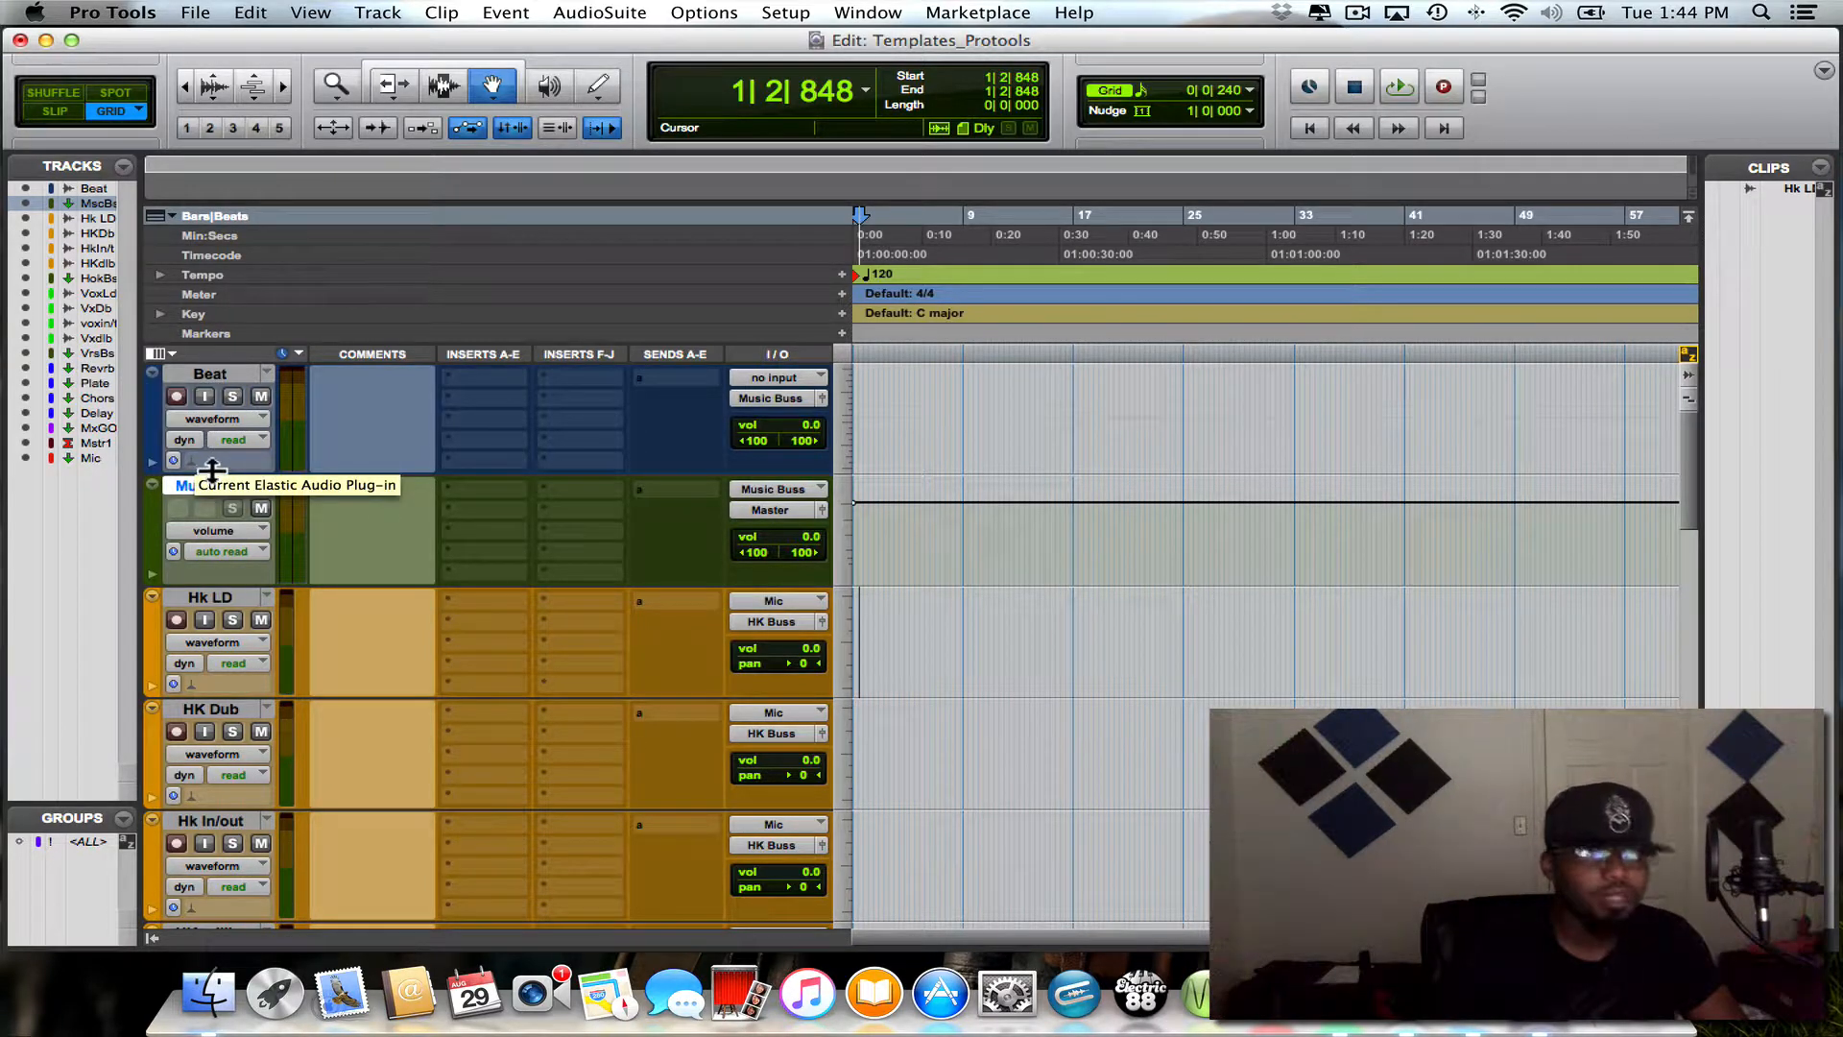
{"action": "scroll", "coordinate": [203, 459], "scroll_direction": "down", "scroll_amount": 6}
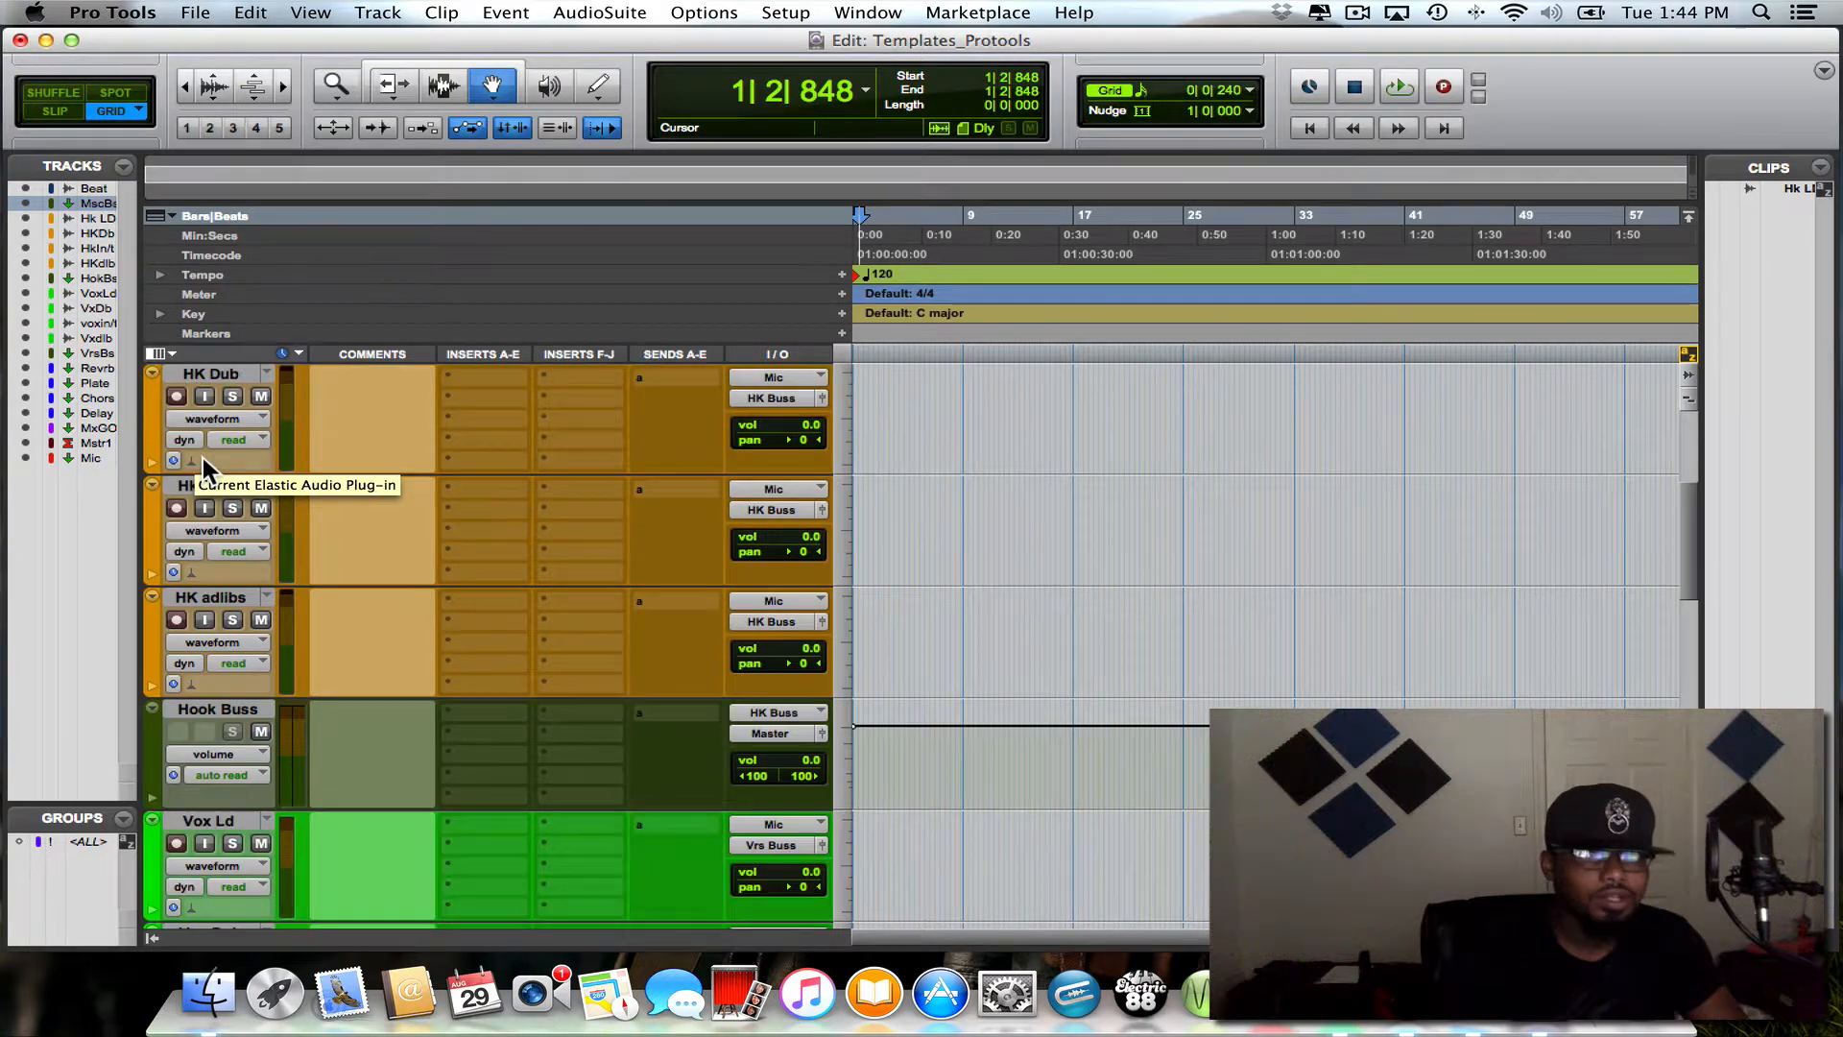
{"action": "scroll", "coordinate": [192, 638], "scroll_direction": "down", "scroll_amount": 8}
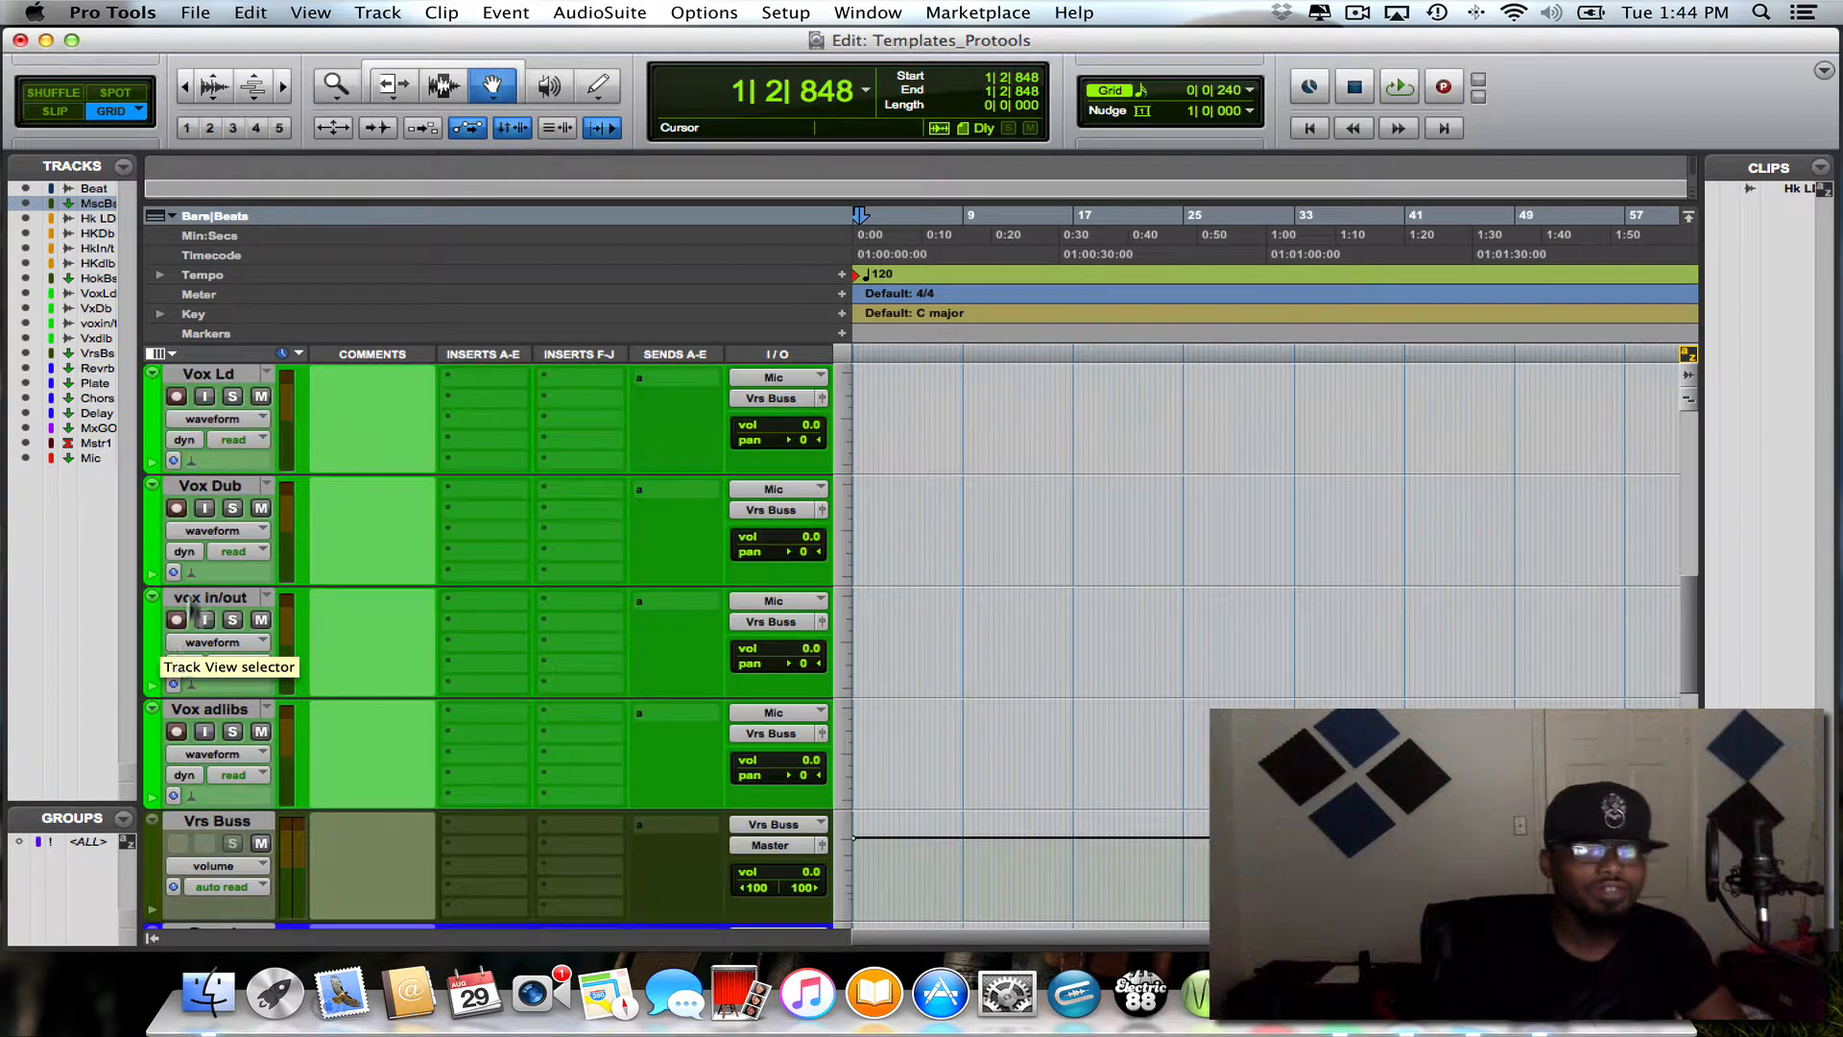
{"action": "scroll", "coordinate": [197, 624], "scroll_direction": "down", "scroll_amount": 10}
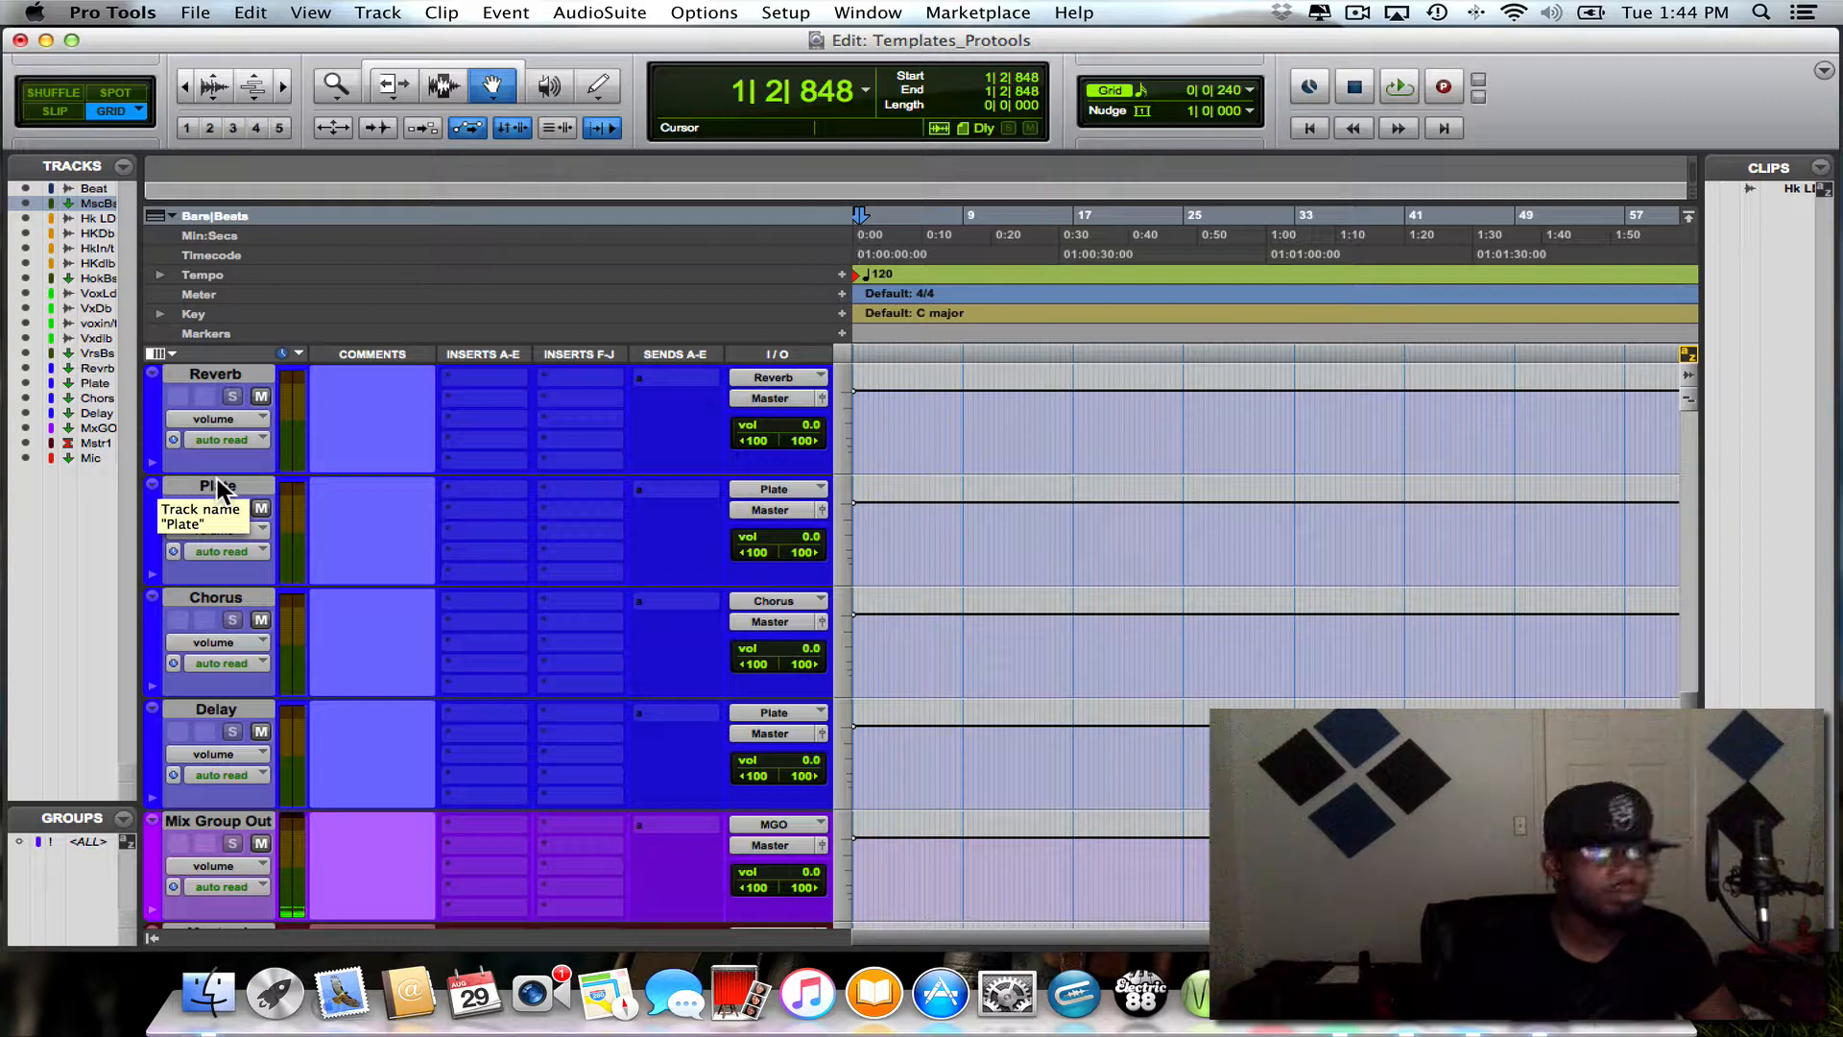
{"action": "scroll", "coordinate": [217, 485], "scroll_direction": "up", "scroll_amount": 10}
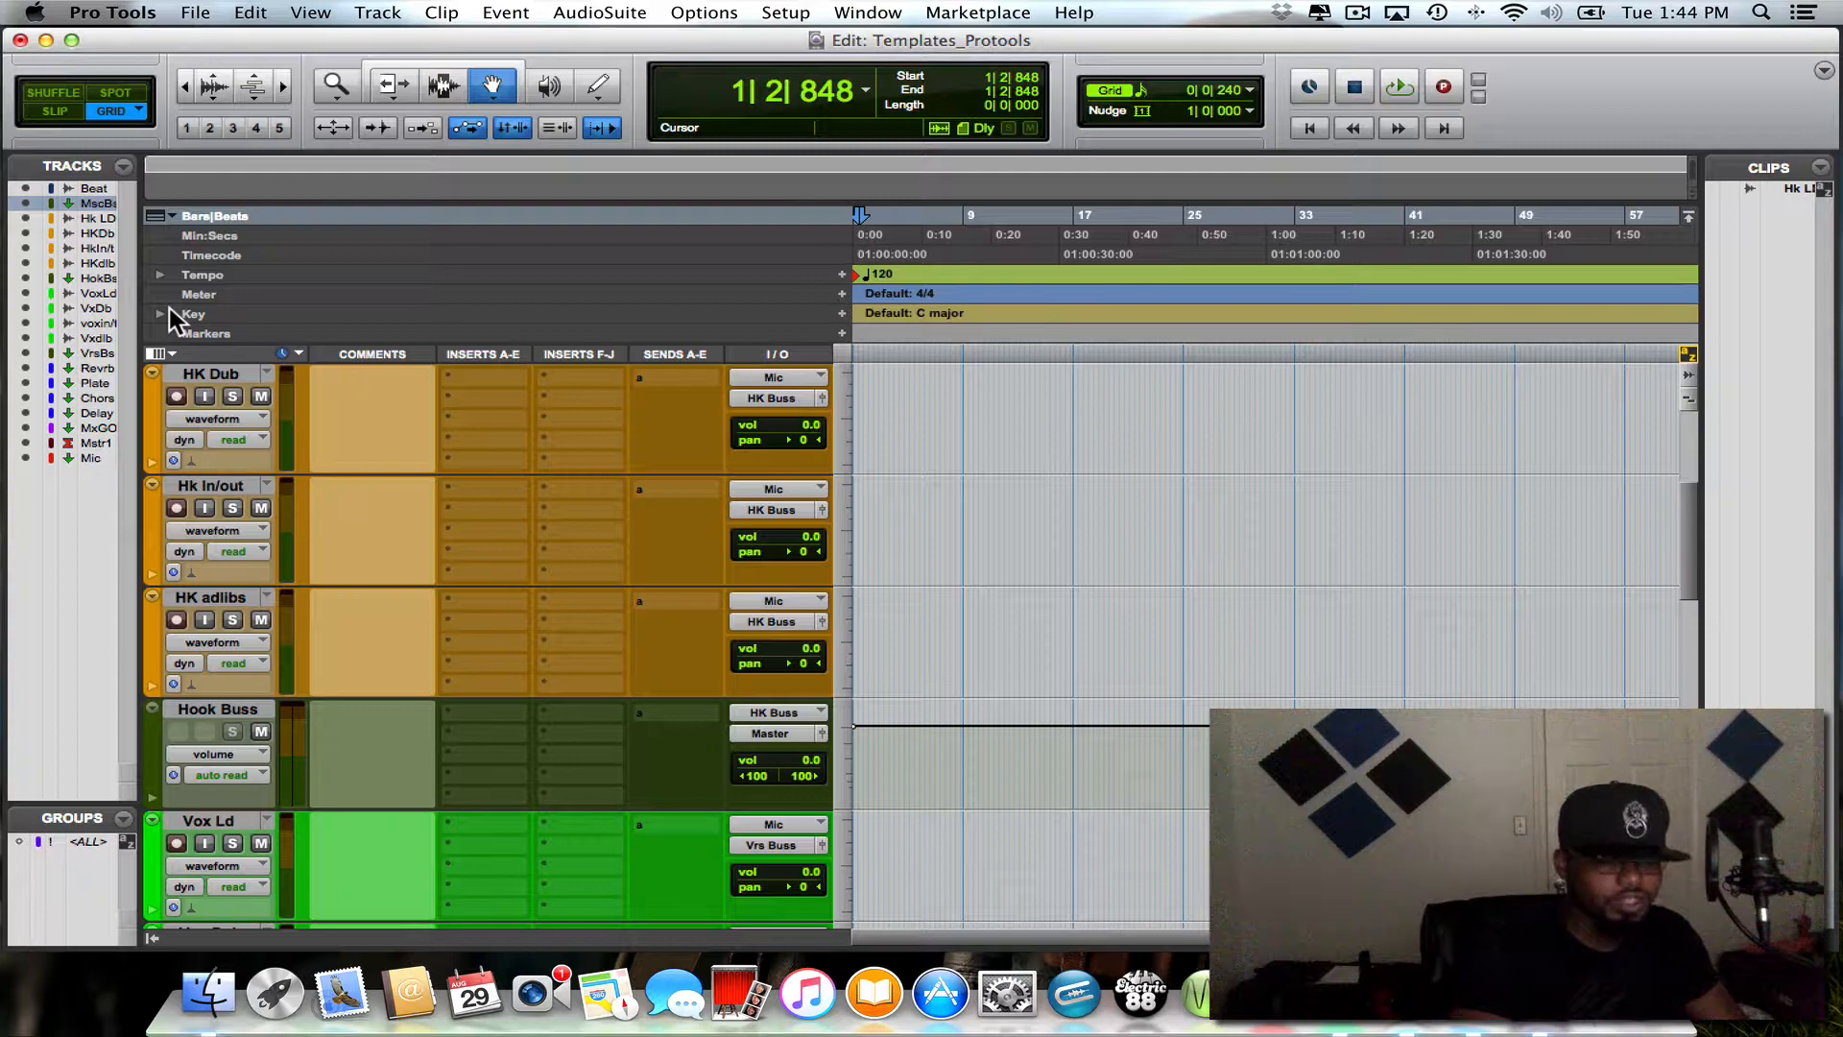
- Switch to the Mix window and reposition it on the screen so the channel strips show from the Beat track onward
{"action": "key", "text": "super+equal"}
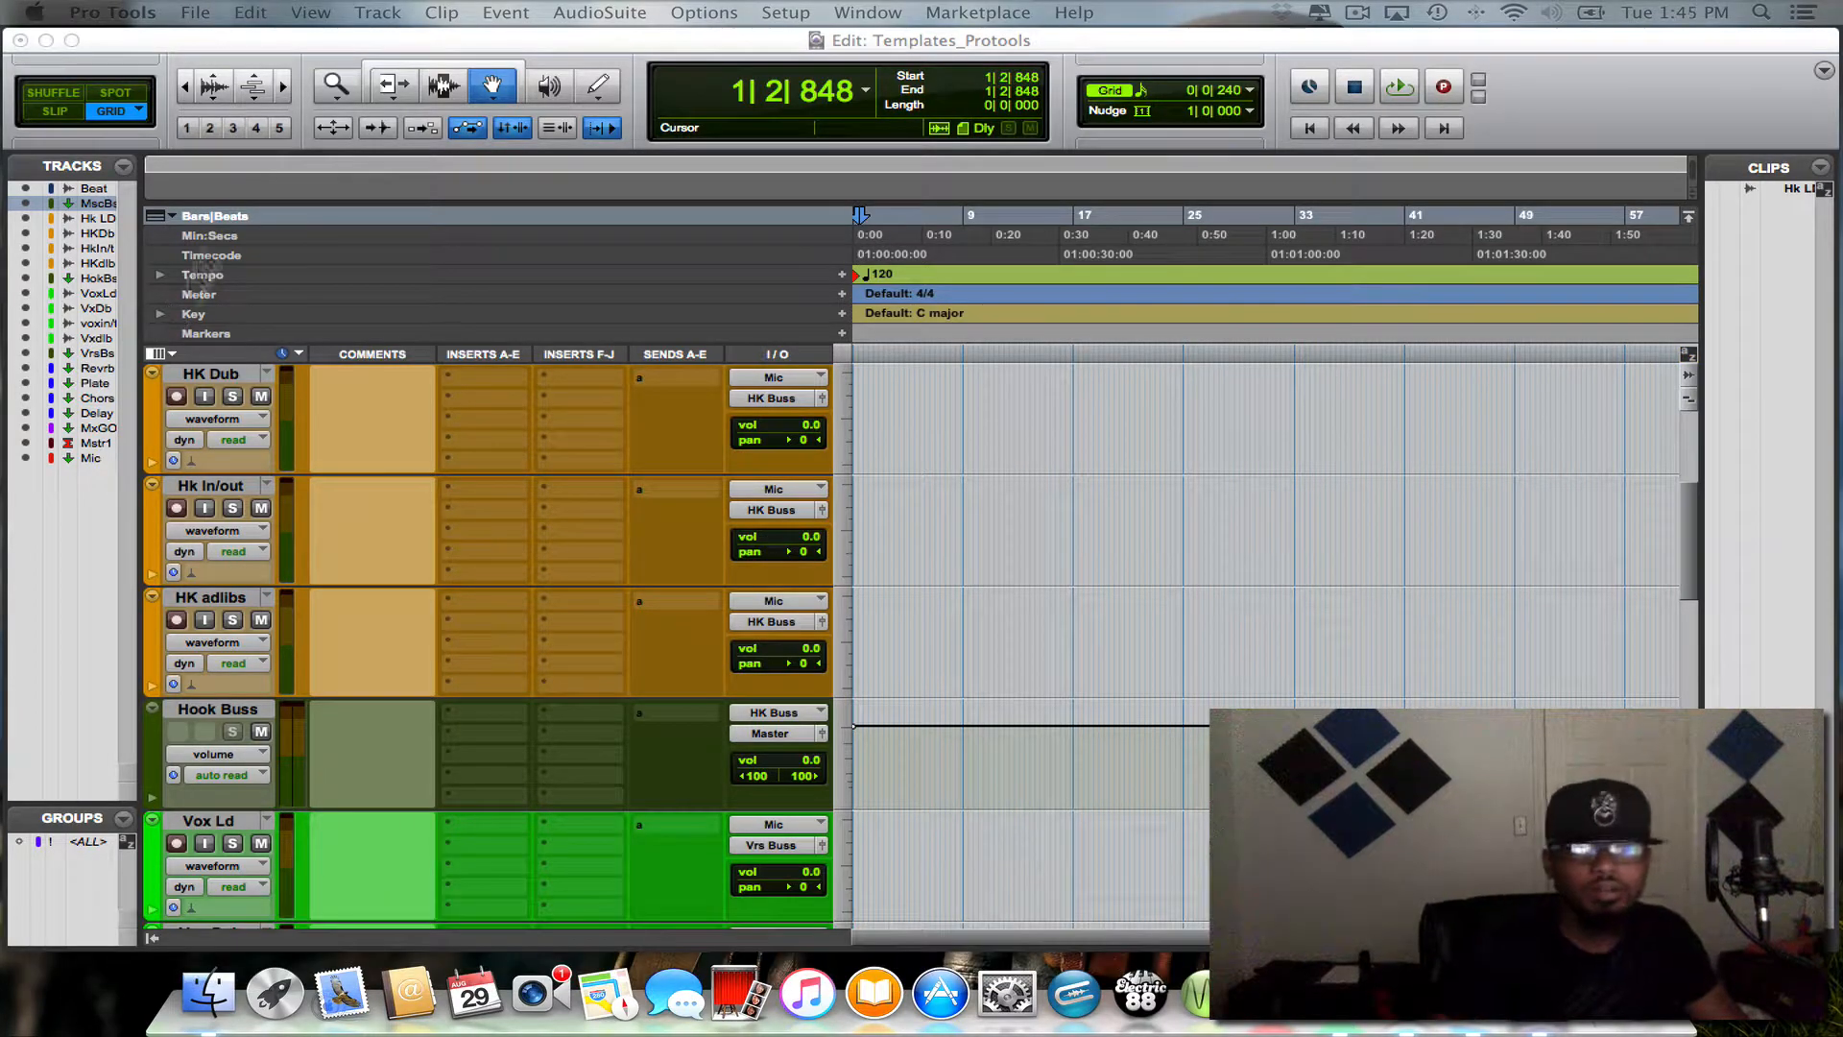
{"action": "left_click", "coordinate": [327, 37]}
{"action": "left_click_drag", "start_coordinate": [326, 32], "coordinate": [1233, 80]}
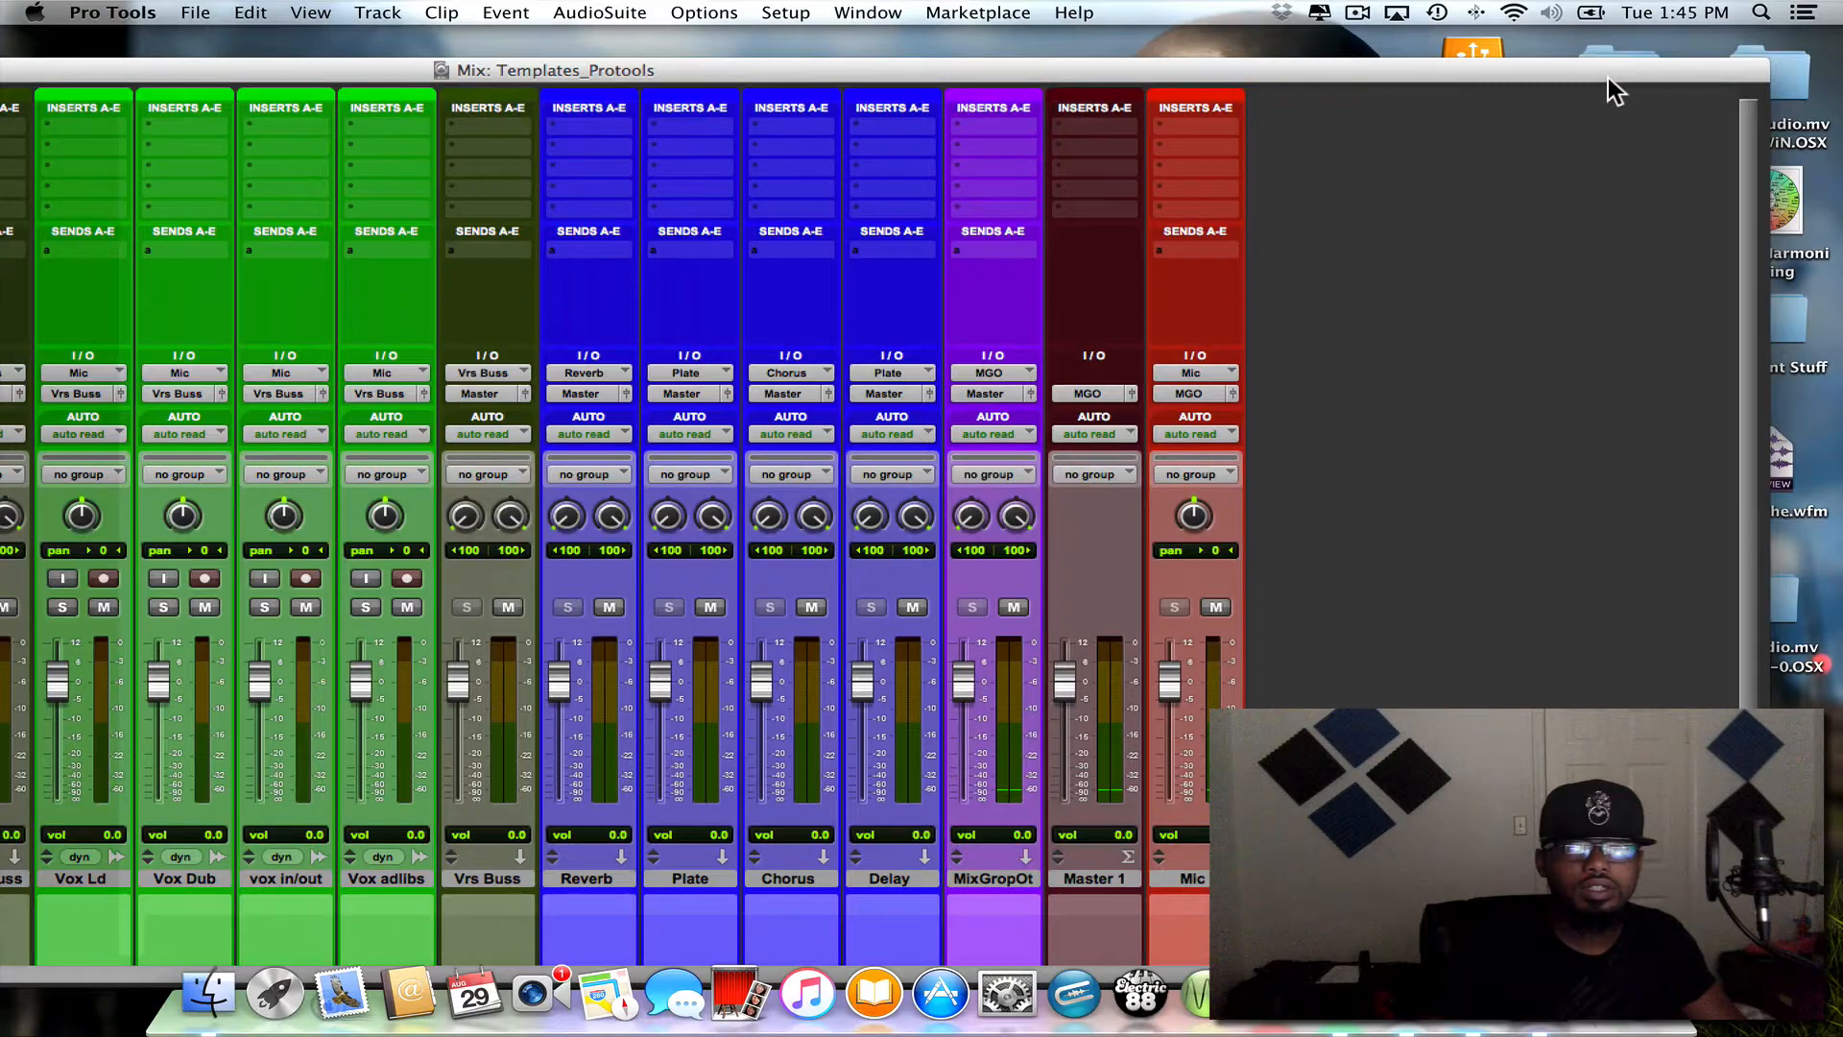
{"action": "double_click", "coordinate": [1460, 74]}
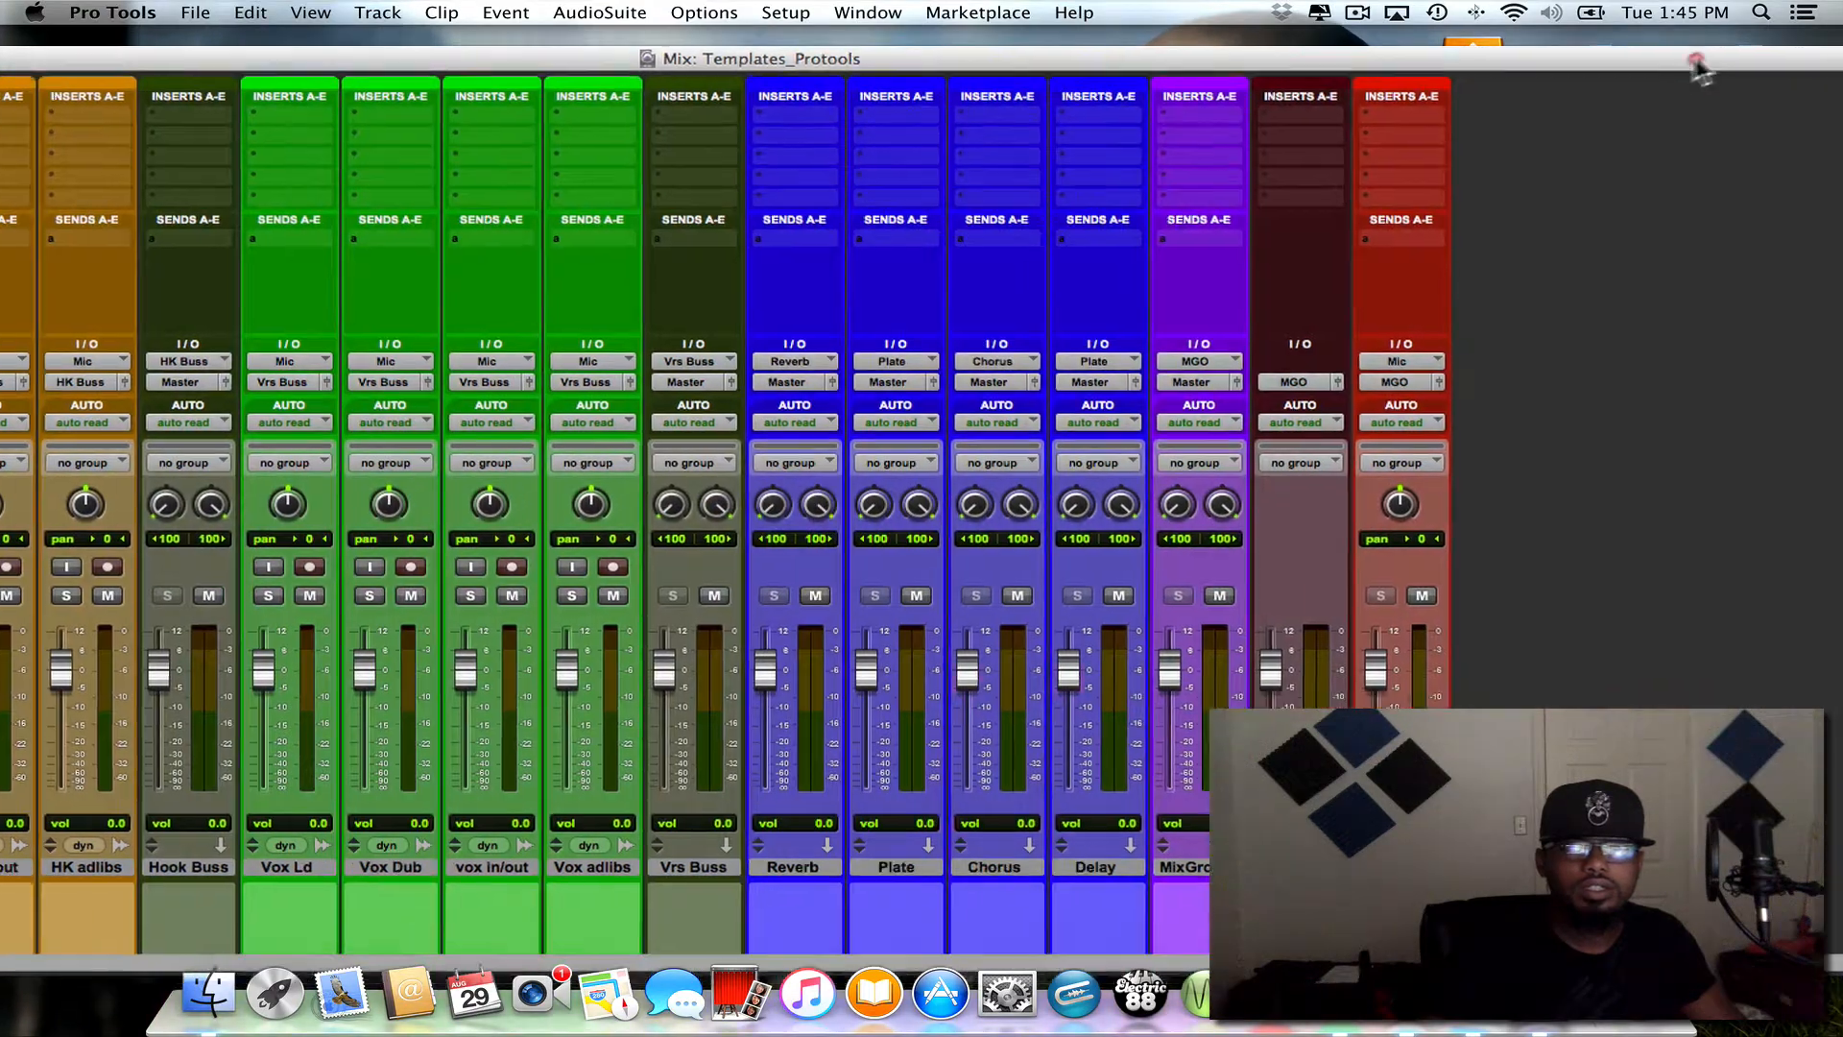
{"action": "left_click_drag", "start_coordinate": [1696, 62], "coordinate": [1757, 42]}
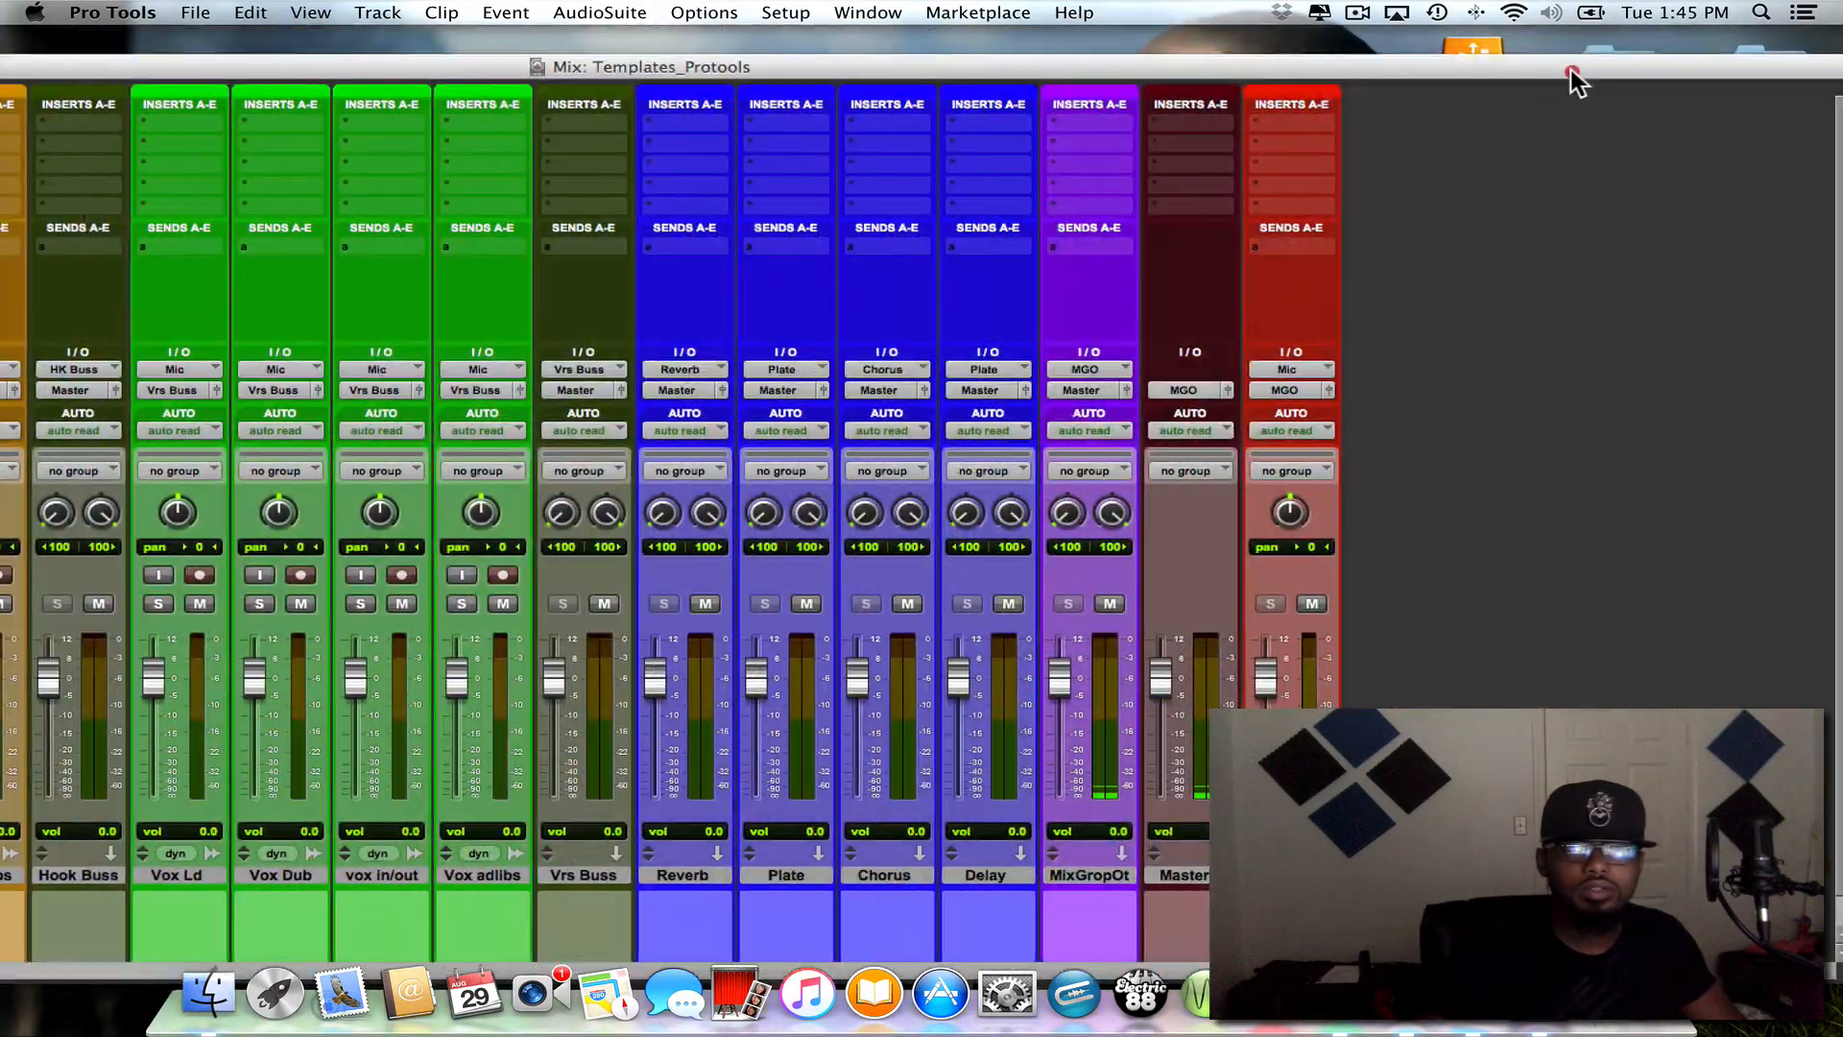
{"action": "left_click_drag", "start_coordinate": [1571, 71], "coordinate": [1650, 9]}
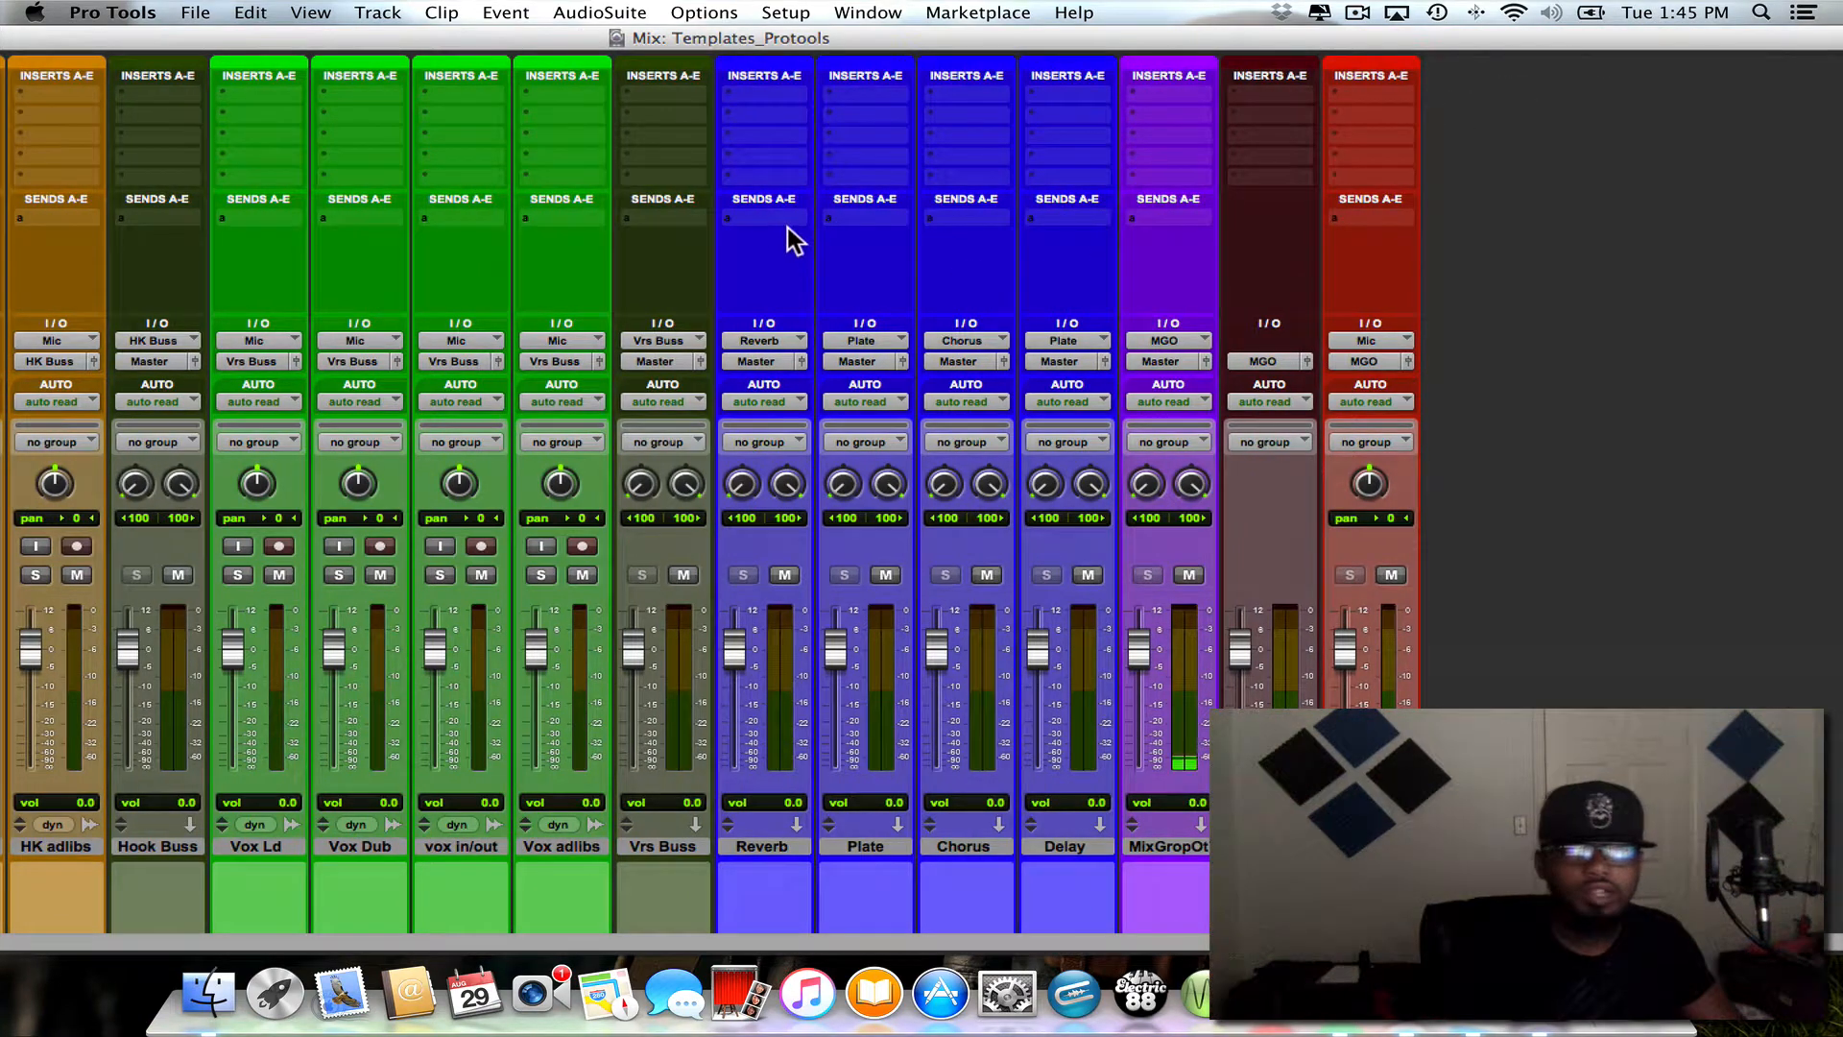
{"action": "left_click_drag", "start_coordinate": [871, 29], "coordinate": [1375, 44]}
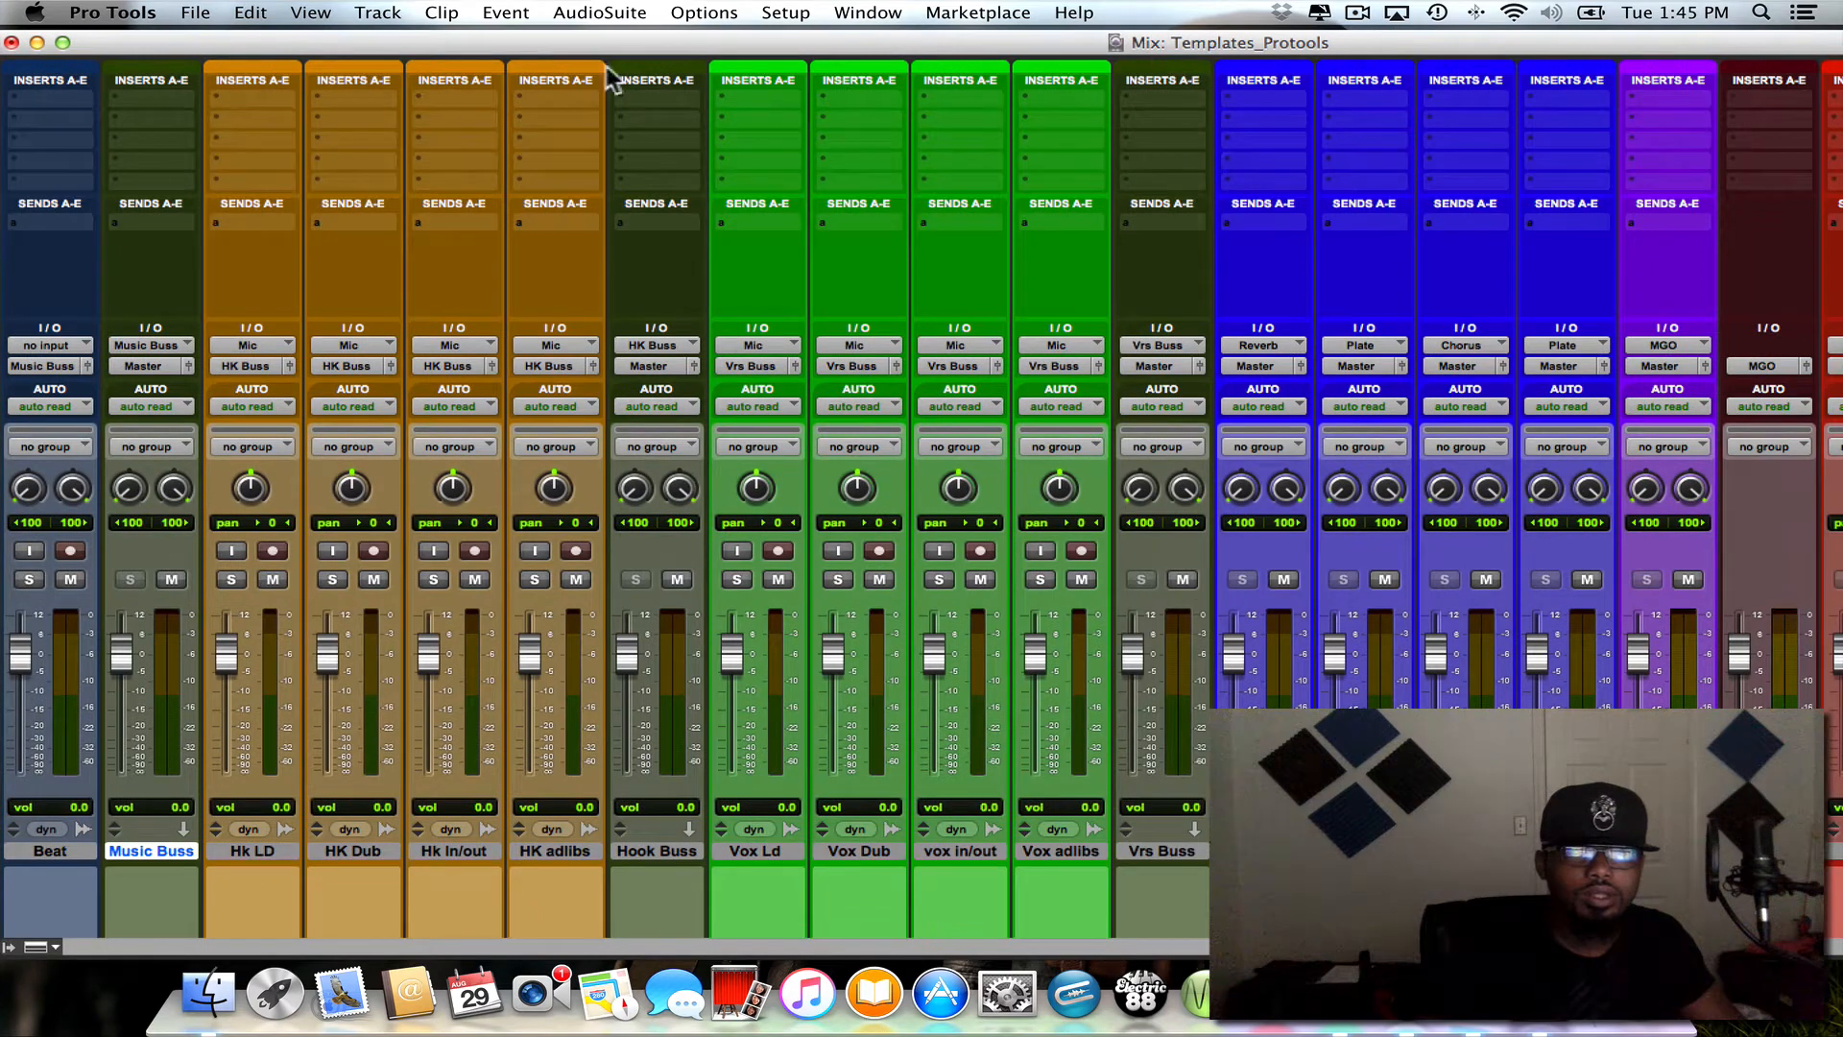
{"action": "left_click", "coordinate": [63, 43]}
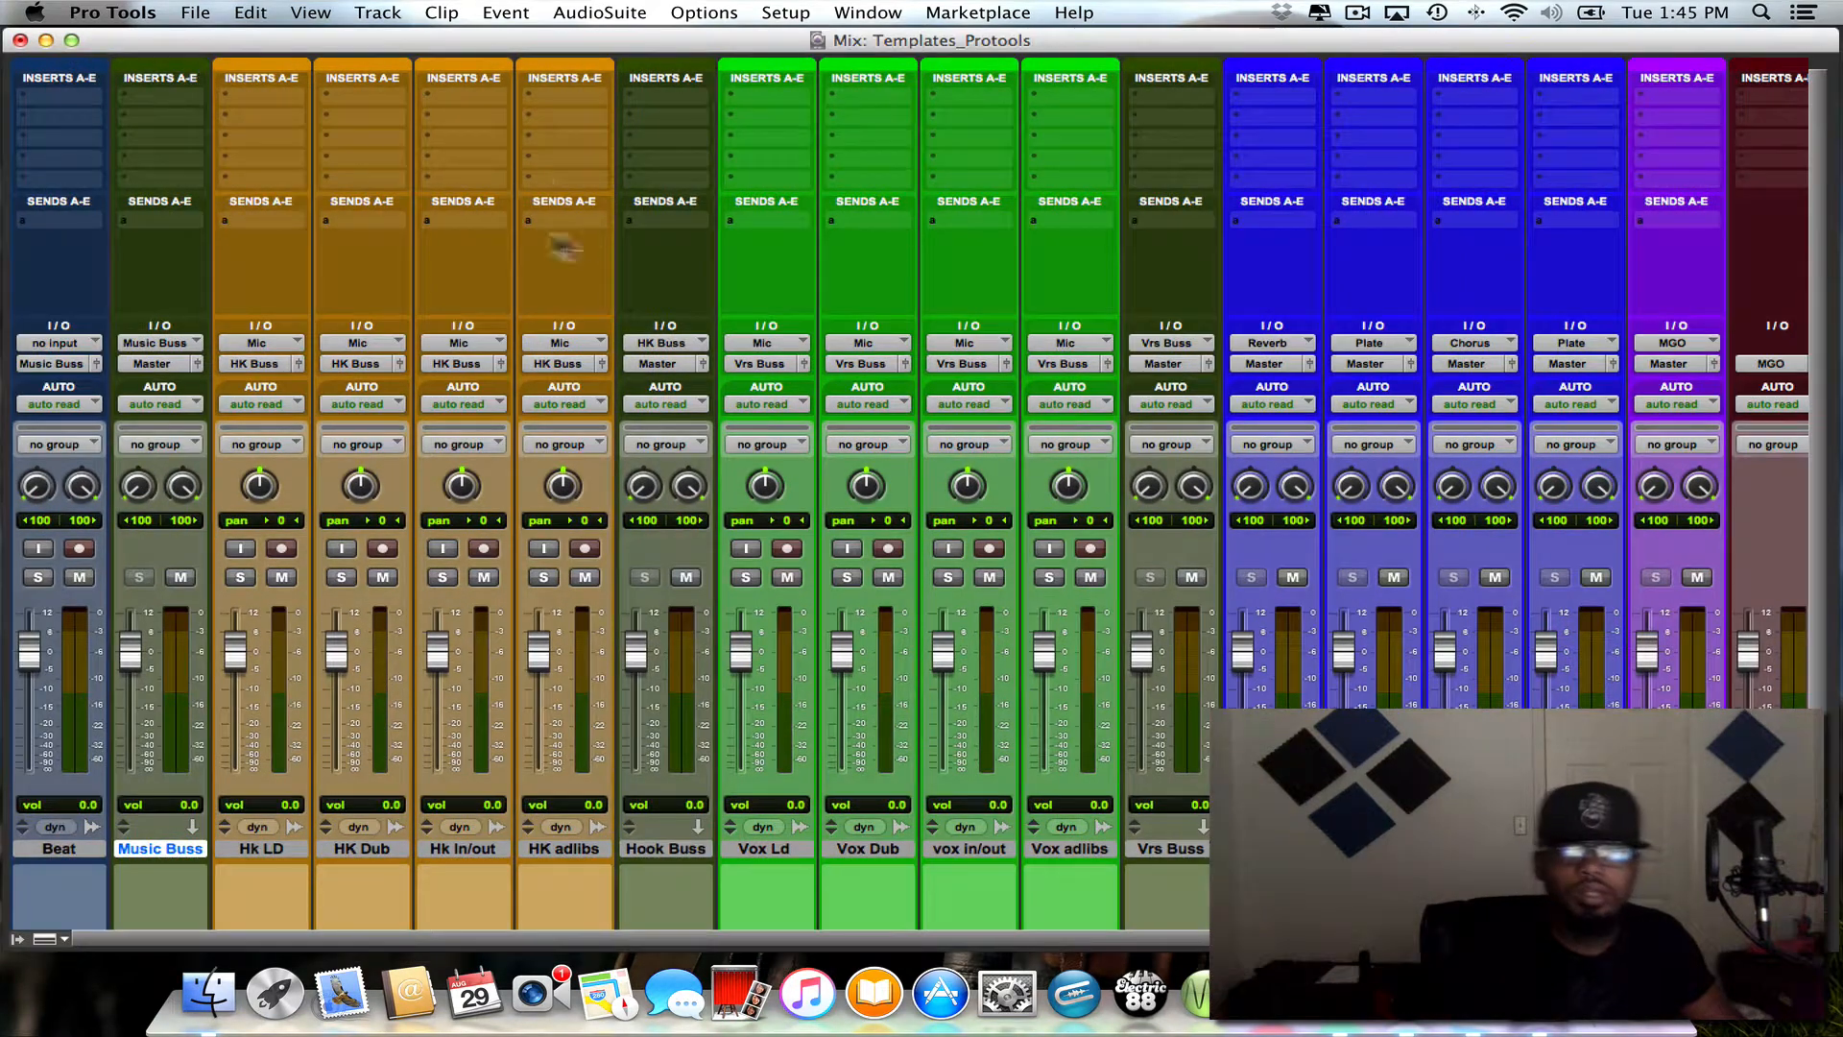
- Set the Vrs Buss track's input to Bus 19-20 (Stereo)
{"action": "scroll", "coordinate": [480, 232], "scroll_direction": "down", "scroll_amount": 1}
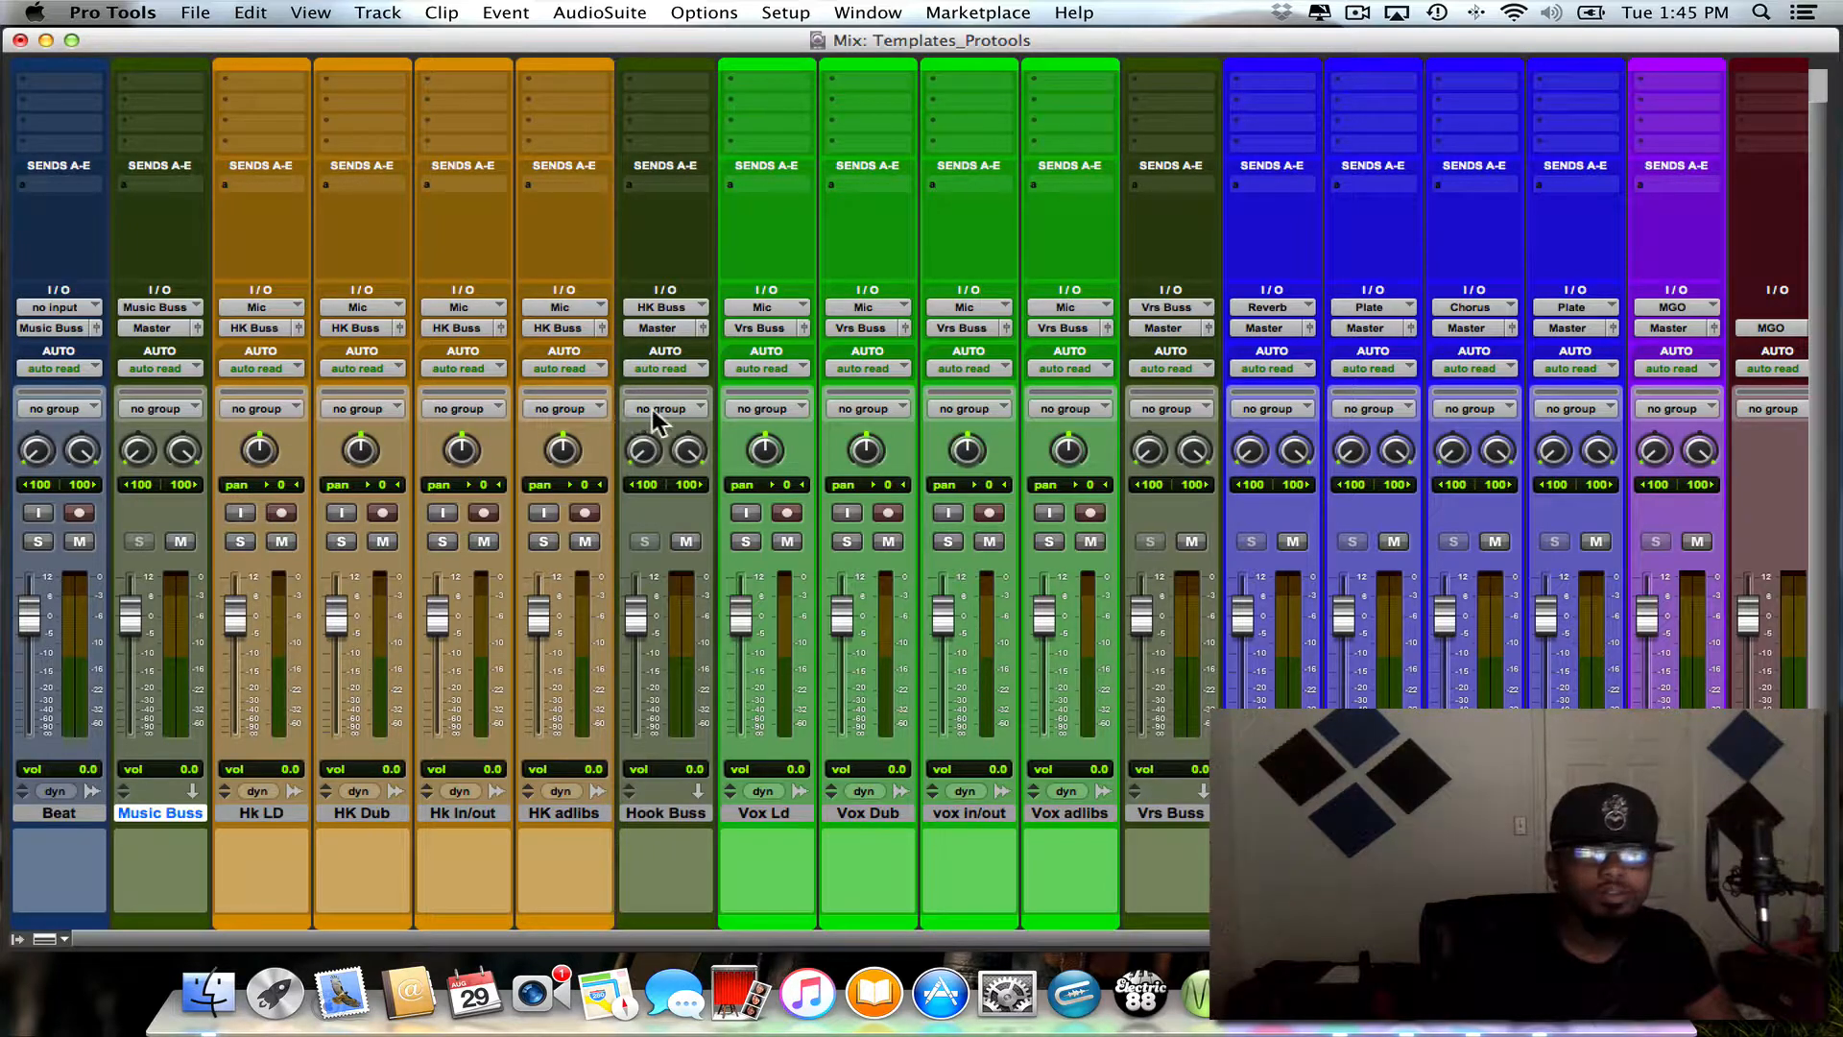
{"action": "scroll", "coordinate": [653, 409], "scroll_direction": "right", "scroll_amount": 3}
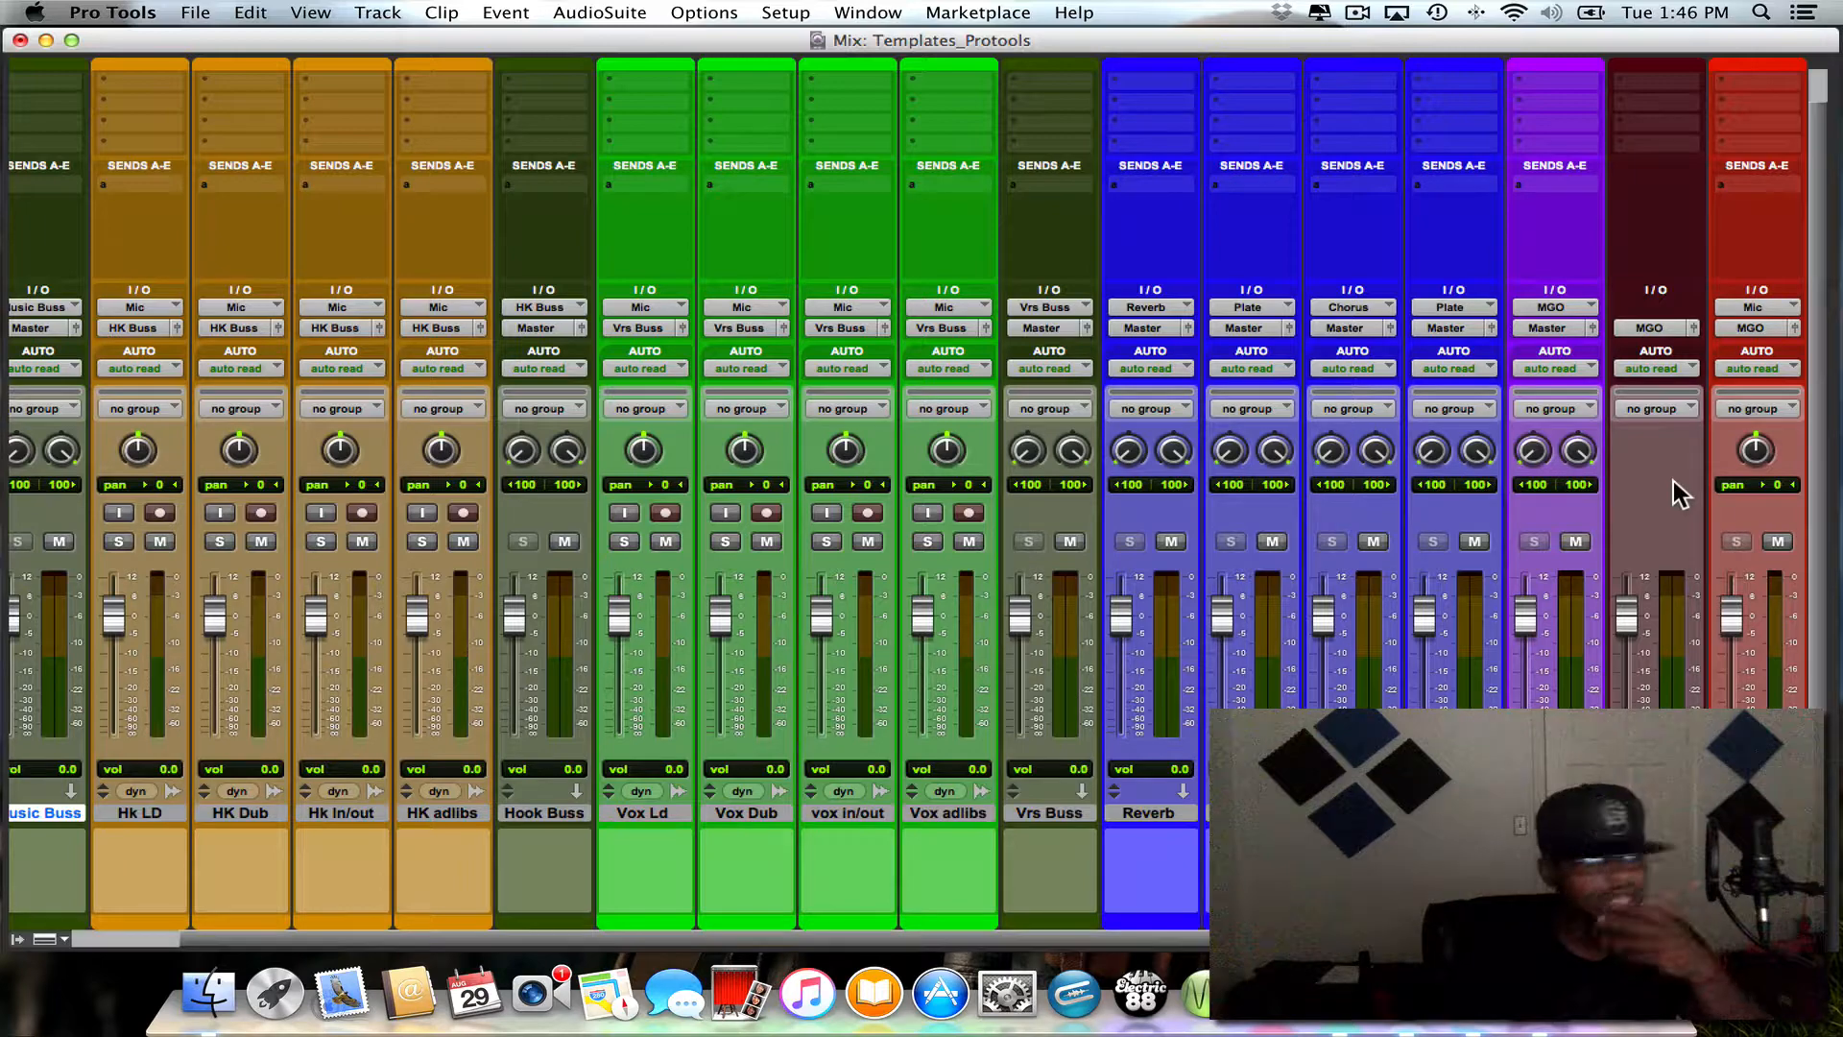
{"action": "scroll", "coordinate": [1694, 442], "scroll_direction": "left", "scroll_amount": 3}
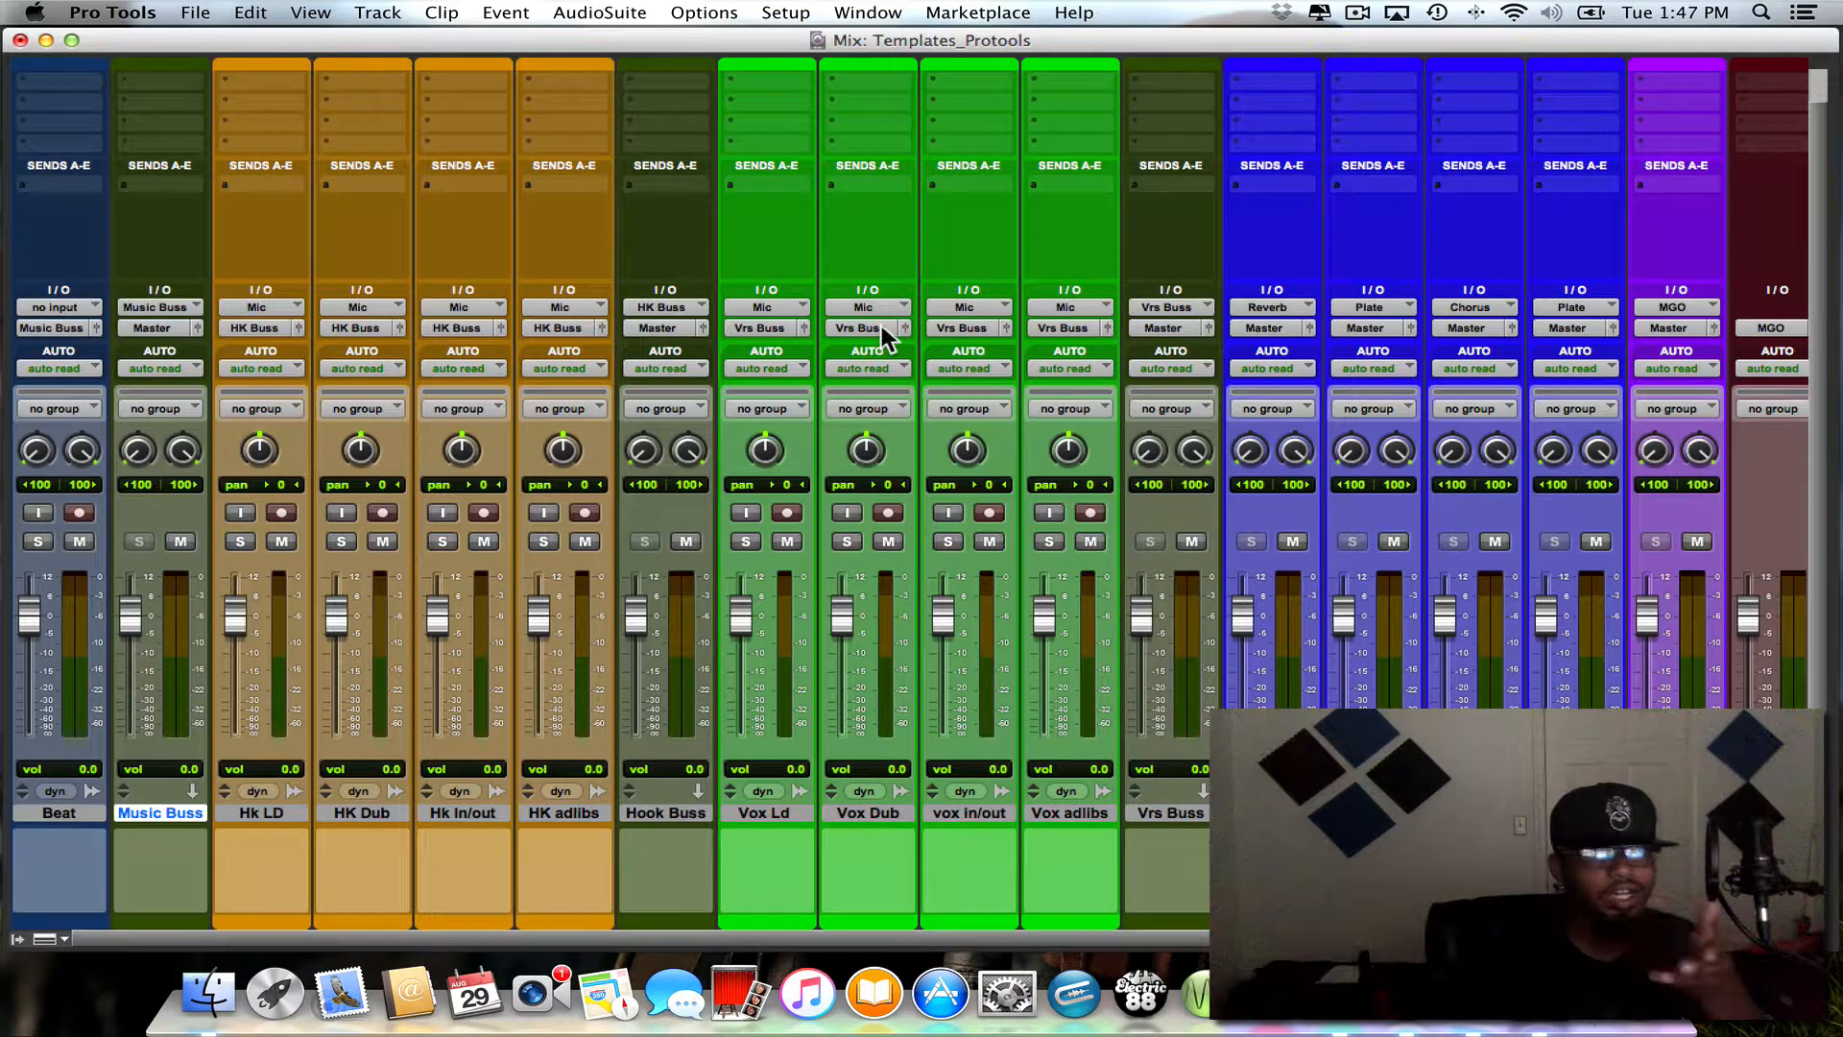
{"action": "left_click", "coordinate": [1164, 307]}
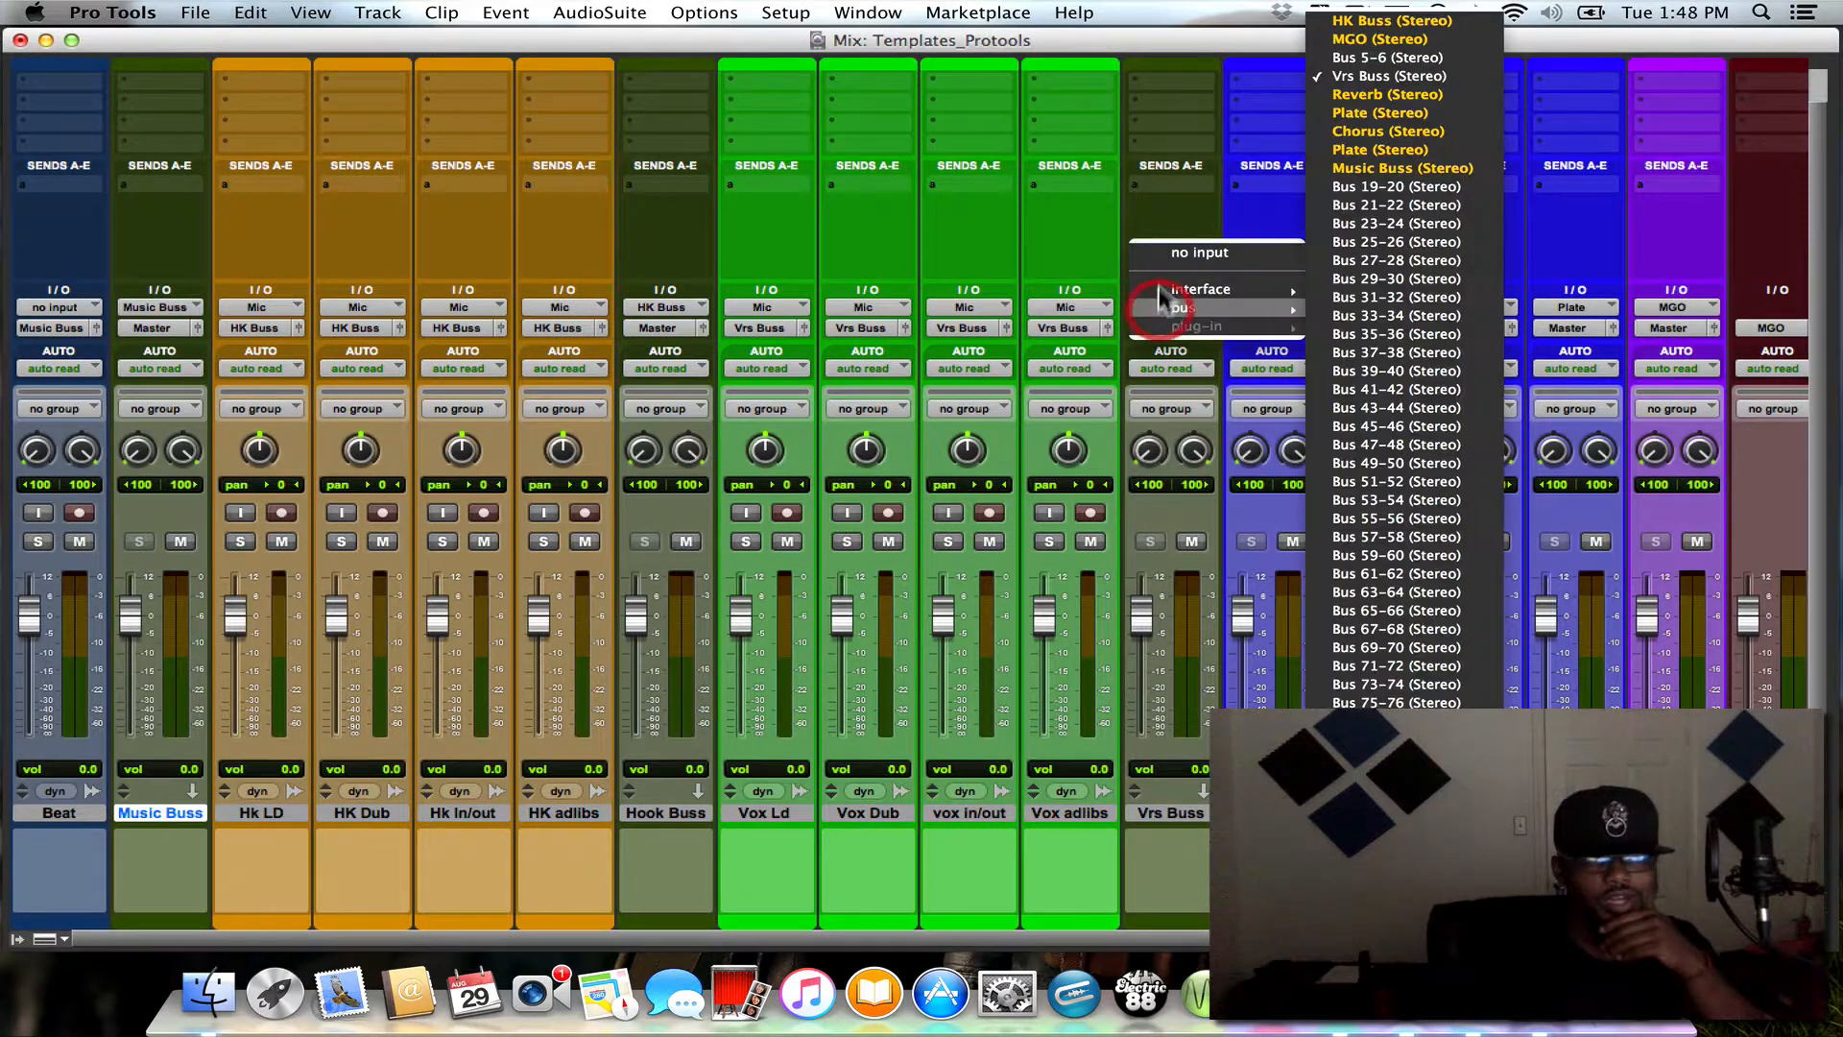
{"action": "left_click", "coordinate": [1362, 188]}
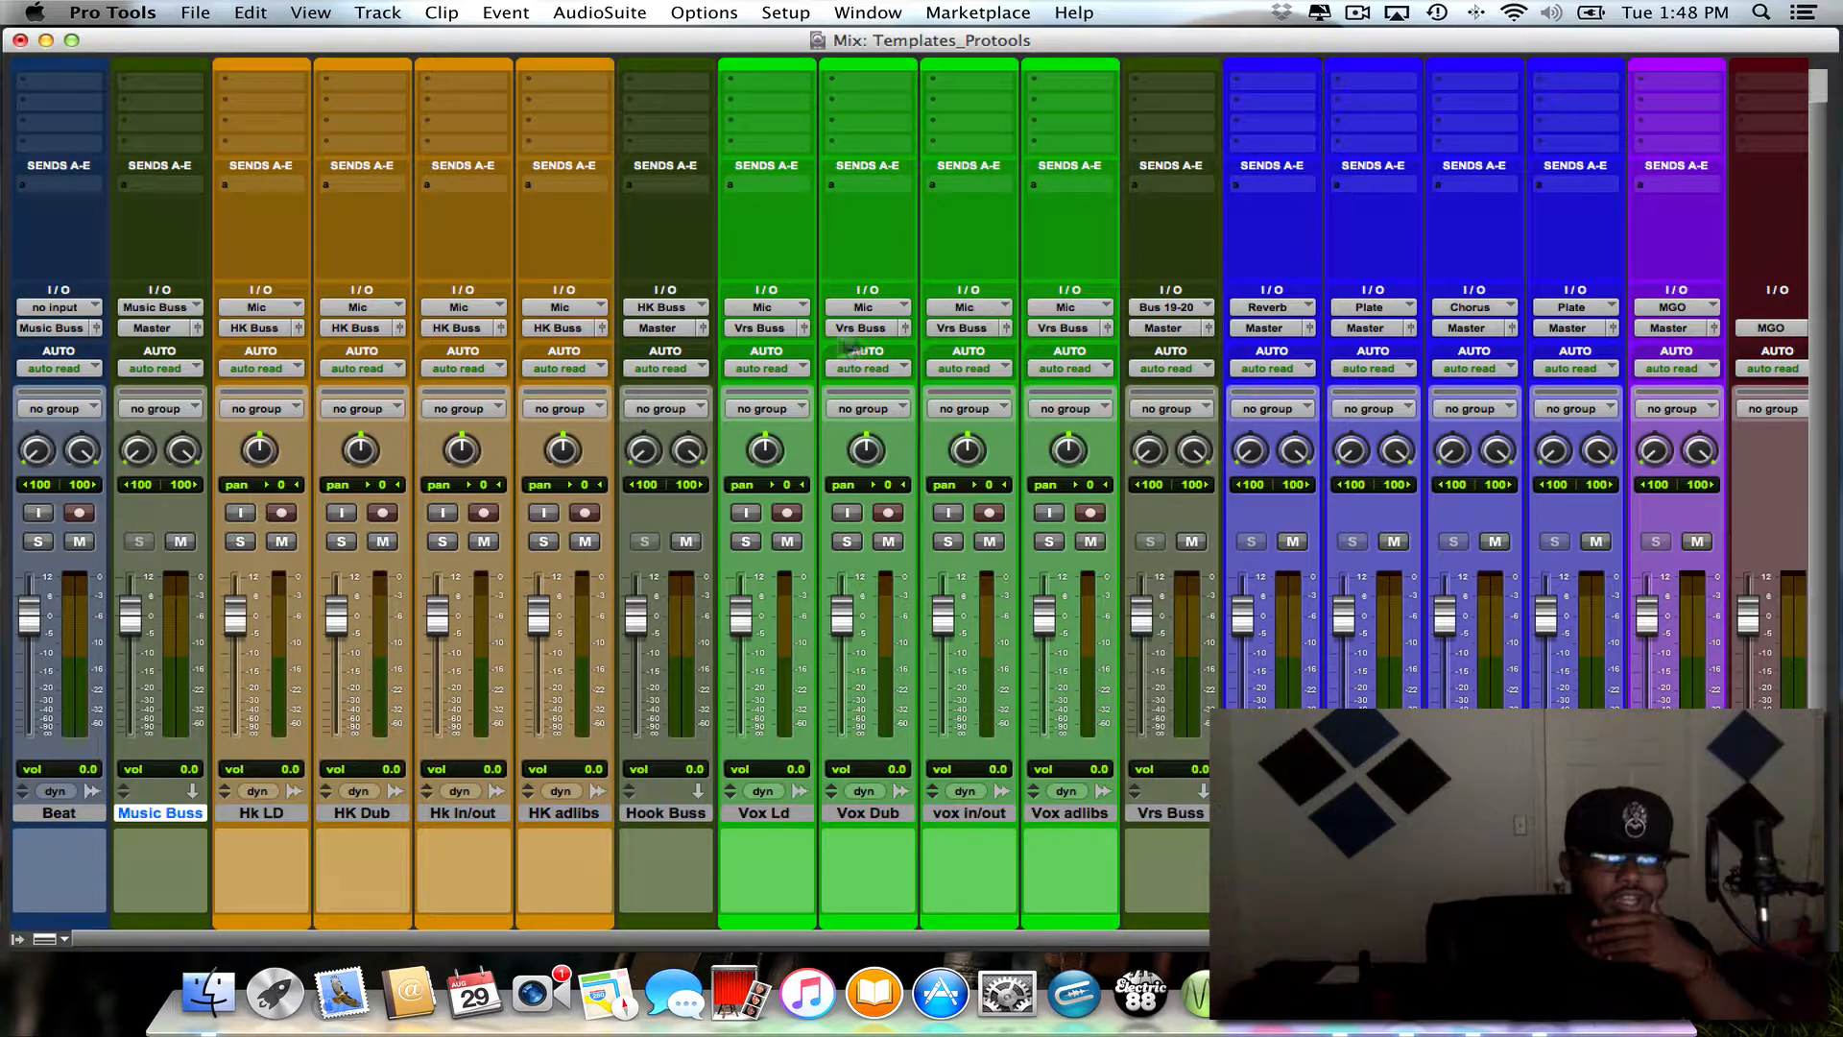
- Route the outputs of the four green Vox tracks, from Vox Ld to Vox adlibs, to Bus 19-20 (Stereo) in one change
{"action": "left_click", "coordinate": [766, 327]}
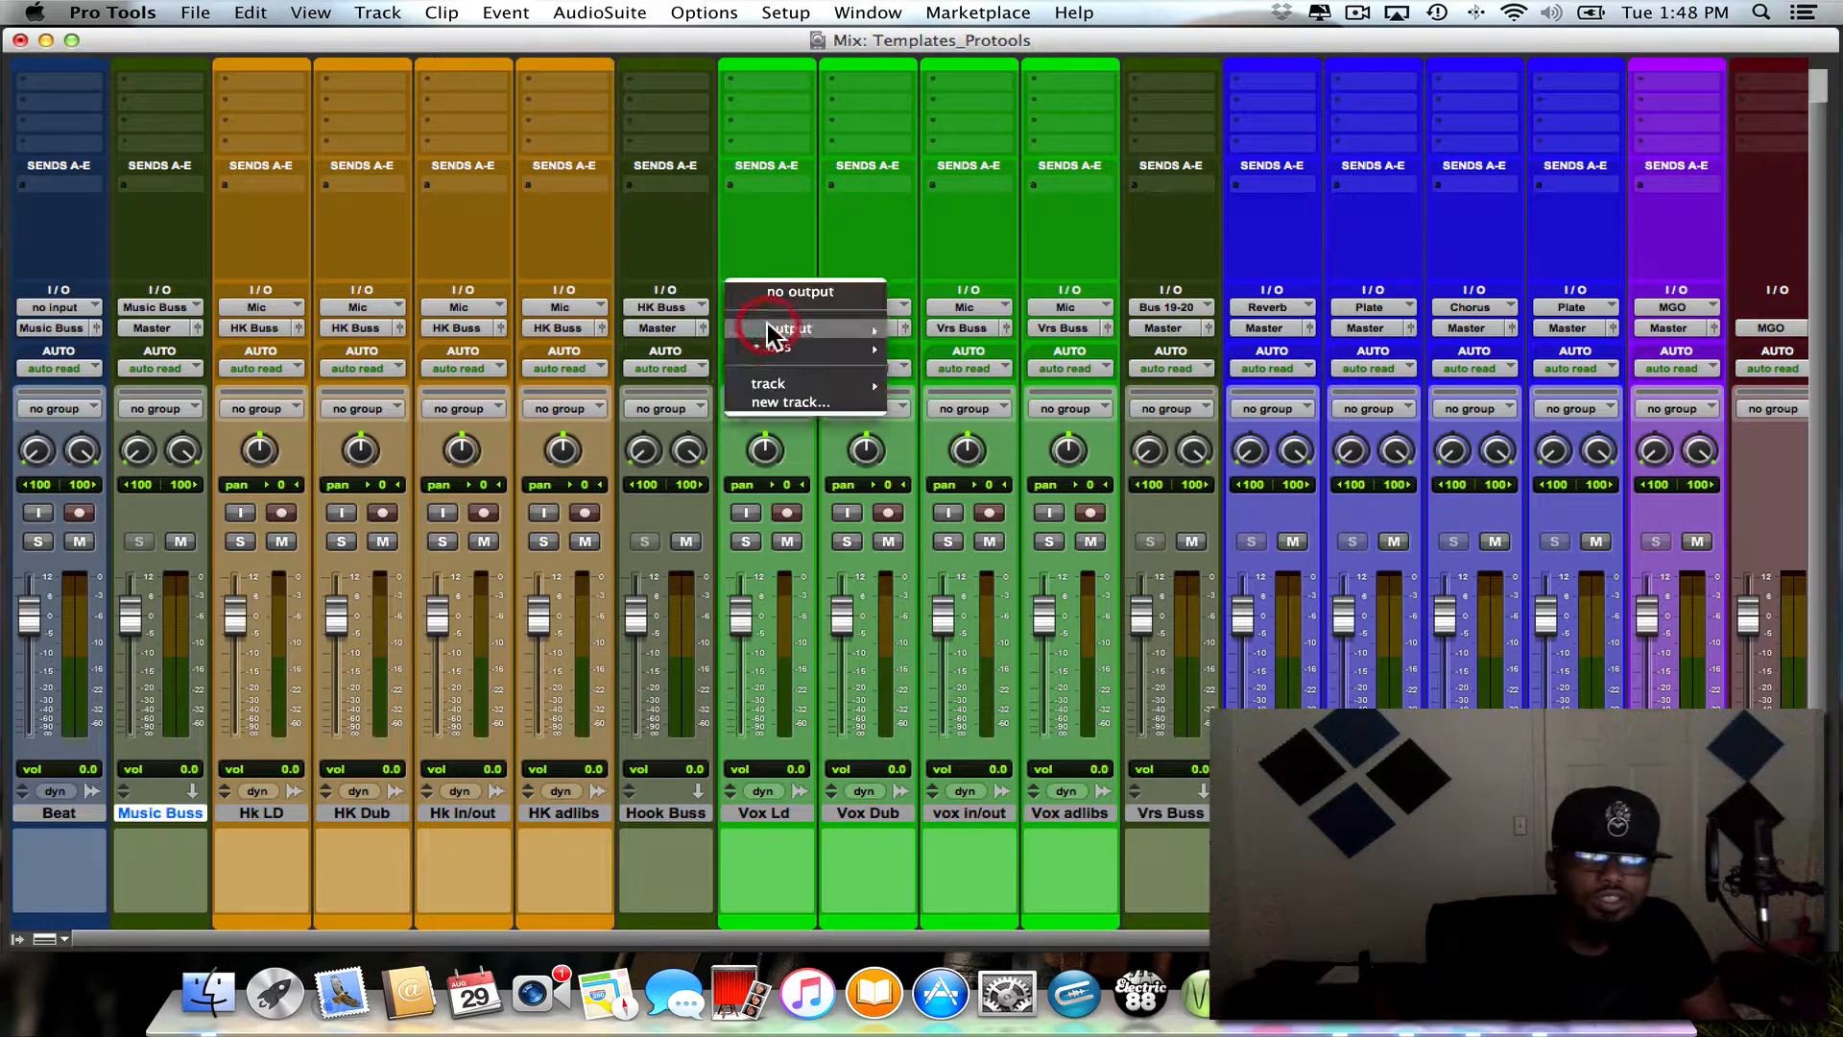
{"action": "mouse_move", "coordinate": [750, 343]}
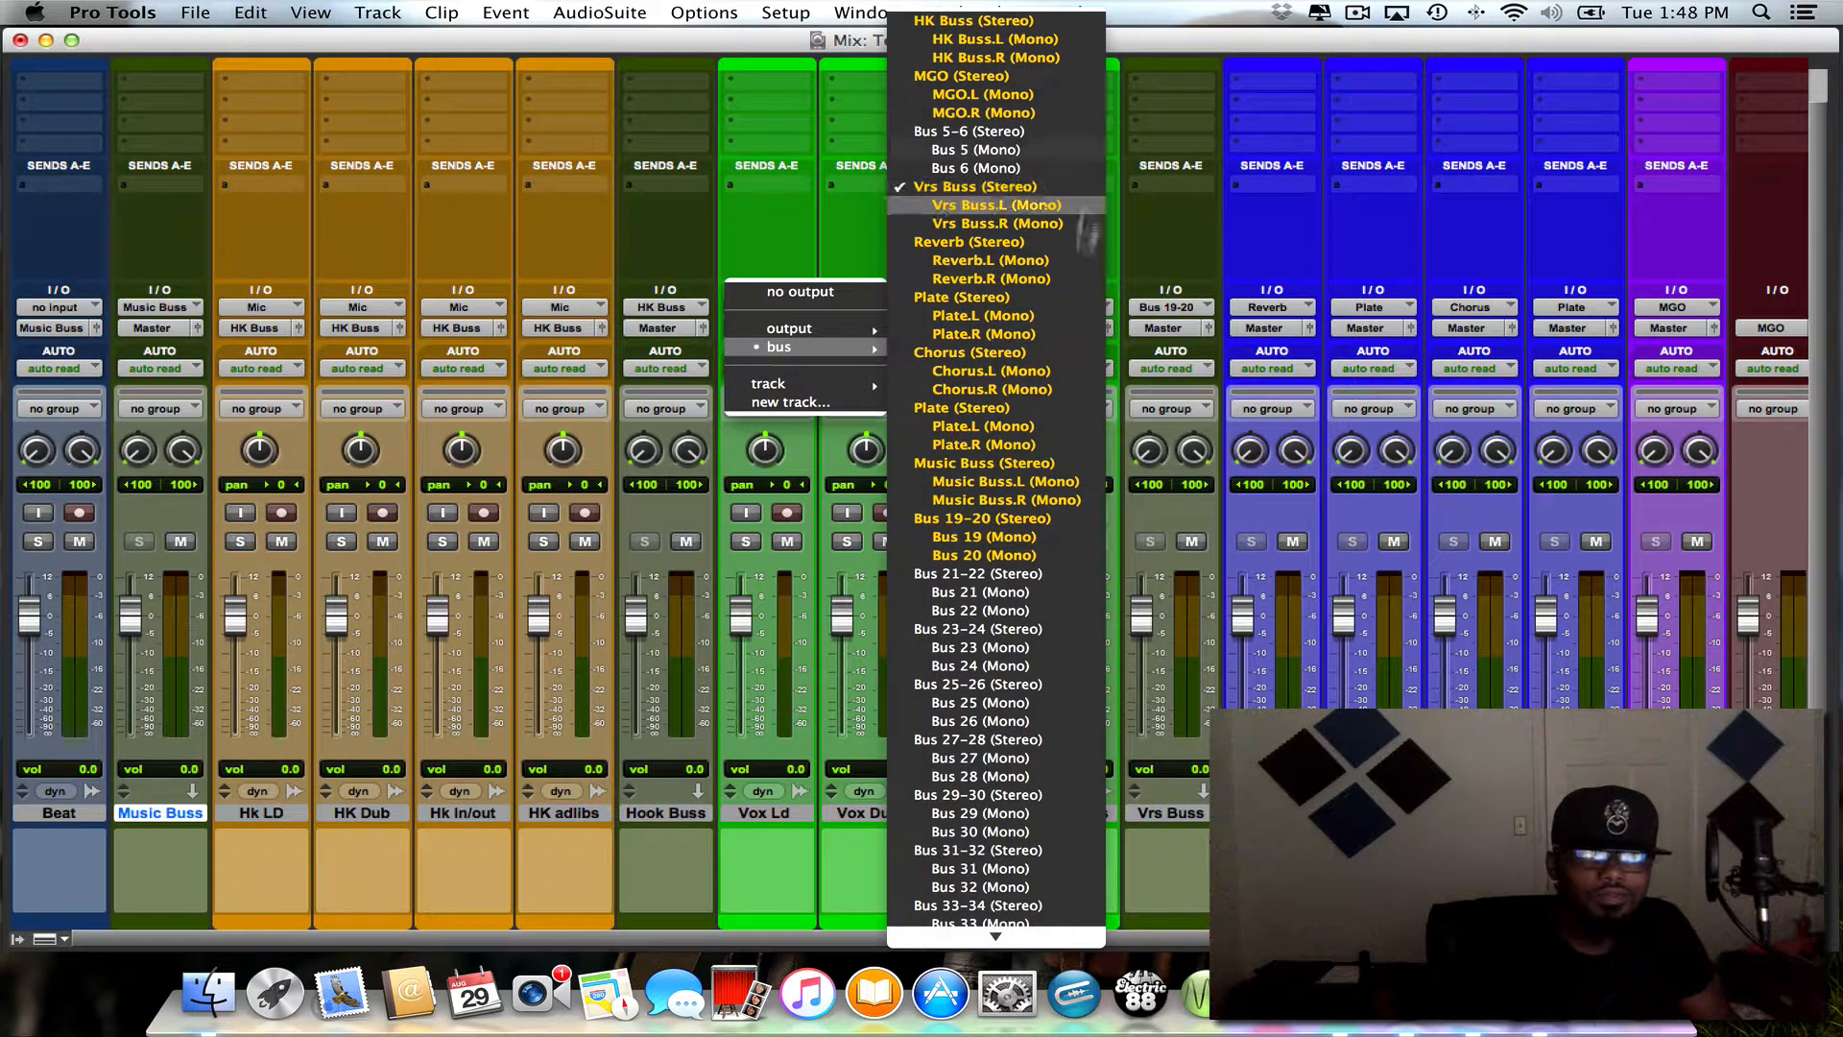
{"action": "left_click", "coordinate": [1136, 212]}
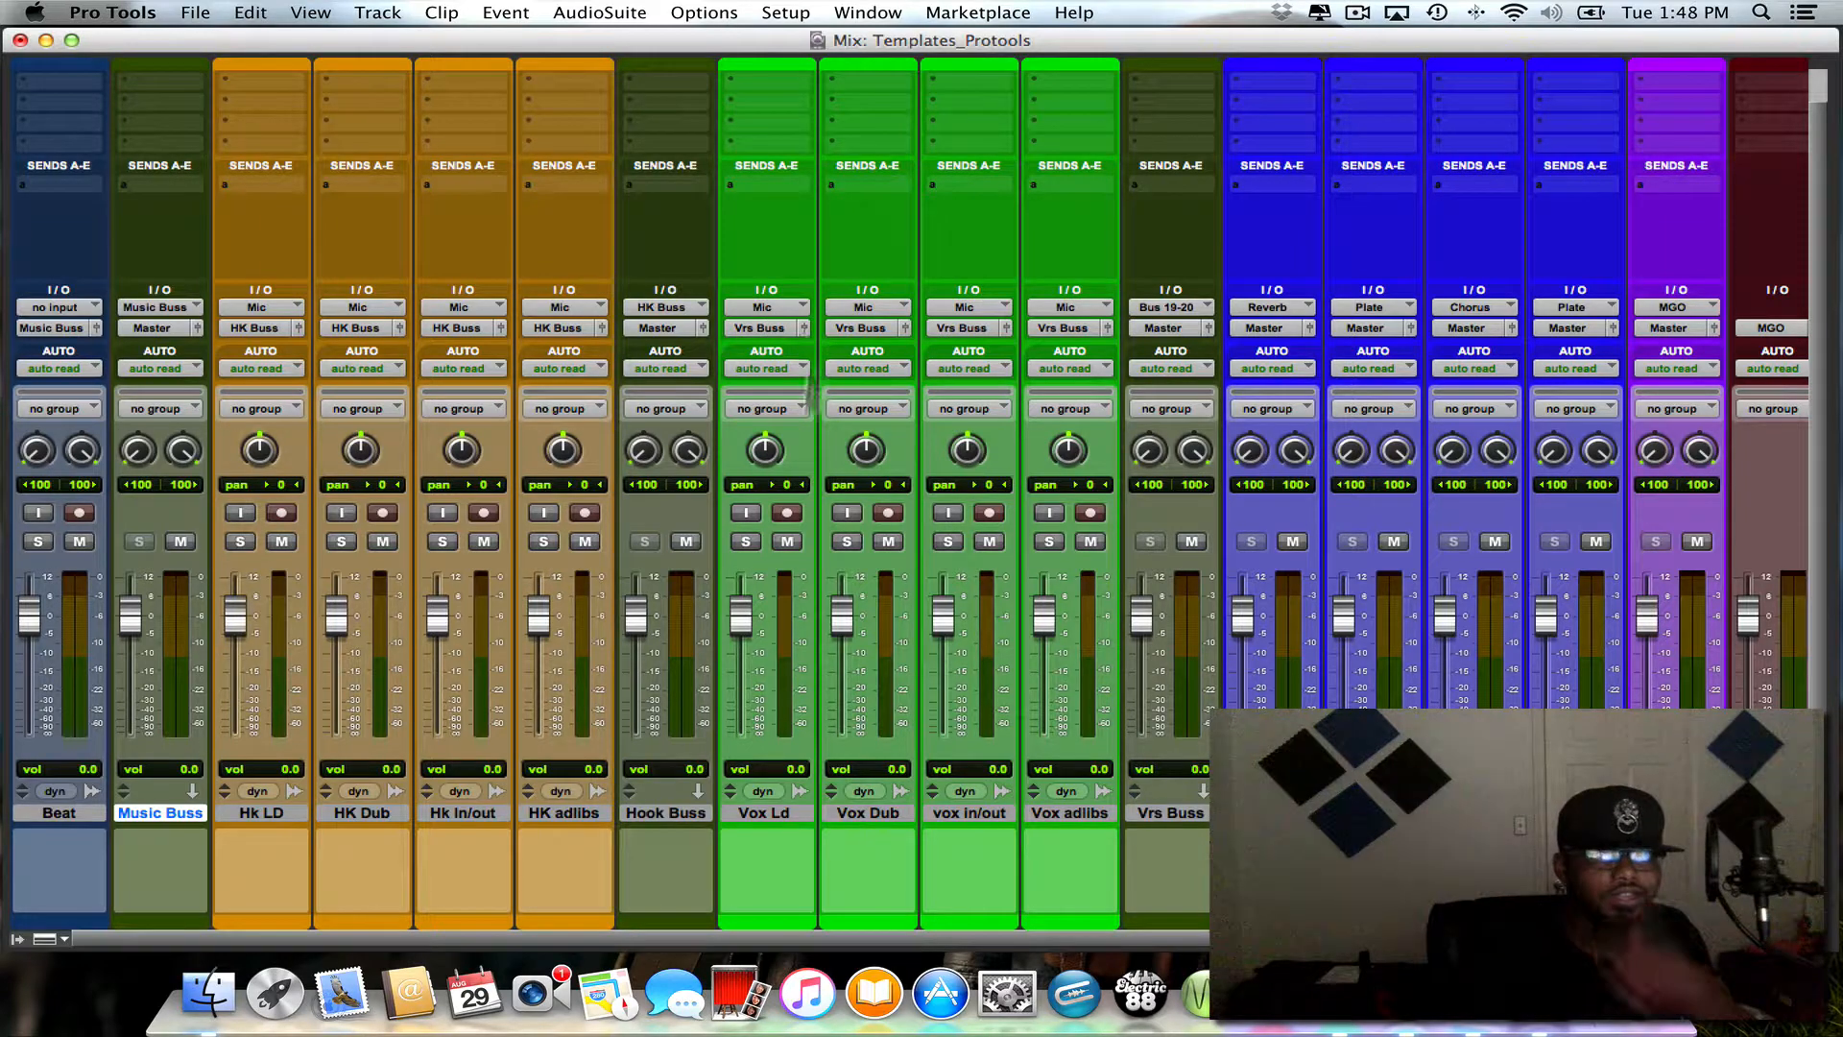
{"action": "left_click", "coordinate": [727, 809], "text": "shift"}
{"action": "left_click", "coordinate": [770, 809], "text": "alt+shift"}
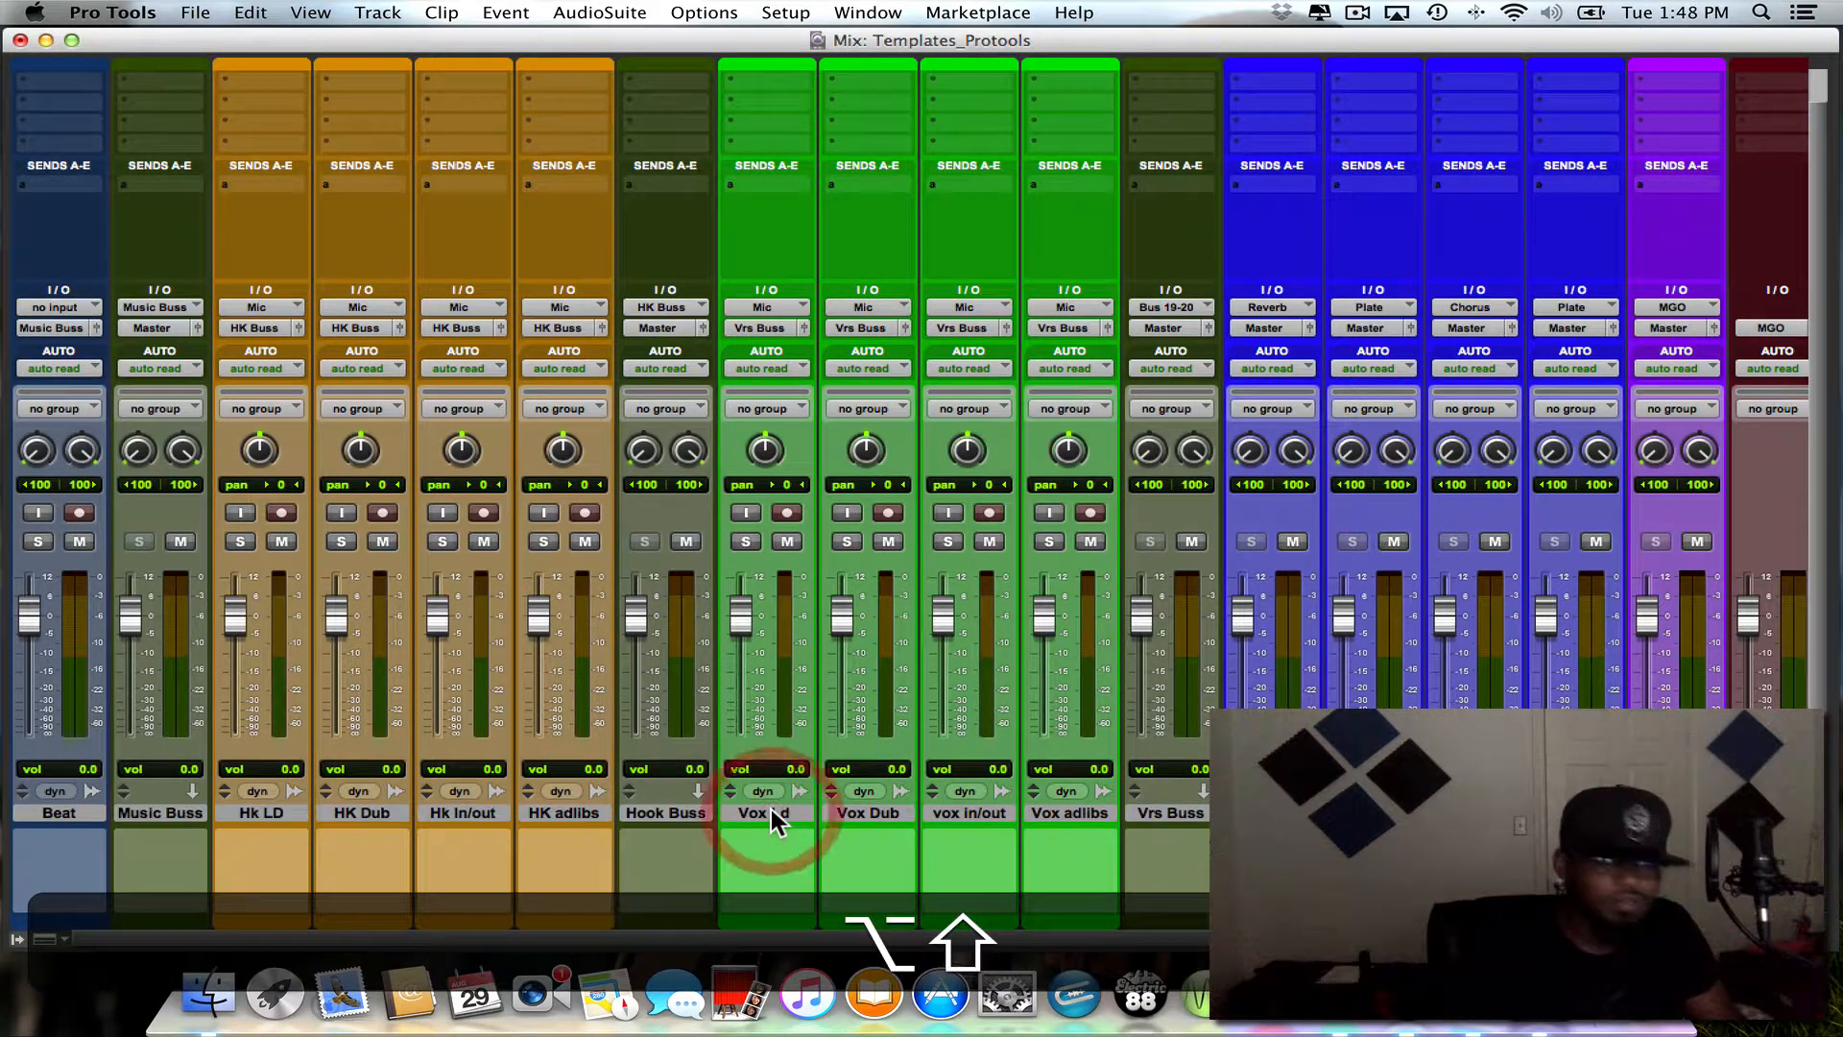
{"action": "left_click", "coordinate": [1063, 811], "text": "shift"}
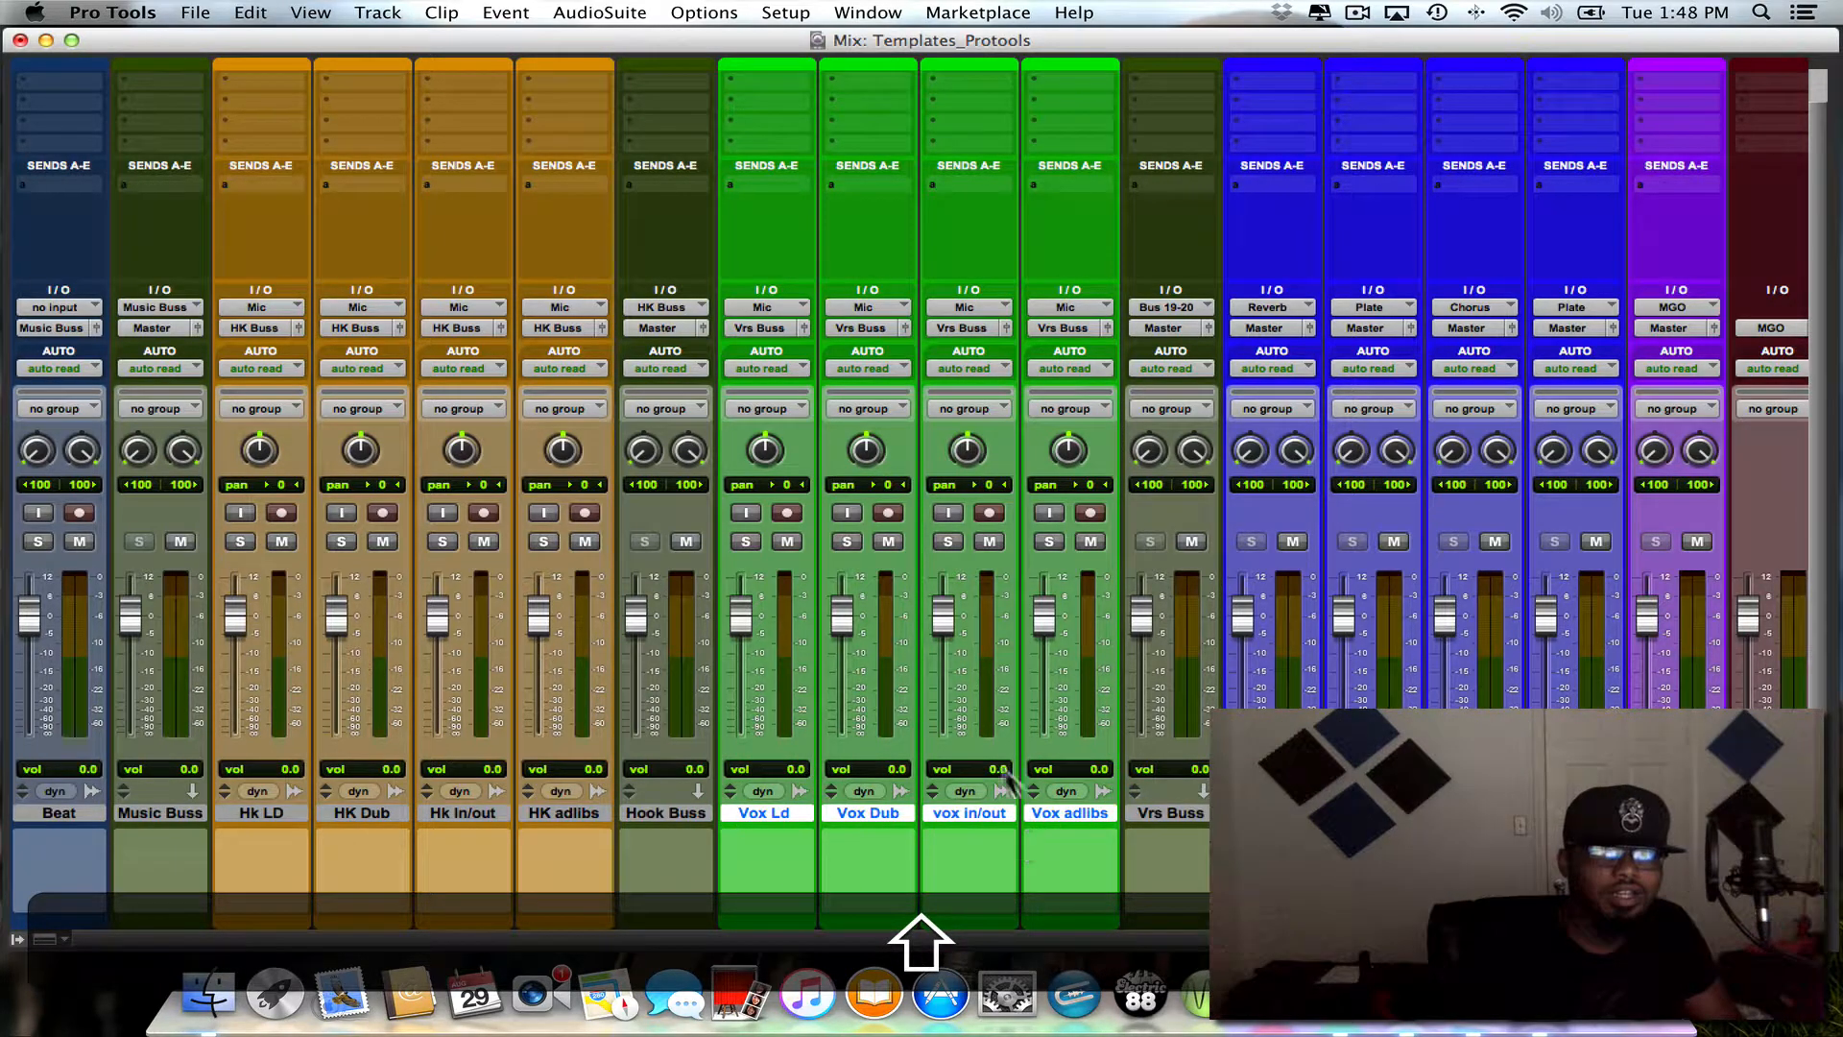
{"action": "left_click", "coordinate": [759, 327], "text": "alt+shift"}
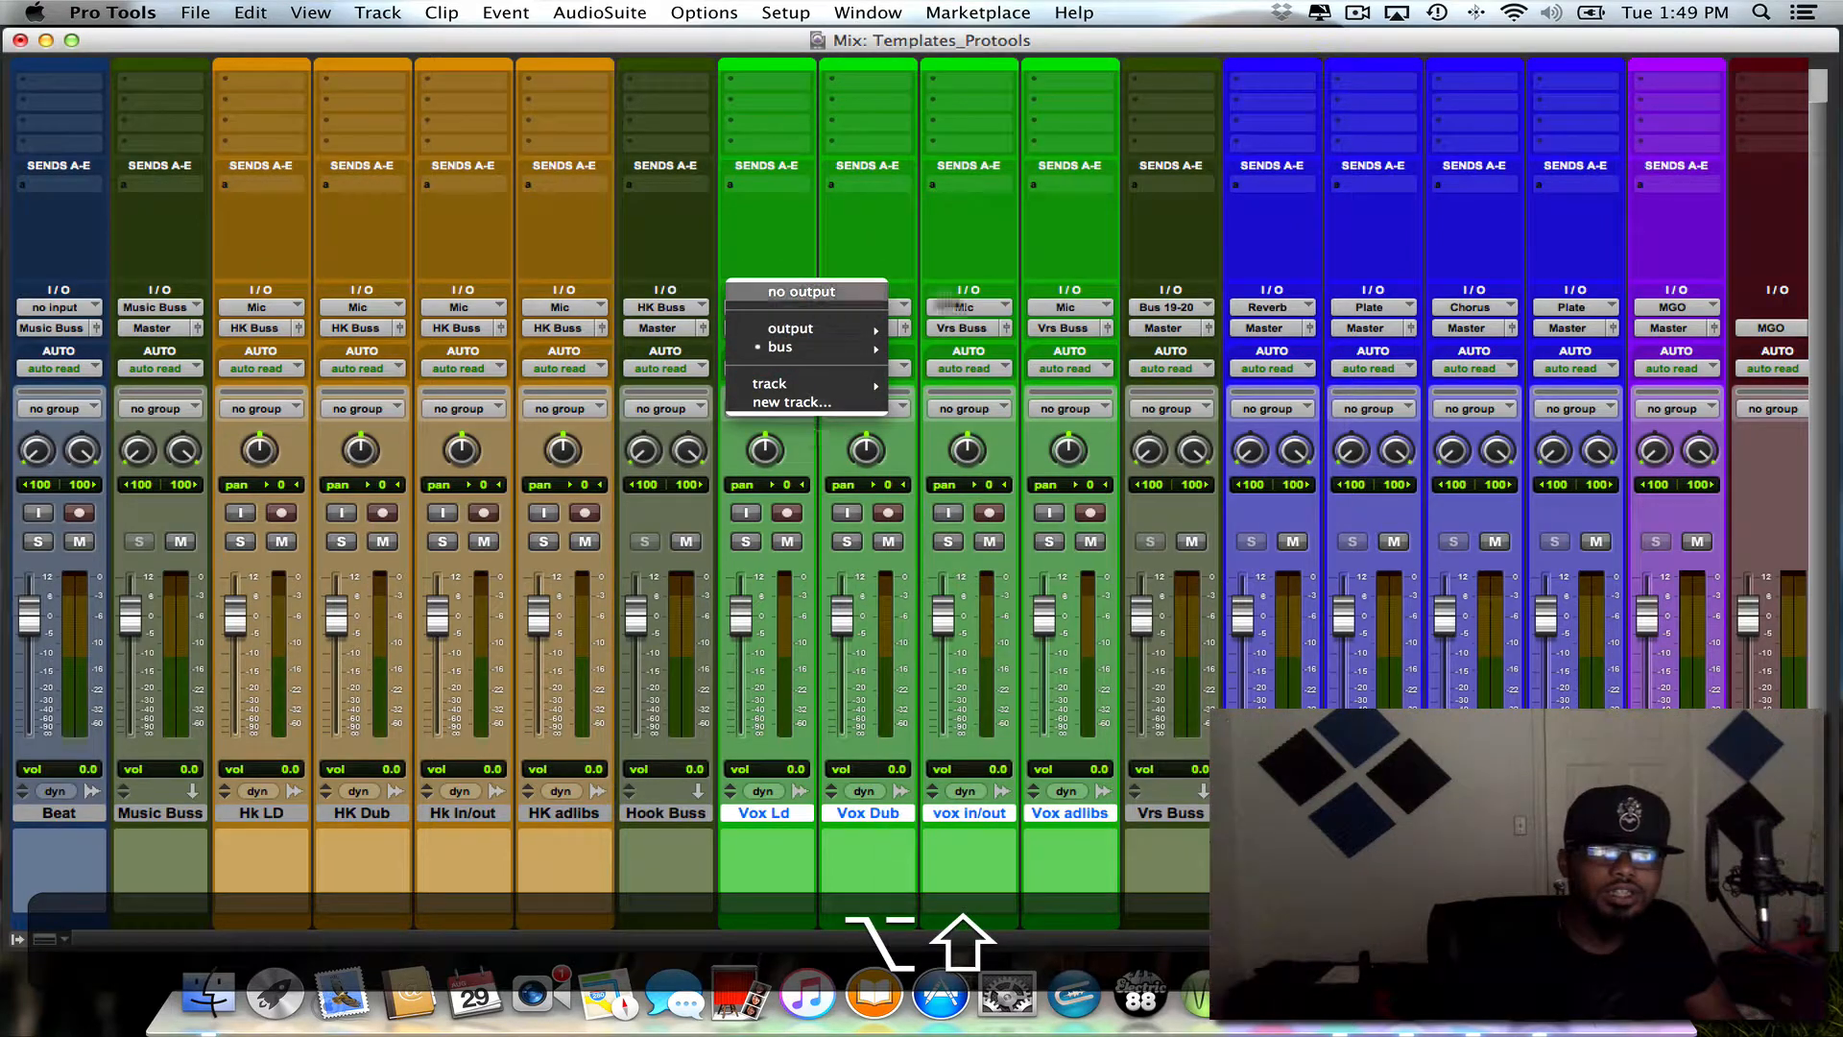
{"action": "mouse_move", "coordinate": [772, 346]}
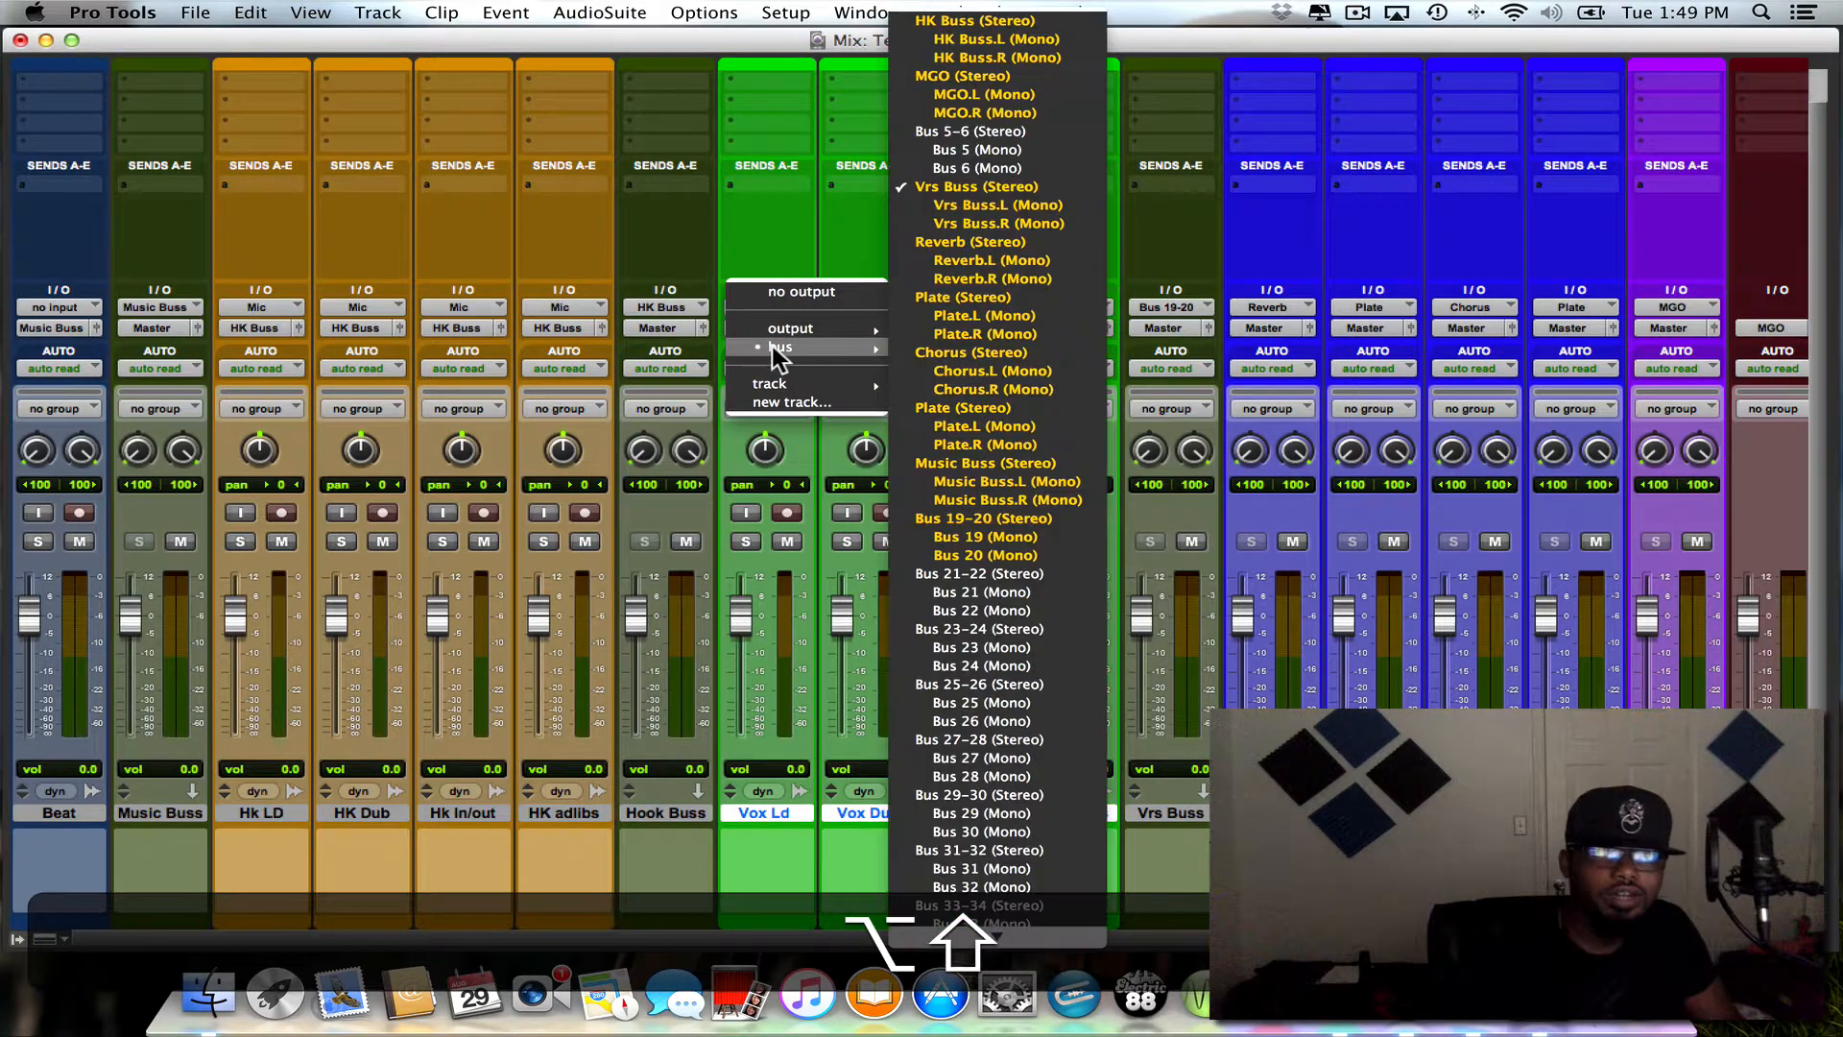
{"action": "left_click", "coordinate": [906, 516]}
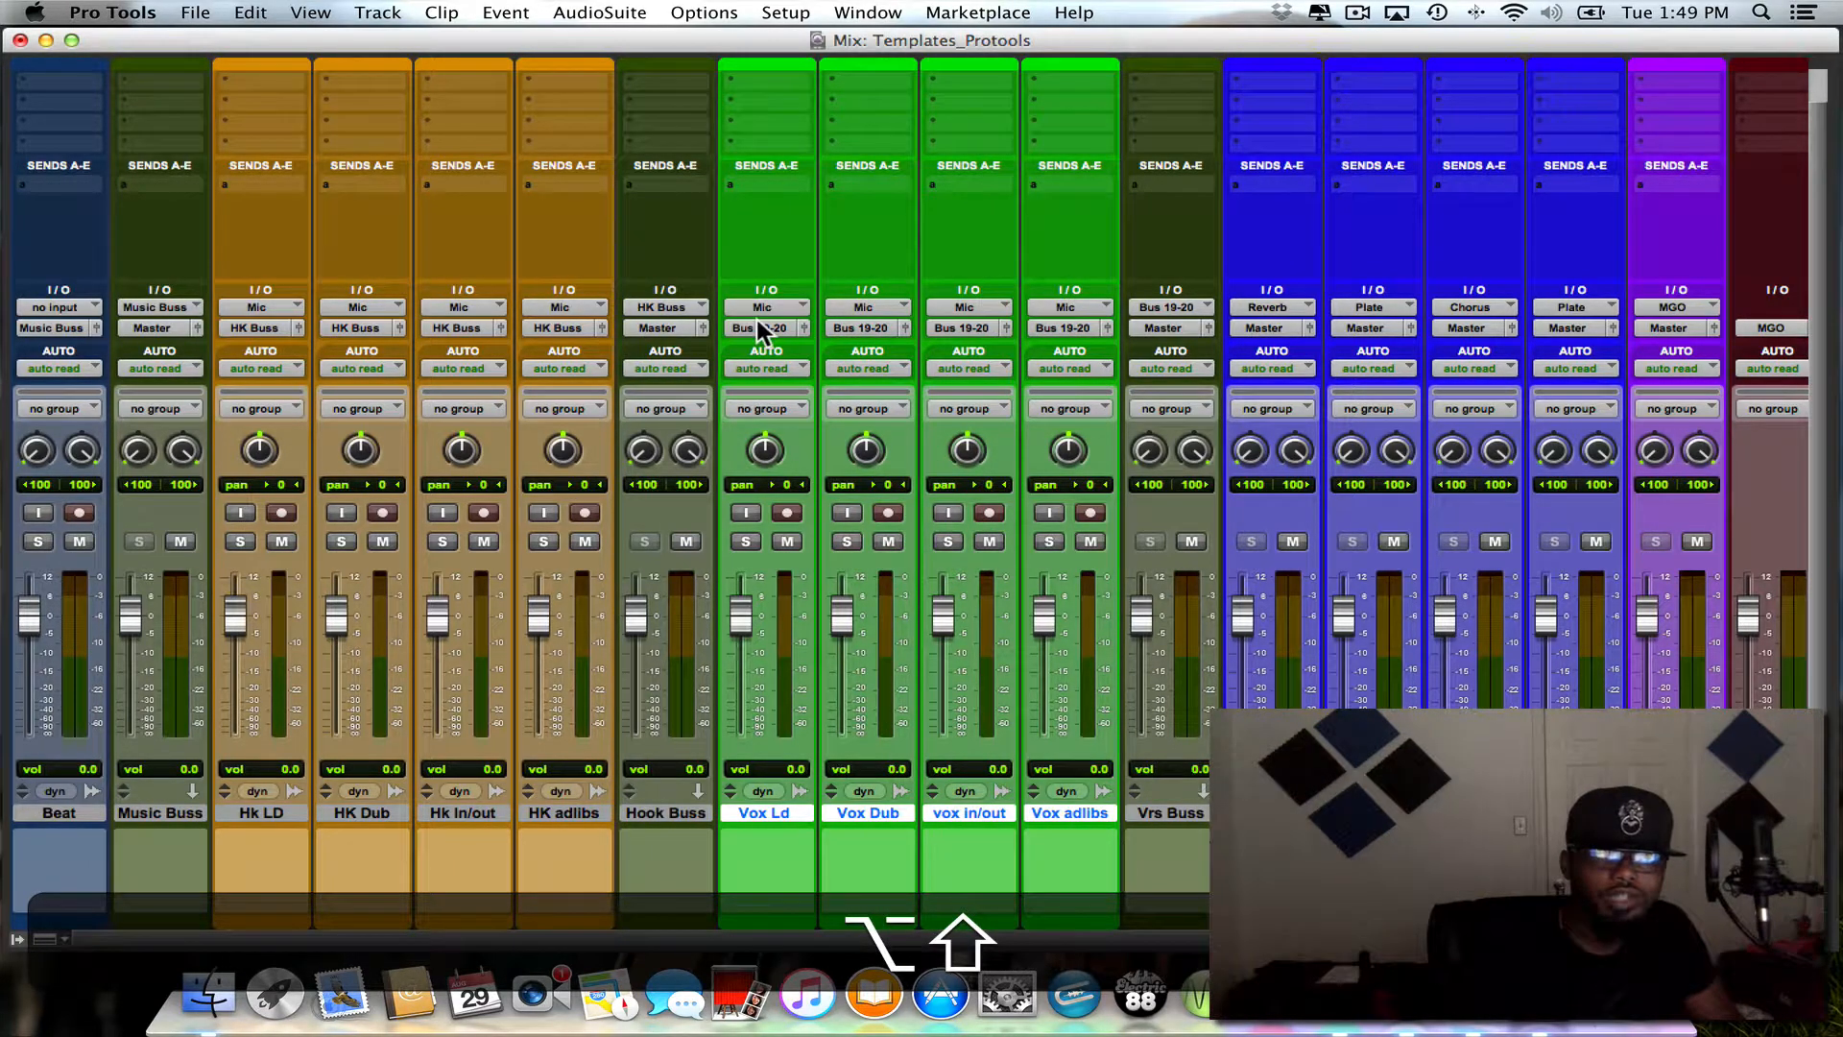
- Return the outputs of all four selected Vox tracks to Vrs Buss (Stereo)
{"action": "left_click", "coordinate": [757, 323]}
{"action": "mouse_move", "coordinate": [765, 344]}
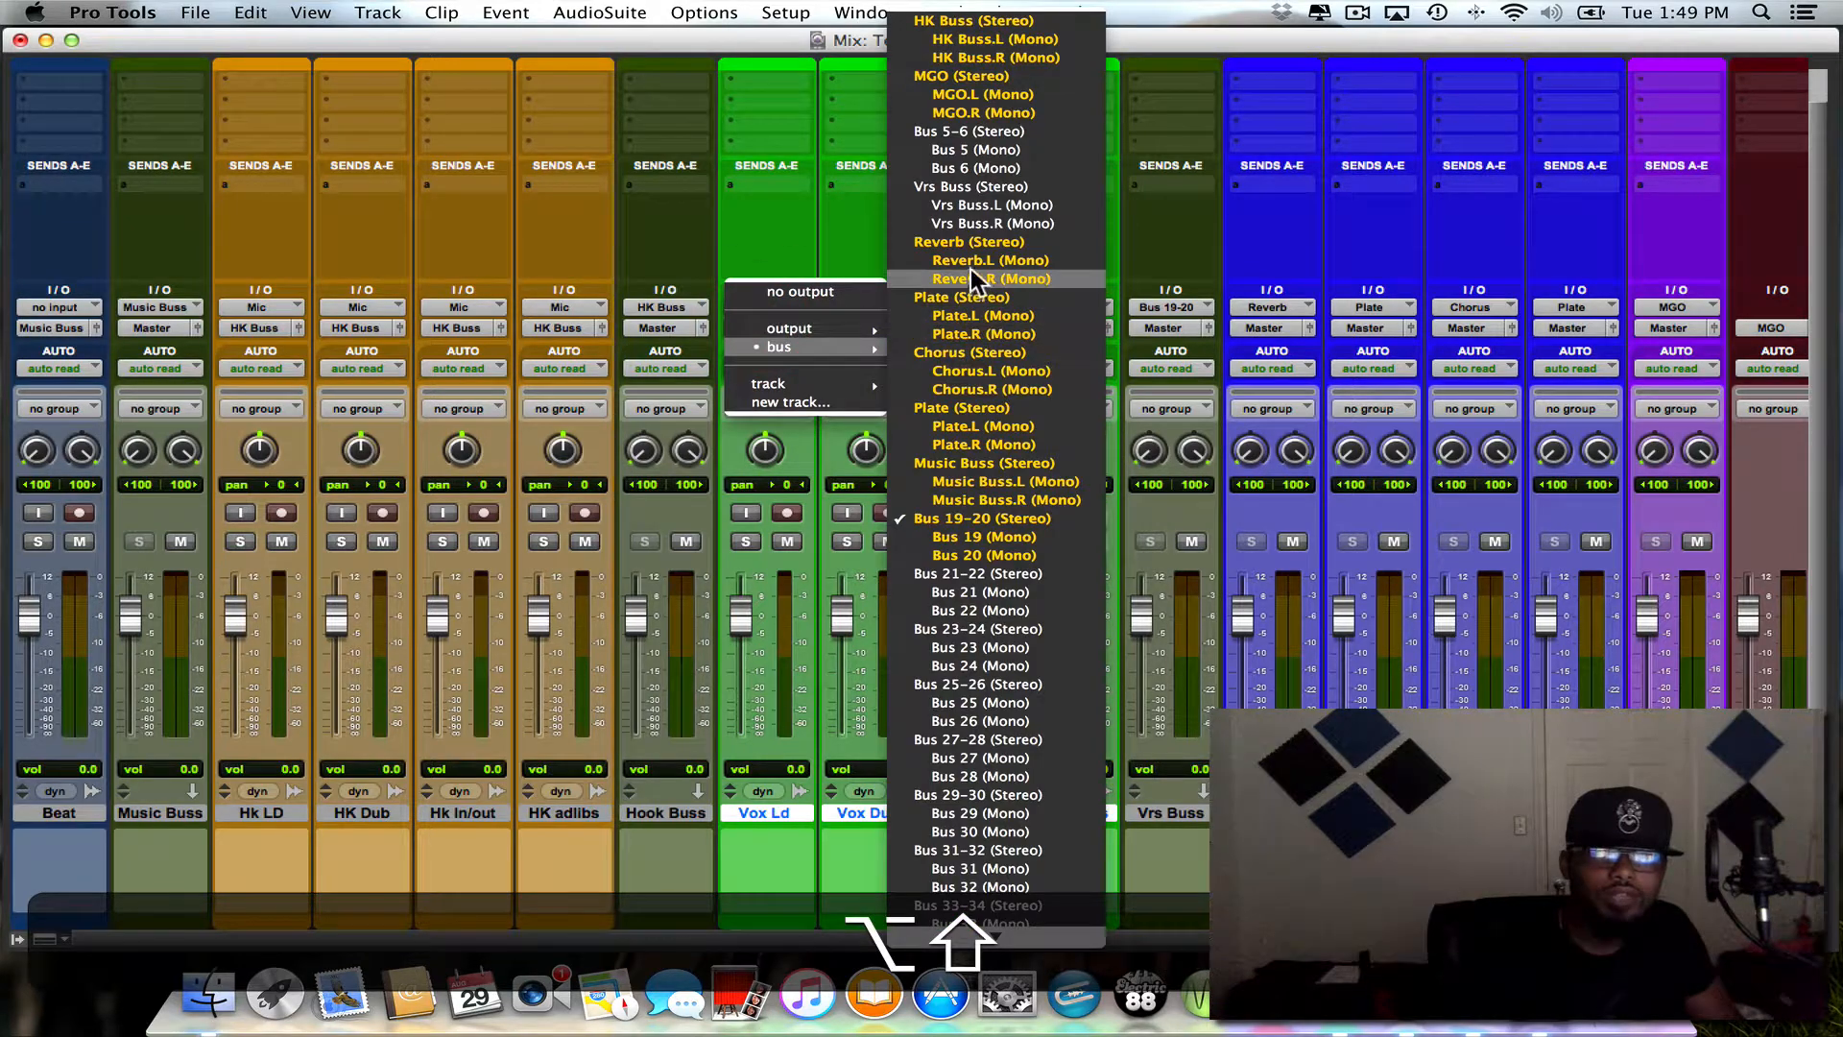
{"action": "left_click", "coordinate": [941, 188], "text": "alt+shift"}
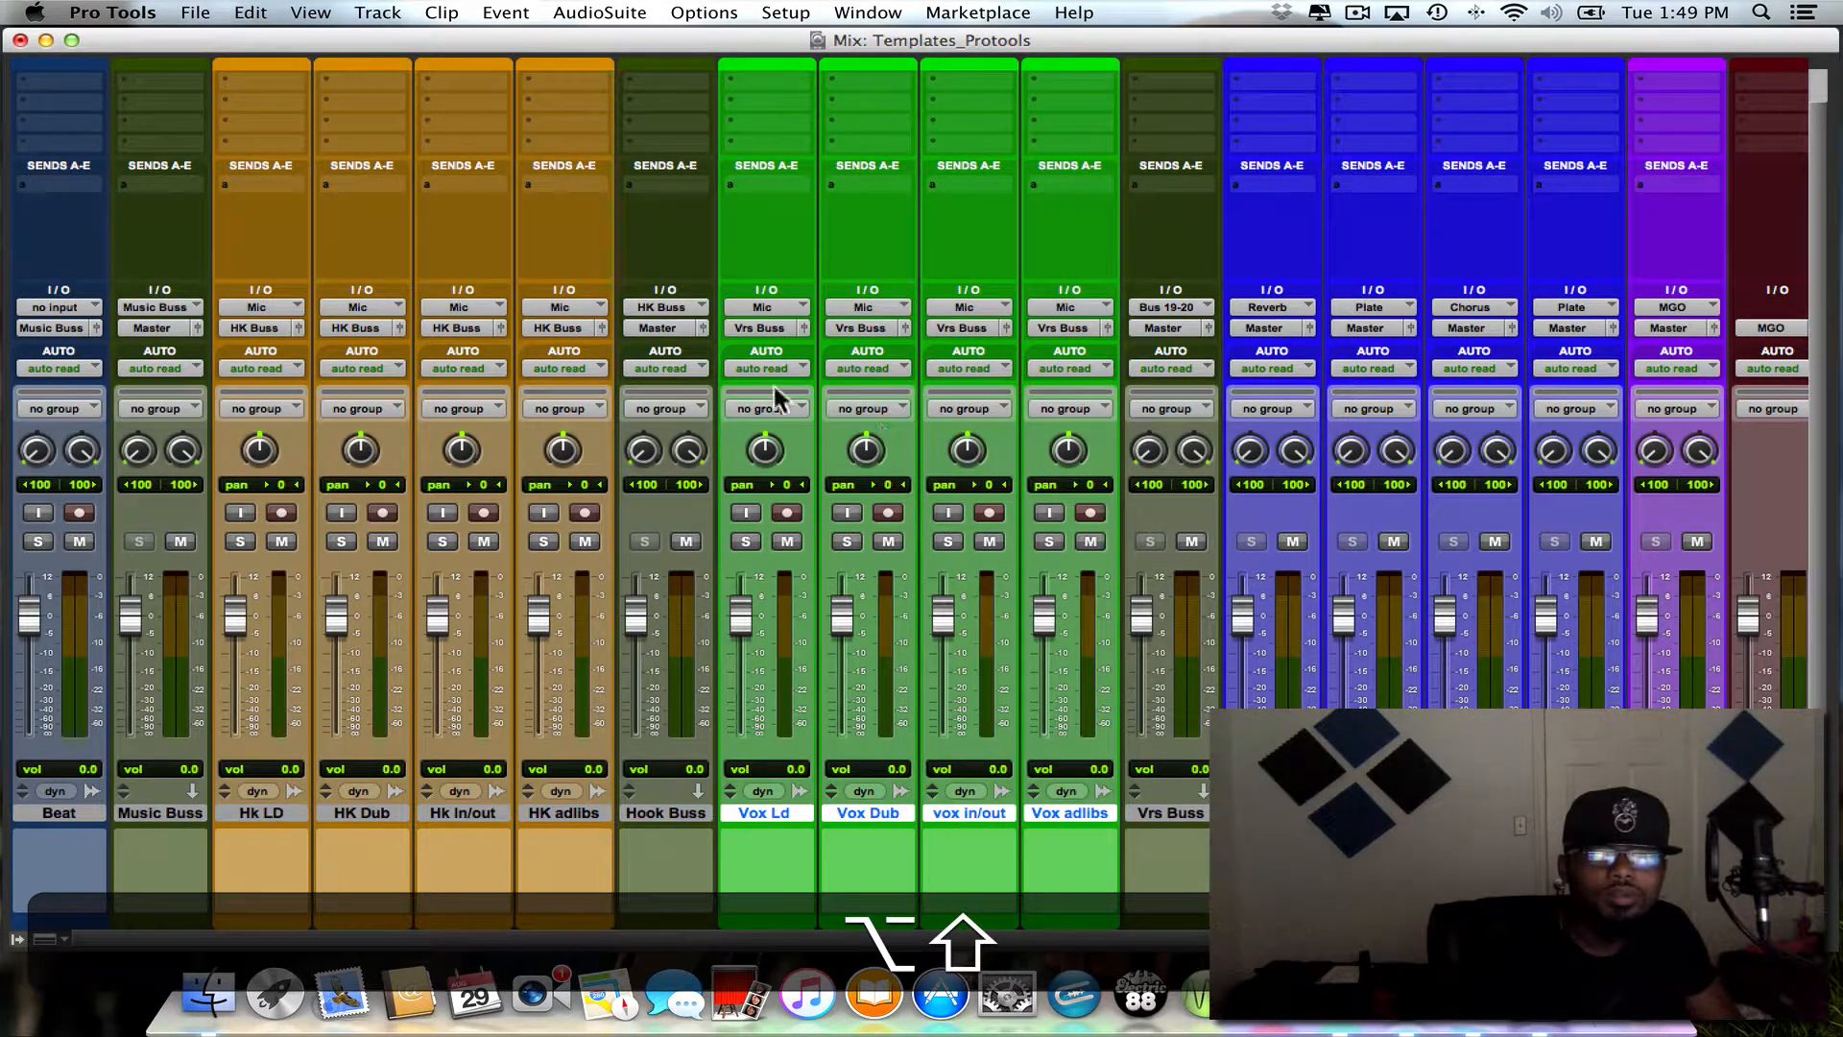
- Set the Vrs Buss track's input to Music Buss (Stereo), and record-enable Vox Ld to test the signal path, disarming it again
{"action": "left_click", "coordinate": [1167, 307]}
{"action": "mouse_move", "coordinate": [1166, 307]}
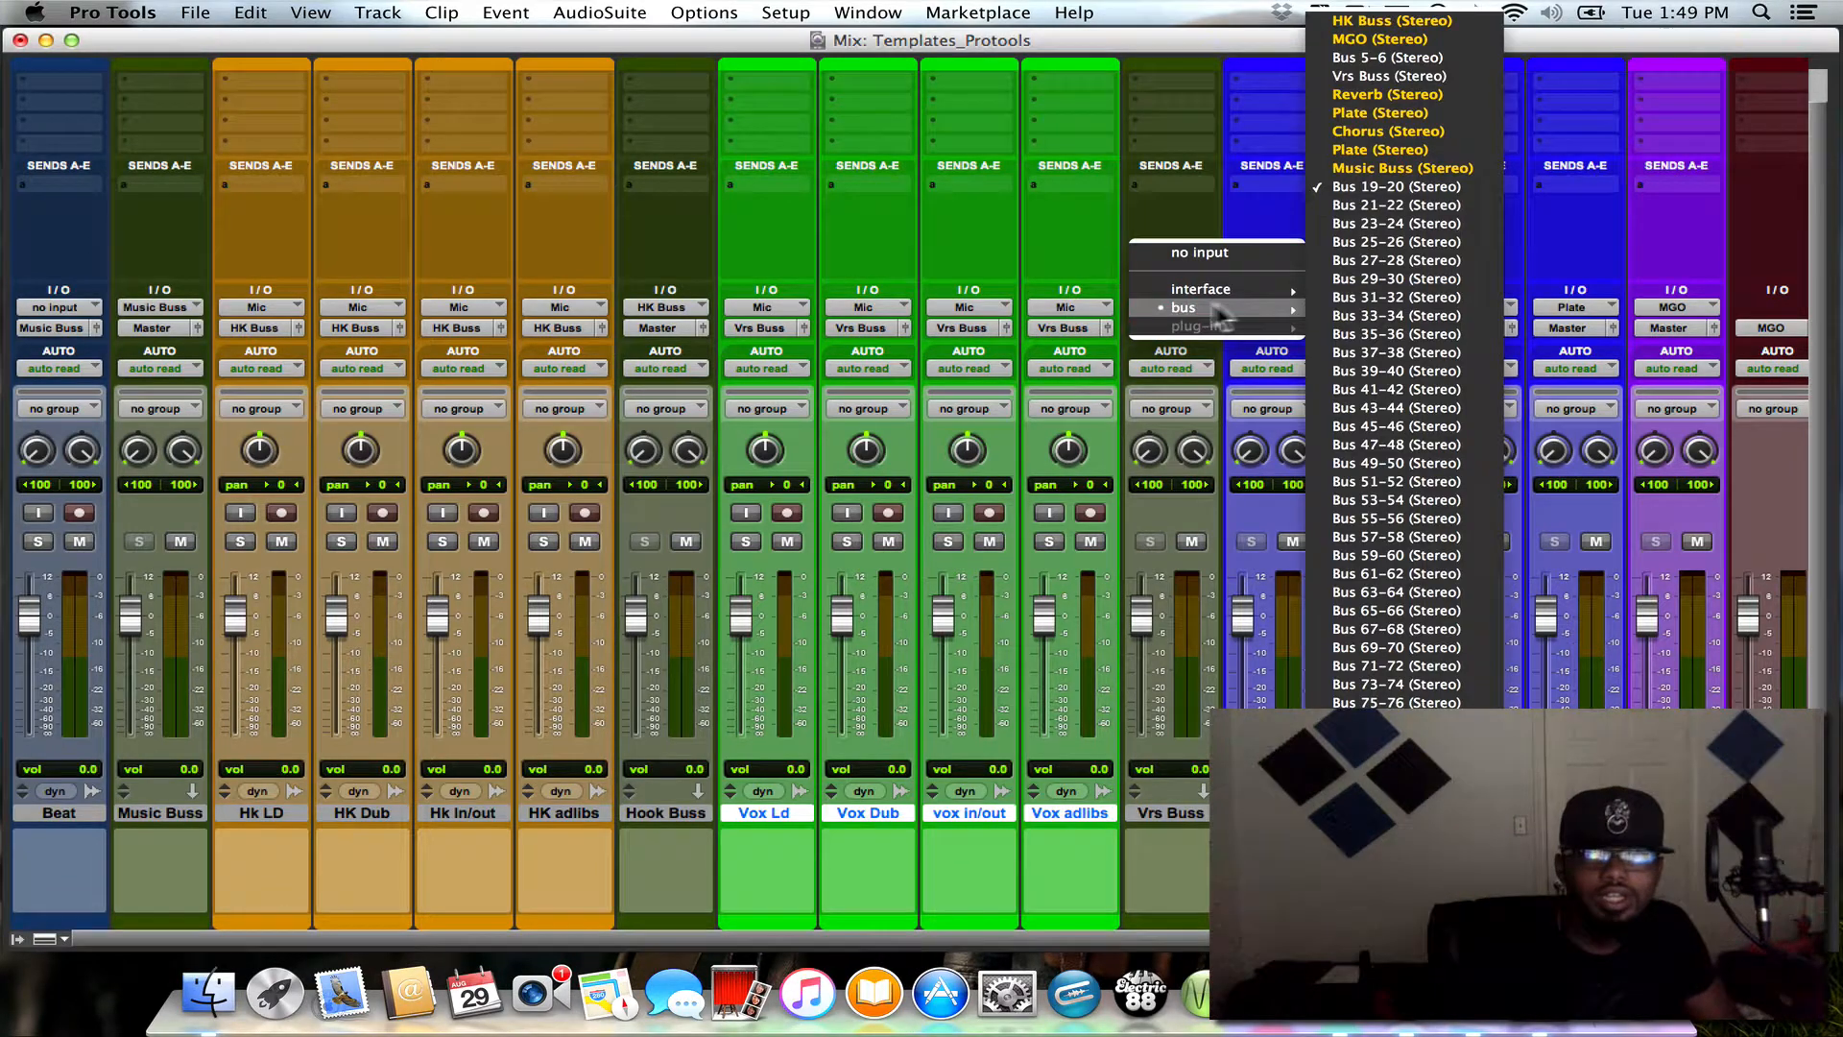
{"action": "left_click", "coordinate": [1370, 169]}
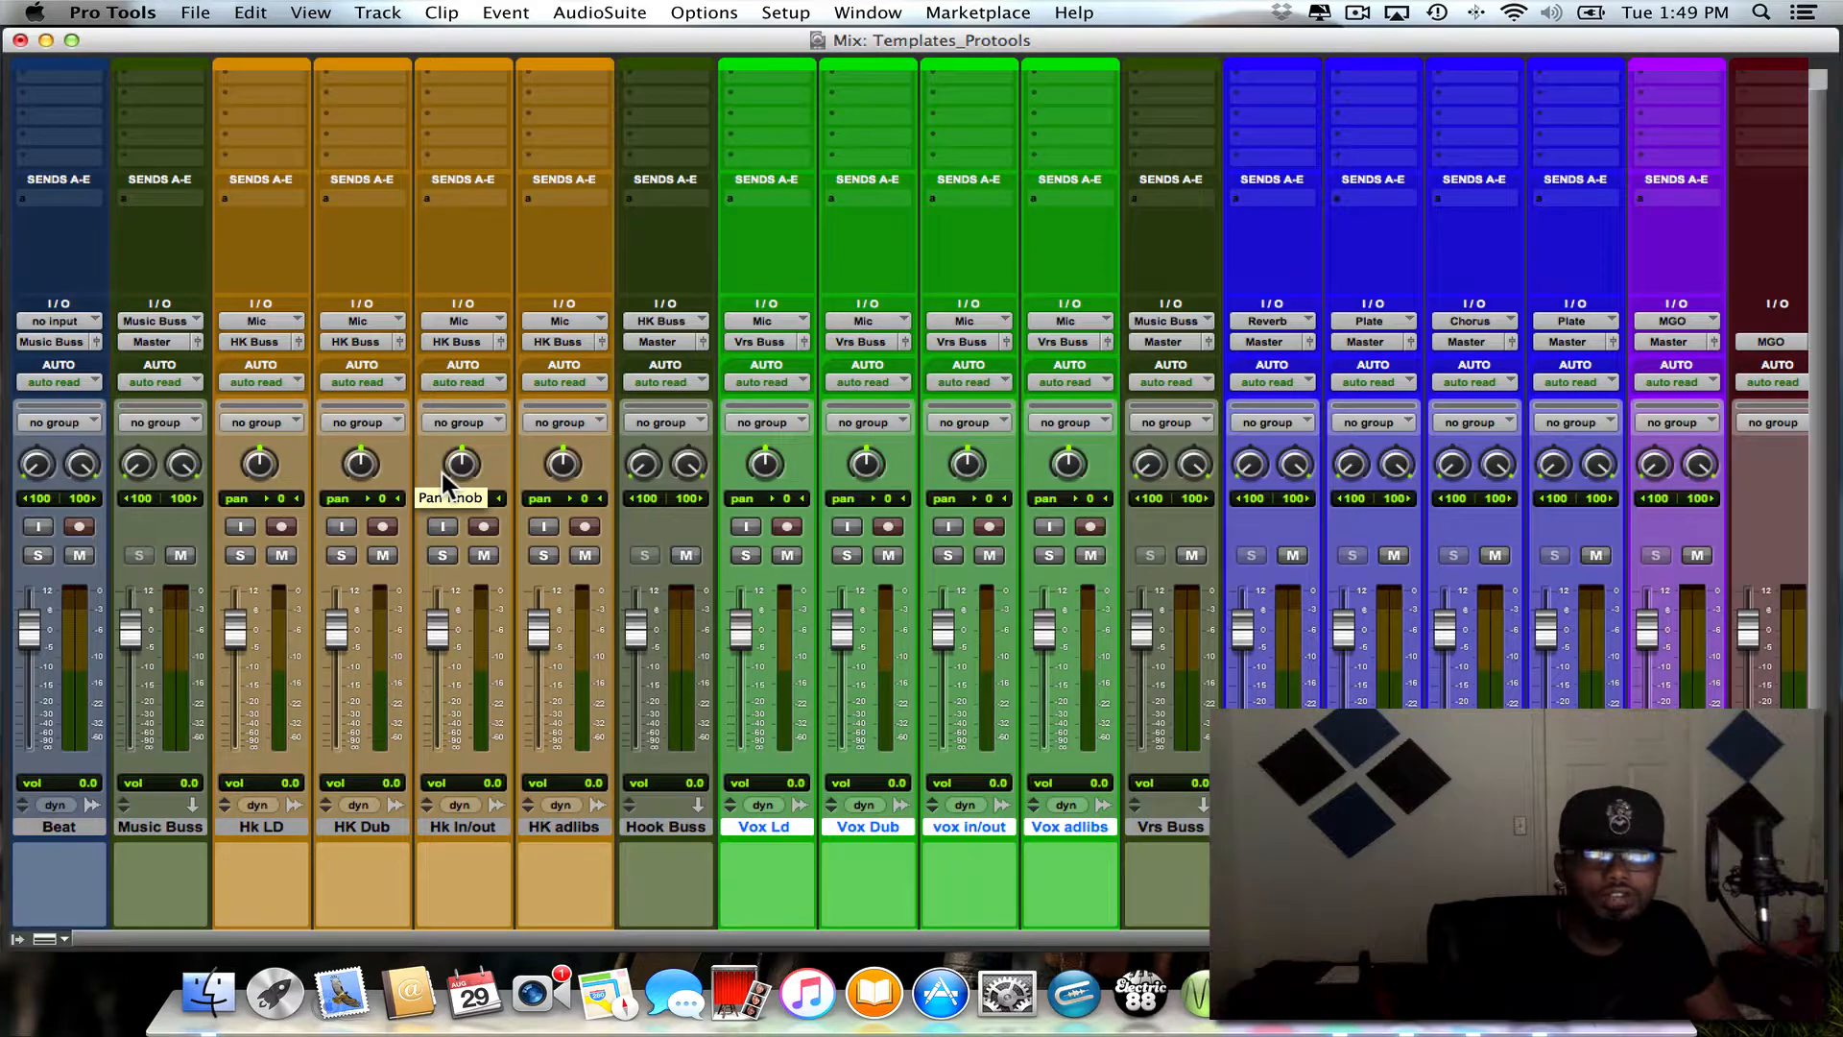
{"action": "scroll", "coordinate": [442, 472], "scroll_direction": "right", "scroll_amount": 2}
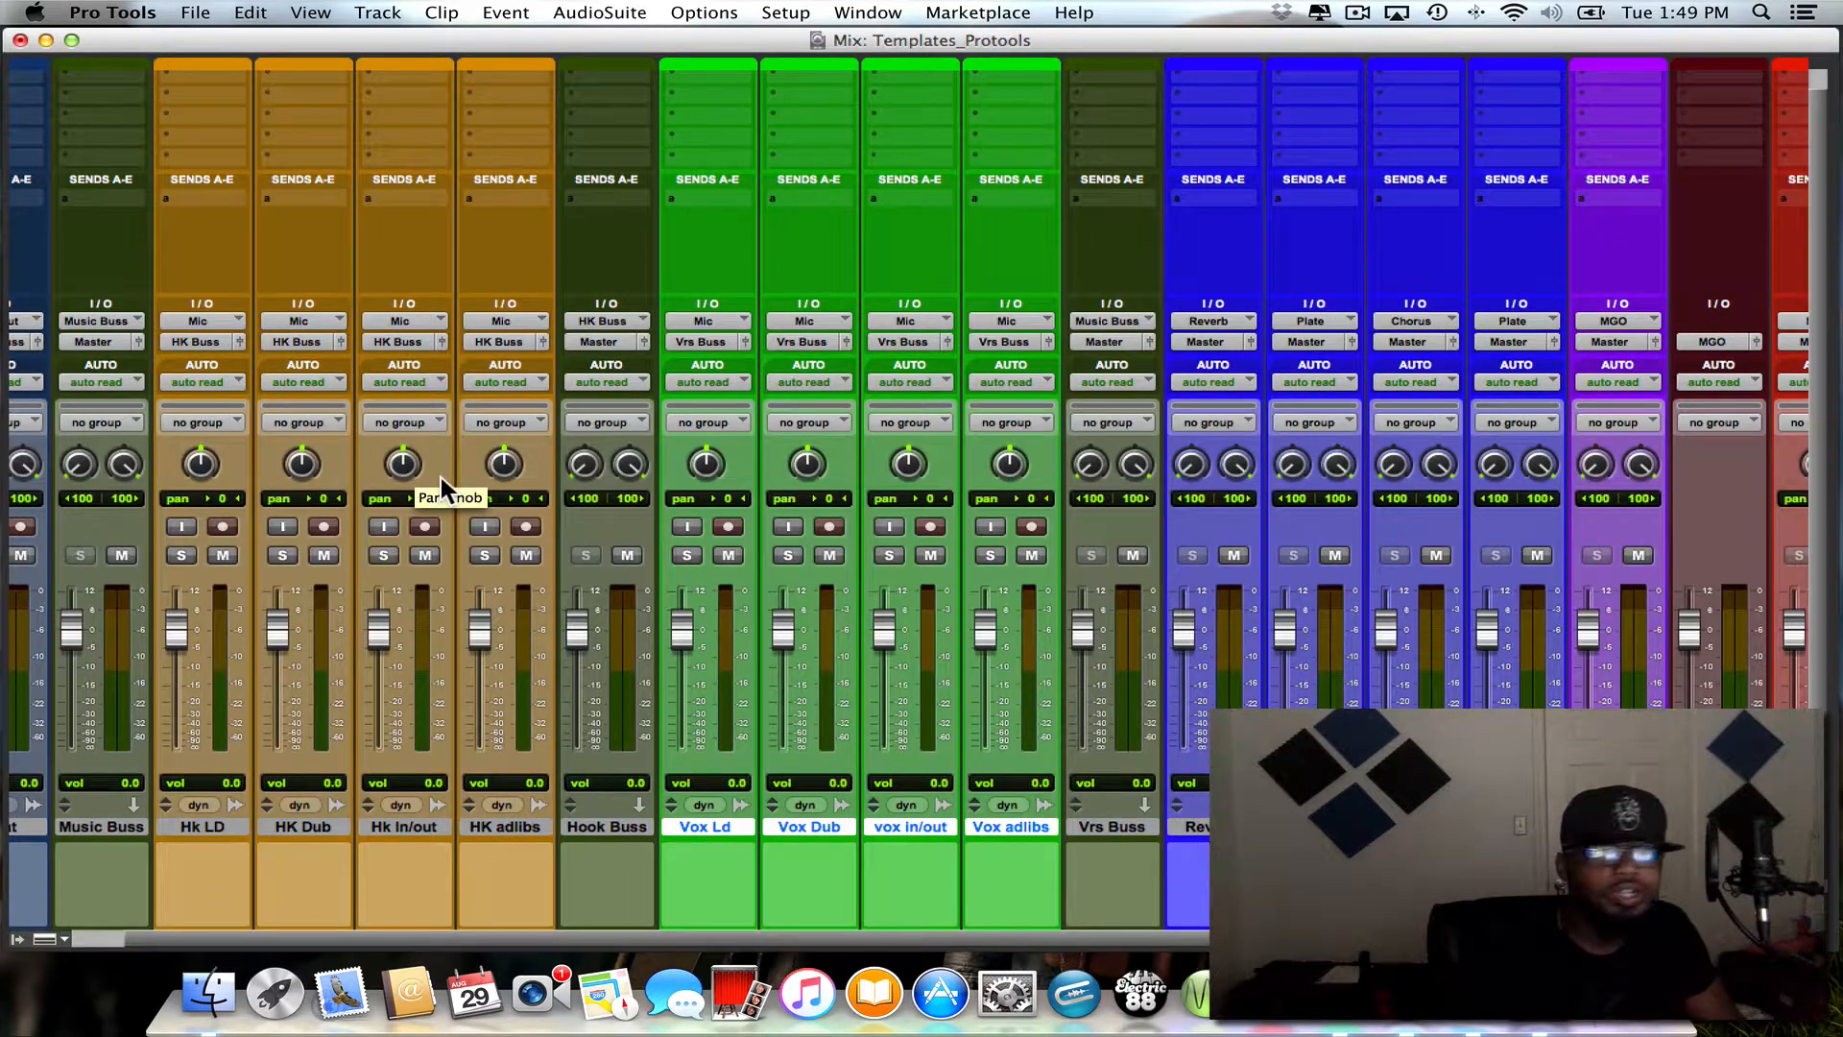
{"action": "left_click", "coordinate": [715, 524]}
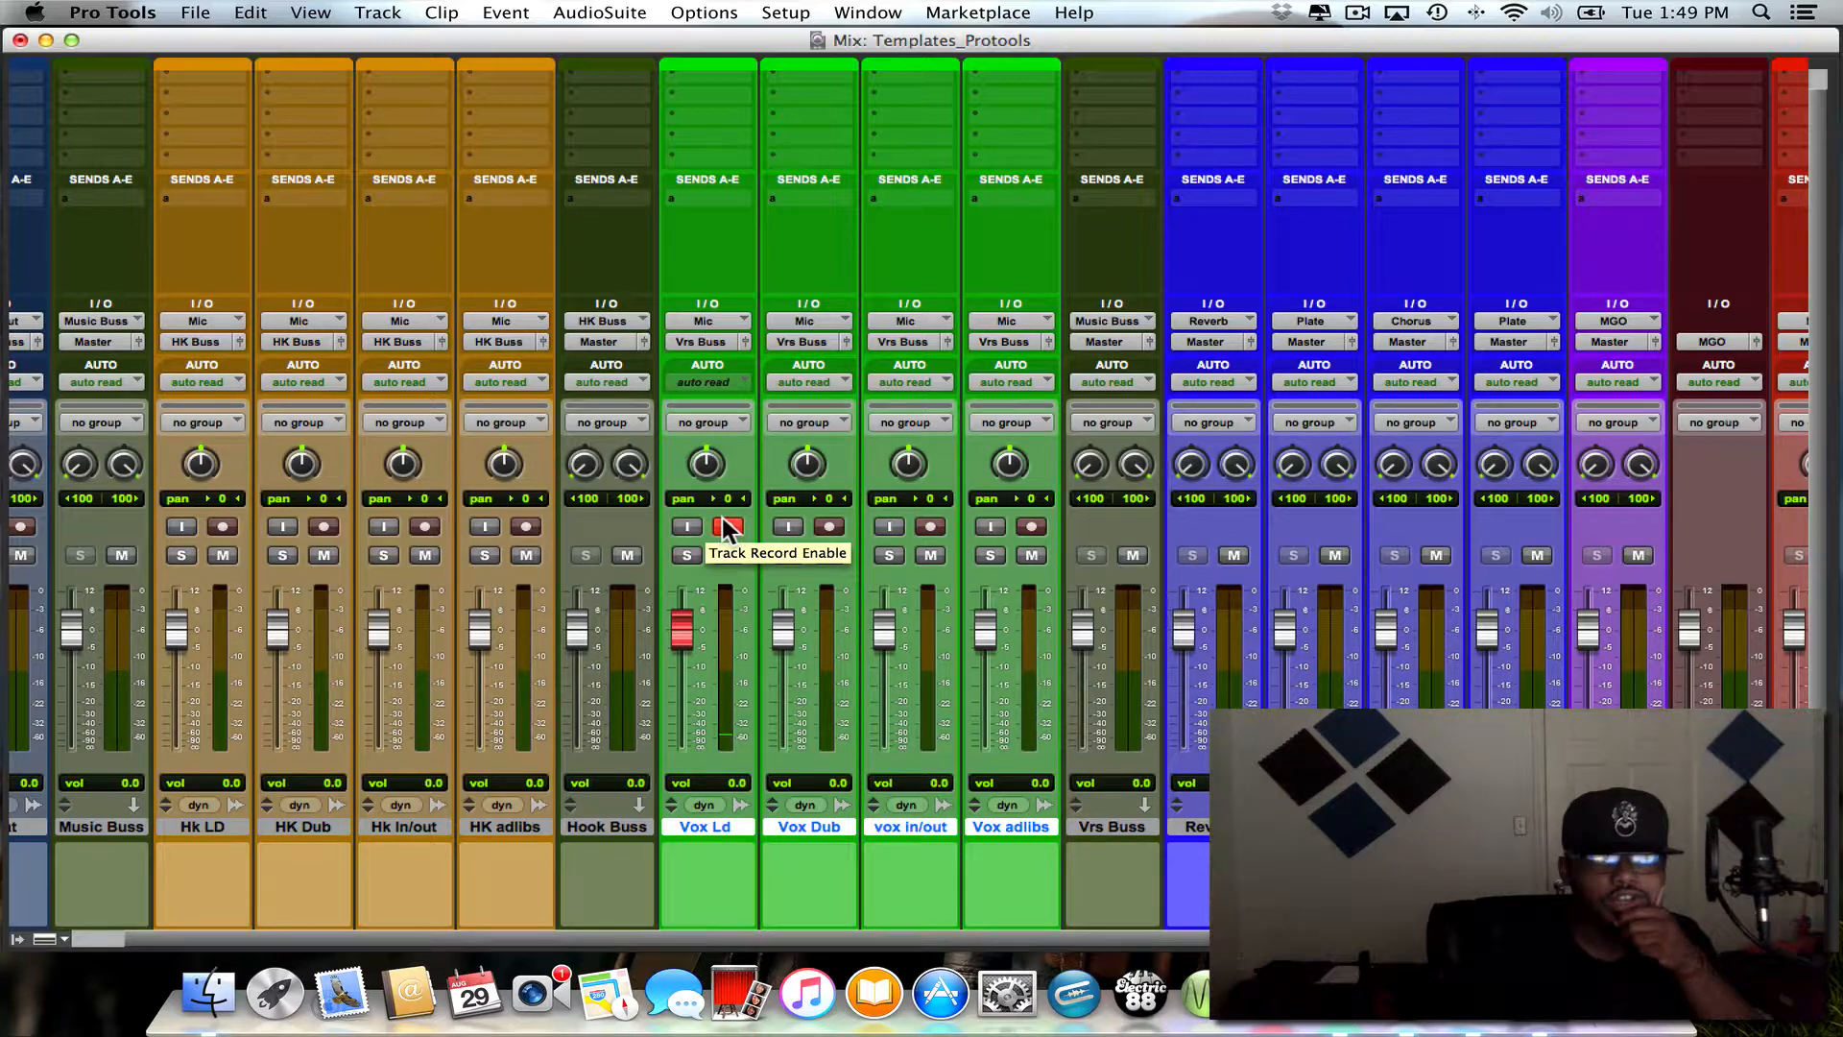
{"action": "left_click", "coordinate": [728, 509]}
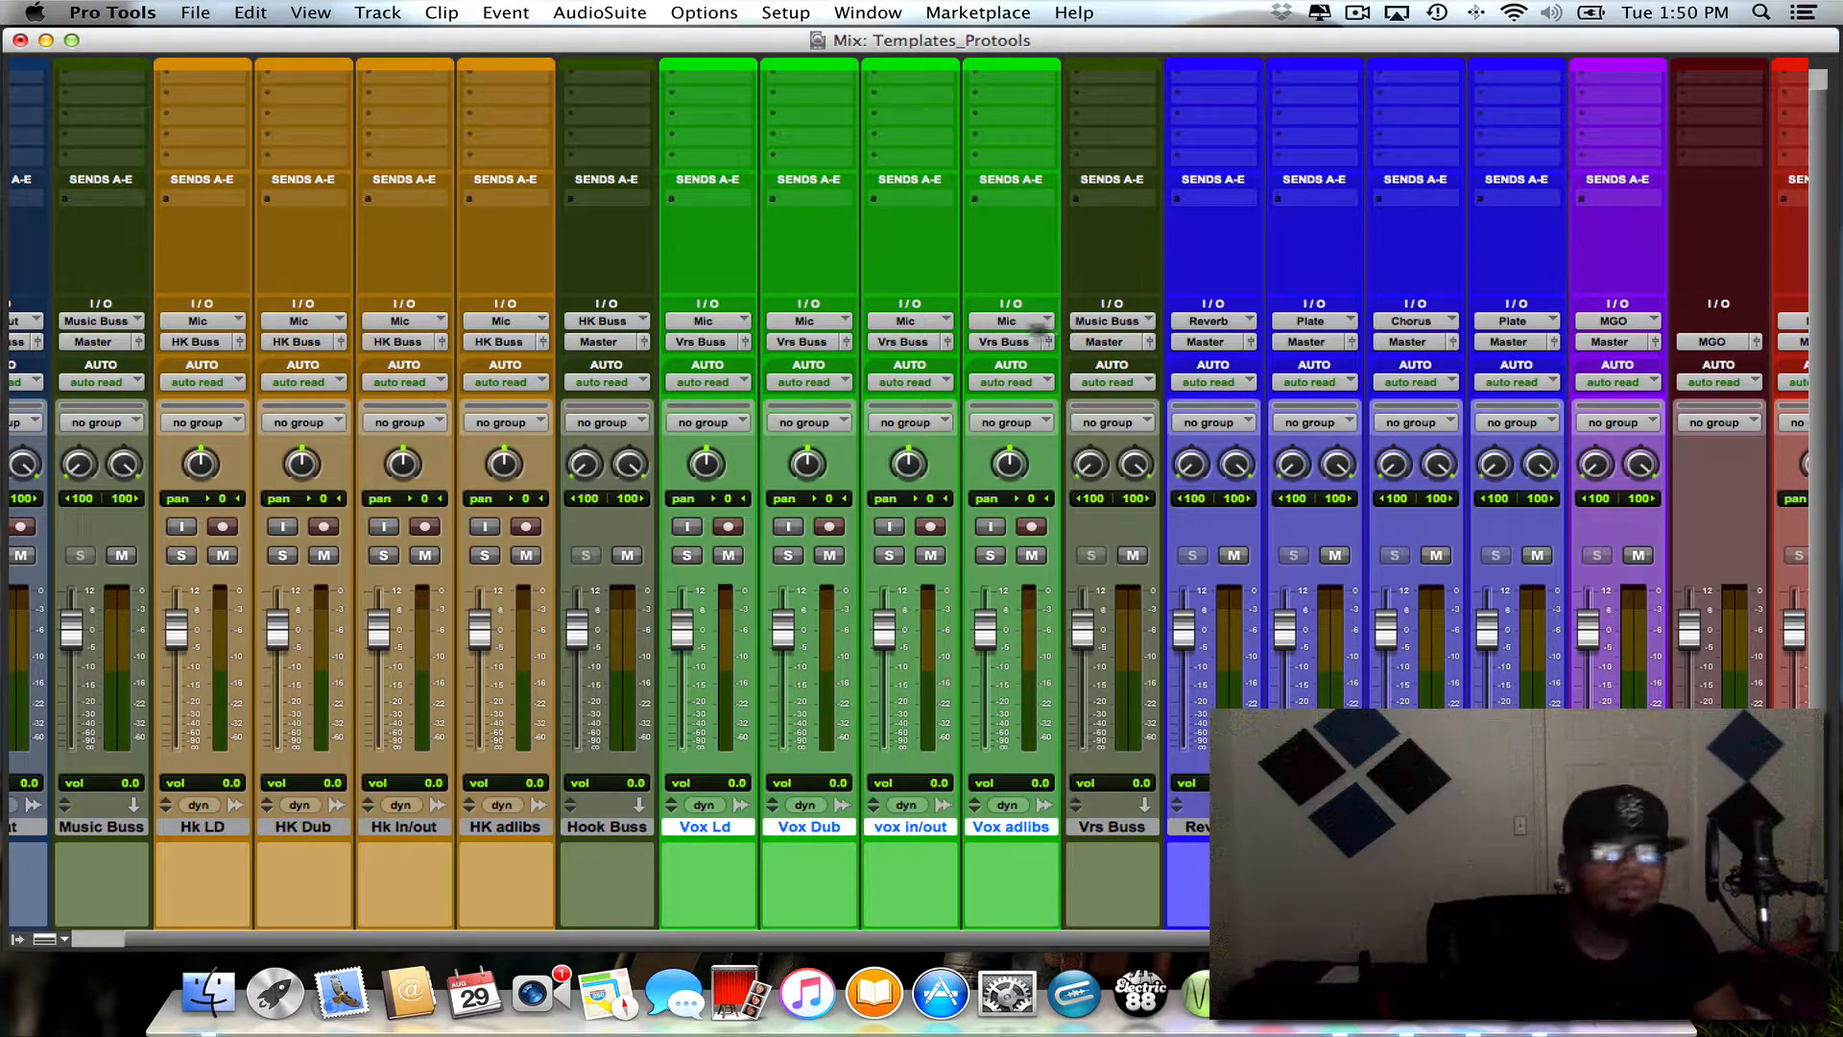
- Set the Vrs Buss track's input back to Vrs Buss (Stereo) and record-enable the Vox Ld track
{"action": "left_click", "coordinate": [1098, 323]}
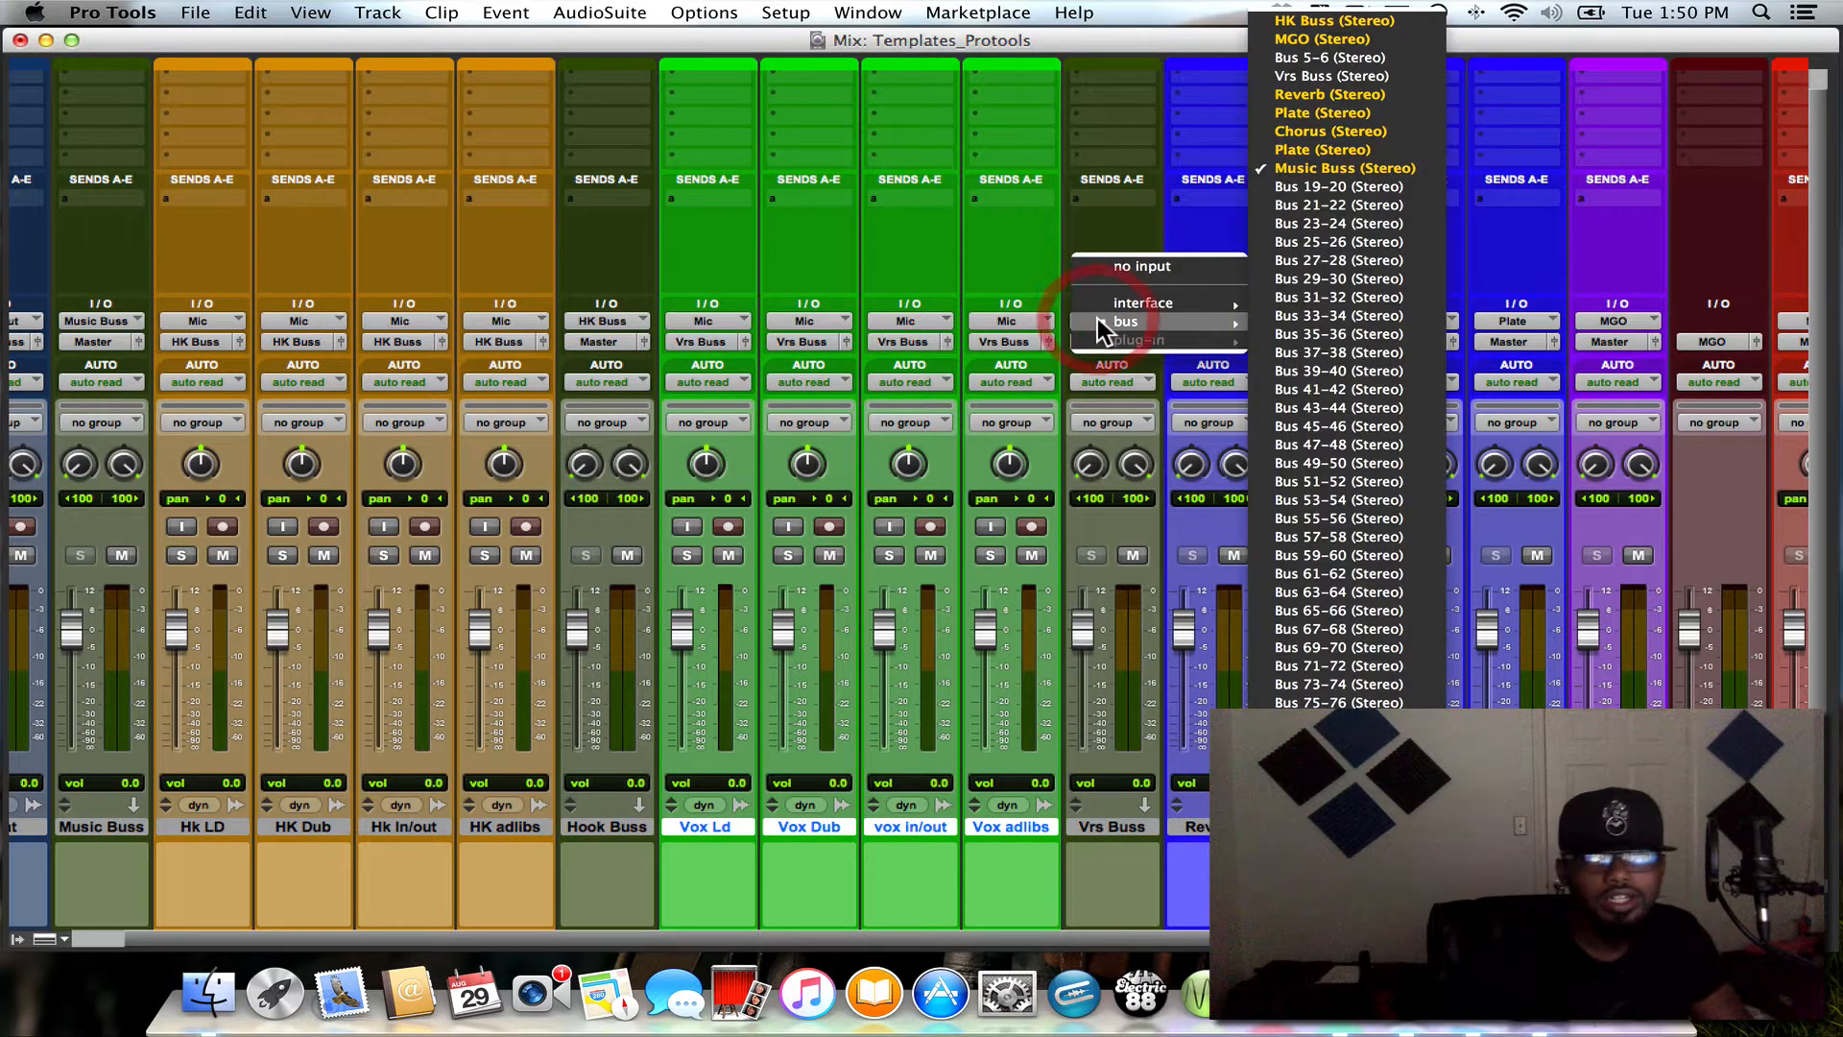
{"action": "mouse_move", "coordinate": [1116, 320]}
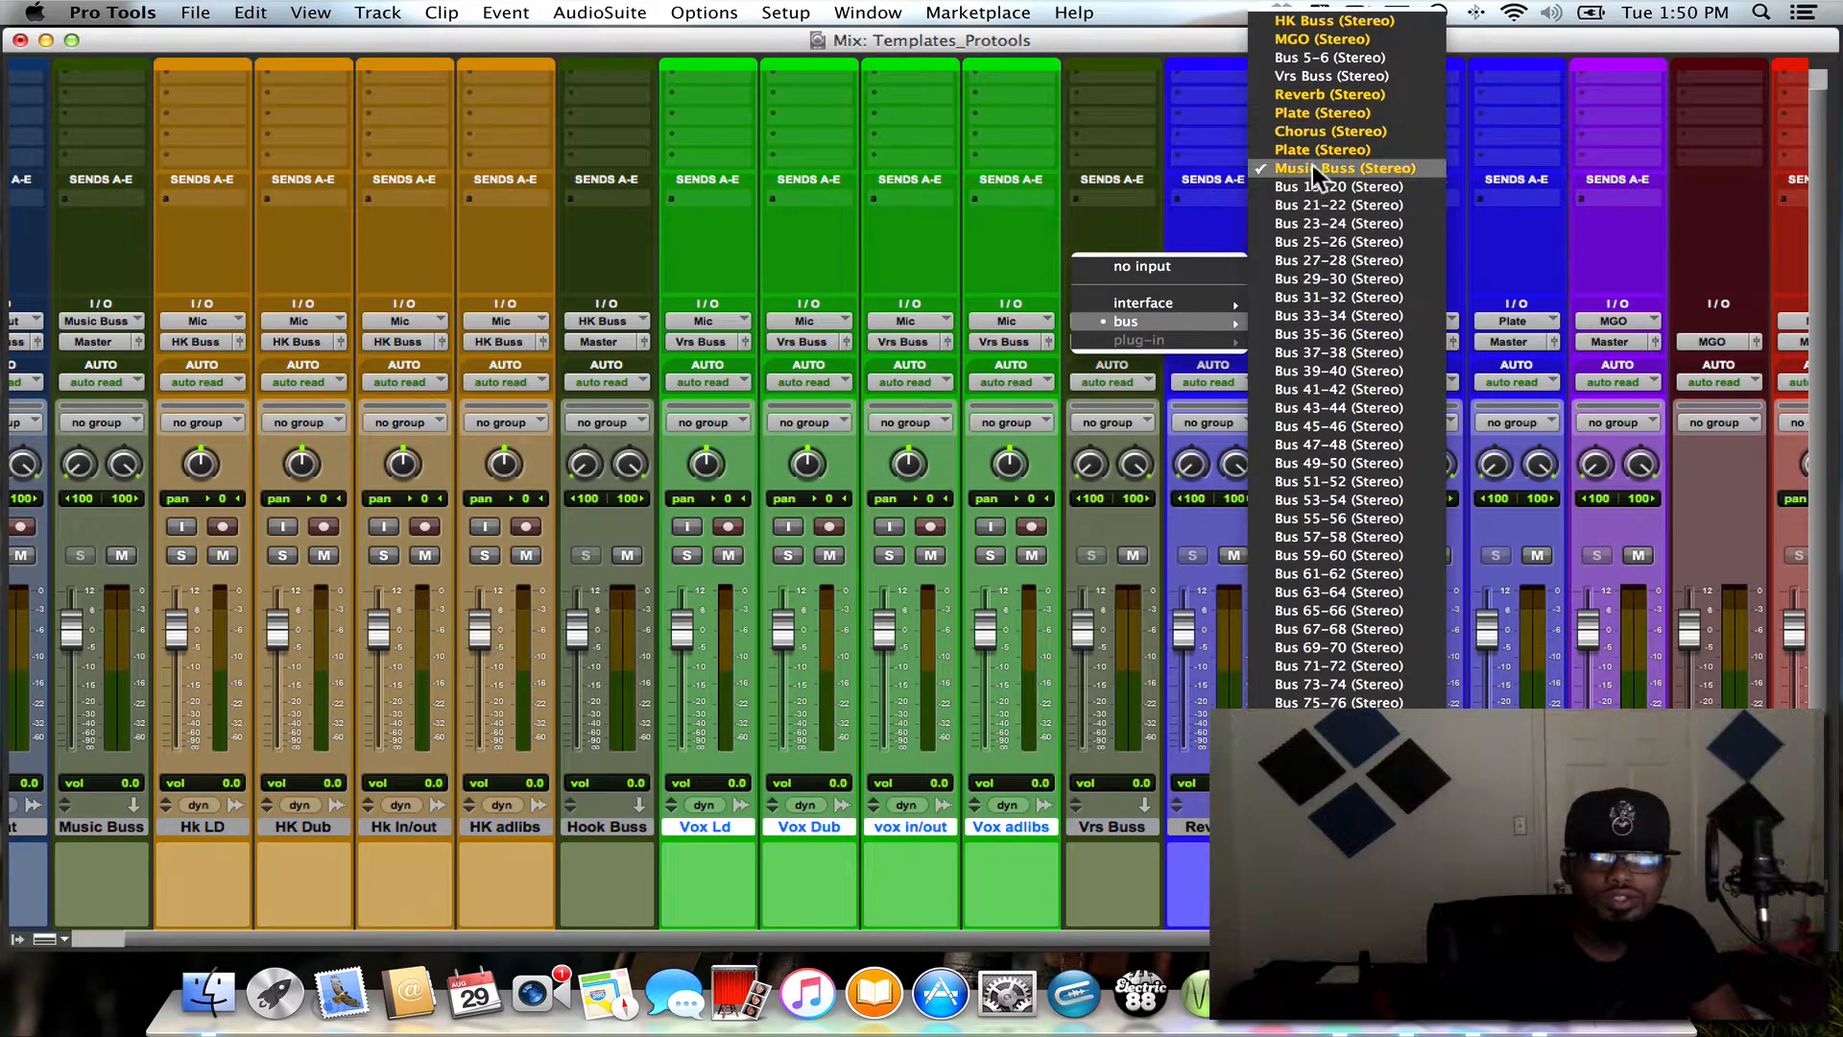
{"action": "left_click", "coordinate": [1311, 75]}
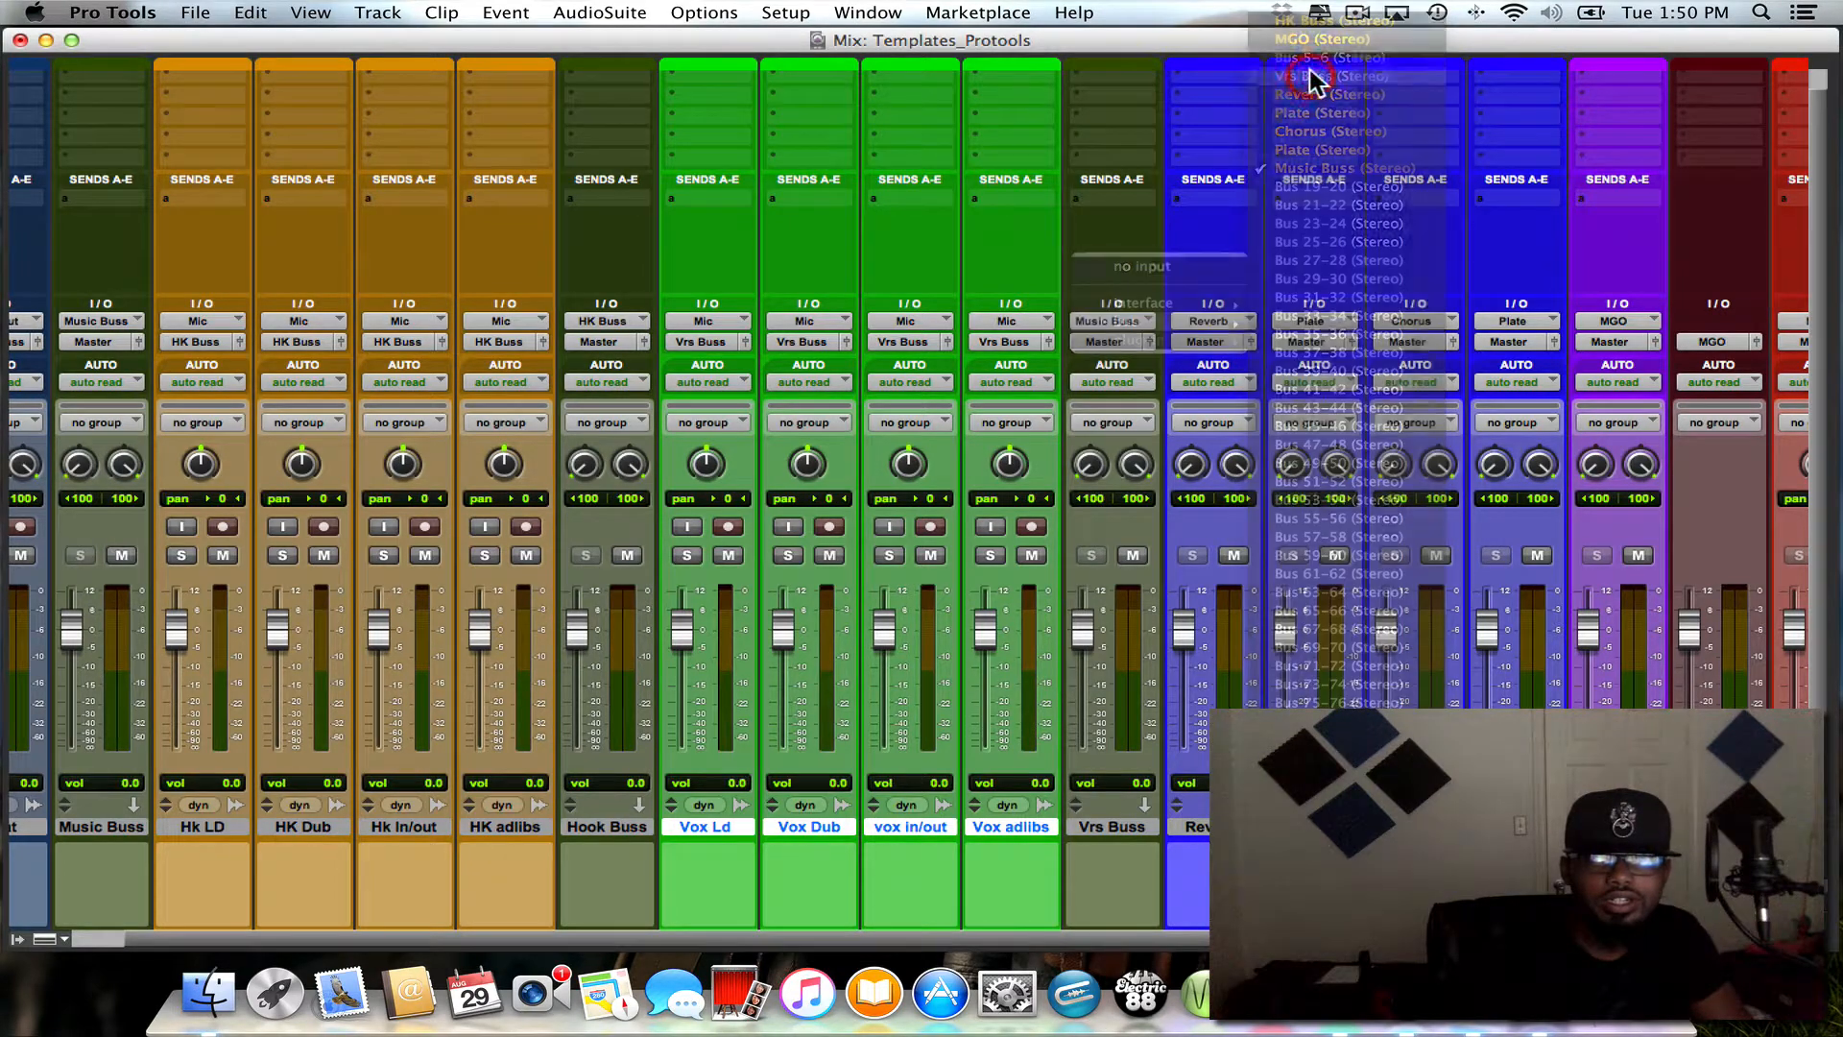
{"action": "left_click", "coordinate": [732, 524]}
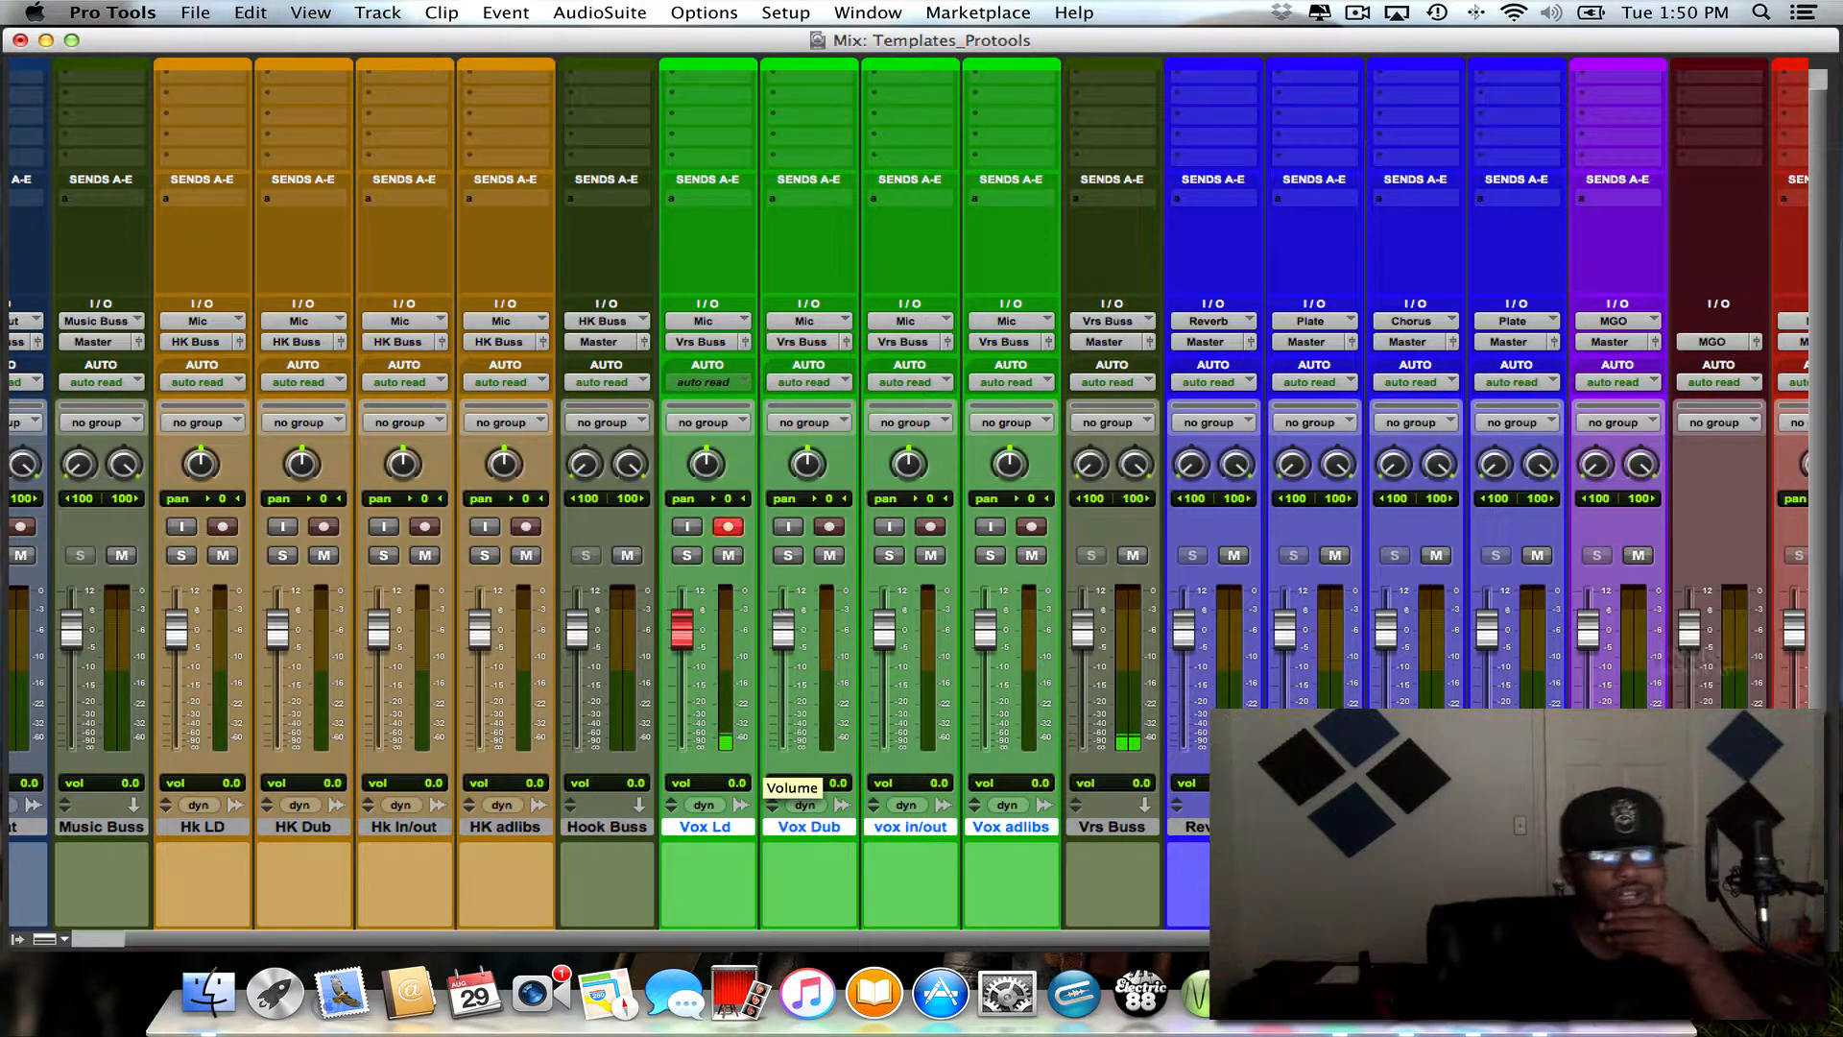
- Insert the Waves Tune Real-Time (mono) pitch-shift plug-in in the first insert slot of the red Mic track
{"action": "scroll", "coordinate": [1759, 643], "scroll_direction": "right", "scroll_amount": 2}
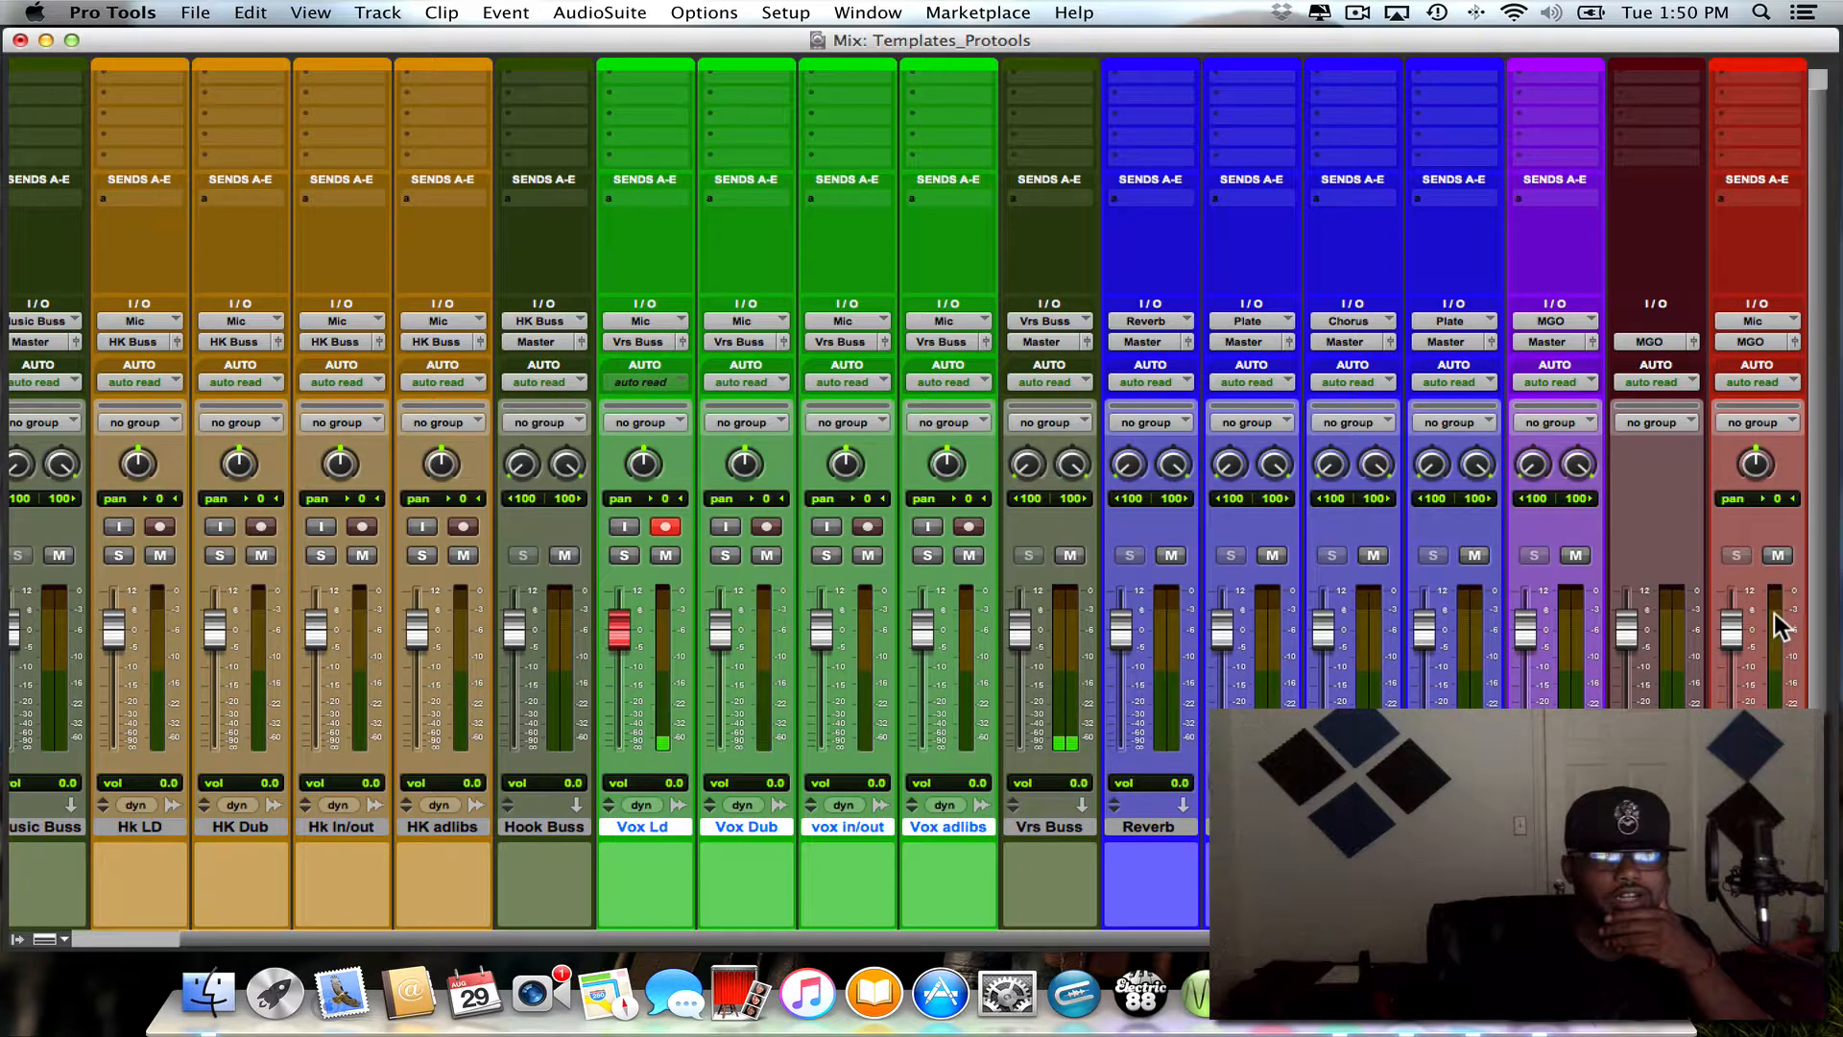
{"action": "scroll", "coordinate": [1738, 568], "scroll_direction": "up", "scroll_amount": 1}
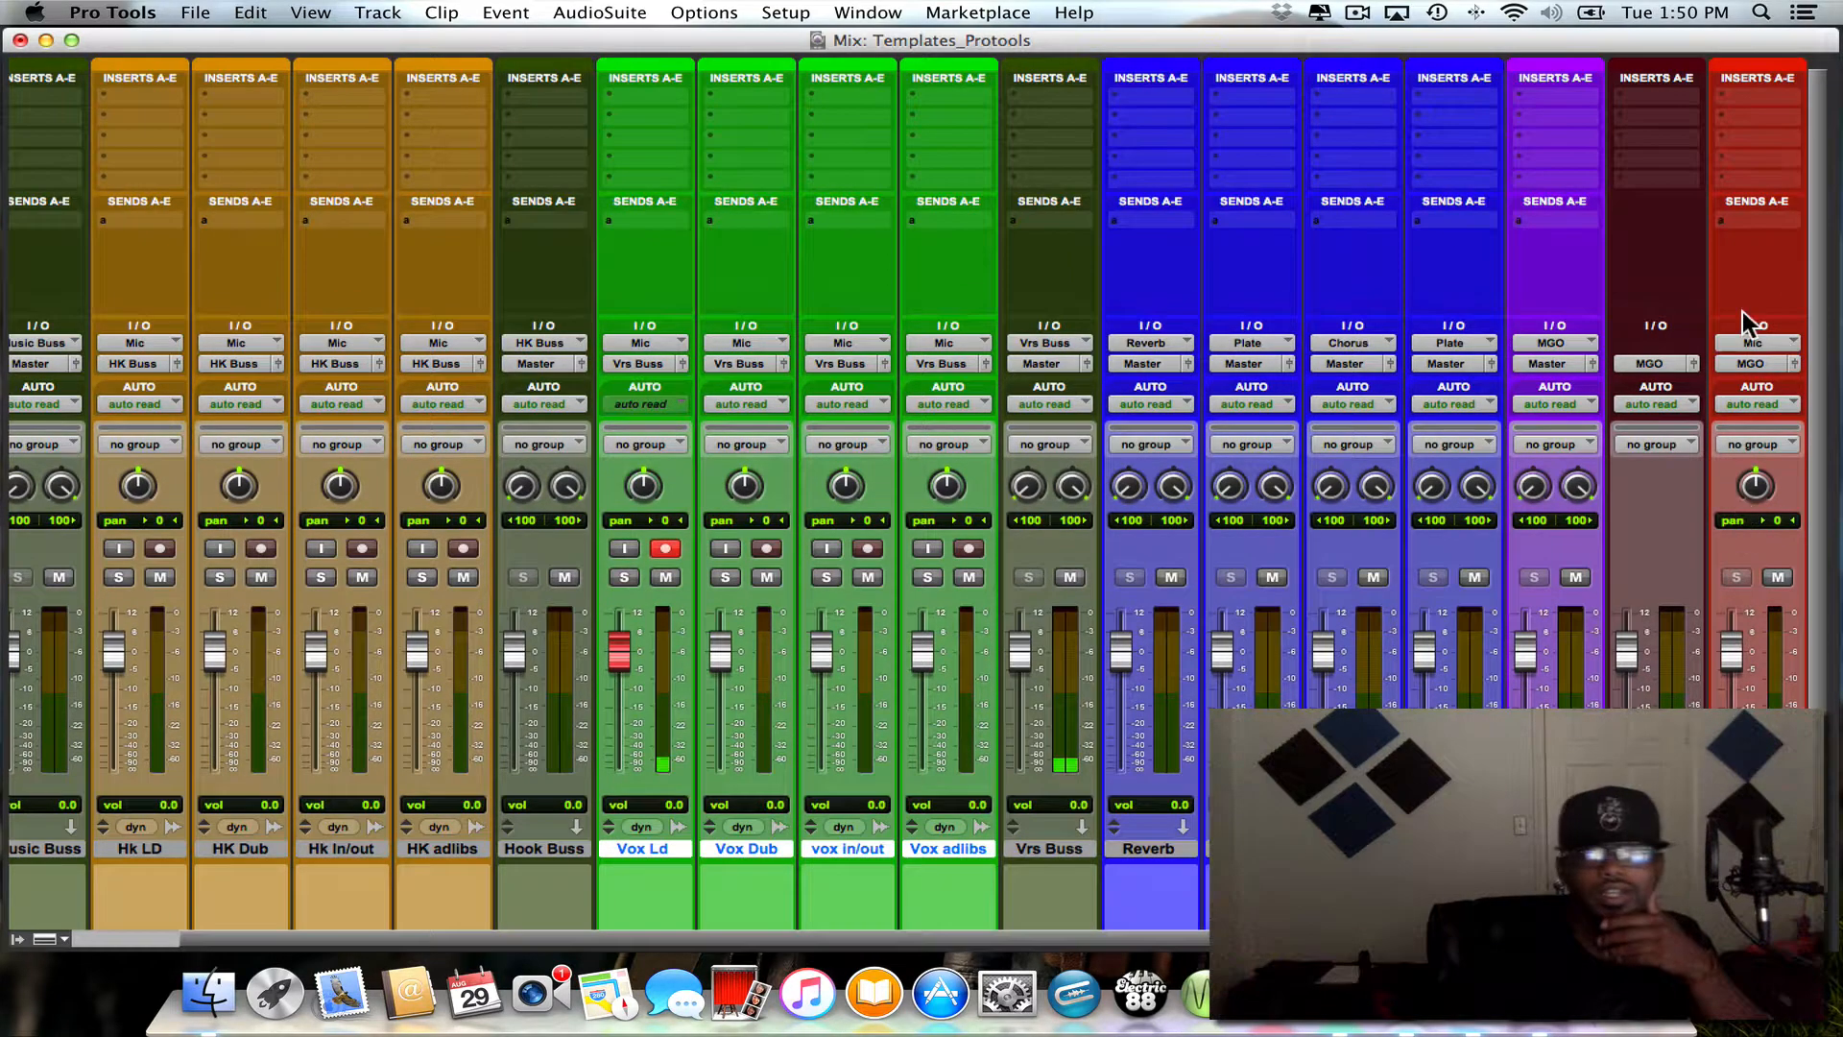
{"action": "left_click", "coordinate": [1727, 96]}
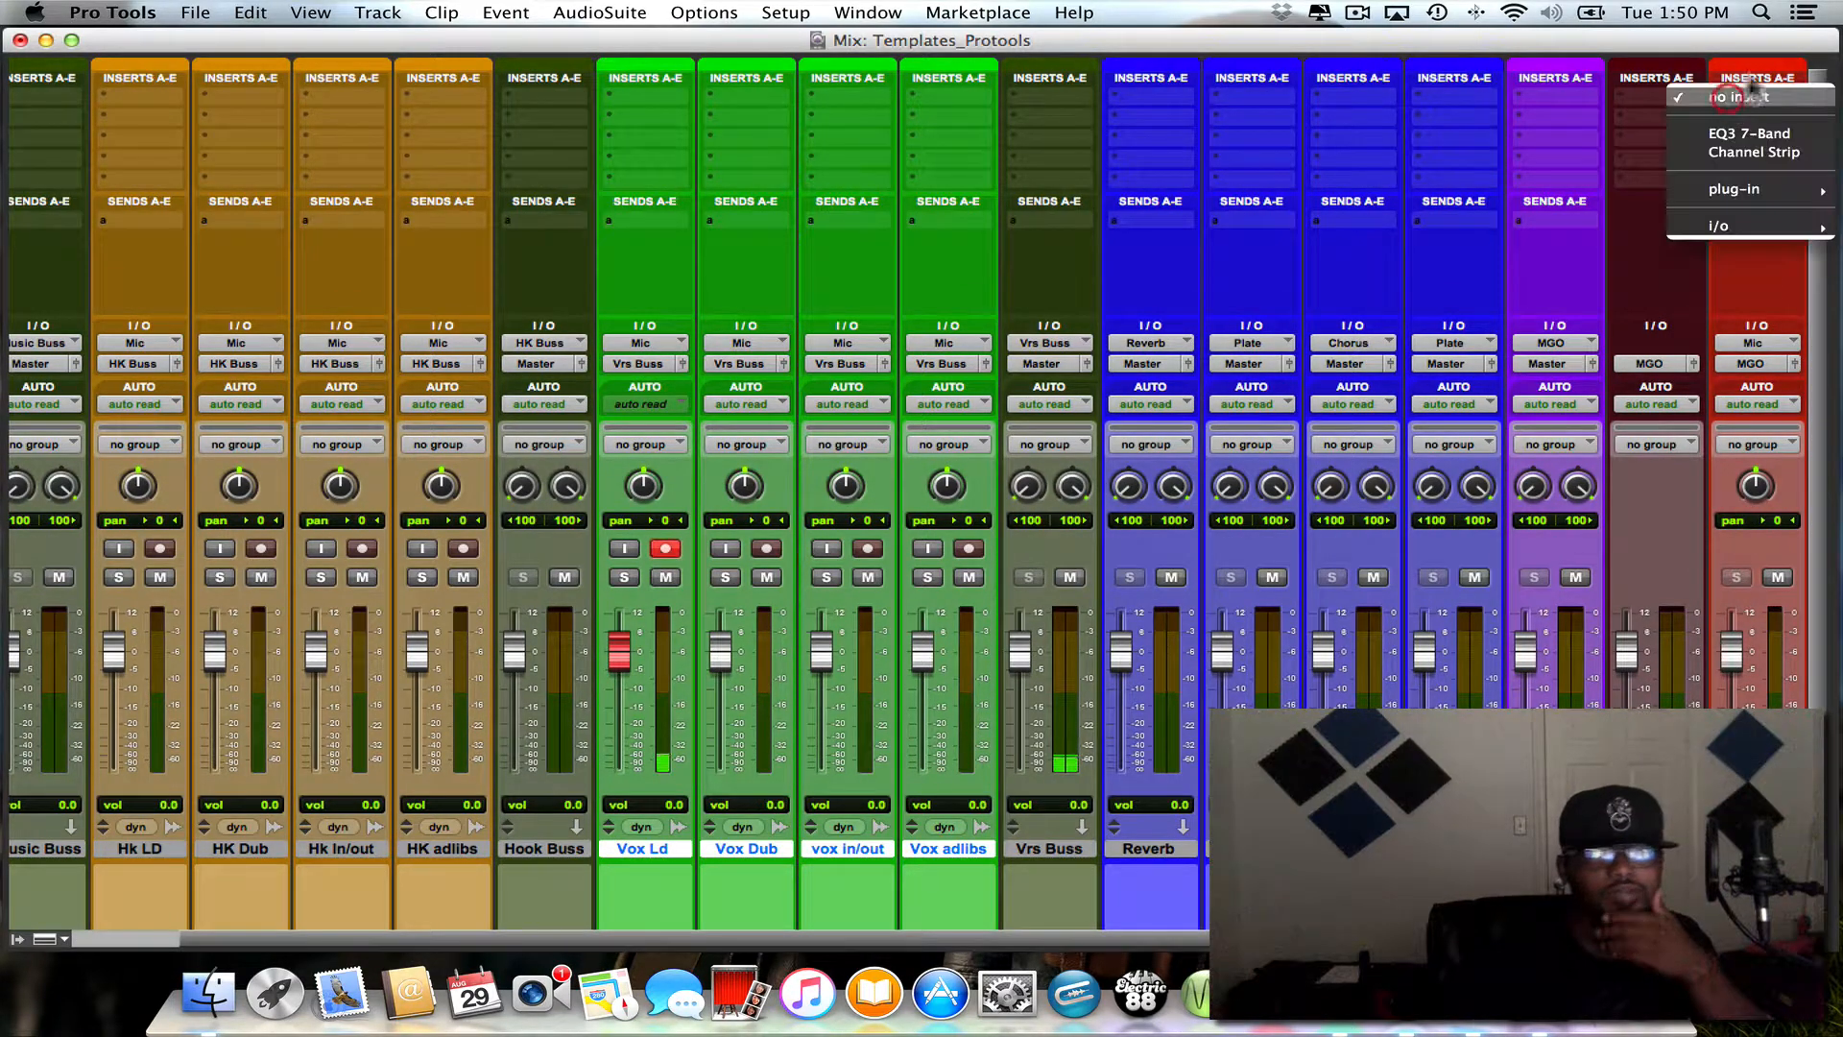
{"action": "mouse_move", "coordinate": [1753, 192]}
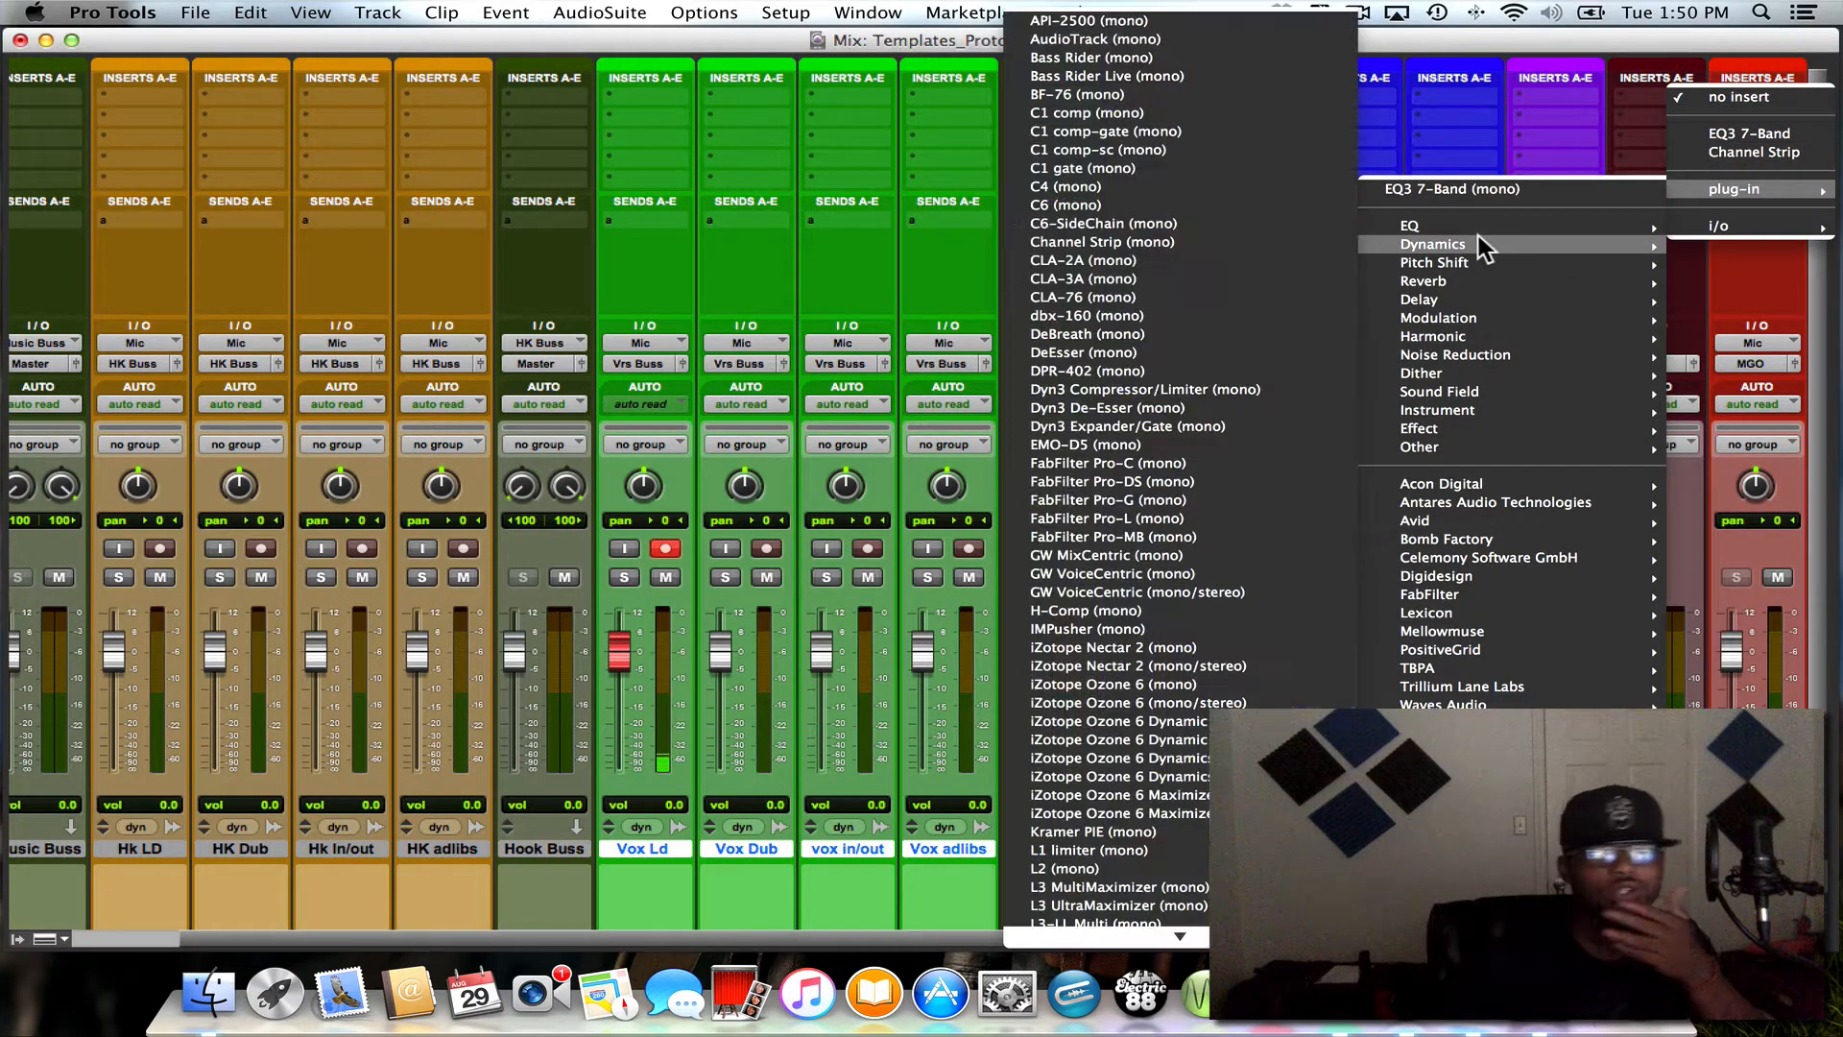
{"action": "mouse_move", "coordinate": [1431, 263]}
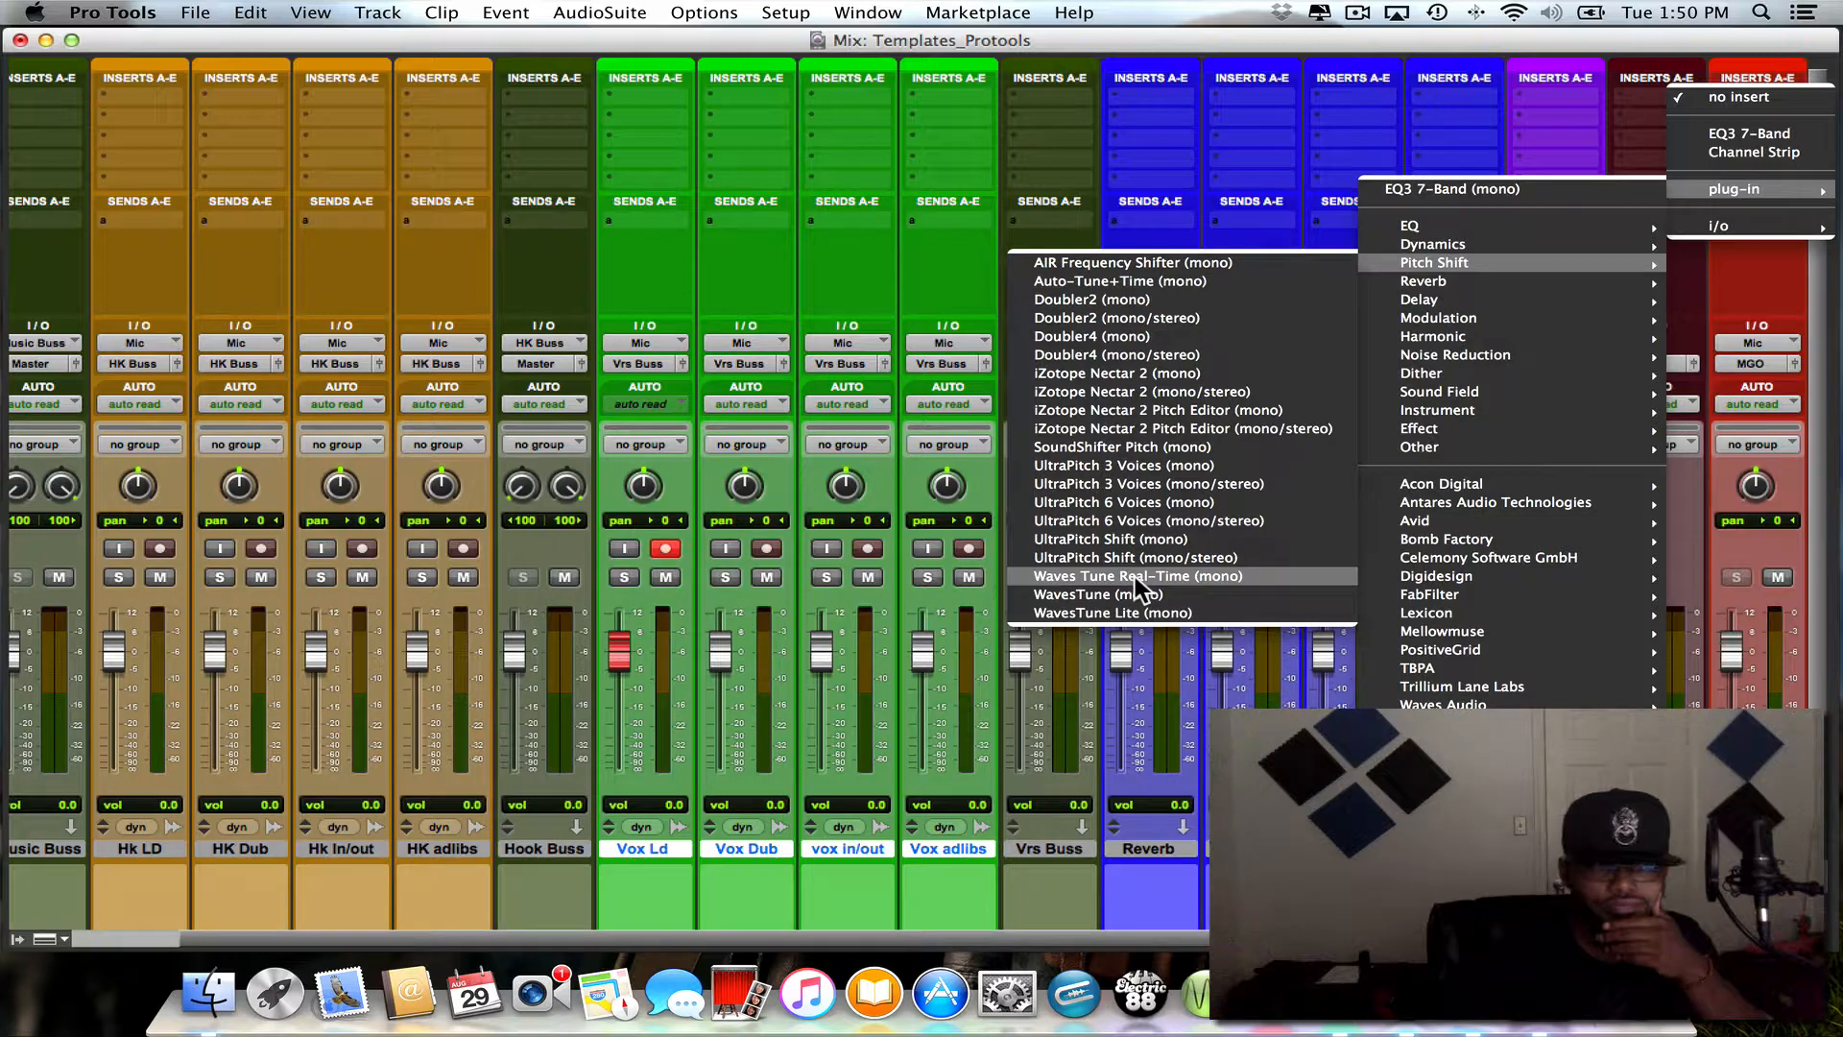
{"action": "left_click", "coordinate": [1137, 579]}
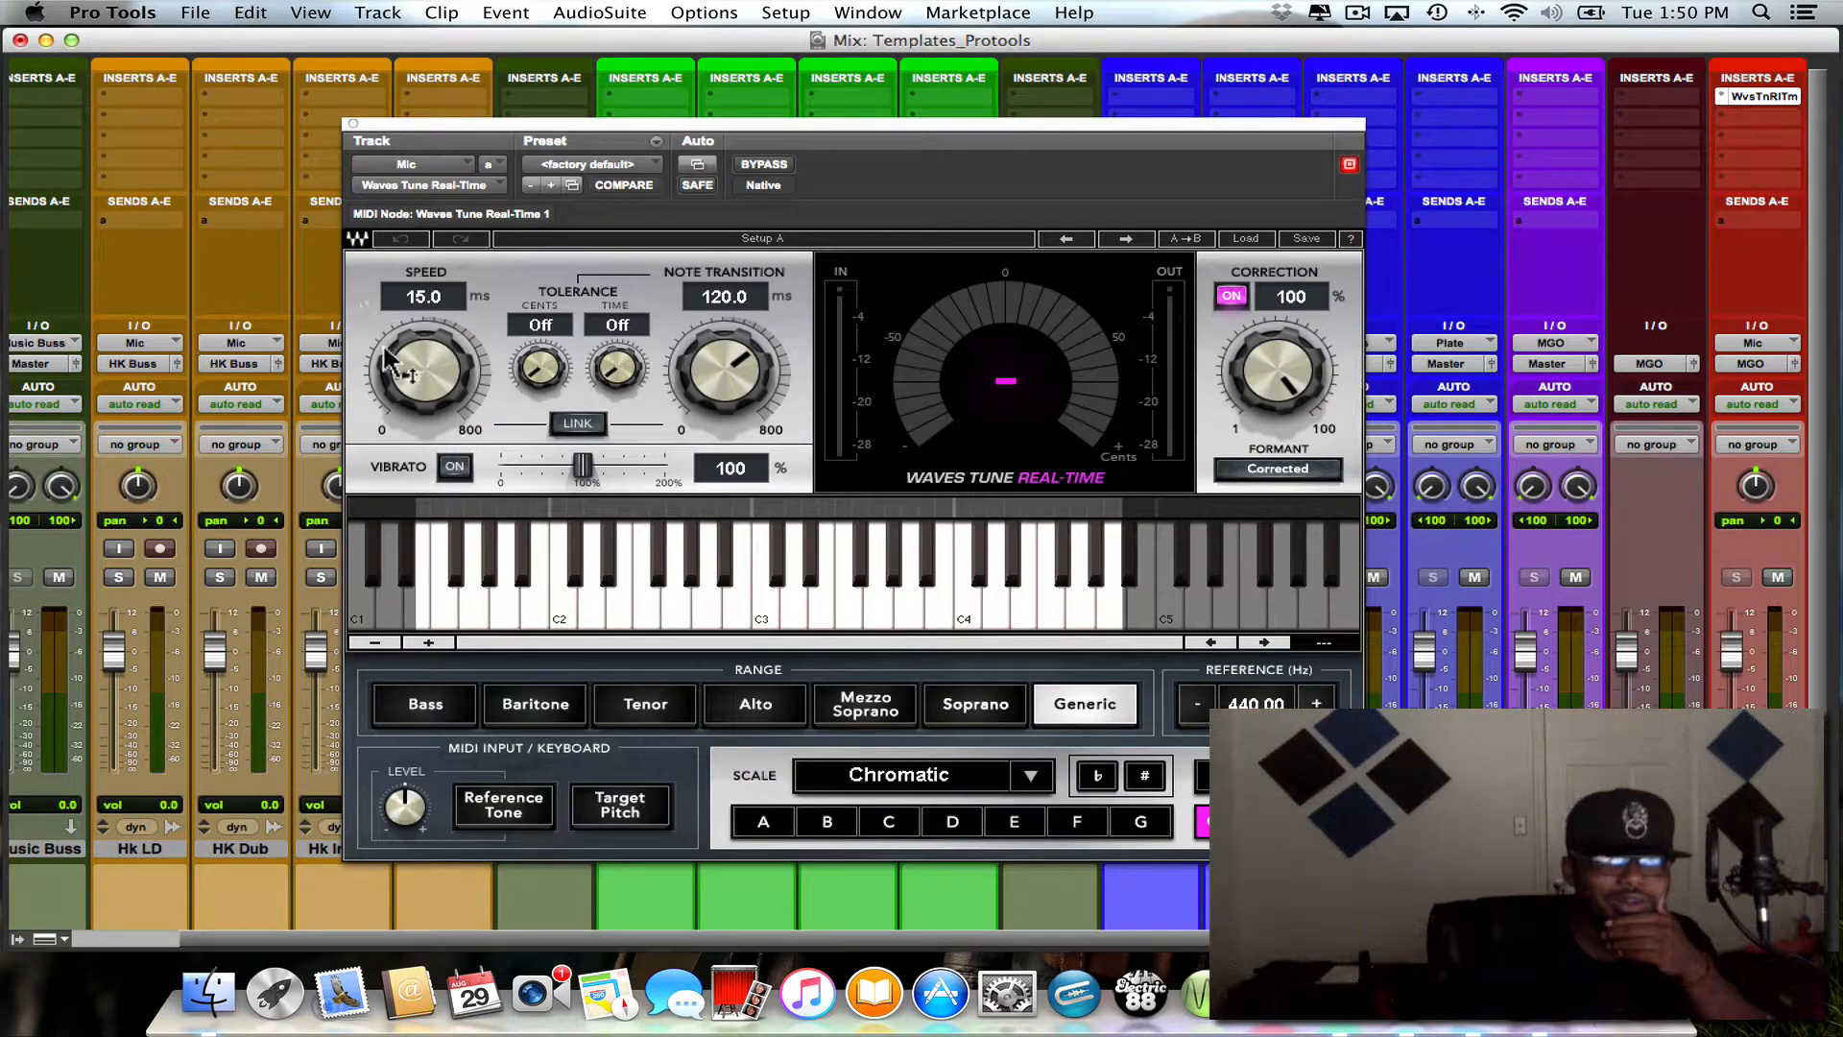
- Configure the pitch correction with Speed and Note Transition at 0.1 ms, a C Major scale and the Bass range
{"action": "left_click_drag", "start_coordinate": [397, 361], "coordinate": [386, 386]}
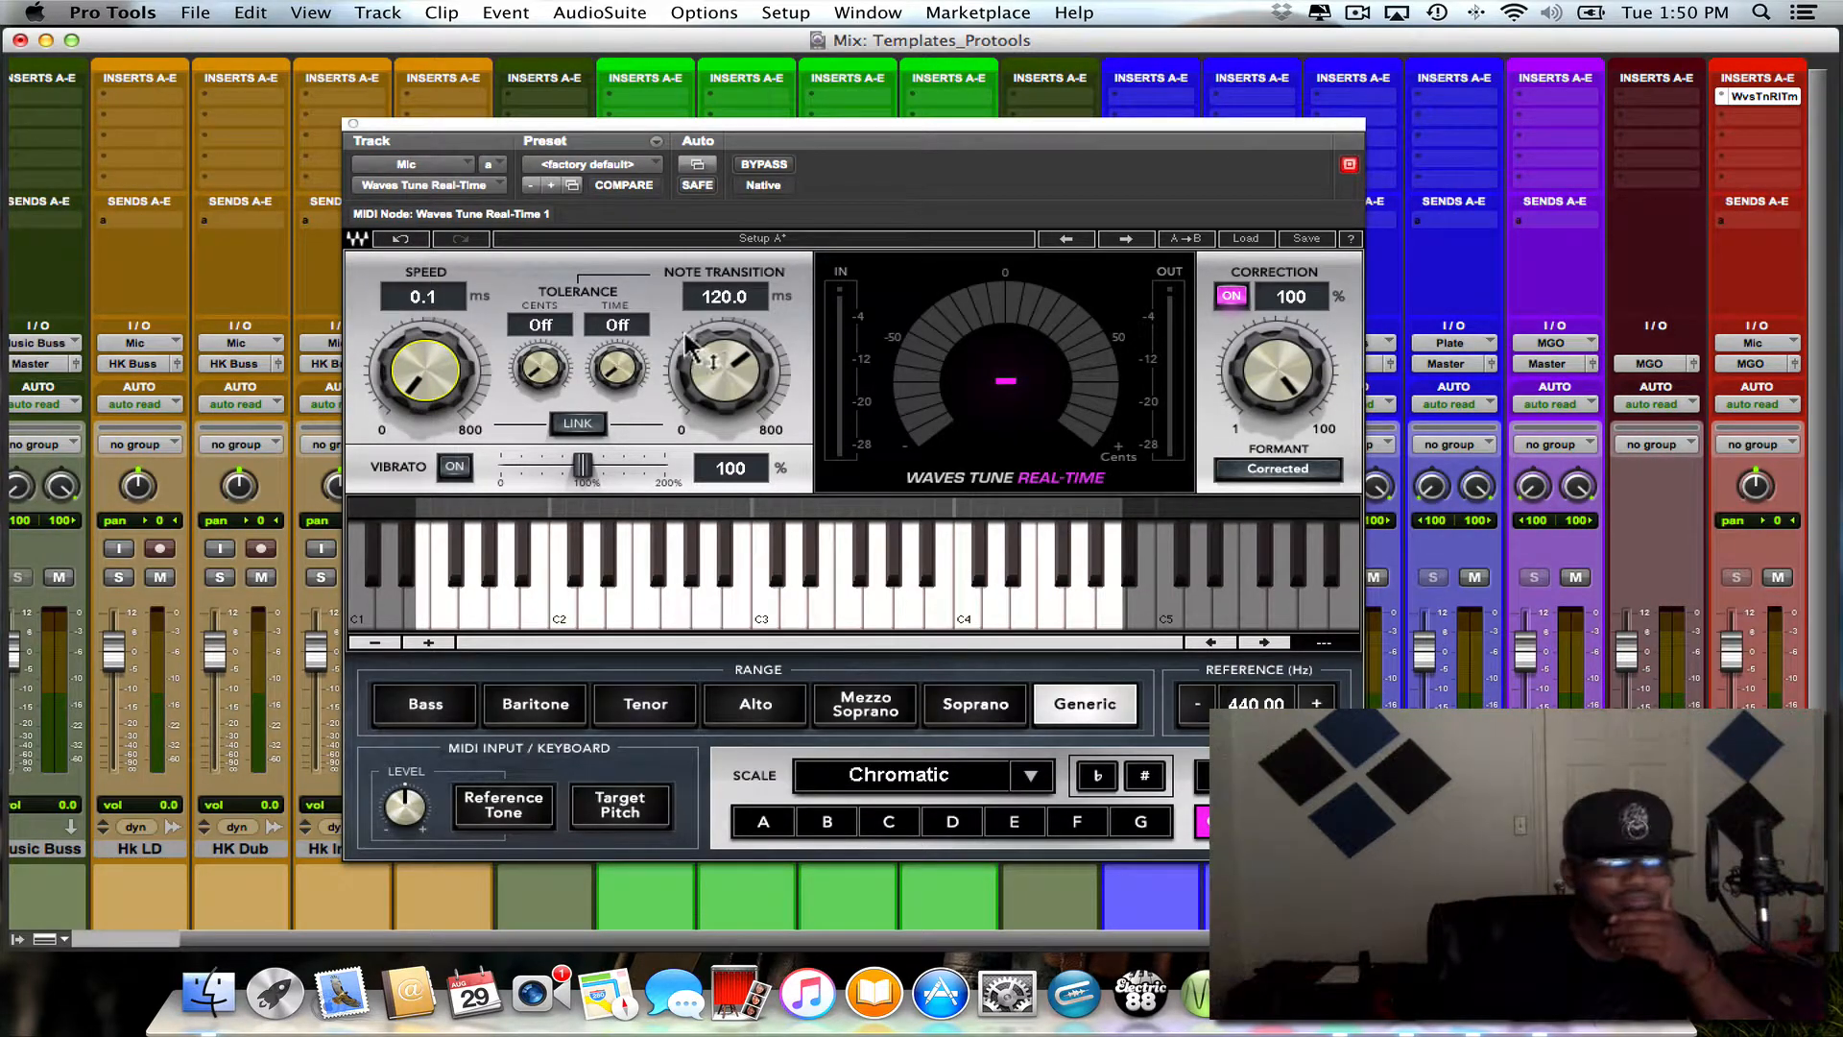
{"action": "left_click_drag", "start_coordinate": [684, 328], "coordinate": [683, 386]}
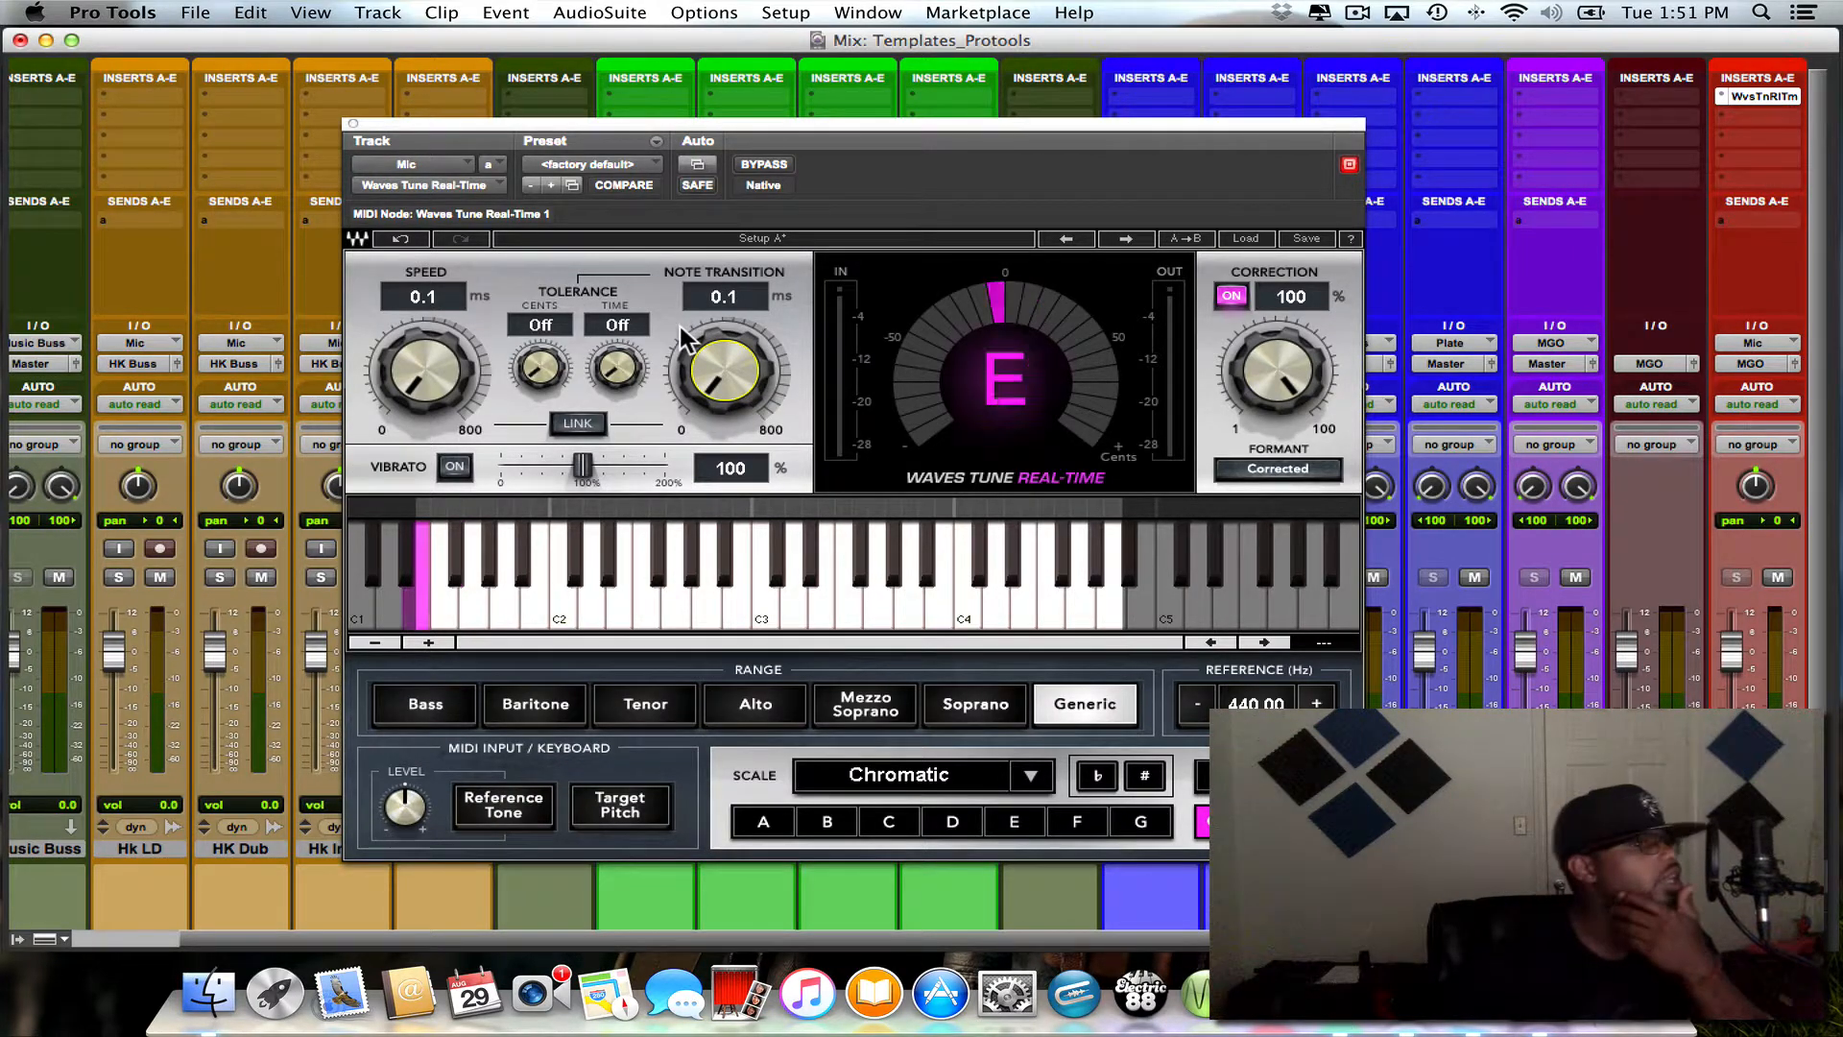
{"action": "left_click", "coordinate": [909, 780]}
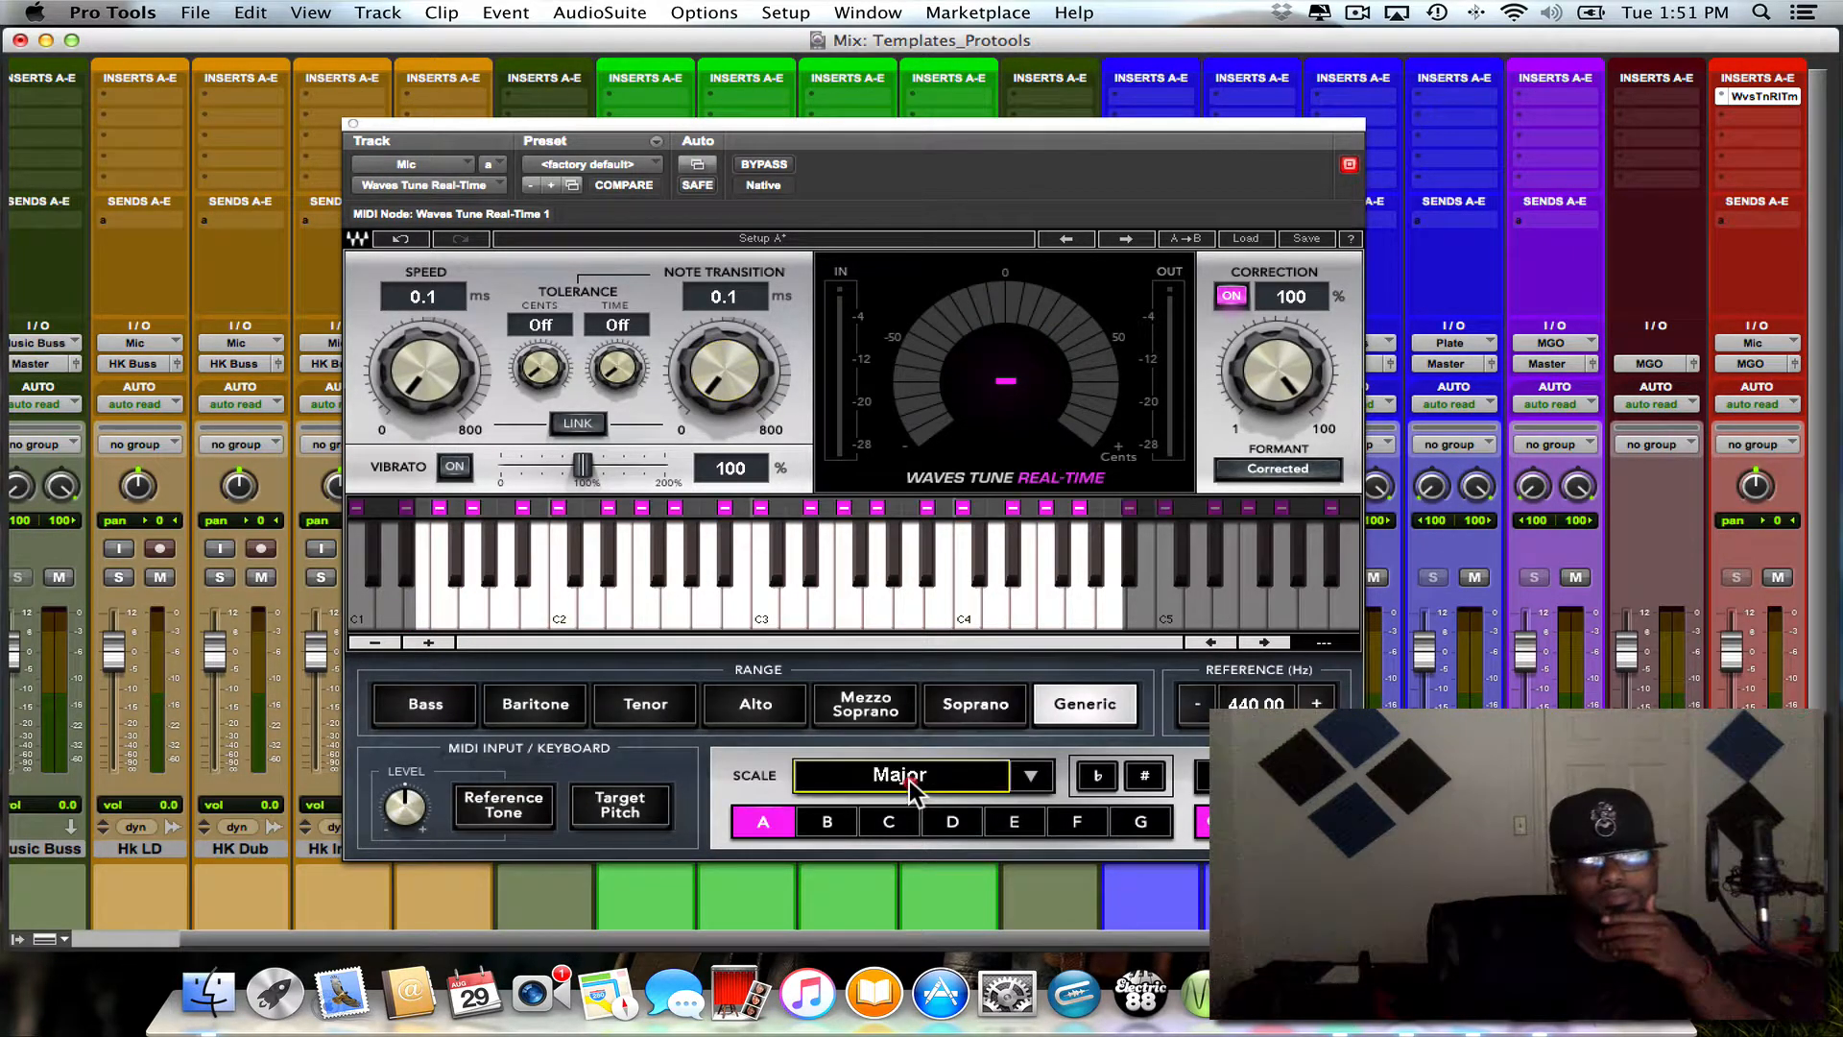
{"action": "left_click", "coordinate": [887, 822]}
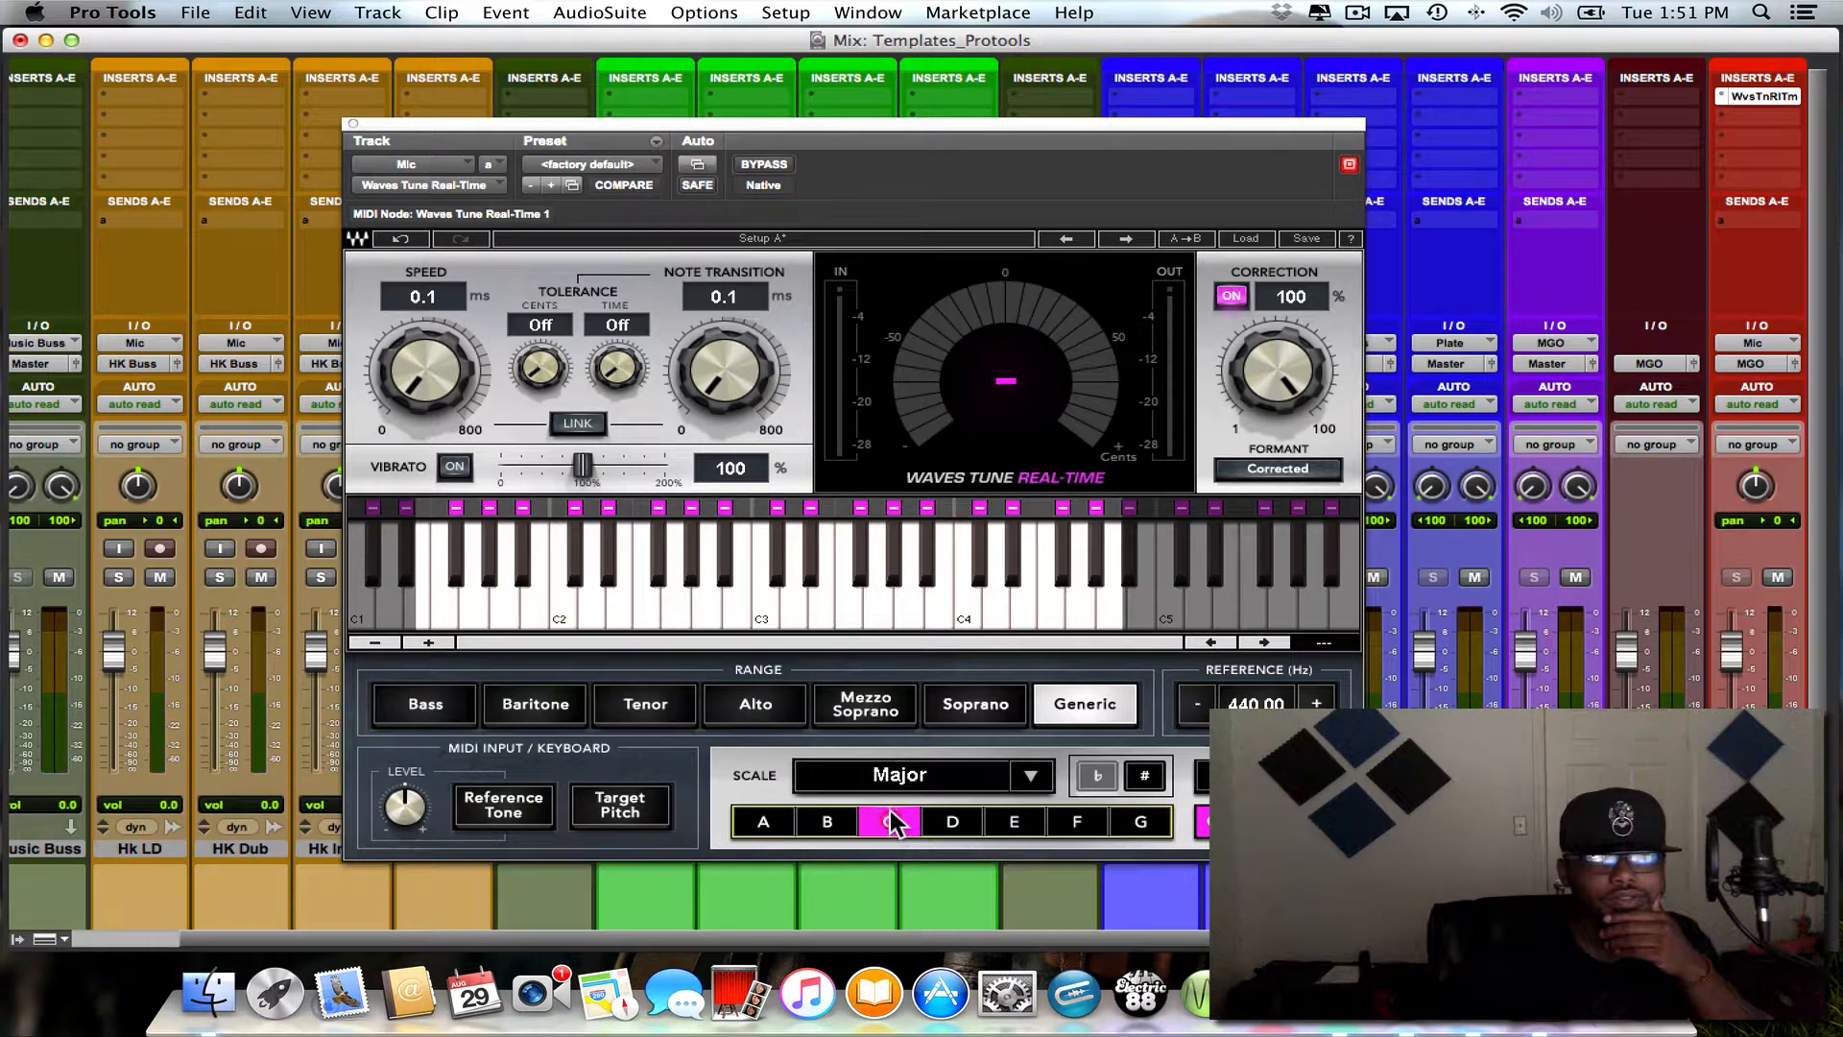
{"action": "left_click", "coordinate": [413, 708]}
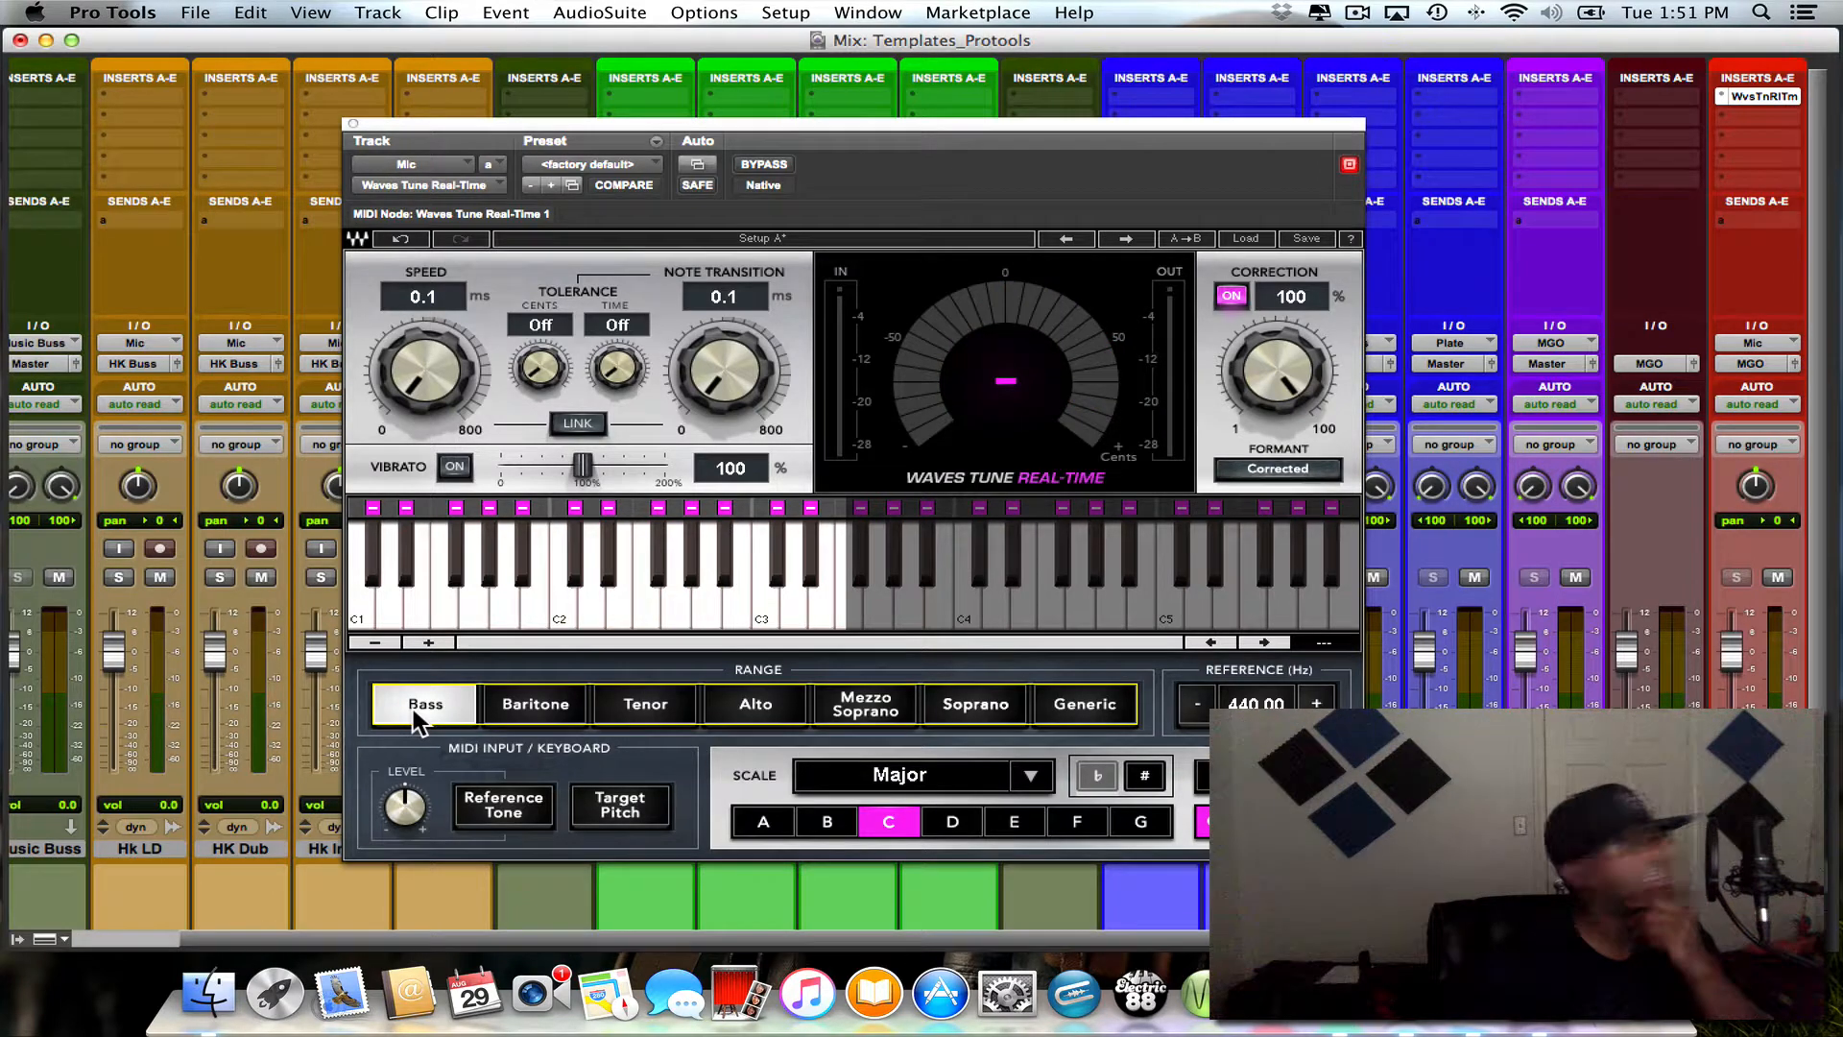
- Enable vibrato at 0% in the Mic track's Waves Tune Real-Time plug-in and close its window
{"action": "left_click", "coordinate": [460, 472]}
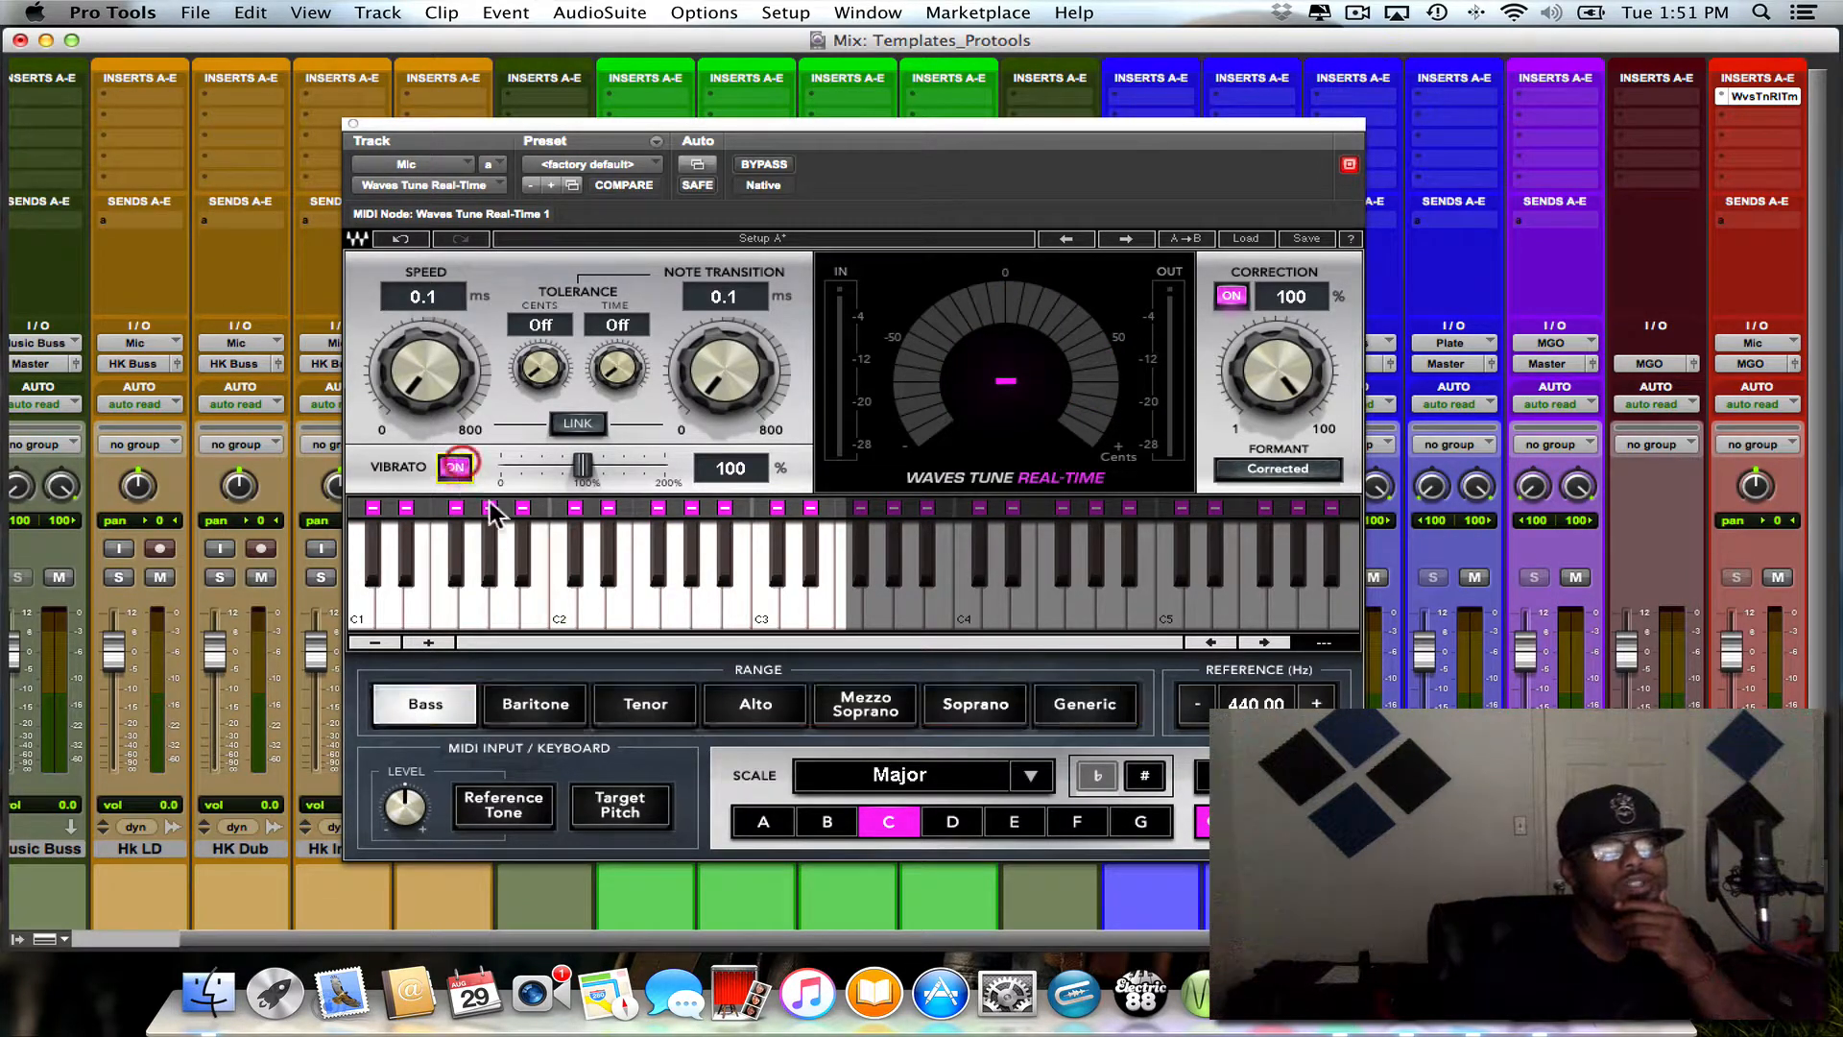
{"action": "left_click_drag", "start_coordinate": [583, 467], "coordinate": [499, 467]}
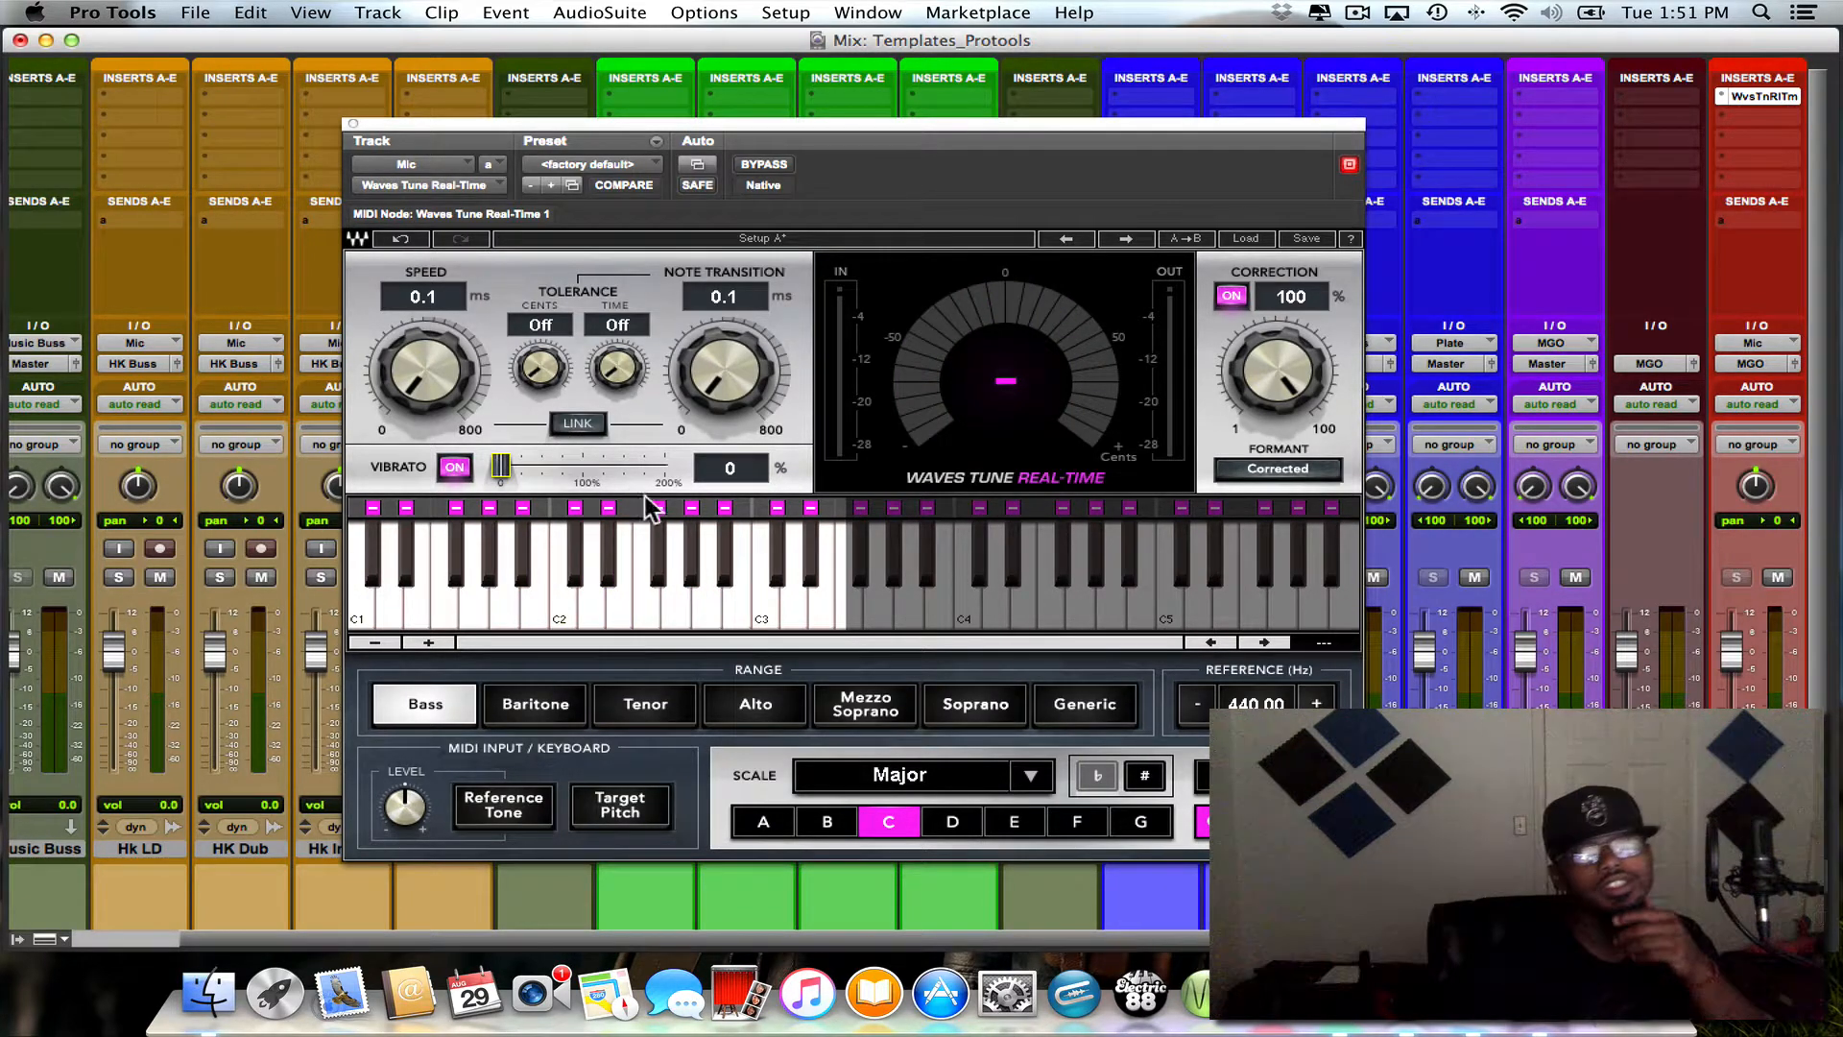
{"action": "left_click", "coordinate": [353, 124]}
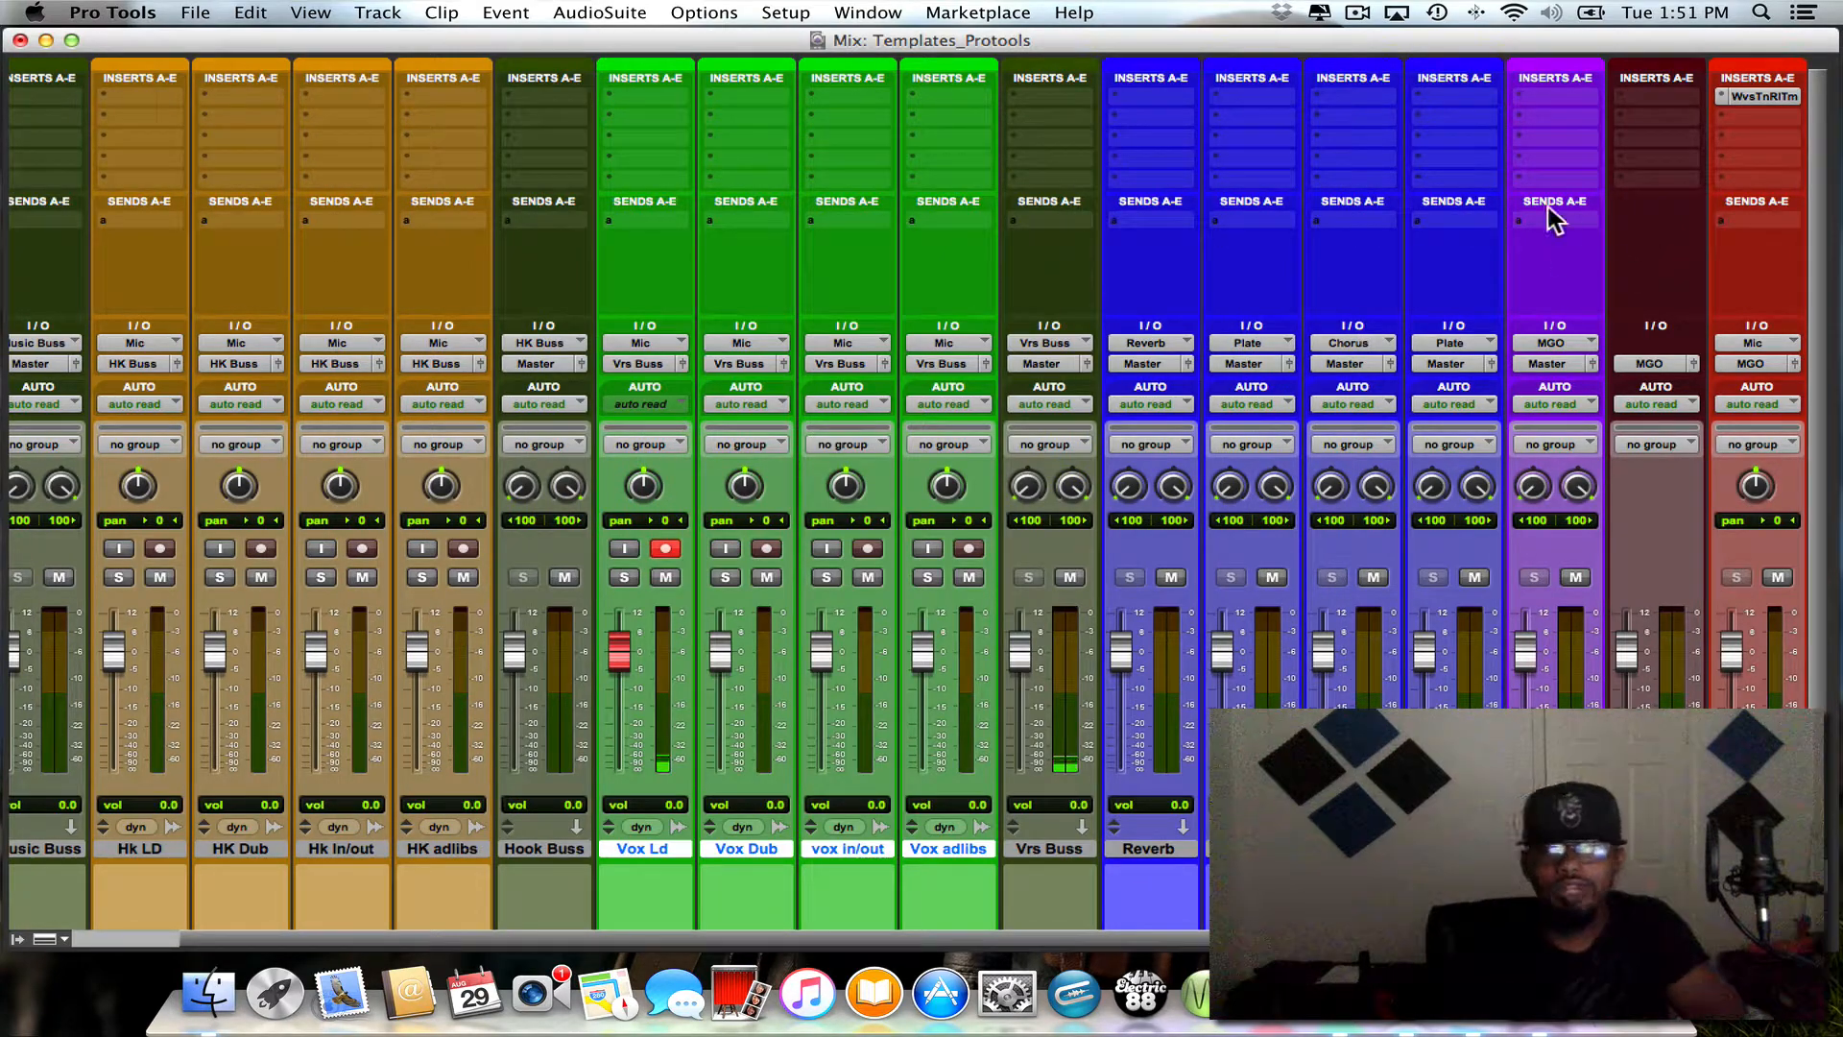
- Remove the Waves Tune Real-Time plug-in from the red Mic track by setting its first insert slot to no insert
{"action": "left_click", "coordinate": [1728, 115]}
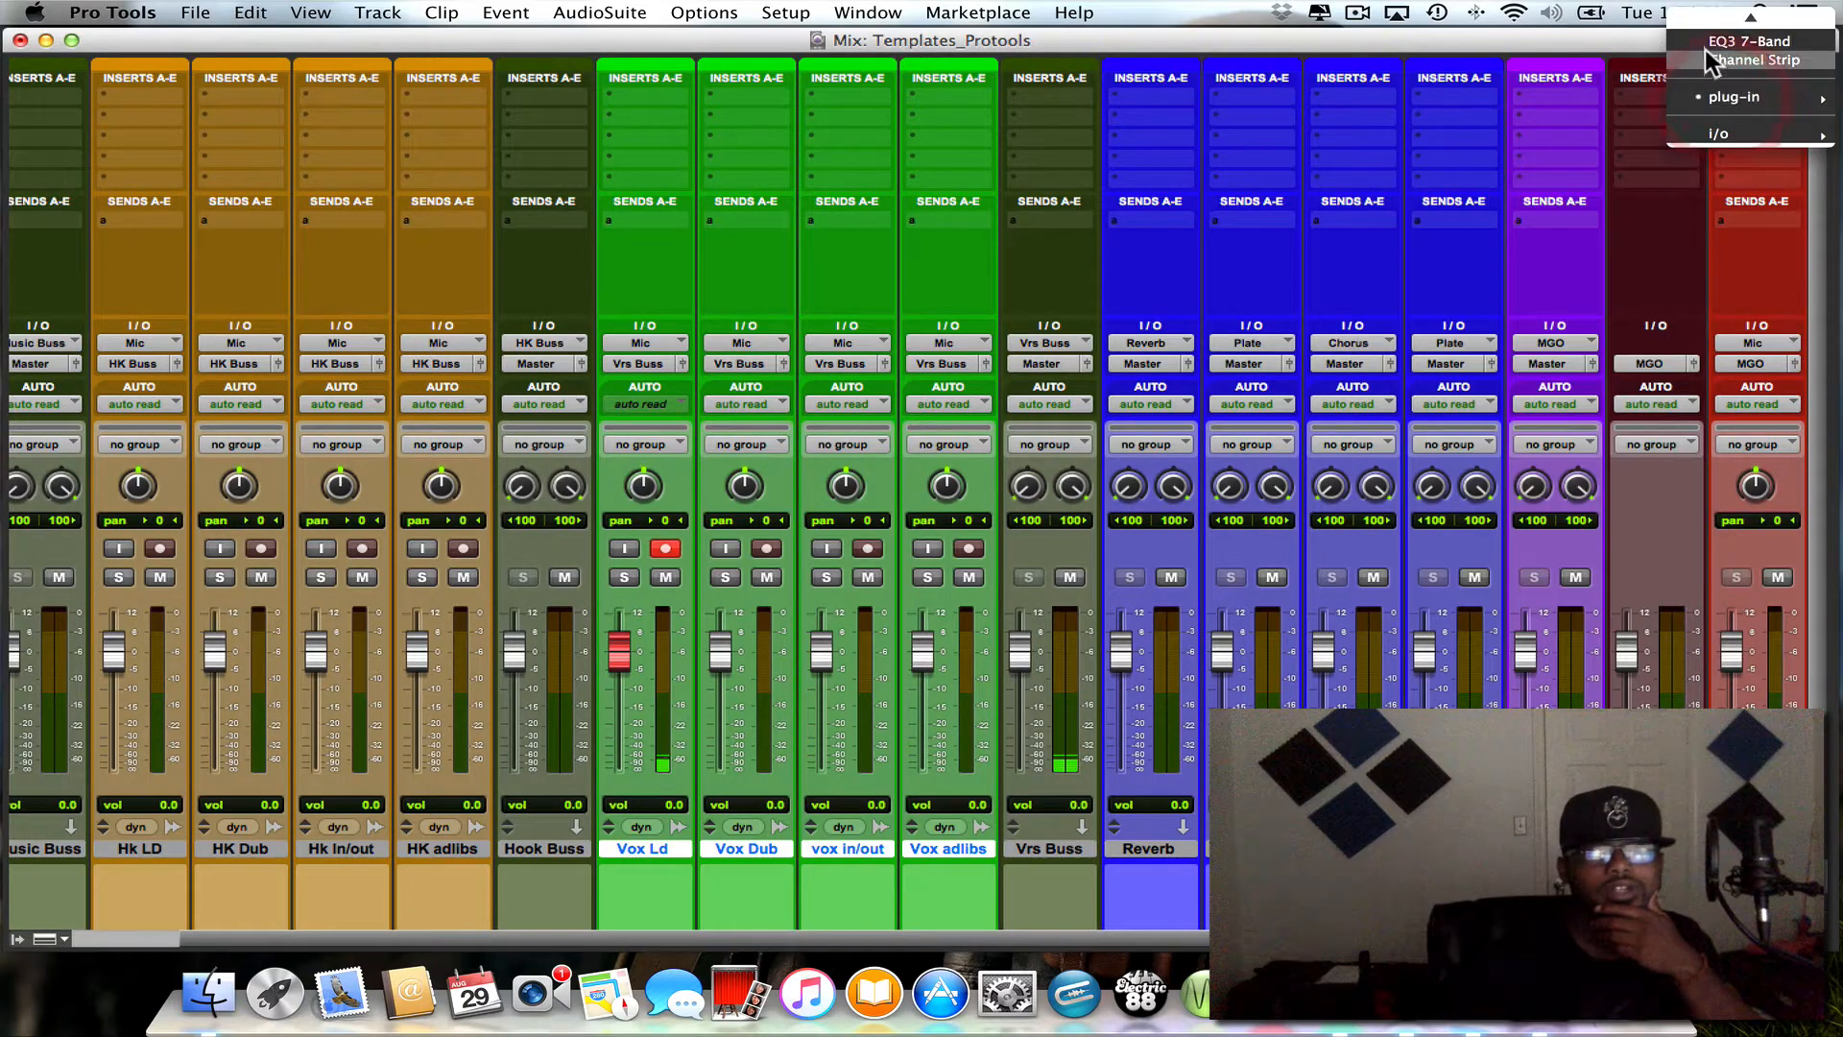
{"action": "scroll", "coordinate": [1707, 104], "scroll_direction": "up", "scroll_amount": 1}
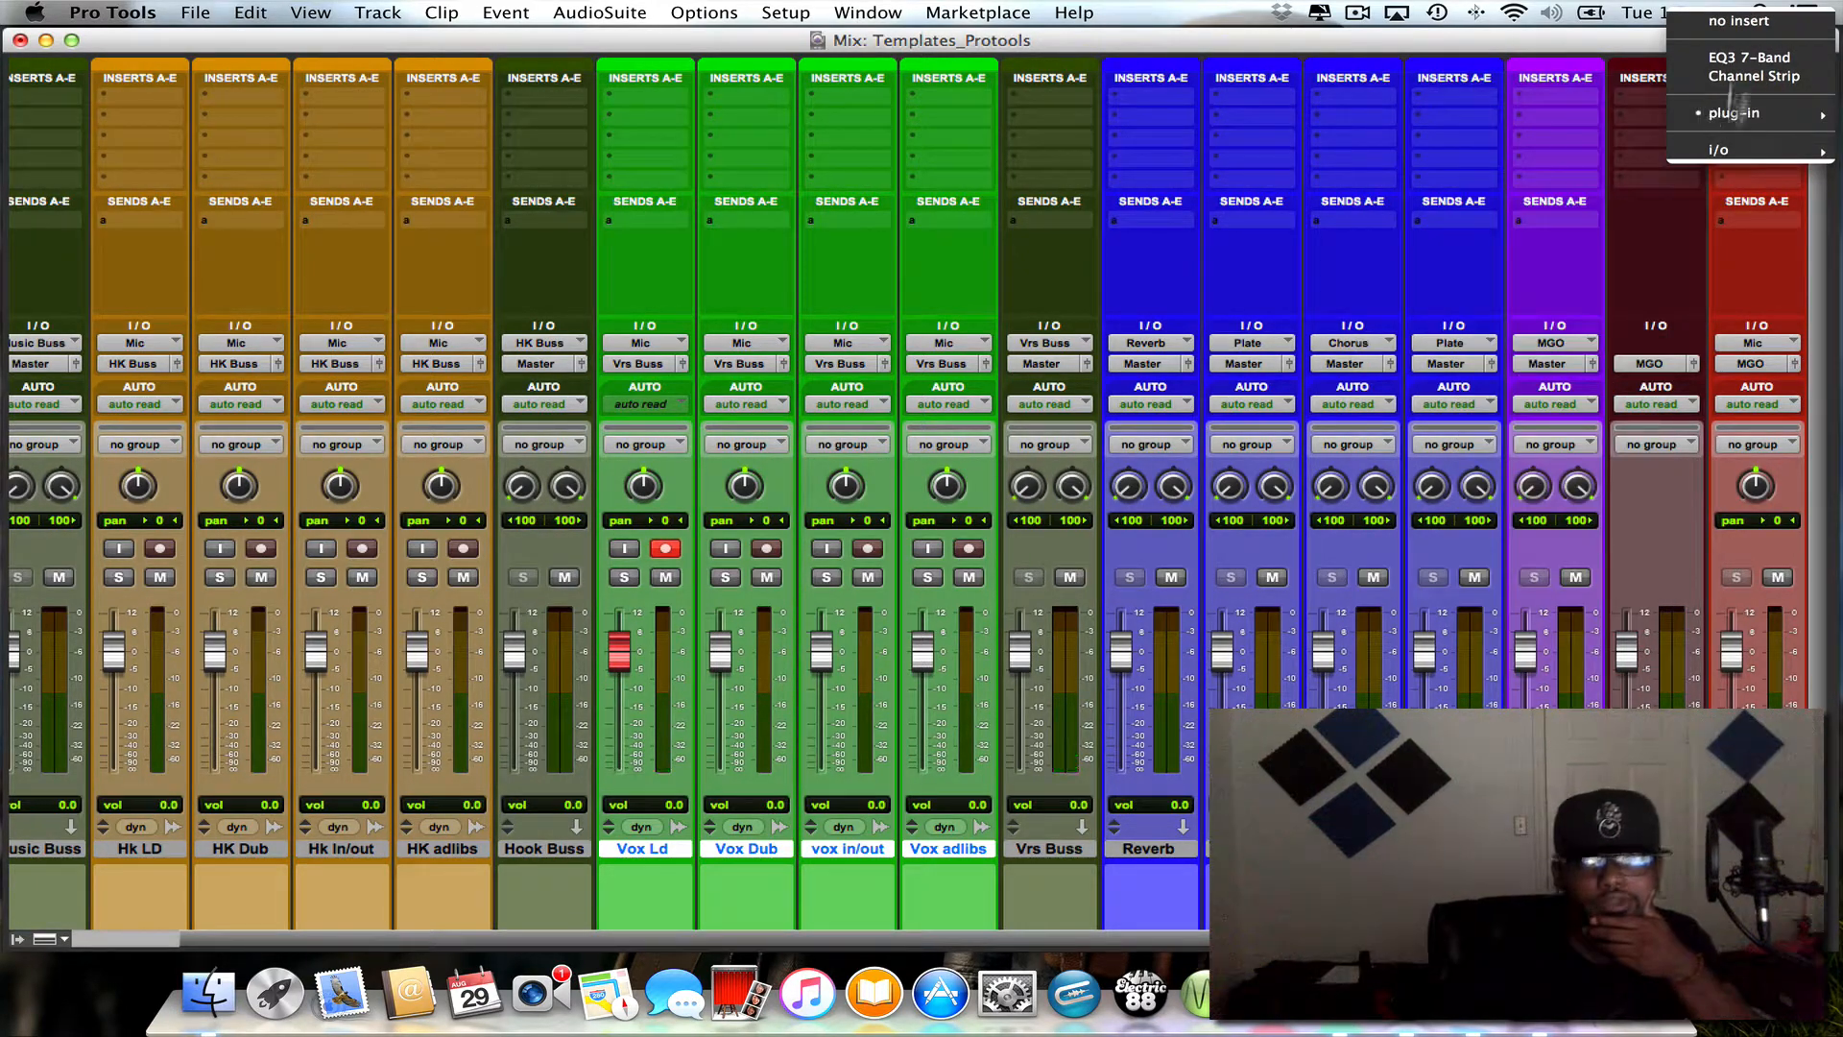
{"action": "left_click", "coordinate": [1737, 21]}
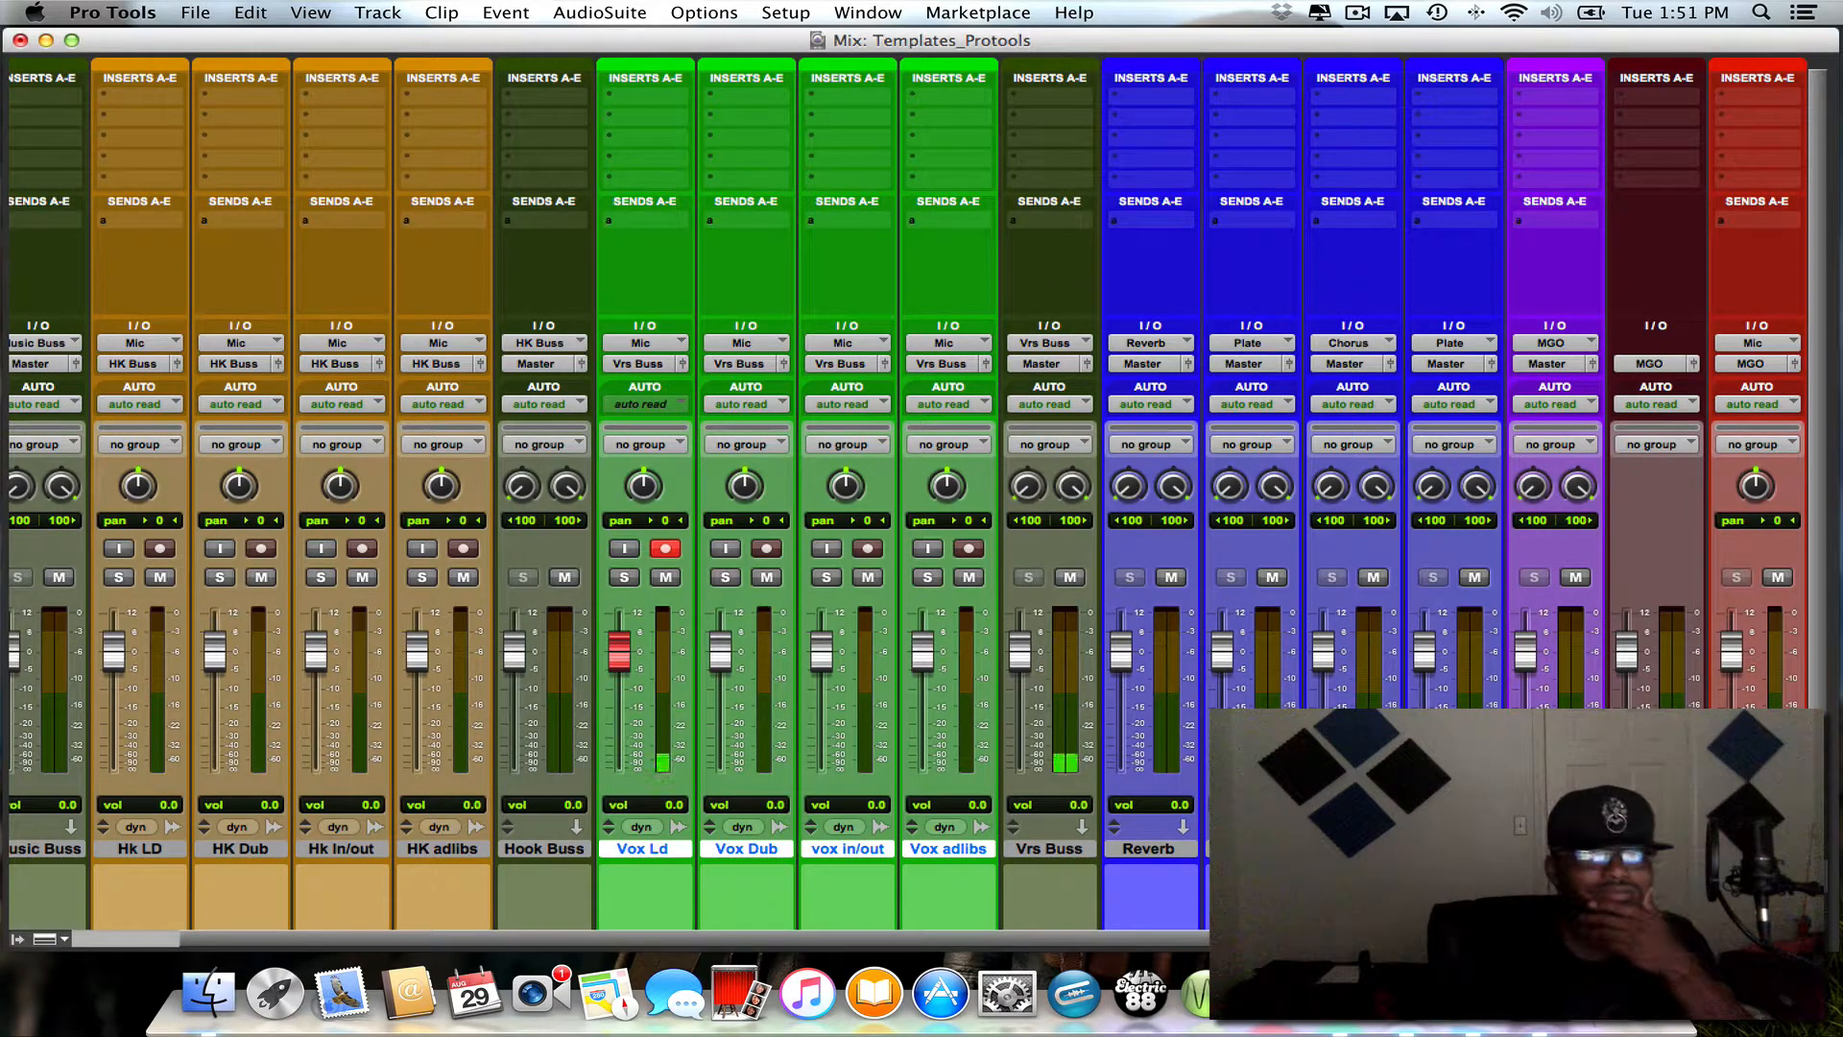
{"action": "scroll", "coordinate": [1739, 128], "scroll_direction": "left", "scroll_amount": 3}
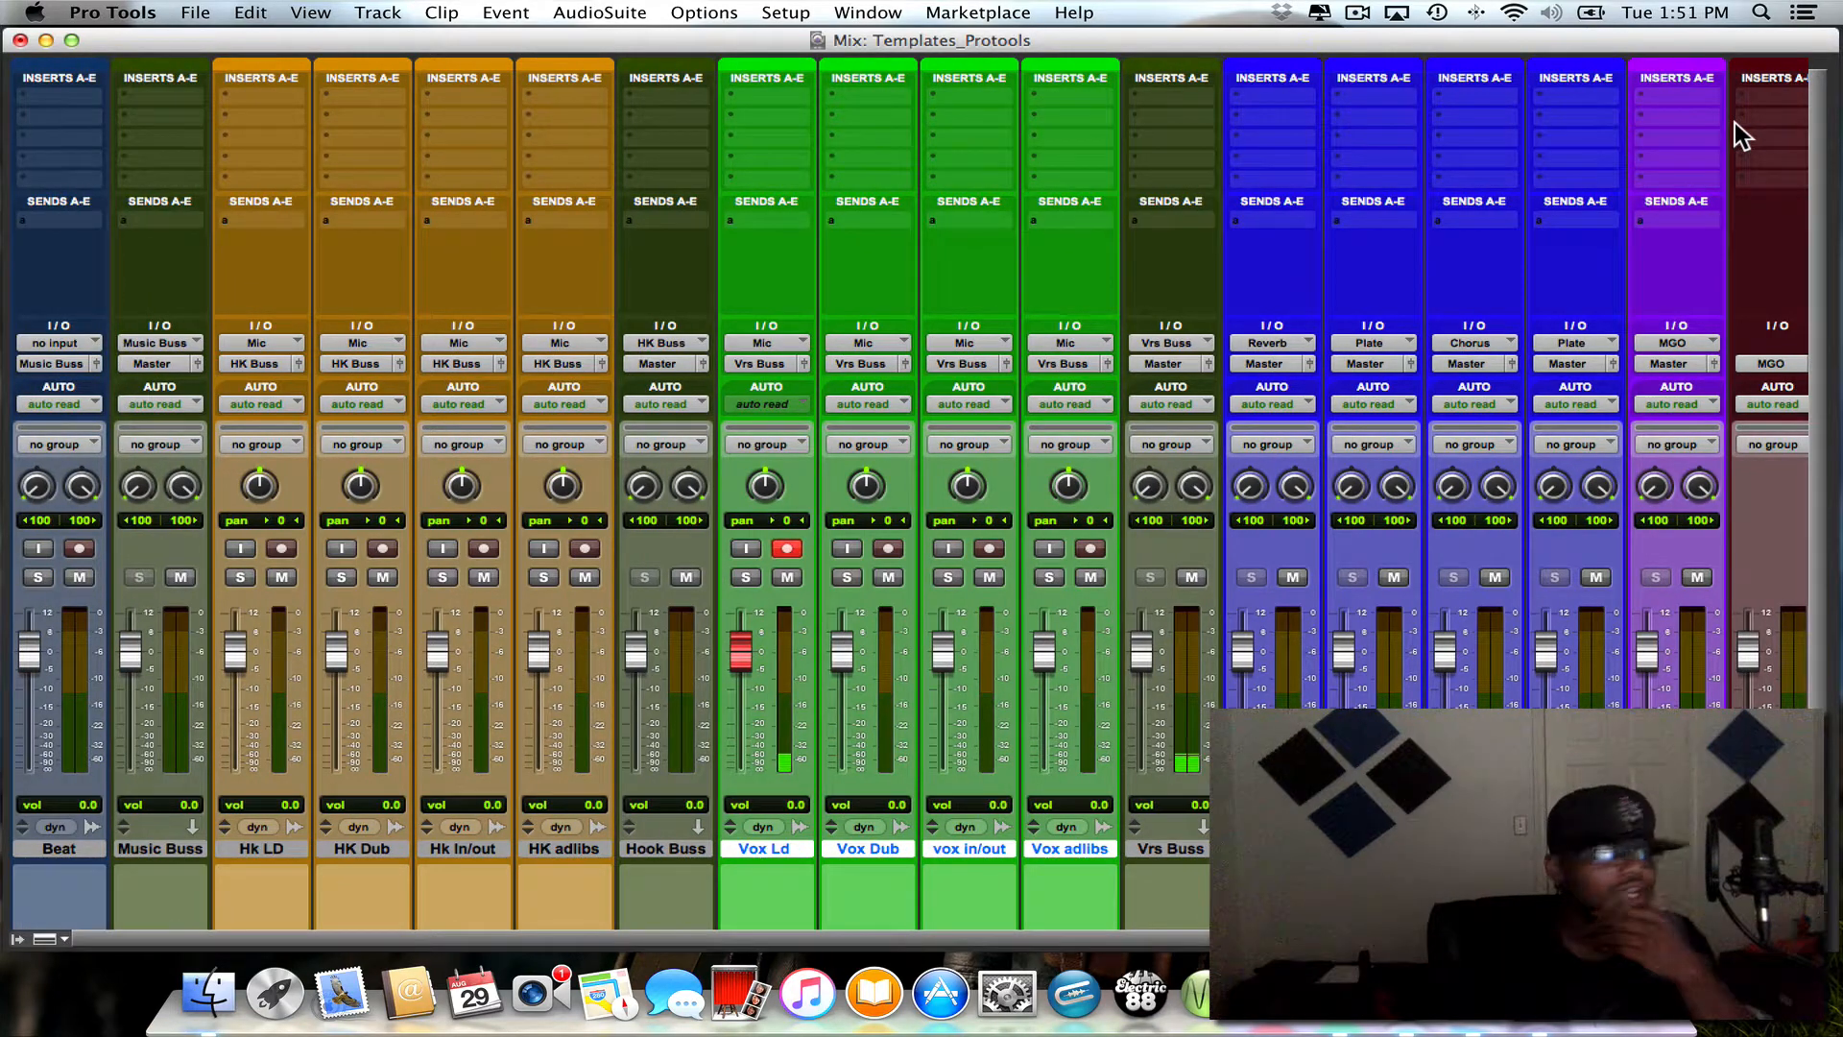